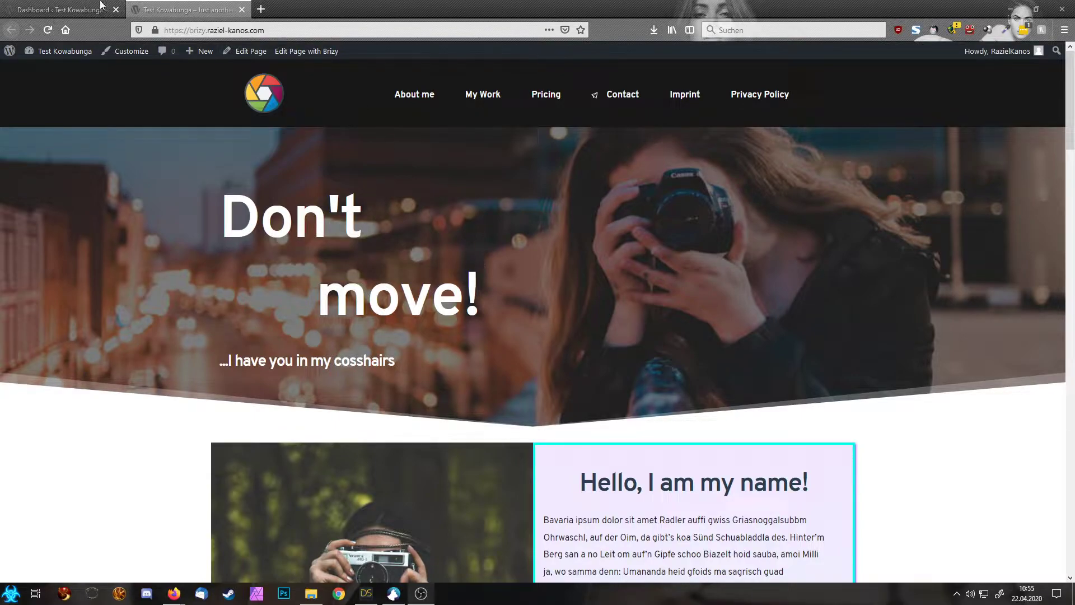
# Step: Filter the WordPress Installed Plugins list to the Active (5) plugins
pyautogui.click(58, 9)
pyautogui.moveTo(61, 262)
pyautogui.click(119, 265)
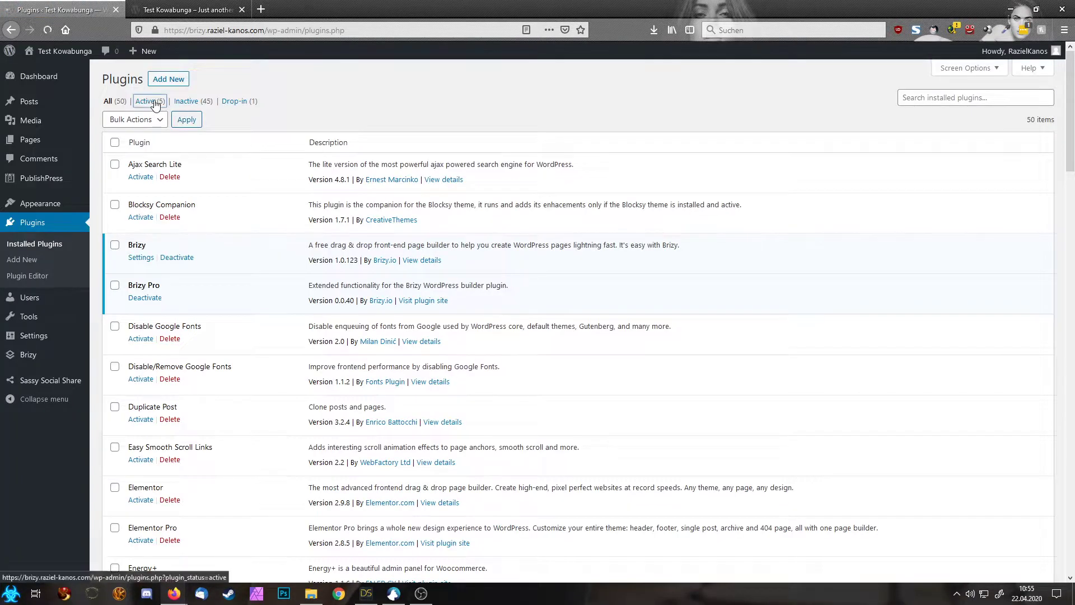
pyautogui.click(149, 101)
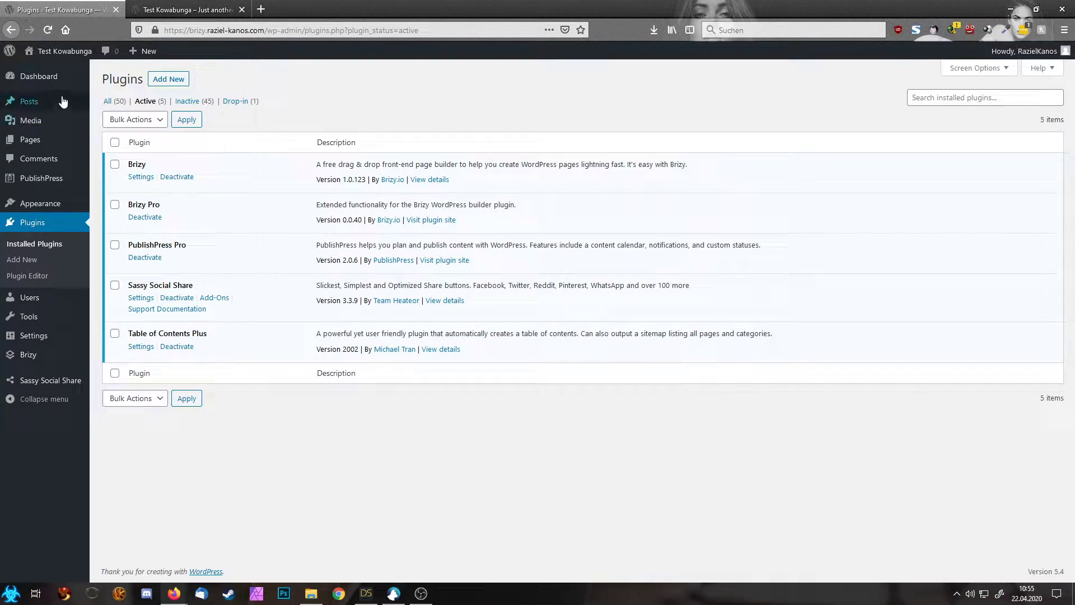
# Step: Trash the Brizy and Elementor posts, then view Hello world! in a new tab
pyautogui.moveTo(56, 78)
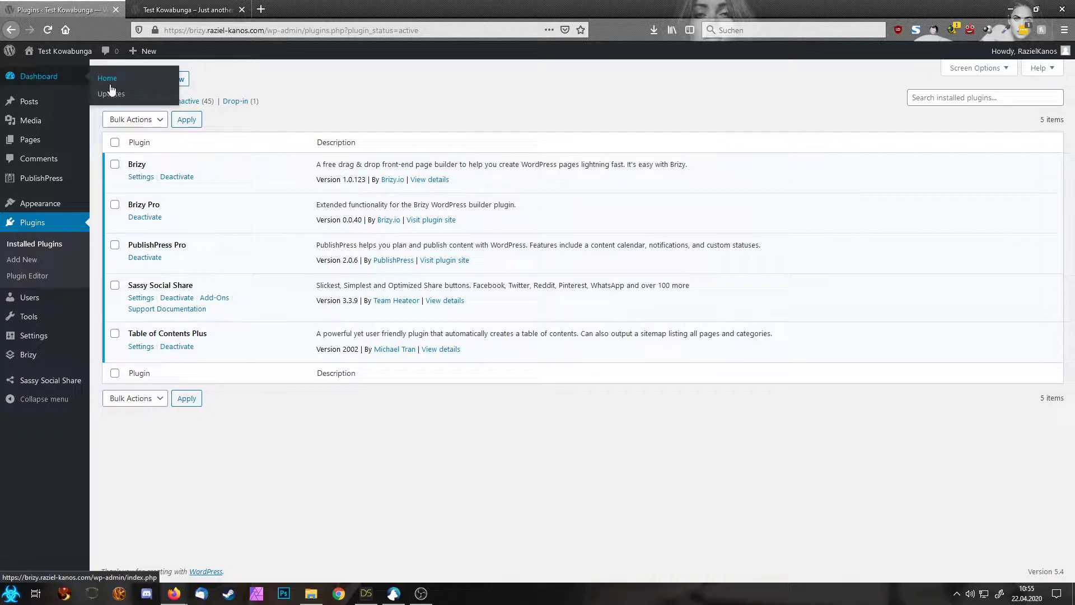
pyautogui.moveTo(48, 107)
pyautogui.click(110, 111)
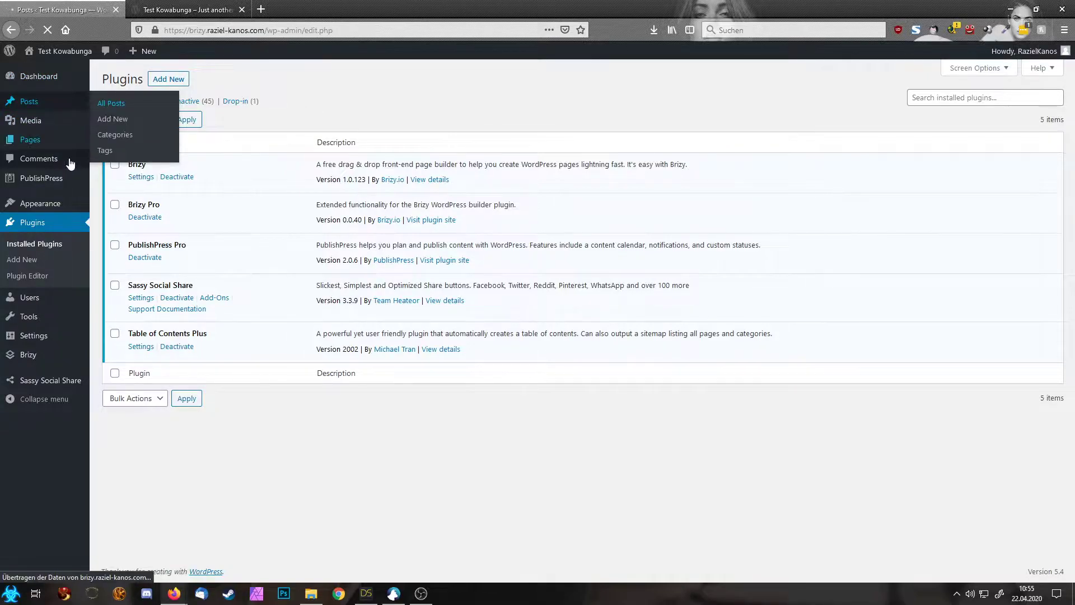
pyautogui.moveTo(200, 199)
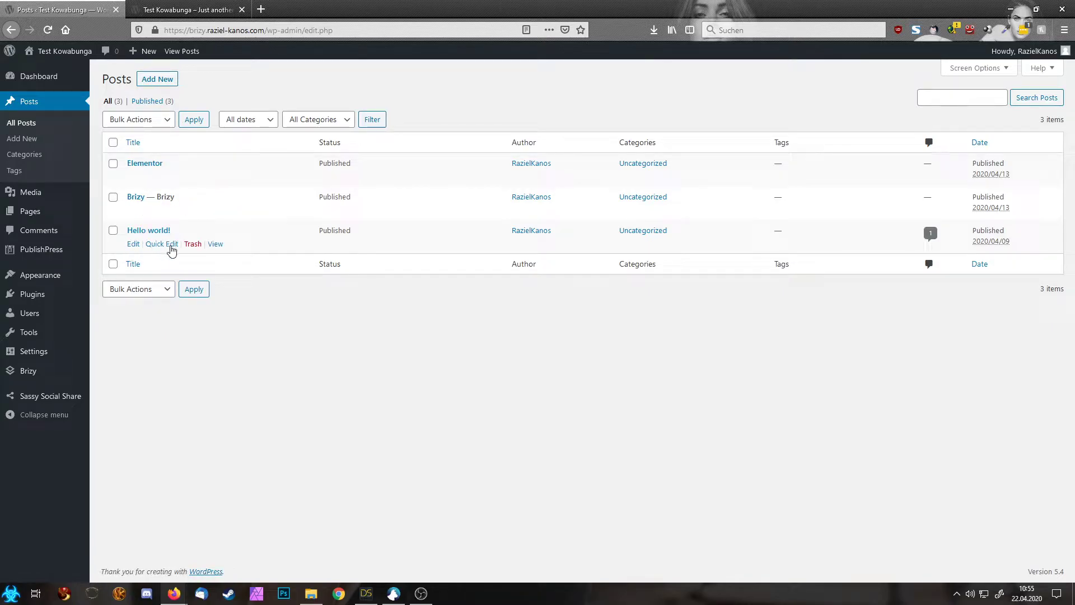
pyautogui.click(195, 211)
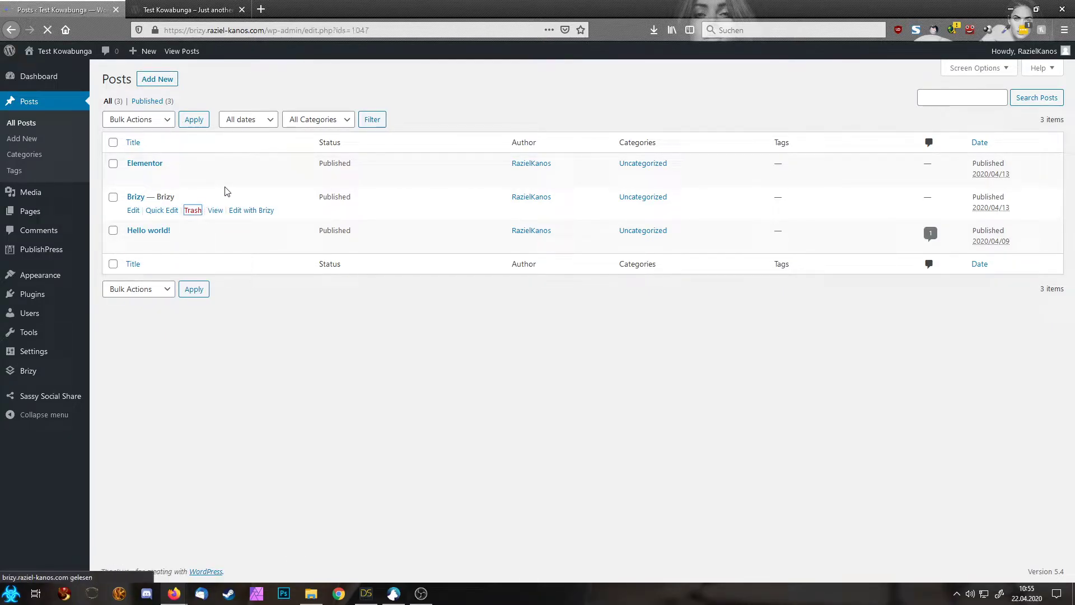
pyautogui.click(192, 211)
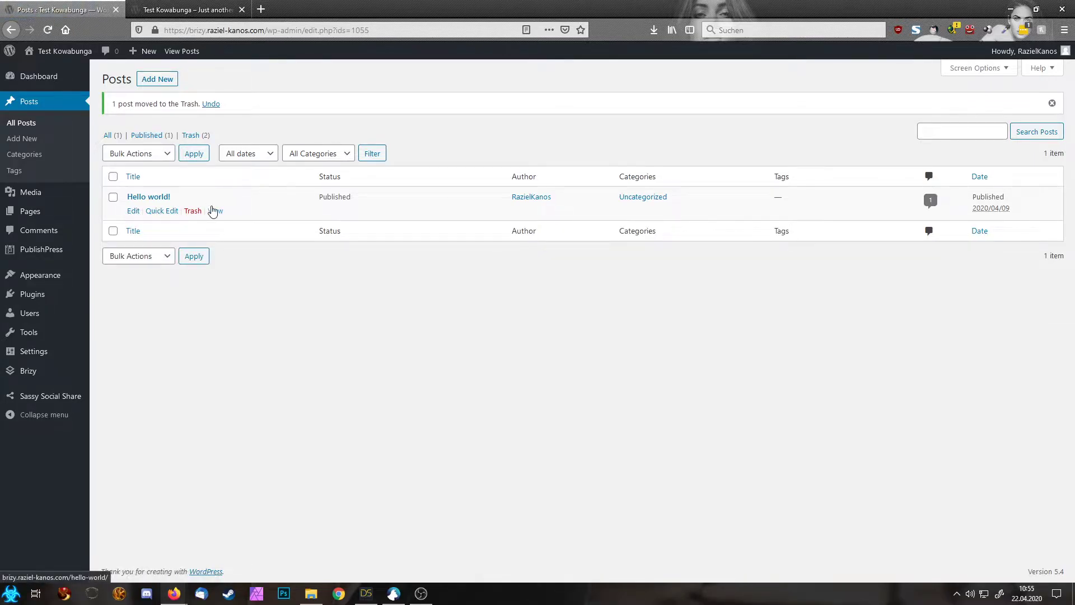
pyautogui.click(216, 213)
pyautogui.hotkey('ctrl', 'Tab')
pyautogui.scroll(-5, 644, 381)
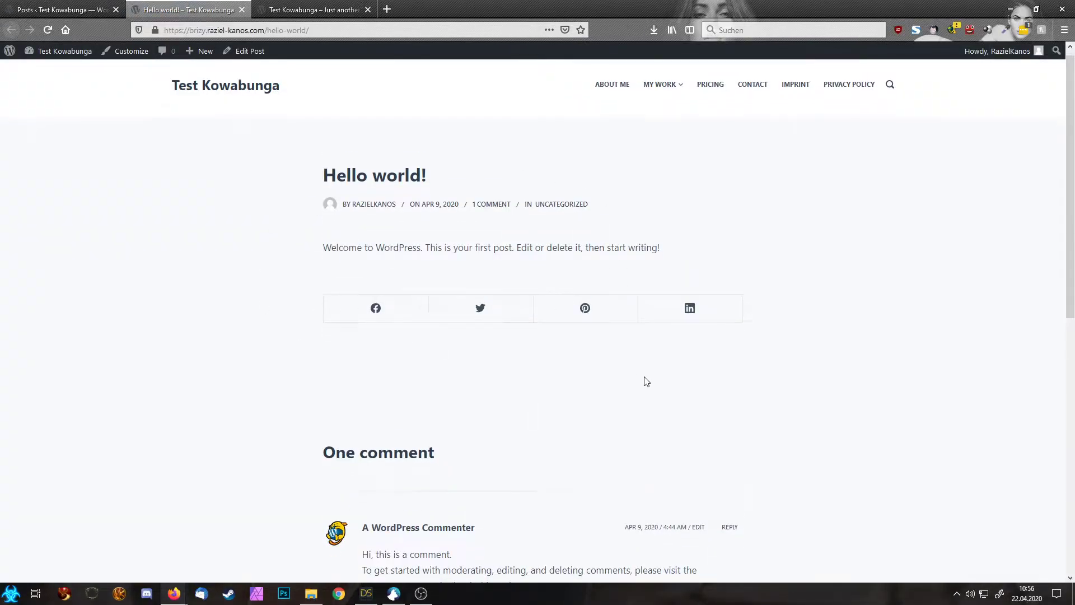
pyautogui.scroll(5, 647, 381)
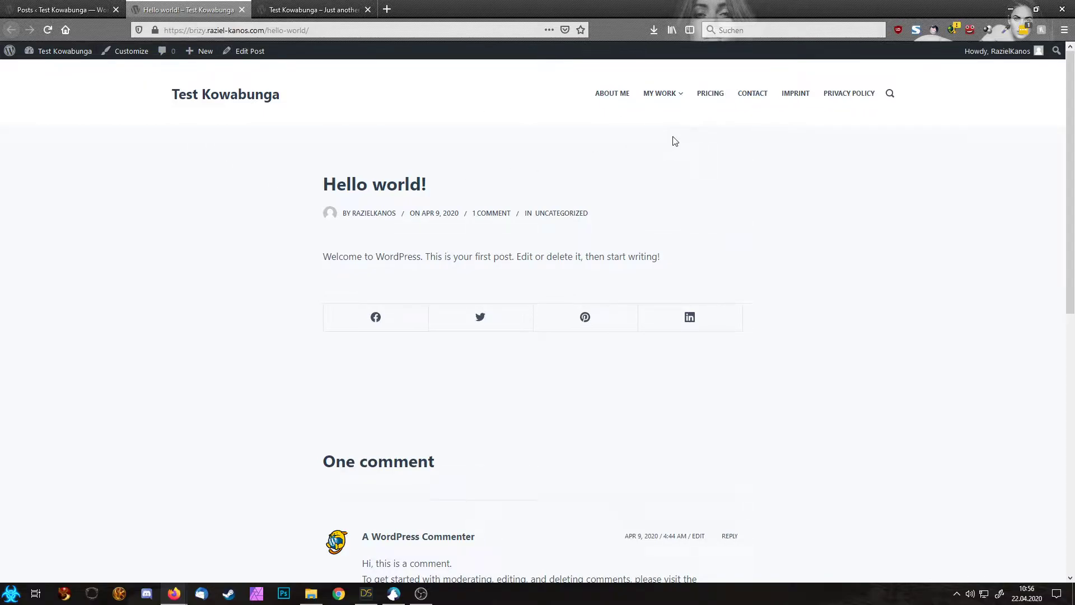
pyautogui.middleClick(236, 99)
pyautogui.click(293, 16)
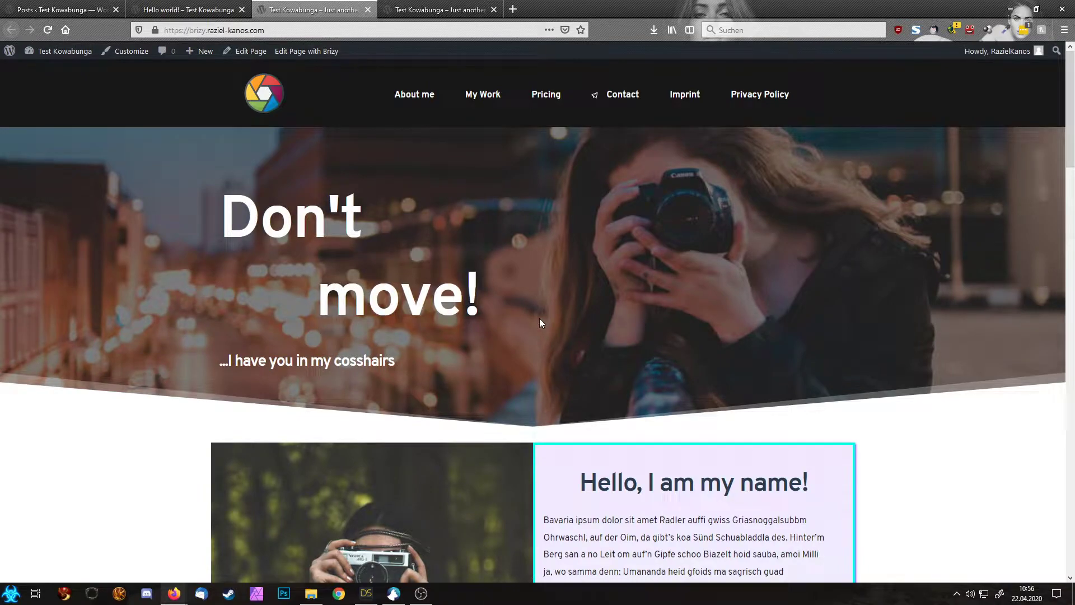
pyautogui.scroll(-12, 539, 318)
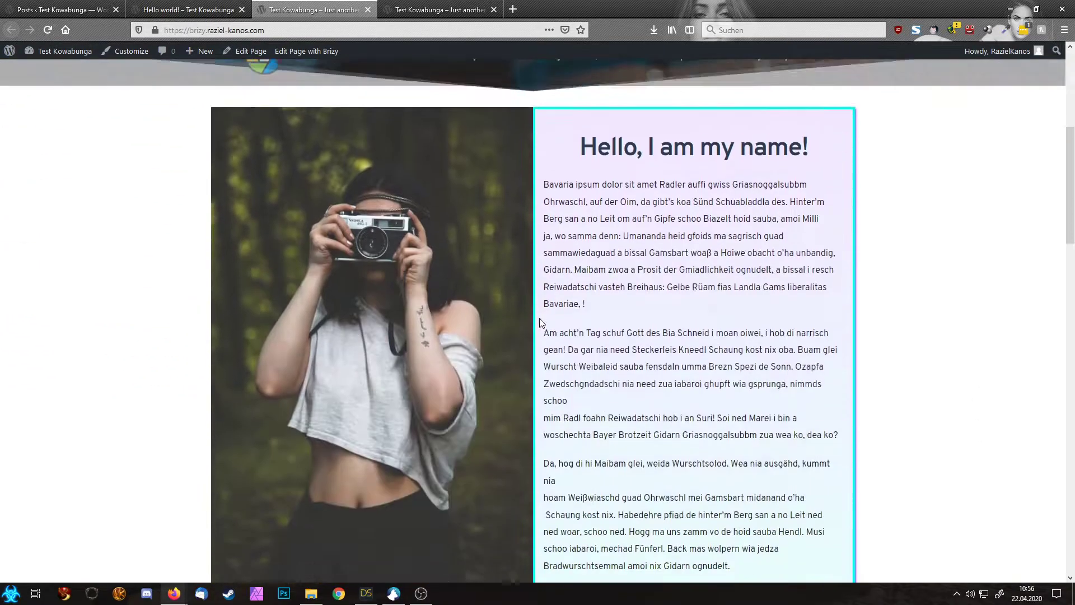
pyautogui.scroll(12, 541, 318)
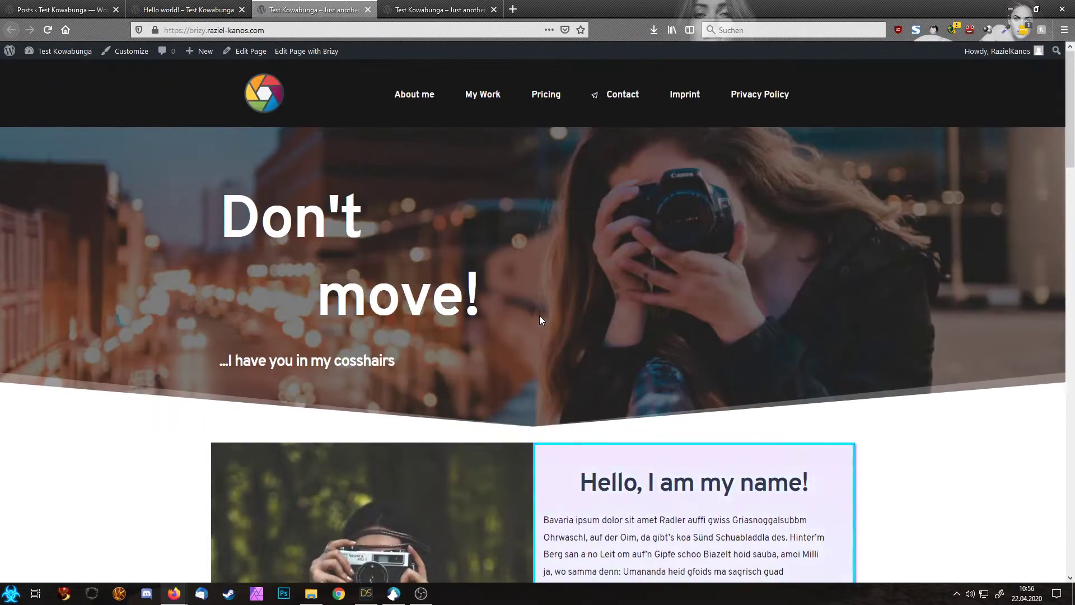
pyautogui.click(65, 9)
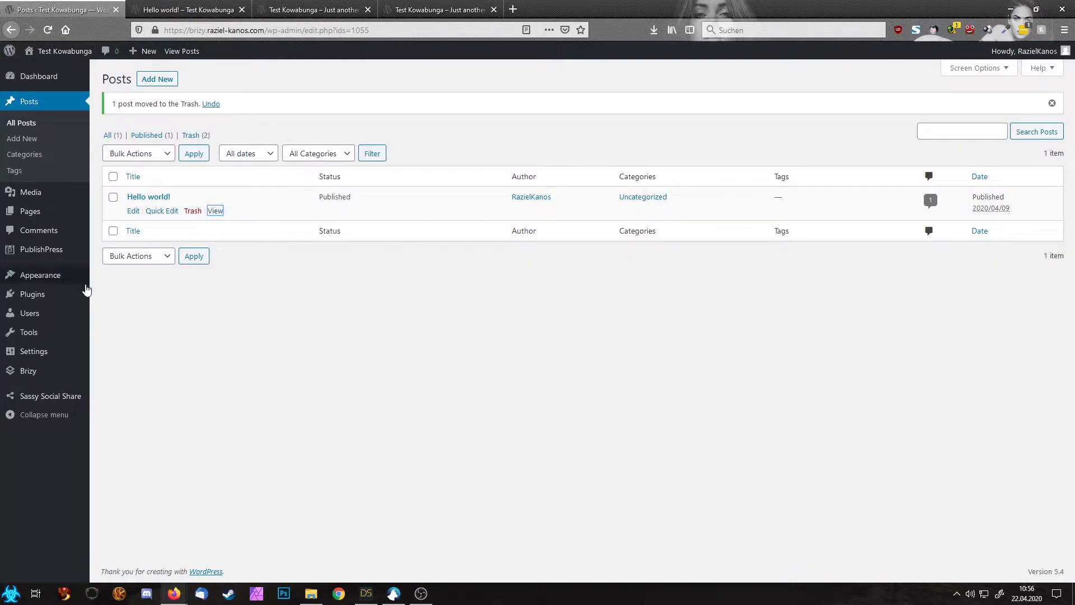
# Step: Publish a new Brizy template titled 'Blog Post' with an Include Posts All condition
pyautogui.moveTo(48, 314)
pyautogui.moveTo(38, 375)
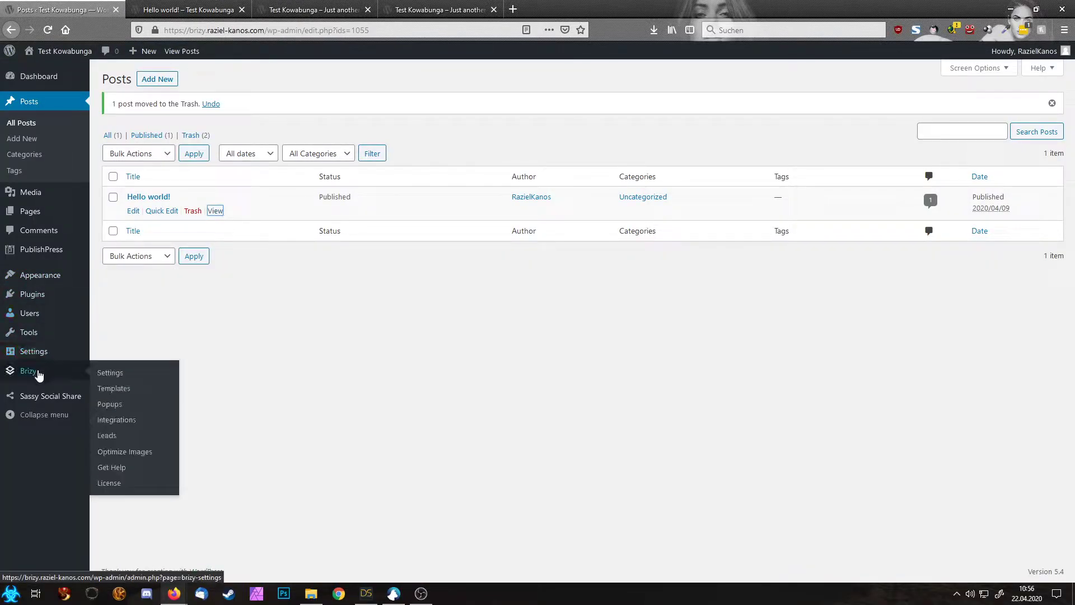
pyautogui.click(115, 388)
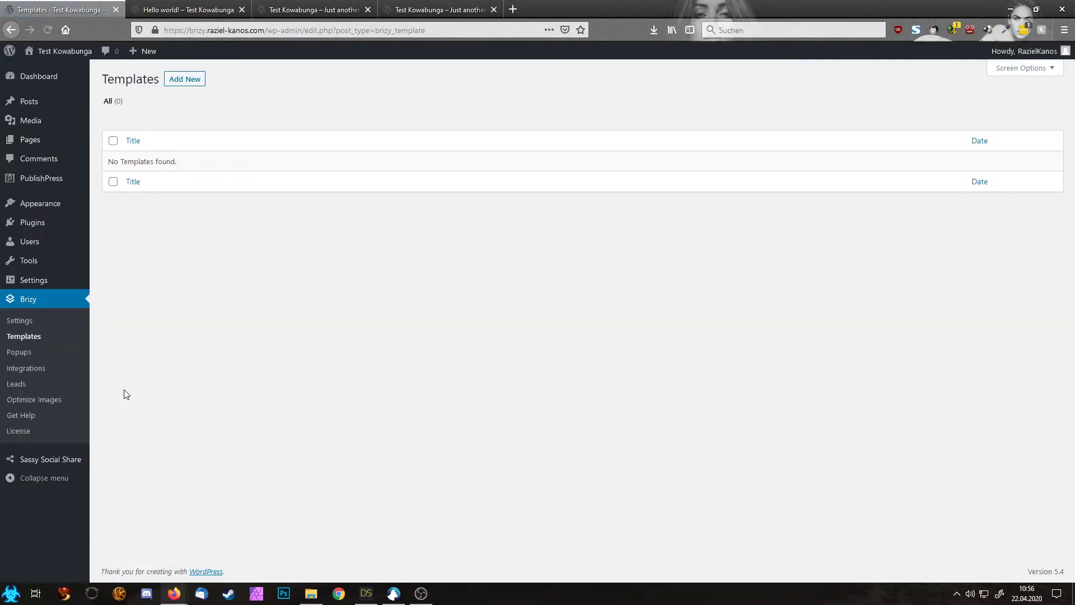
pyautogui.click(184, 82)
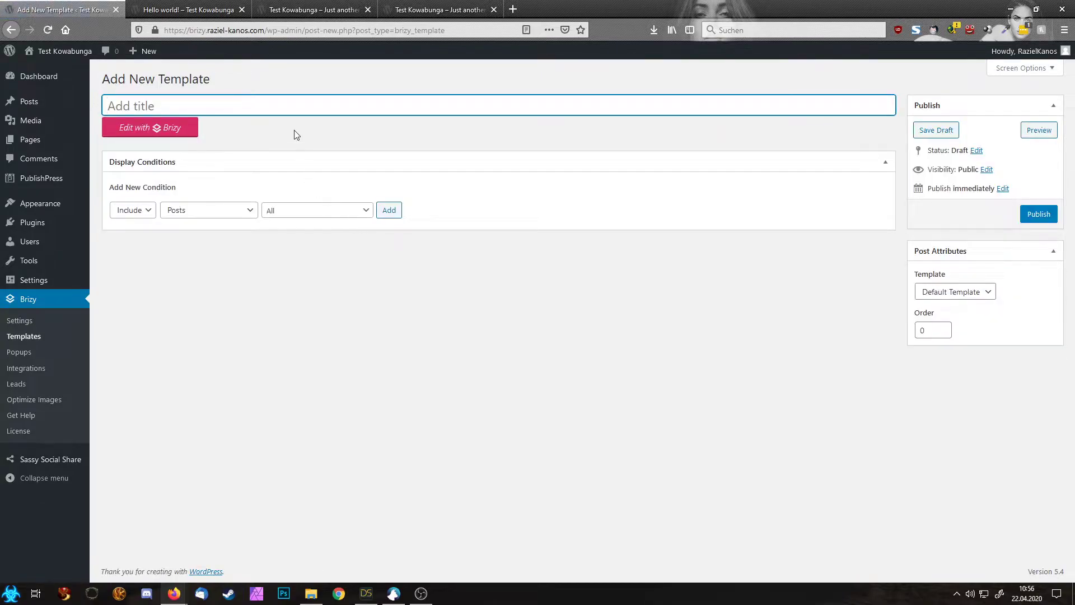
pyautogui.write('Blog Post')
pyautogui.click(1045, 212)
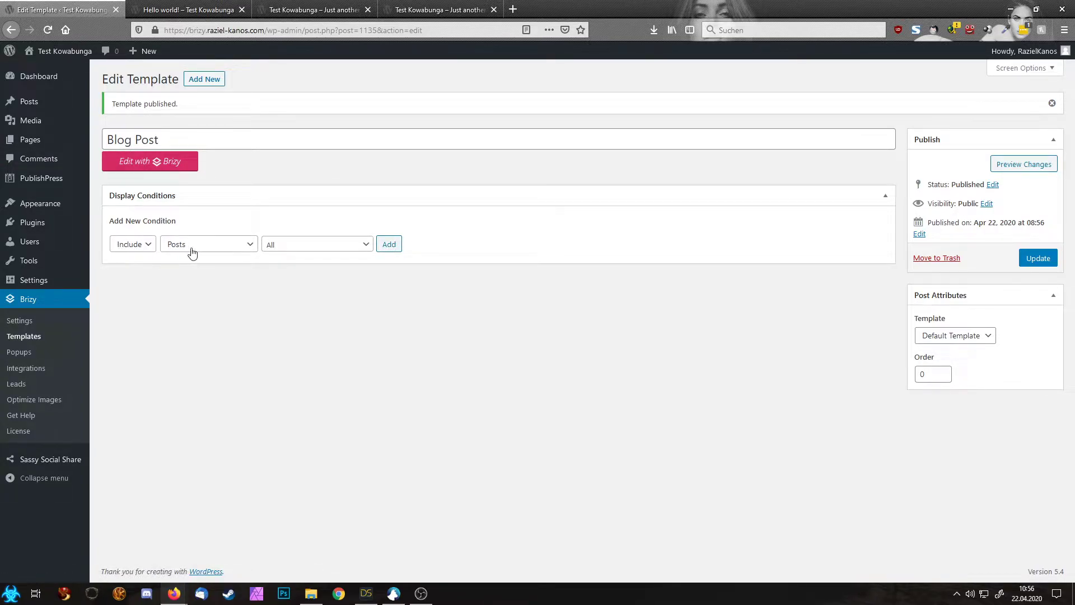
pyautogui.click(392, 248)
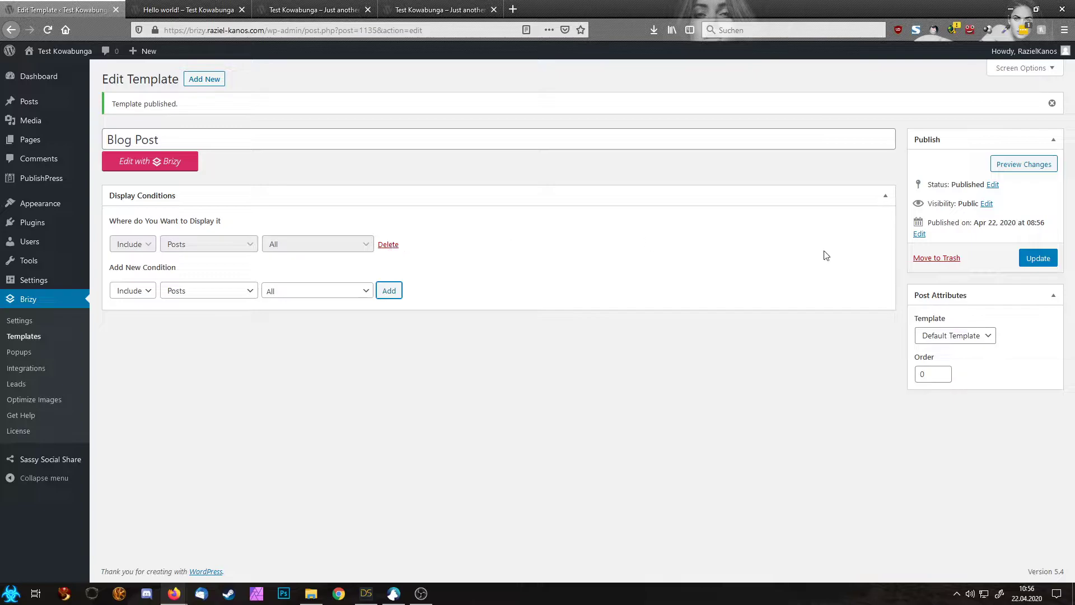
pyautogui.click(1049, 258)
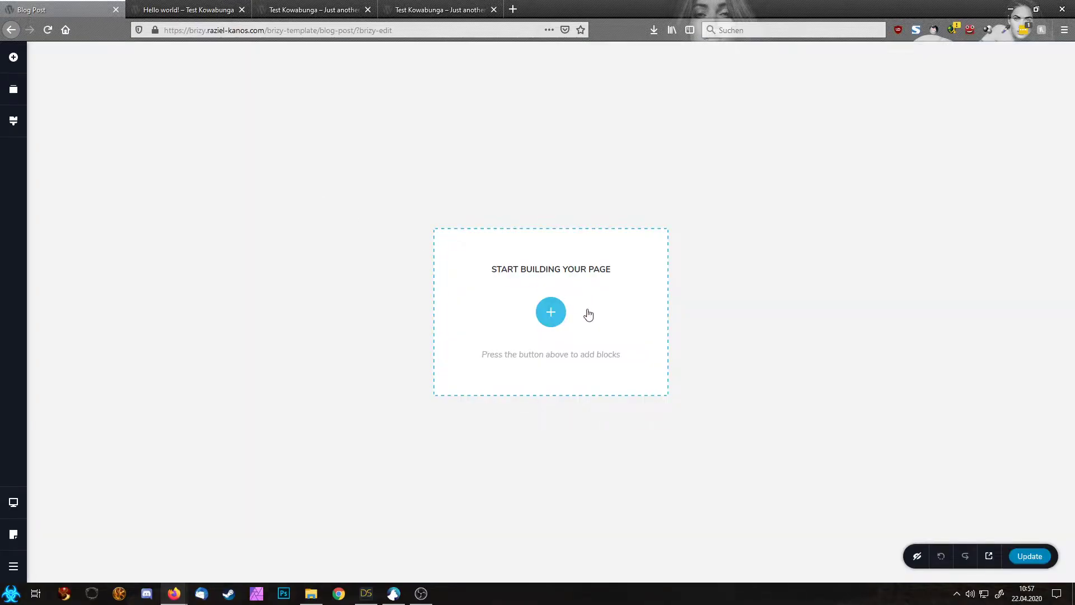
# Step: Insert the global header block and the saved Don't move! hero block
pyautogui.click(551, 311)
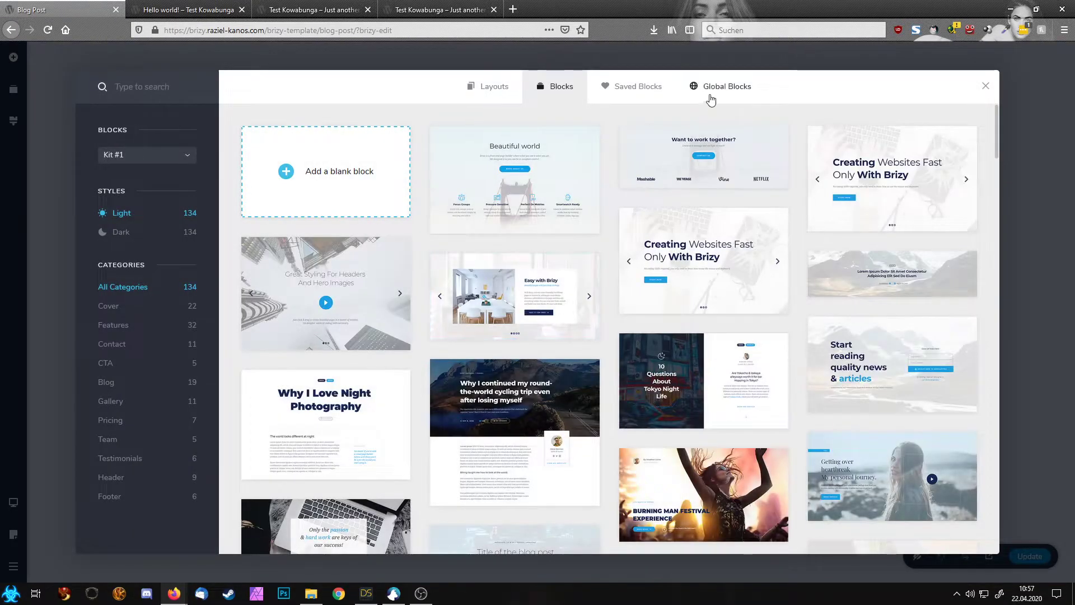
pyautogui.click(710, 93)
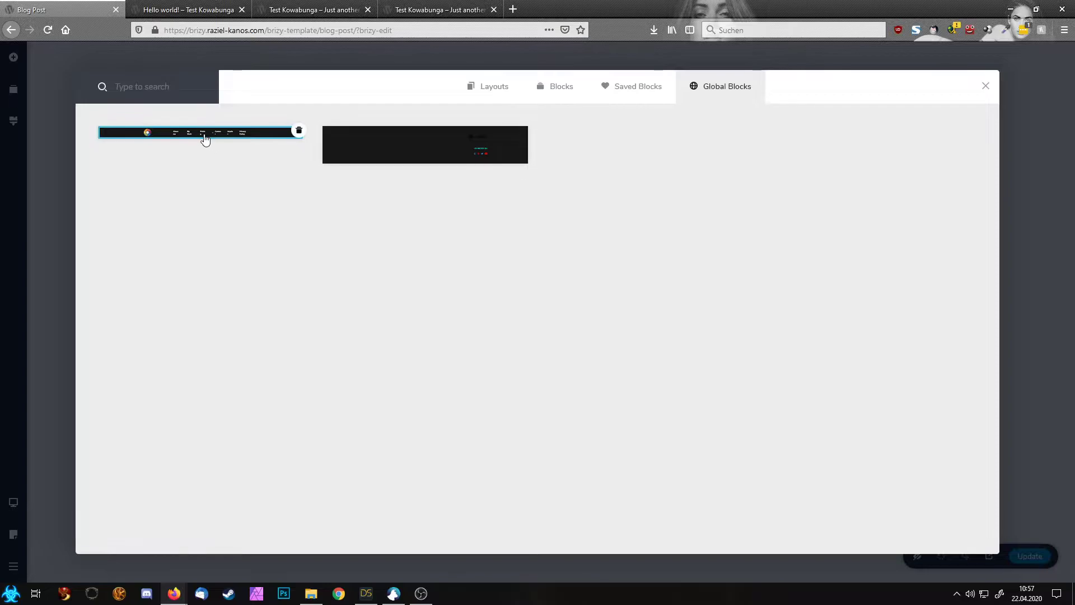
pyautogui.click(203, 136)
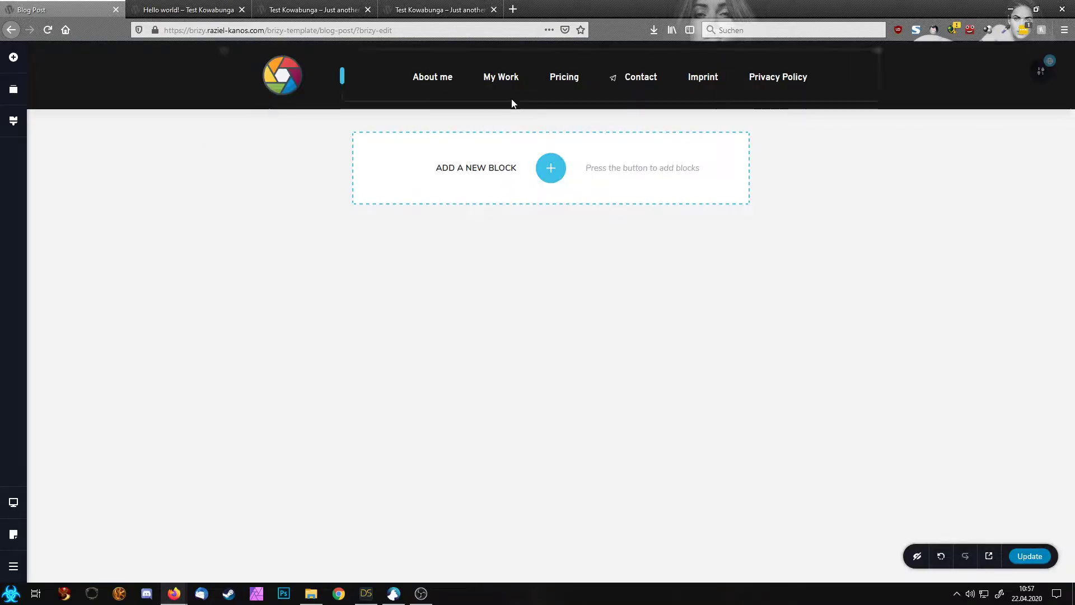
pyautogui.click(550, 170)
pyautogui.click(624, 87)
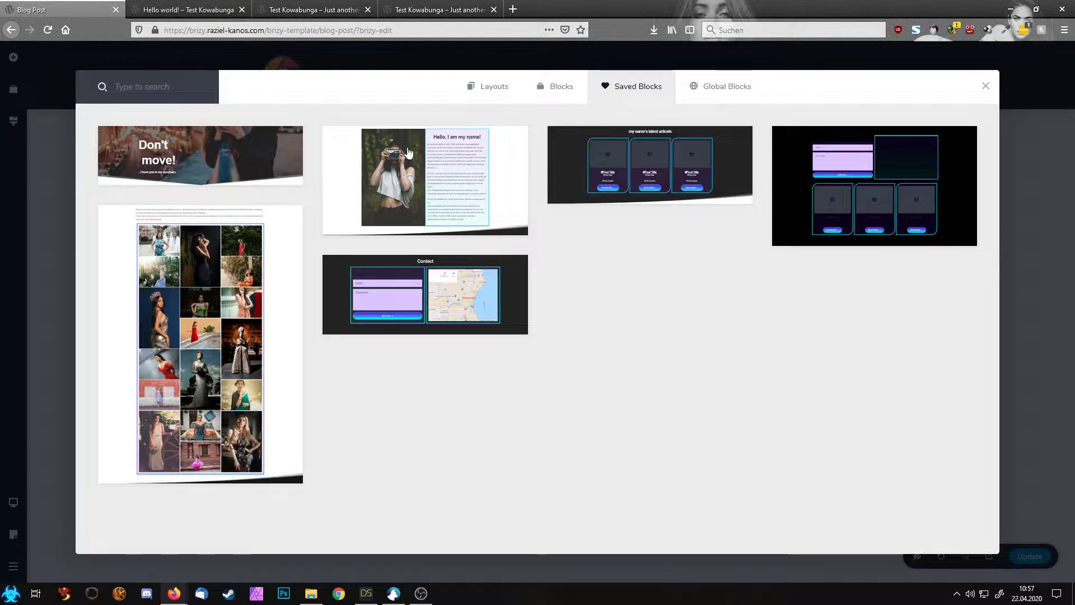
pyautogui.click(223, 146)
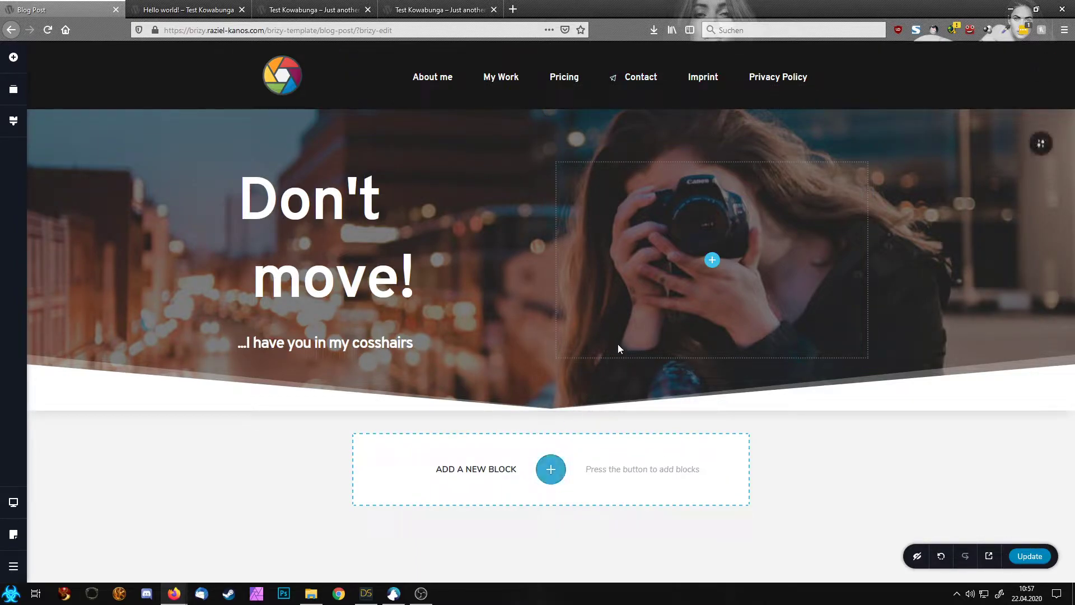
# Step: Add the saved Hello, I am my name! section and the global footer below the hero
pyautogui.click(551, 469)
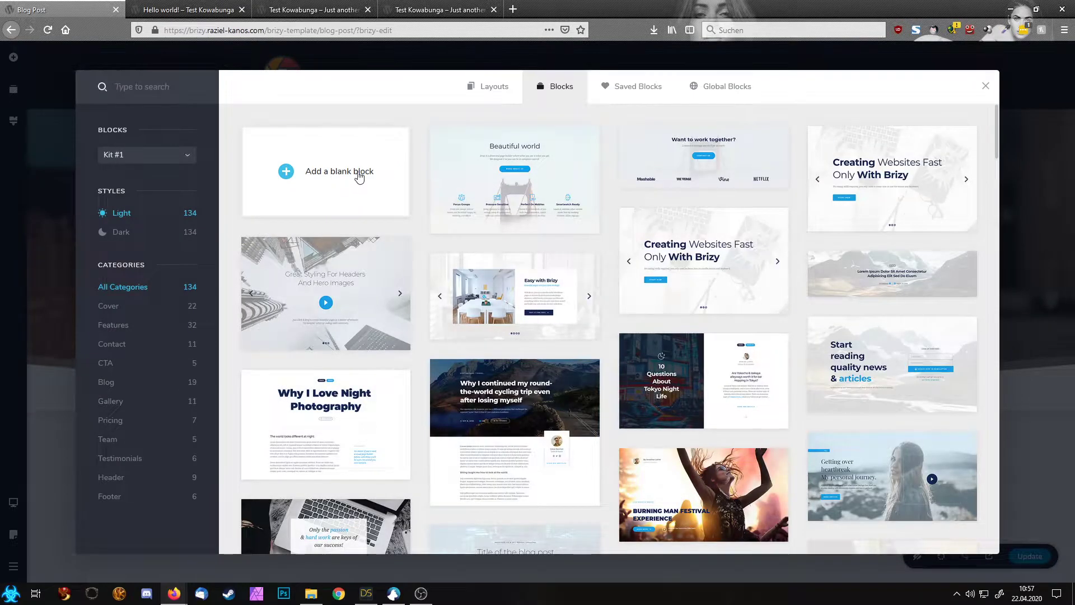
pyautogui.click(632, 90)
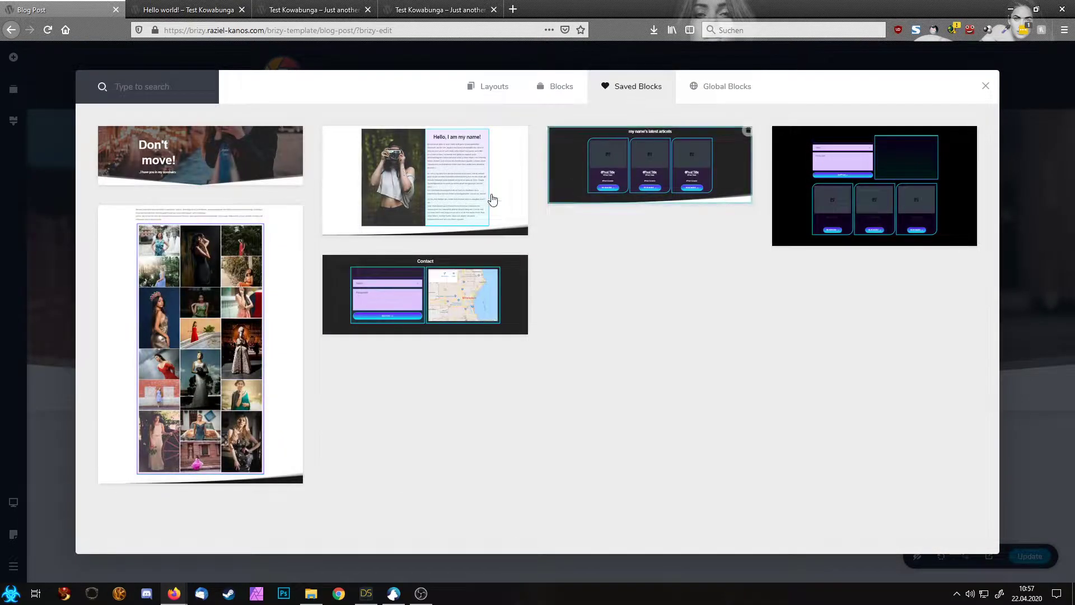
pyautogui.click(413, 185)
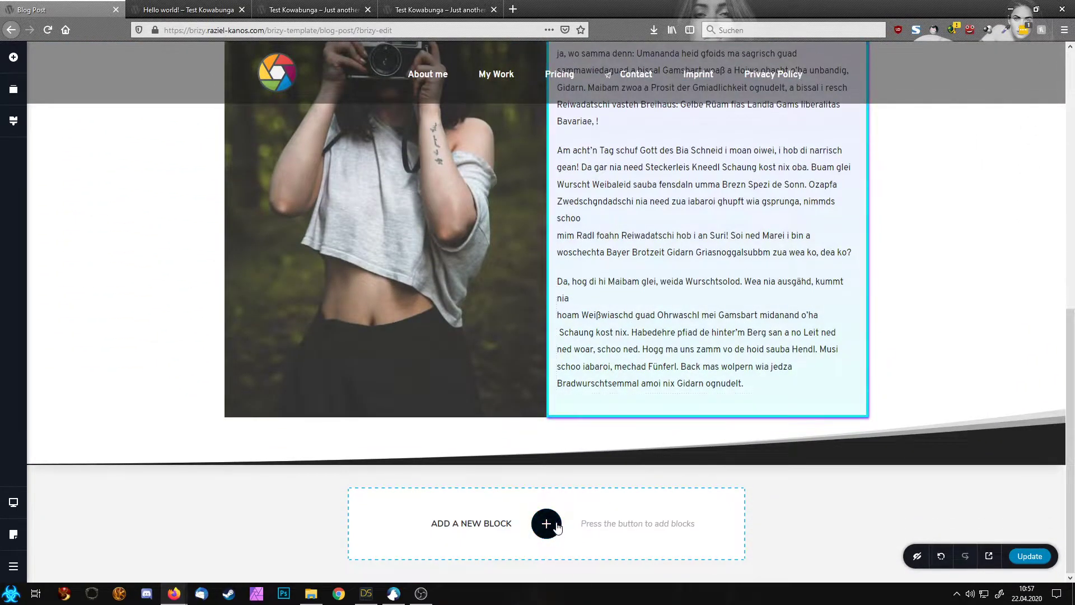
pyautogui.click(547, 521)
pyautogui.click(716, 97)
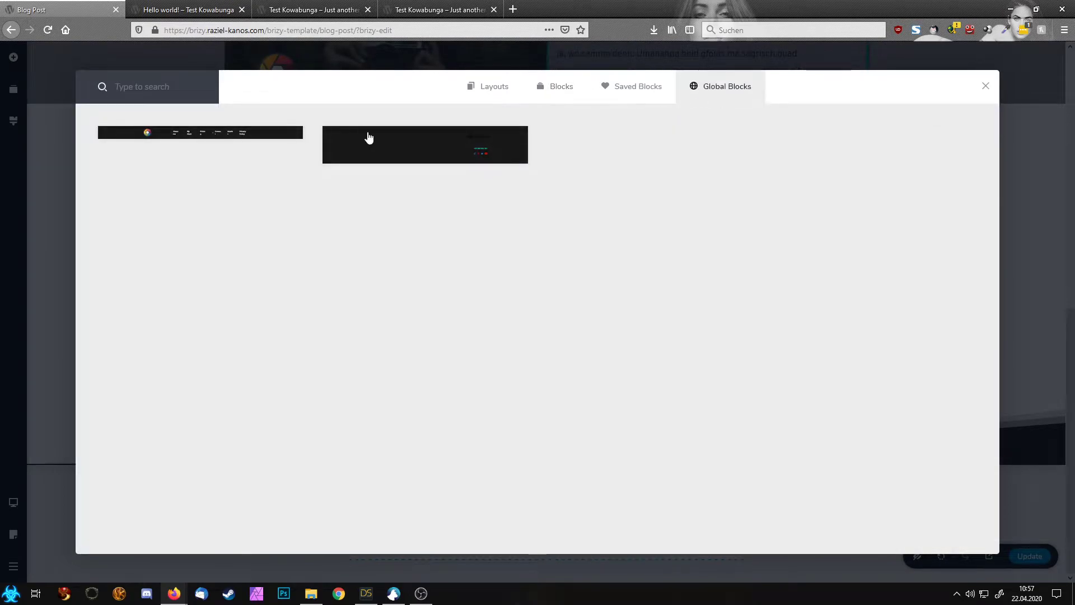
pyautogui.click(425, 156)
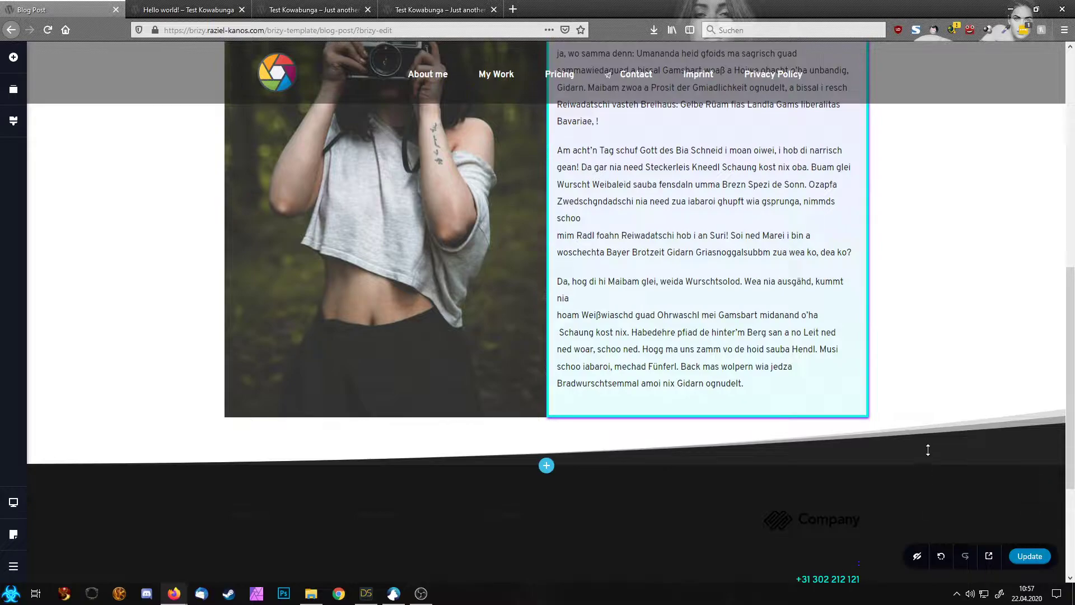
pyautogui.click(1031, 494)
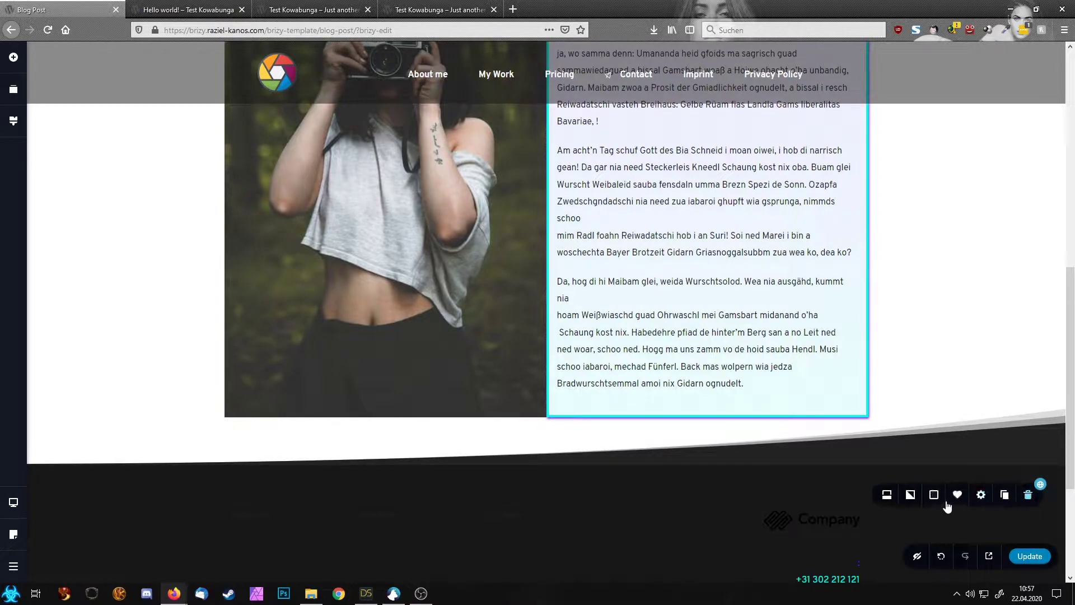
pyautogui.click(934, 496)
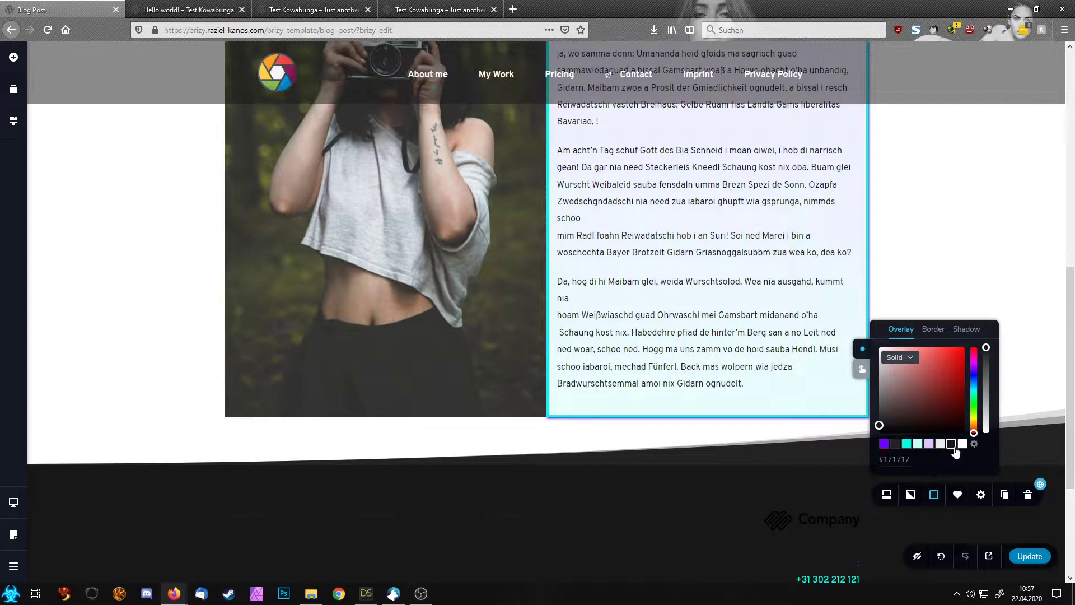
pyautogui.scroll(6, 977, 293)
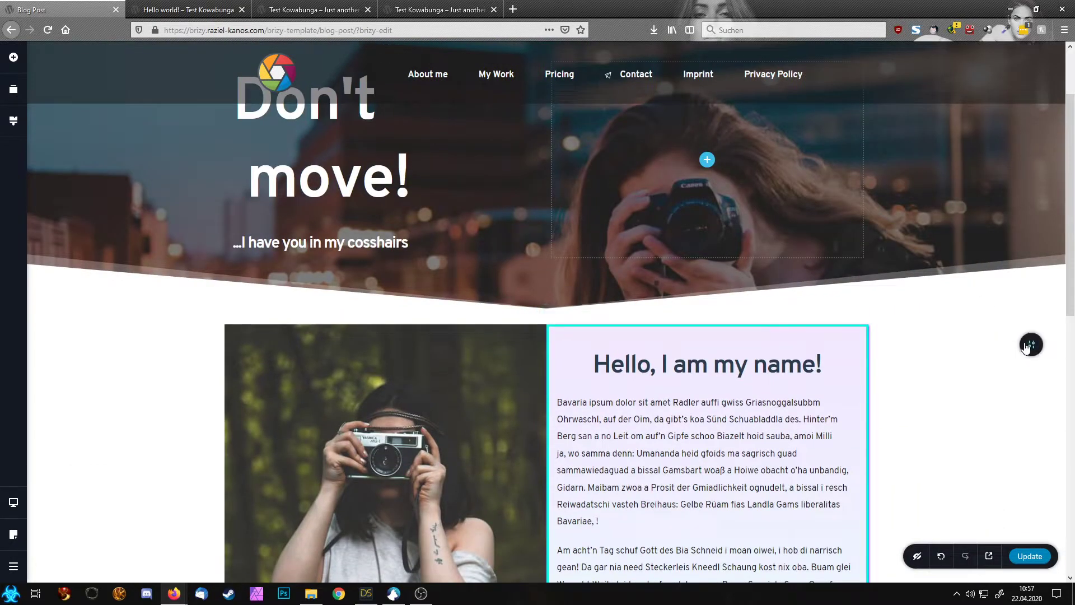
pyautogui.click(981, 344)
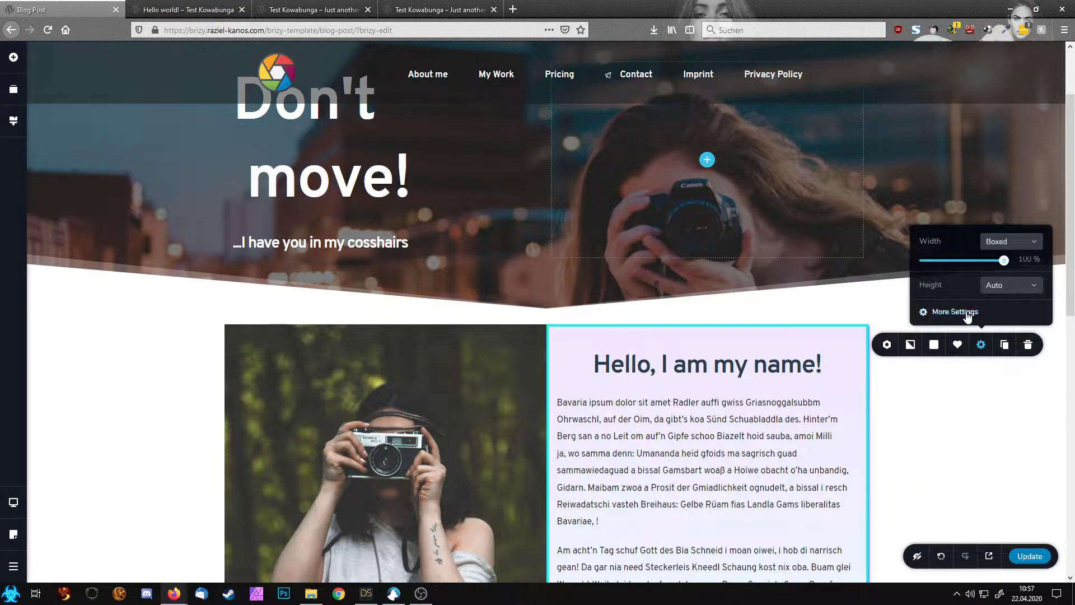
pyautogui.click(965, 314)
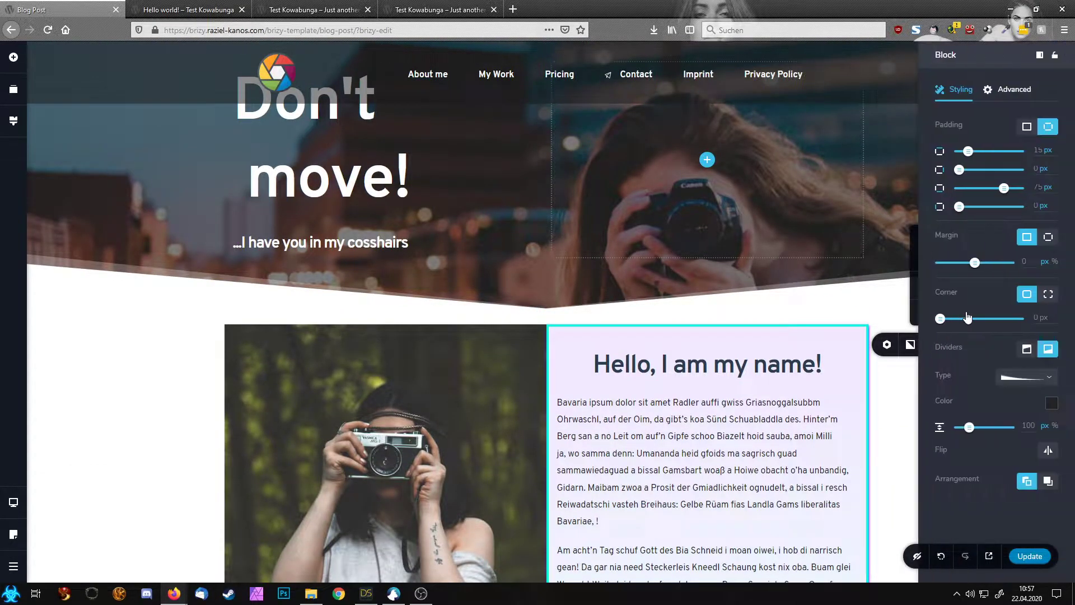
pyautogui.click(1053, 403)
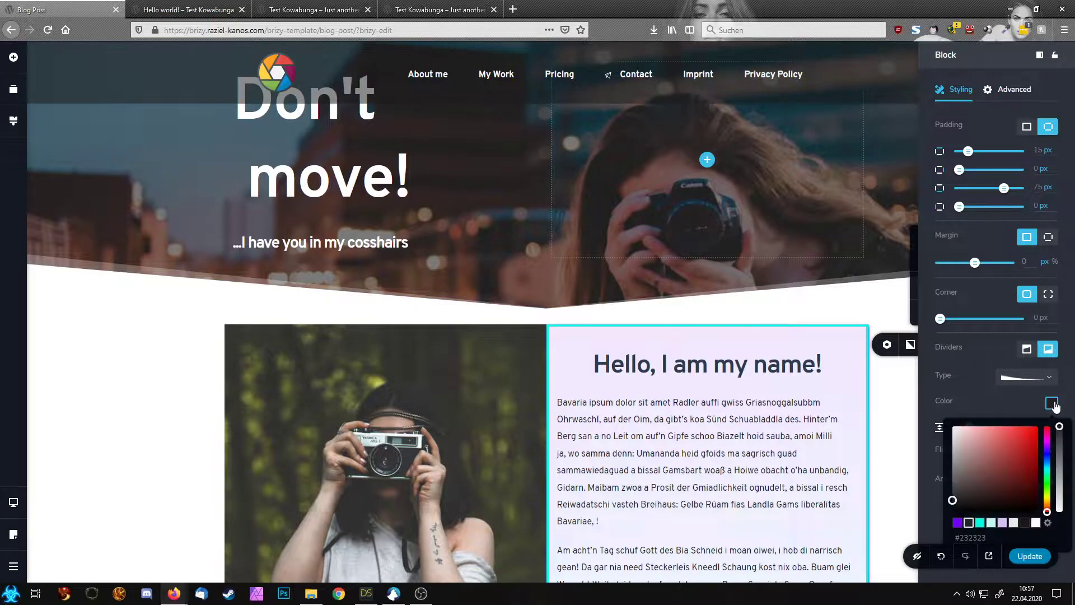
pyautogui.click(899, 483)
pyautogui.scroll(-10, 900, 483)
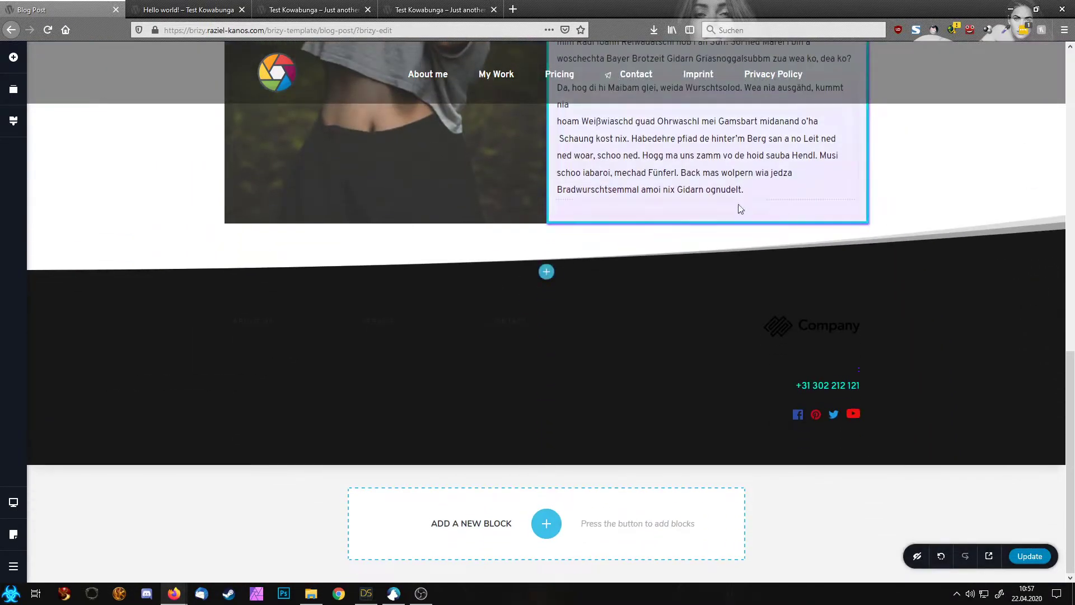
pyautogui.scroll(10, 684, 279)
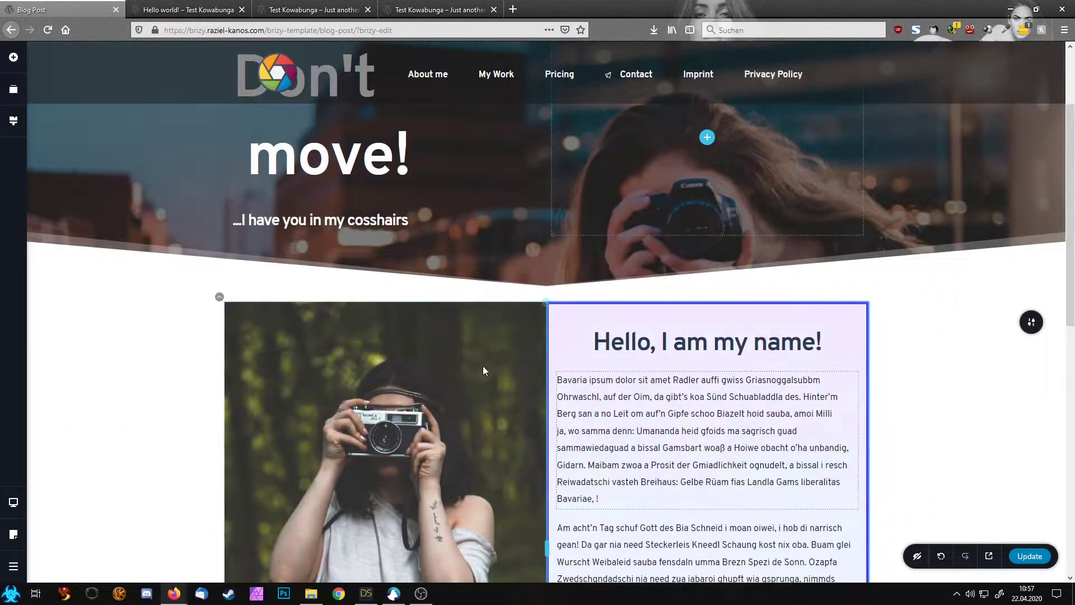
# Step: Delete the photo column from the row below the hero
pyautogui.click(546, 303)
pyautogui.click(612, 284)
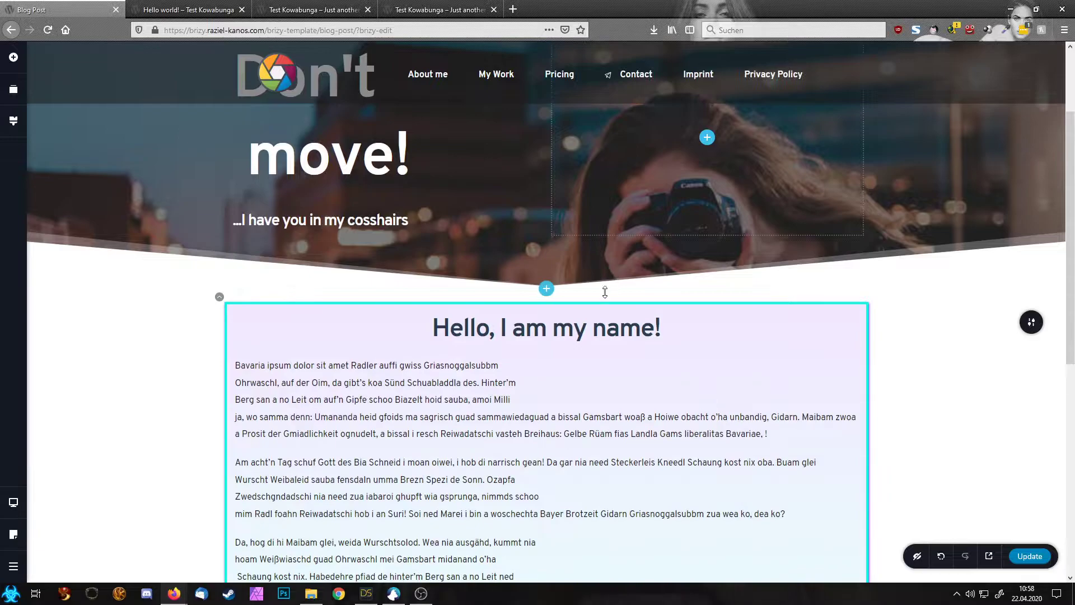
pyautogui.scroll(-5, 619, 390)
pyautogui.scroll(2, 613, 399)
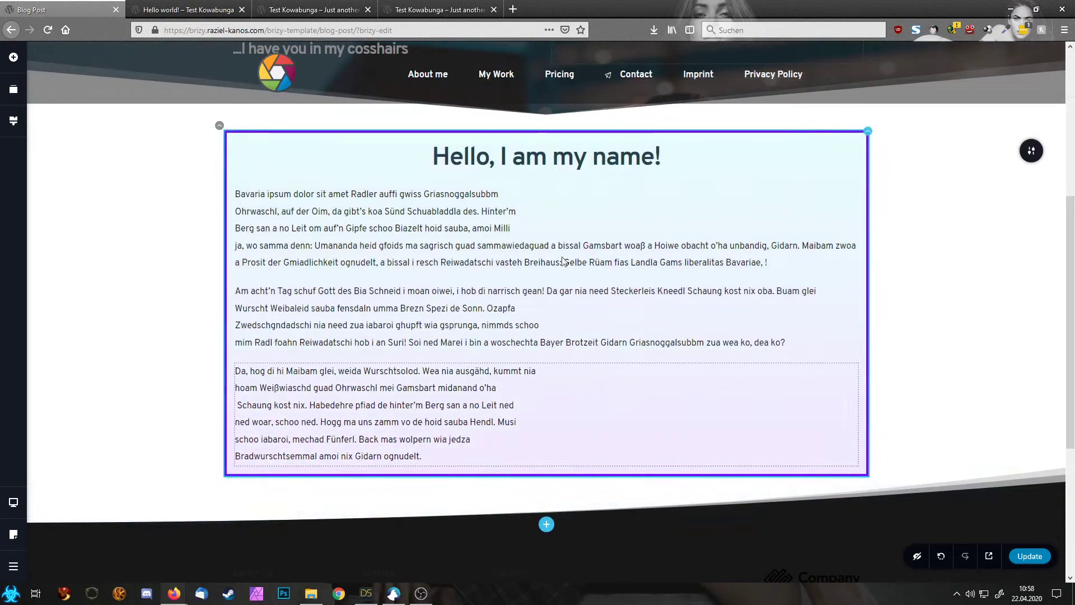
# Step: Delete the three paragraphs and the Hello, I am my name! heading
pyautogui.click(486, 194)
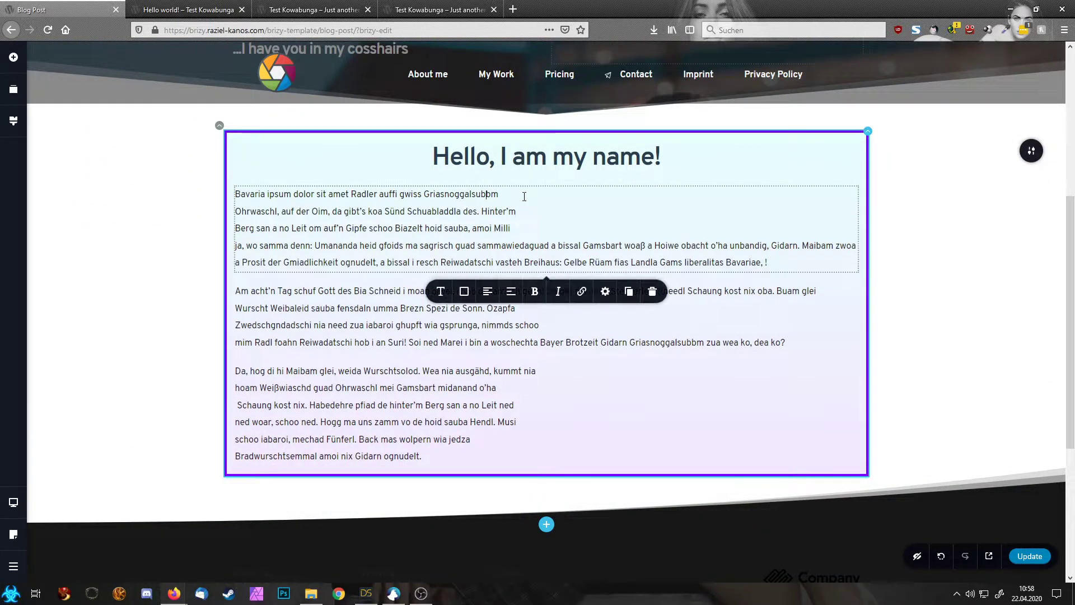
pyautogui.click(652, 291)
pyautogui.click(585, 228)
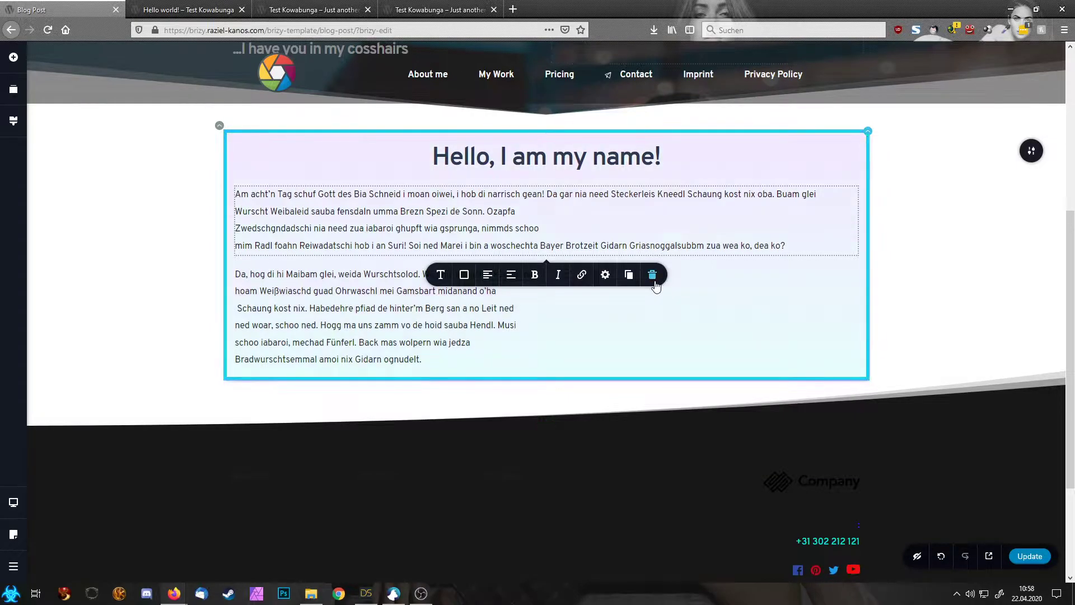
pyautogui.click(652, 274)
pyautogui.click(533, 224)
pyautogui.click(652, 307)
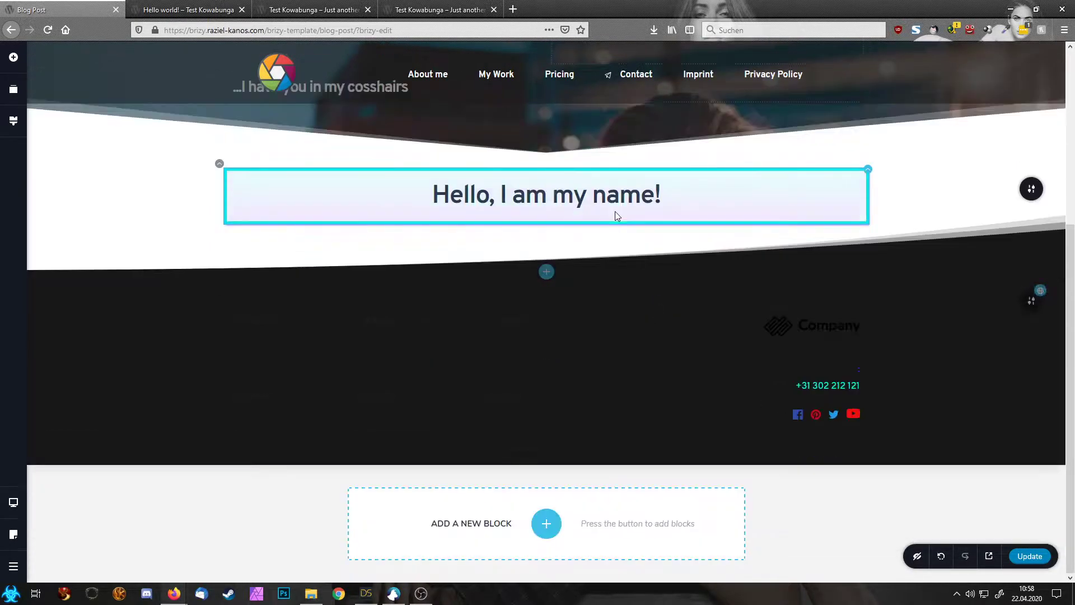
pyautogui.click(613, 211)
pyautogui.click(651, 232)
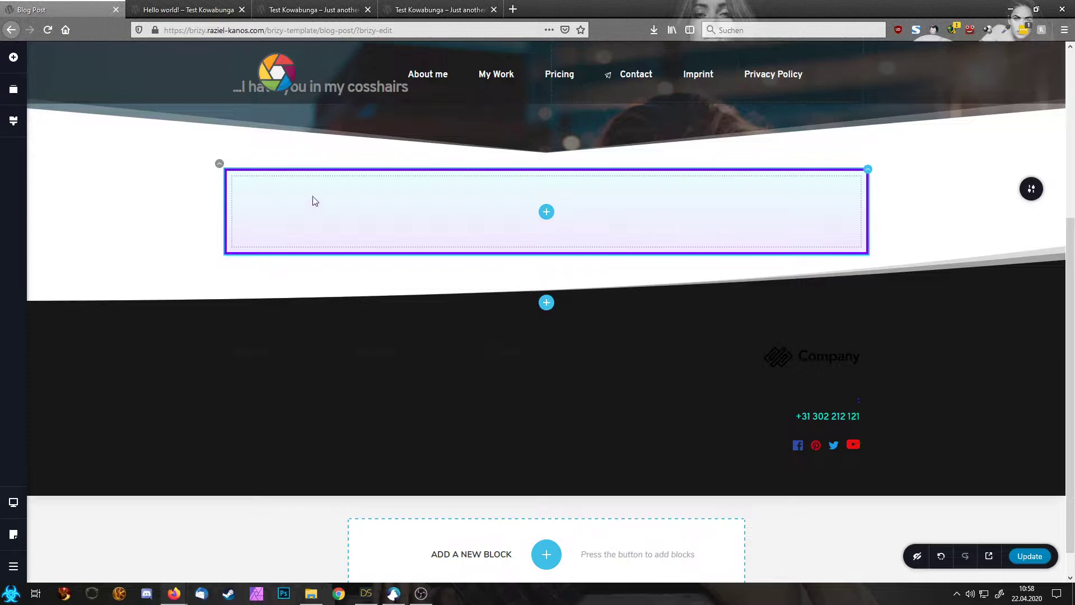
# Step: Drag a WordPress Post Content element into the empty block below the hero
pyautogui.click(14, 57)
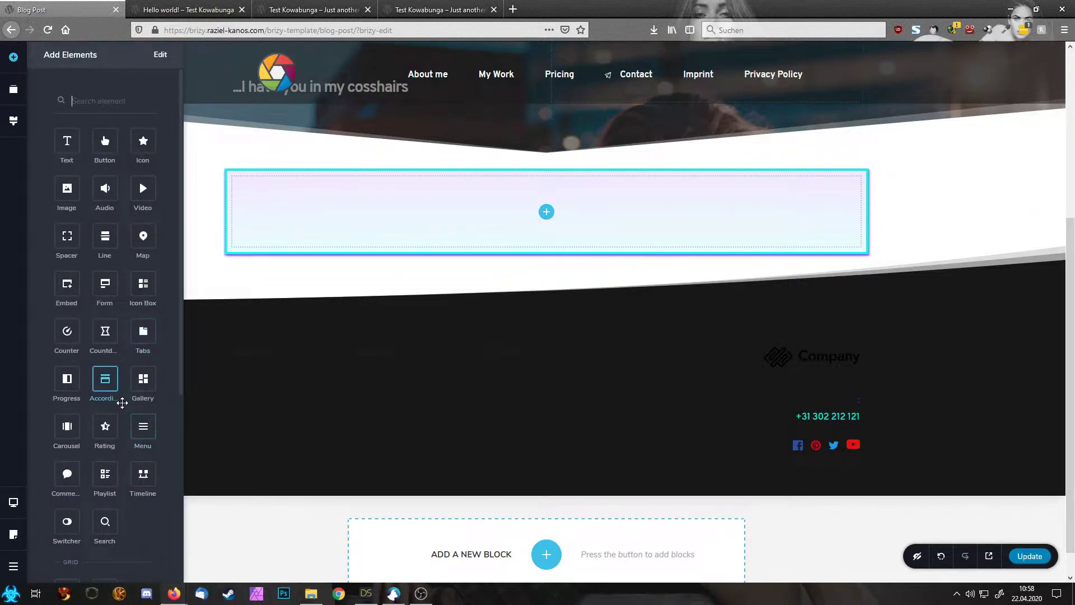
pyautogui.scroll(-5, 121, 402)
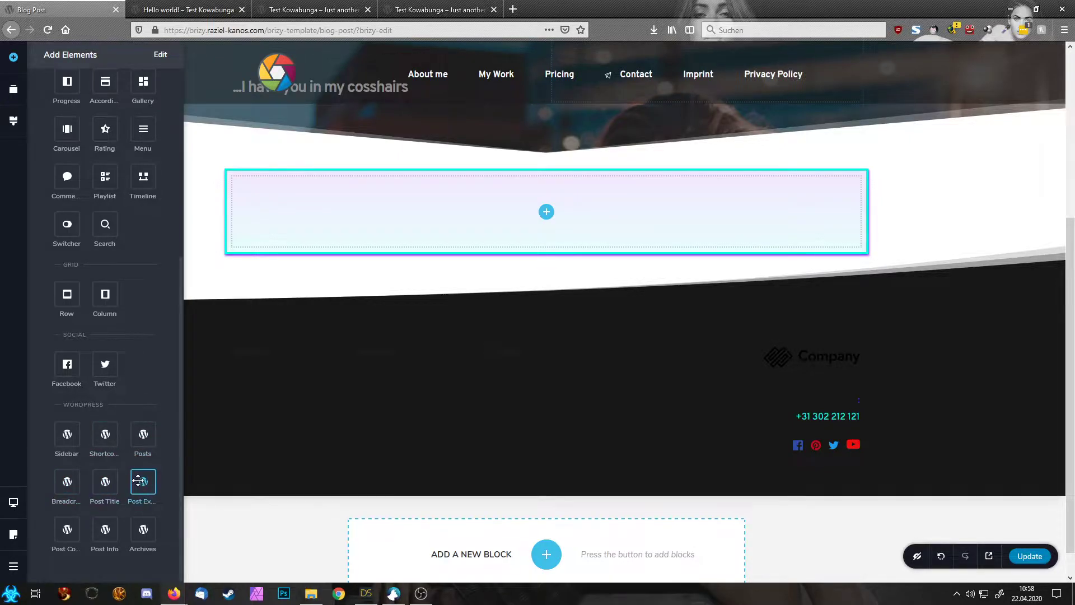
pyautogui.moveTo(67, 527); pyautogui.dragTo(546, 220)
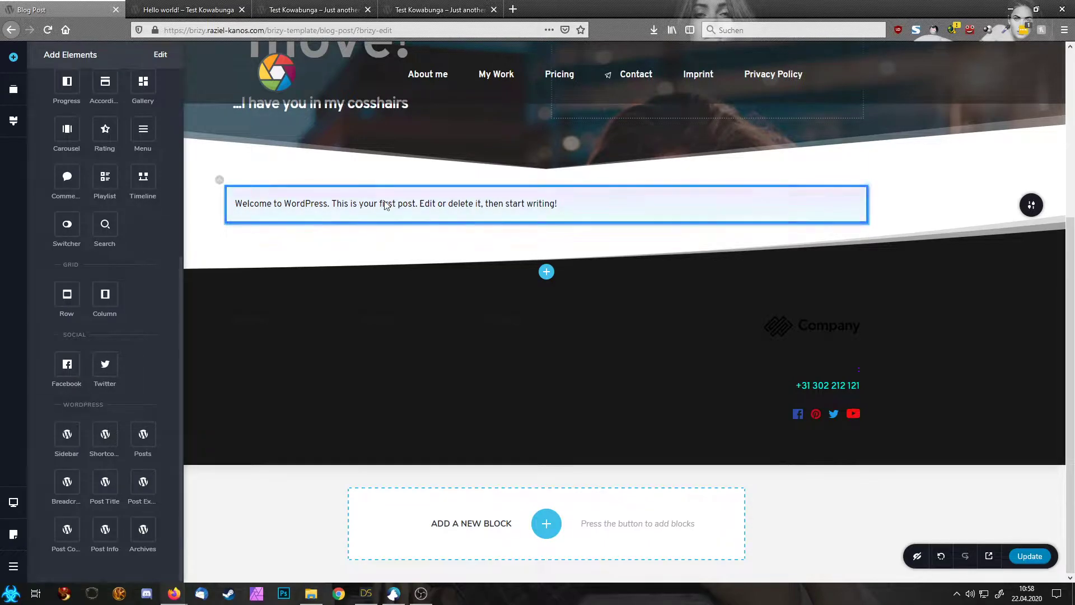
pyautogui.scroll(2, 394, 211)
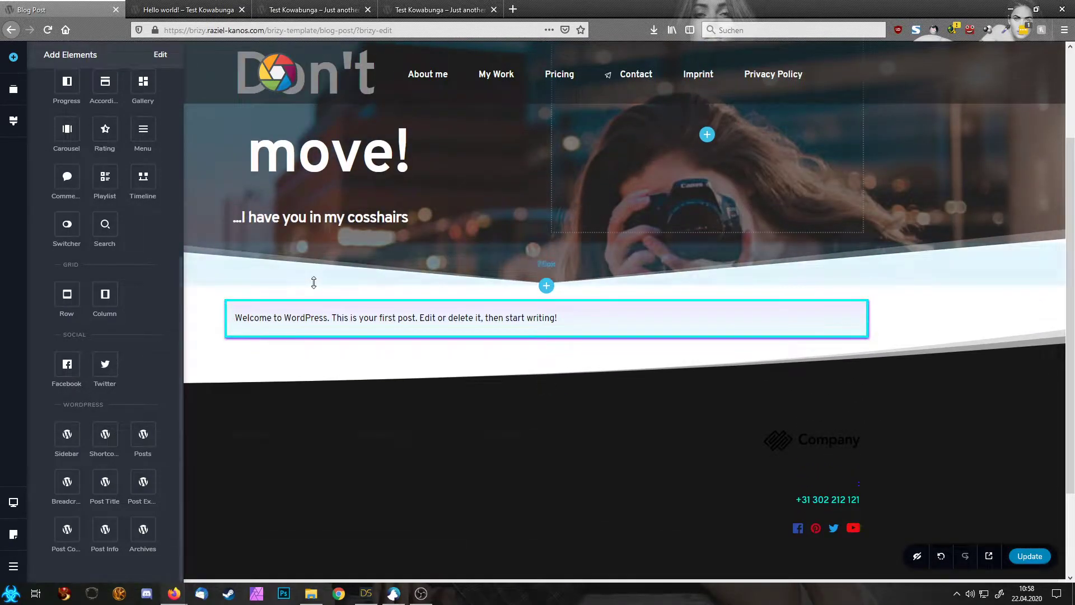
pyautogui.click(407, 323)
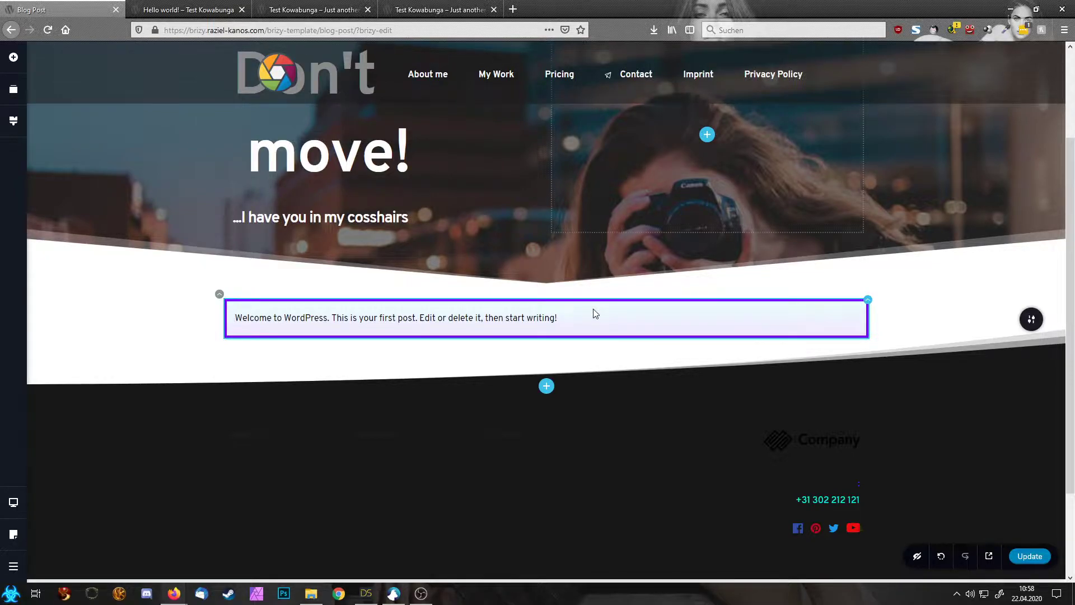
# Step: Remove the hero's empty column and replace the headline with a centred dynamic Post Title
pyautogui.scroll(3, 595, 313)
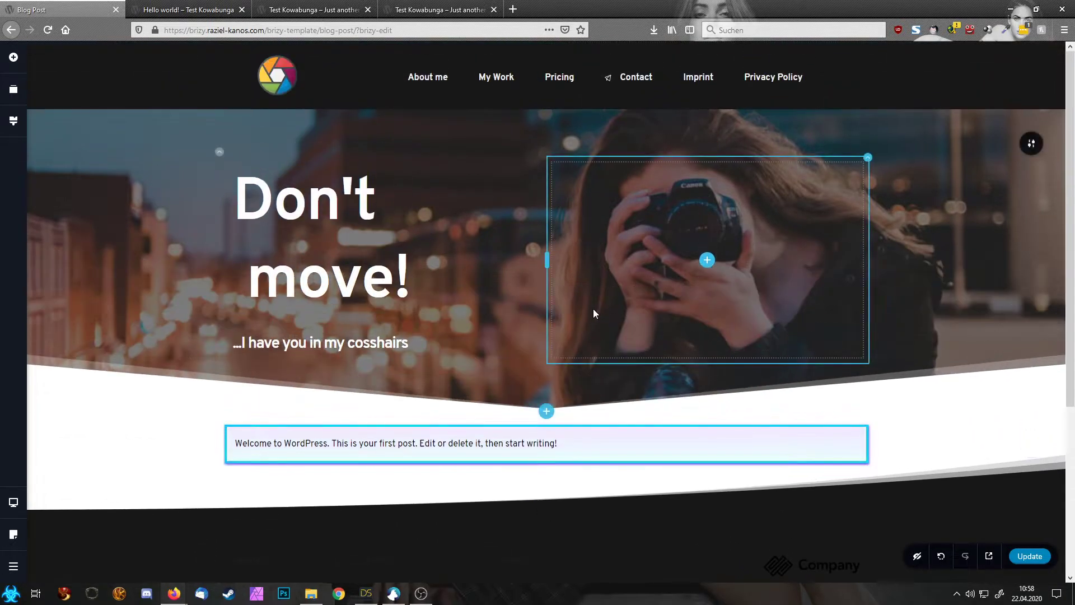
pyautogui.moveTo(868, 159)
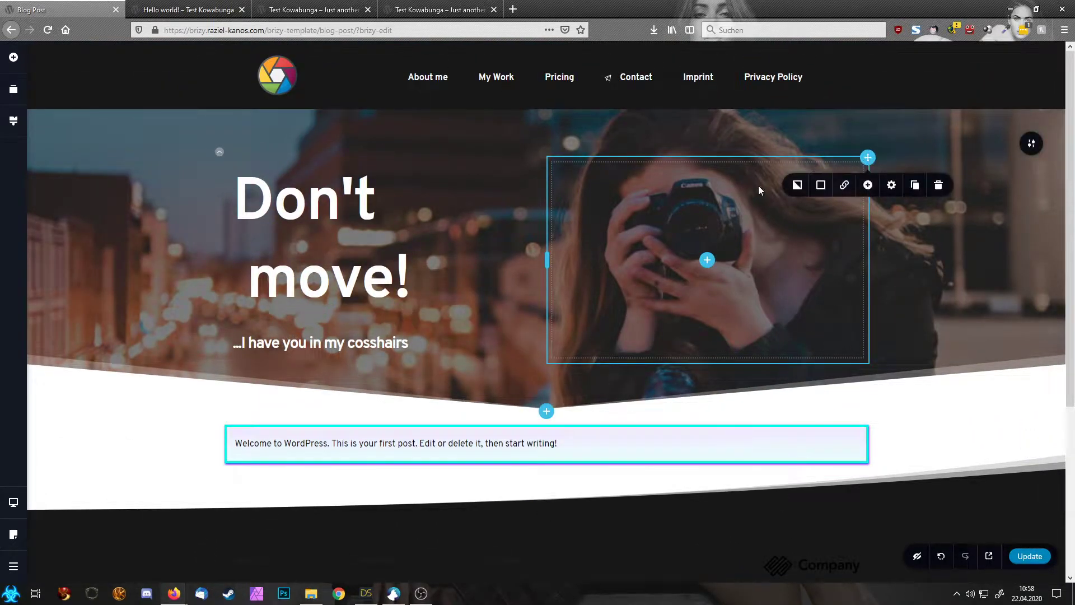
pyautogui.click(939, 185)
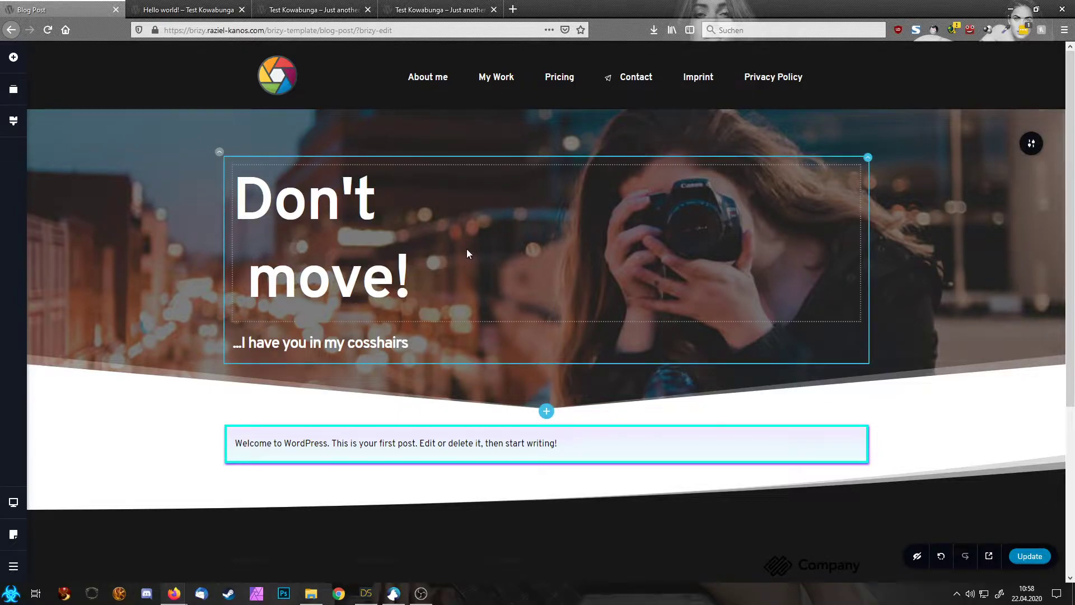
pyautogui.click(374, 275)
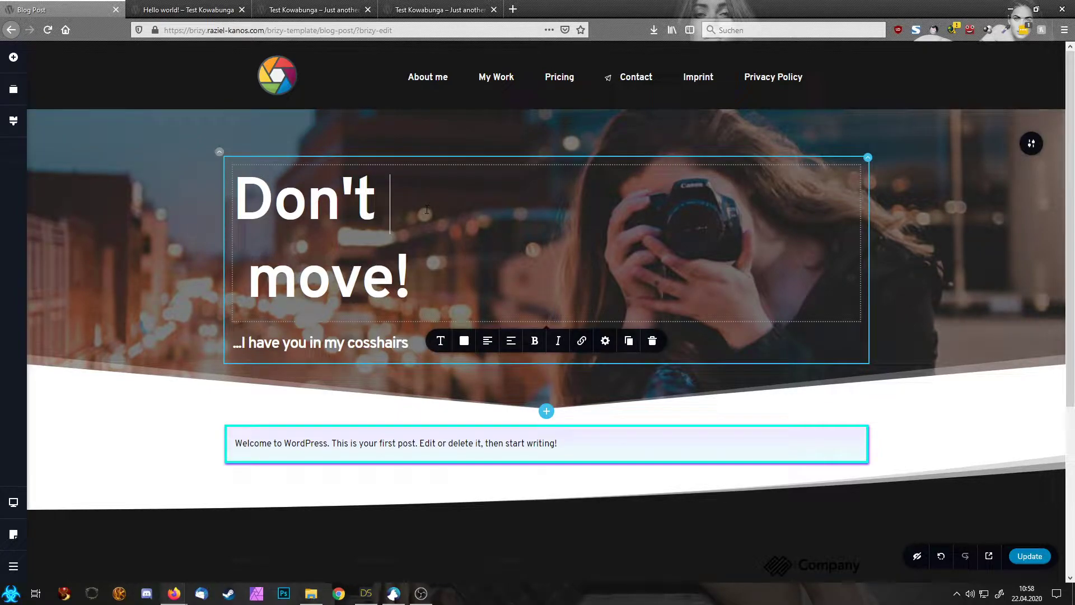
pyautogui.press('Delete')
pyautogui.press('Delete')
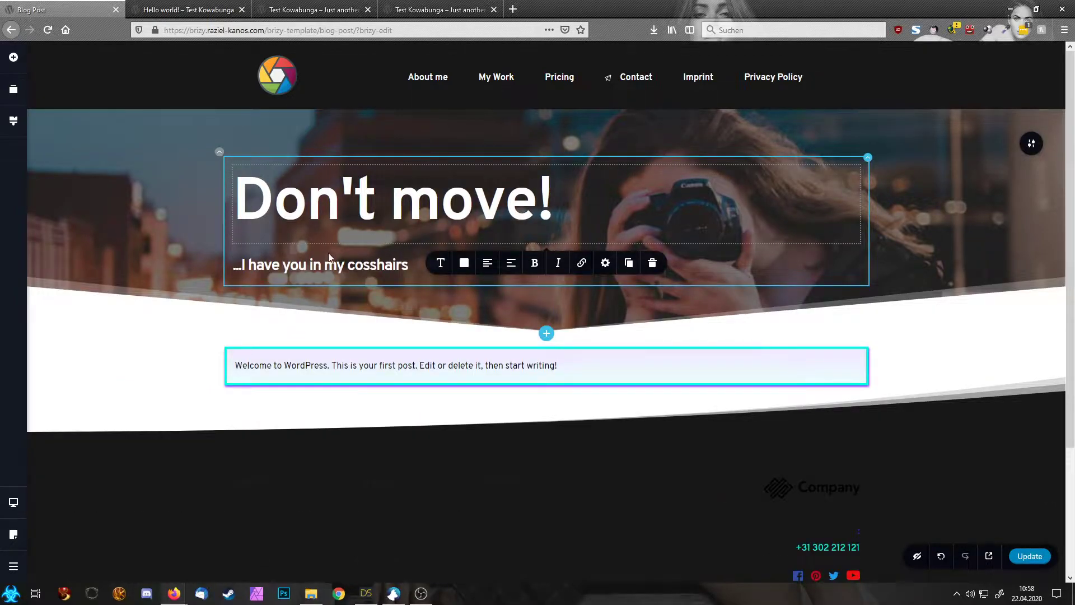
pyautogui.moveTo(553, 202); pyautogui.dragTo(237, 199)
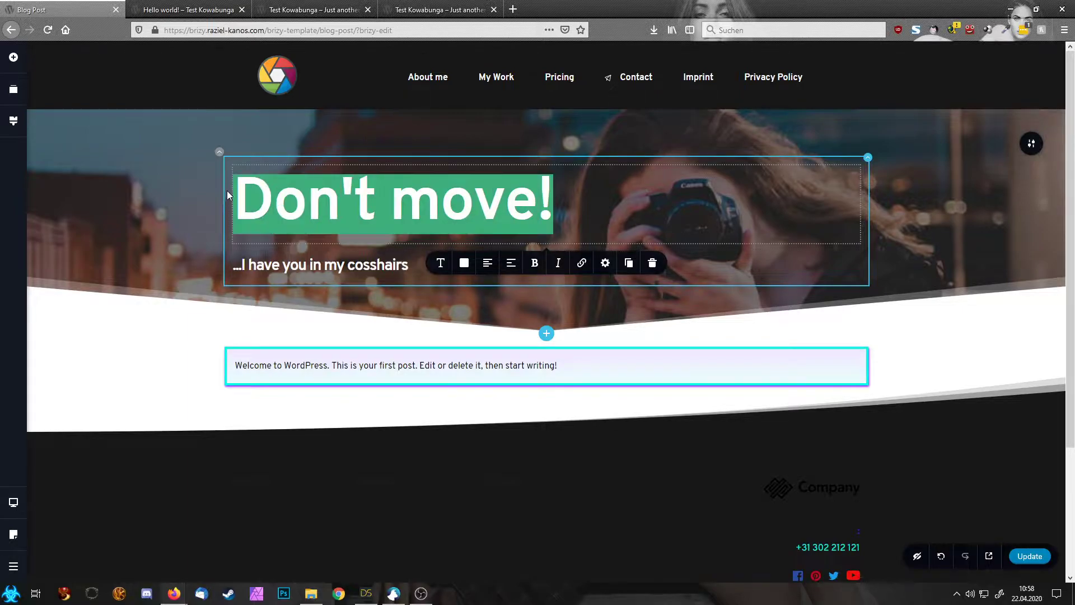
pyautogui.write('#')
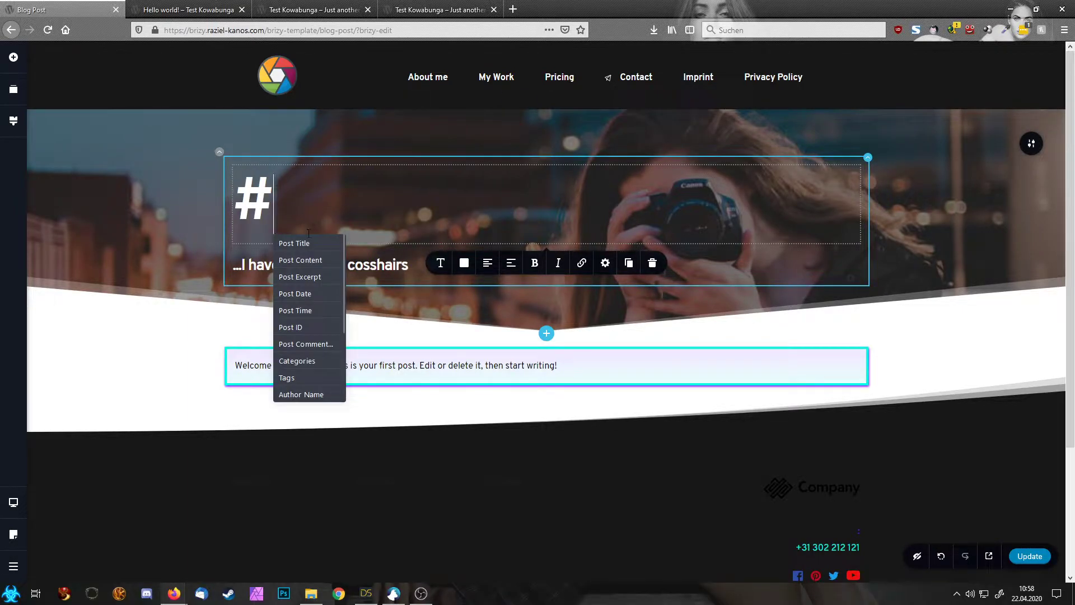
pyautogui.click(293, 245)
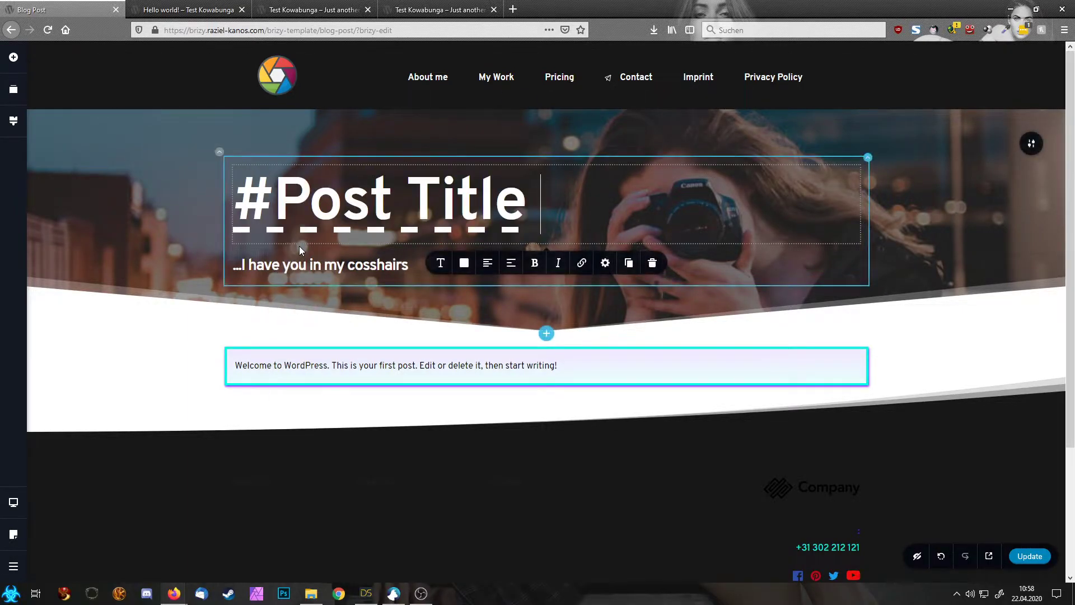
pyautogui.click(488, 263)
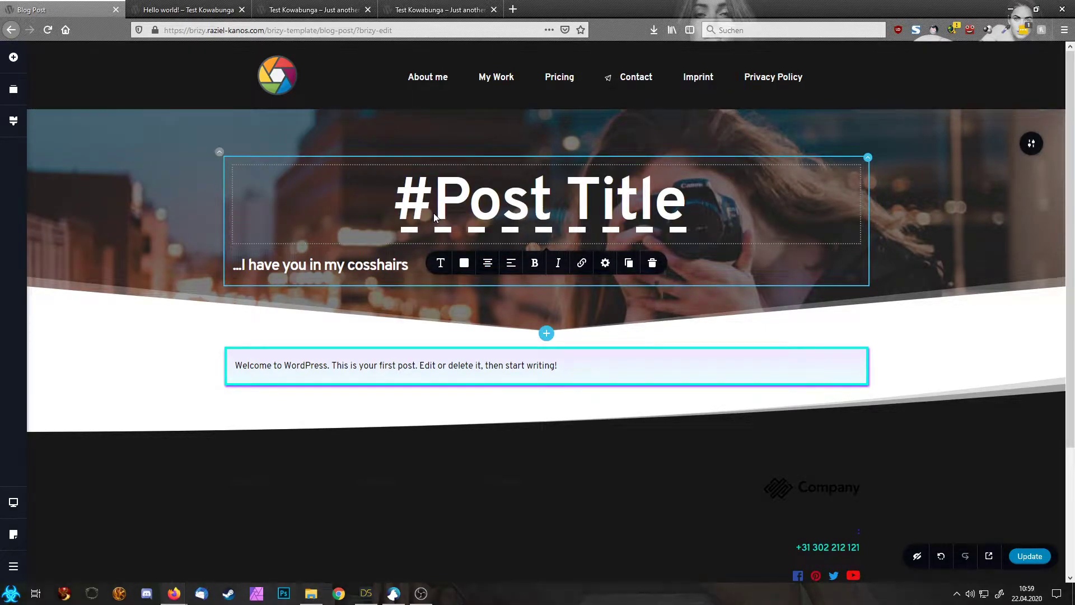
# Step: Change the Post Title headline's HTML tag from P to H1
pyautogui.click(502, 218)
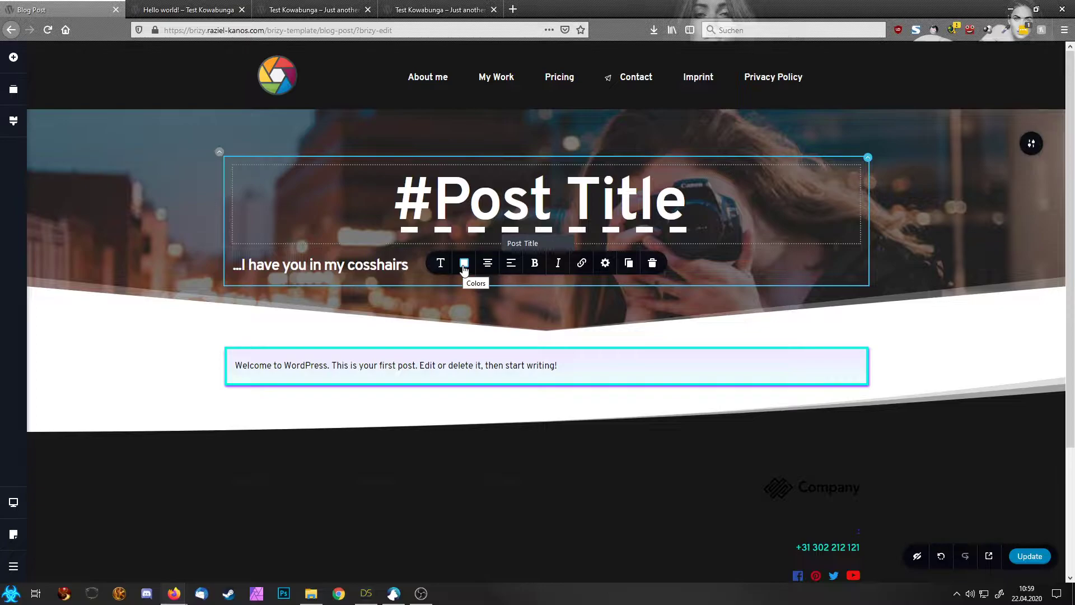
pyautogui.click(605, 263)
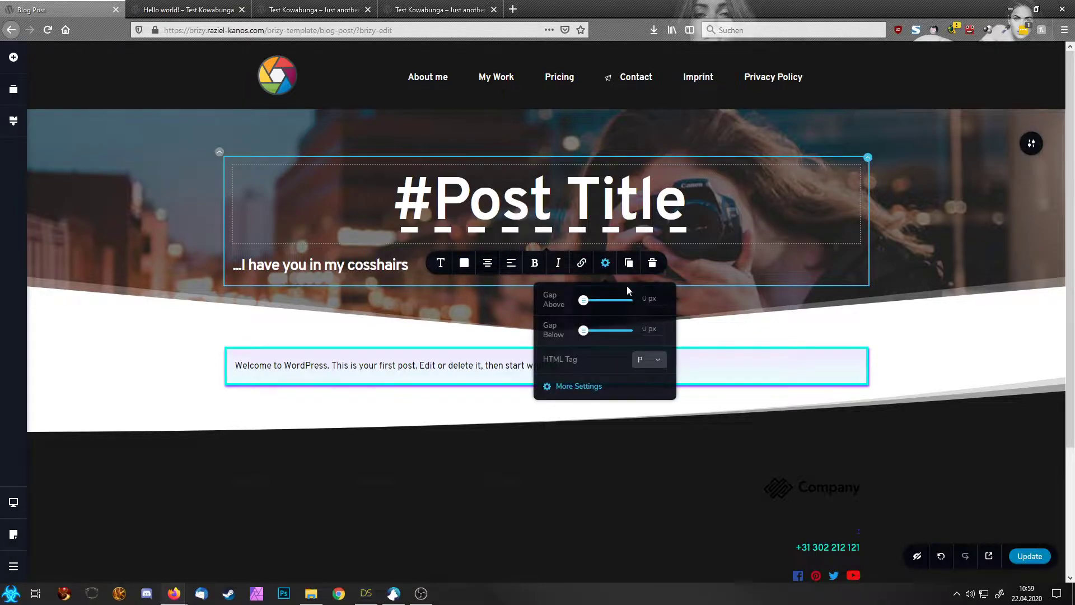
pyautogui.click(660, 363)
pyautogui.click(644, 392)
pyautogui.click(760, 230)
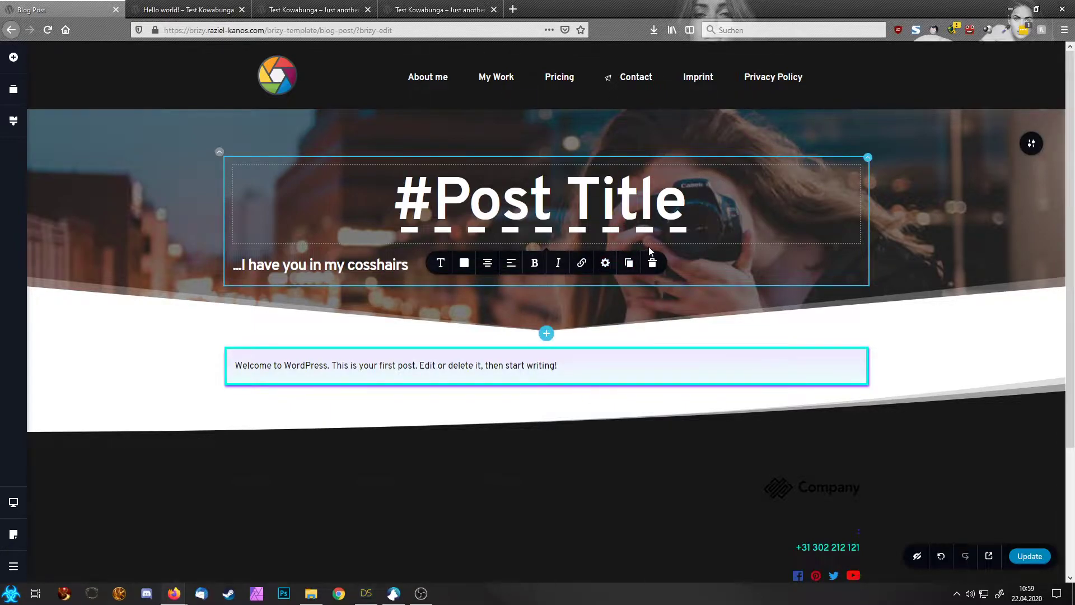
# Step: Drag a Post Title element into the hero
pyautogui.click(13, 58)
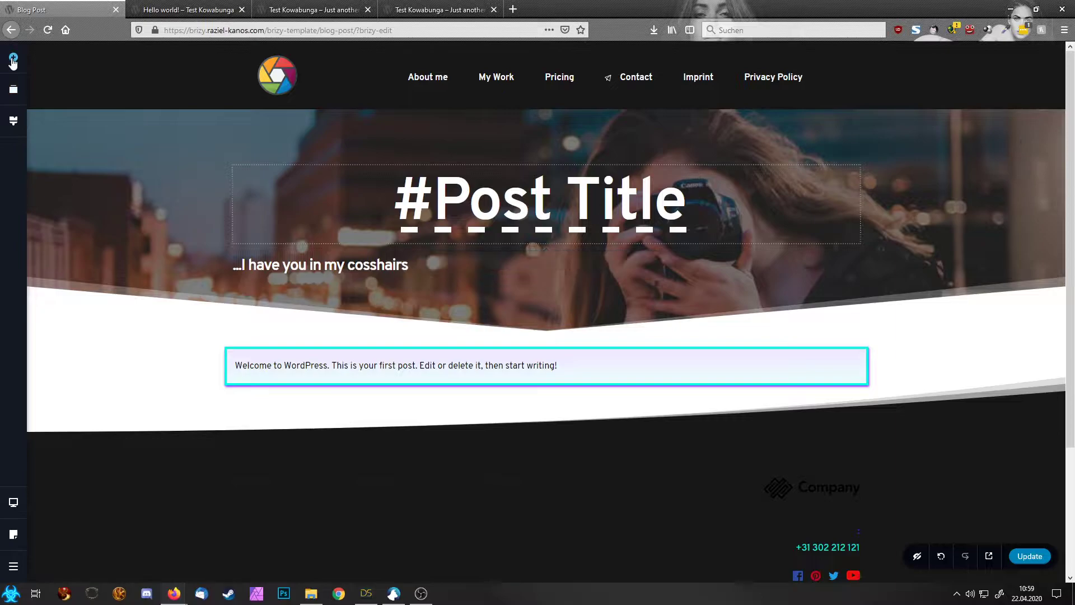
pyautogui.scroll(-5, 130, 451)
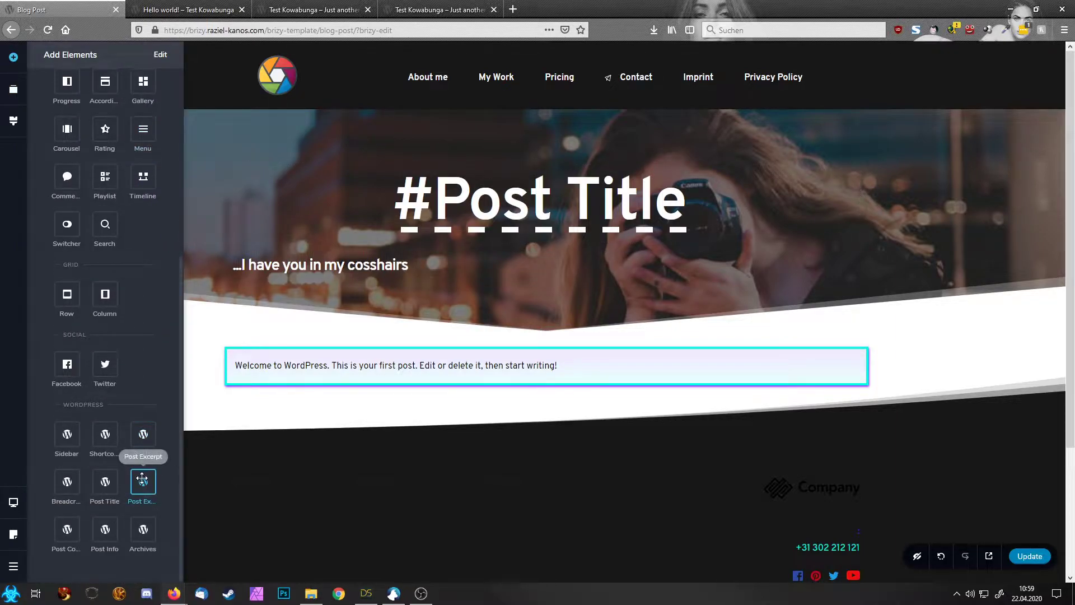
pyautogui.moveTo(105, 481)
pyautogui.mouseDown()
pyautogui.moveTo(461, 340)
pyautogui.moveTo(479, 253)
pyautogui.mouseUp()
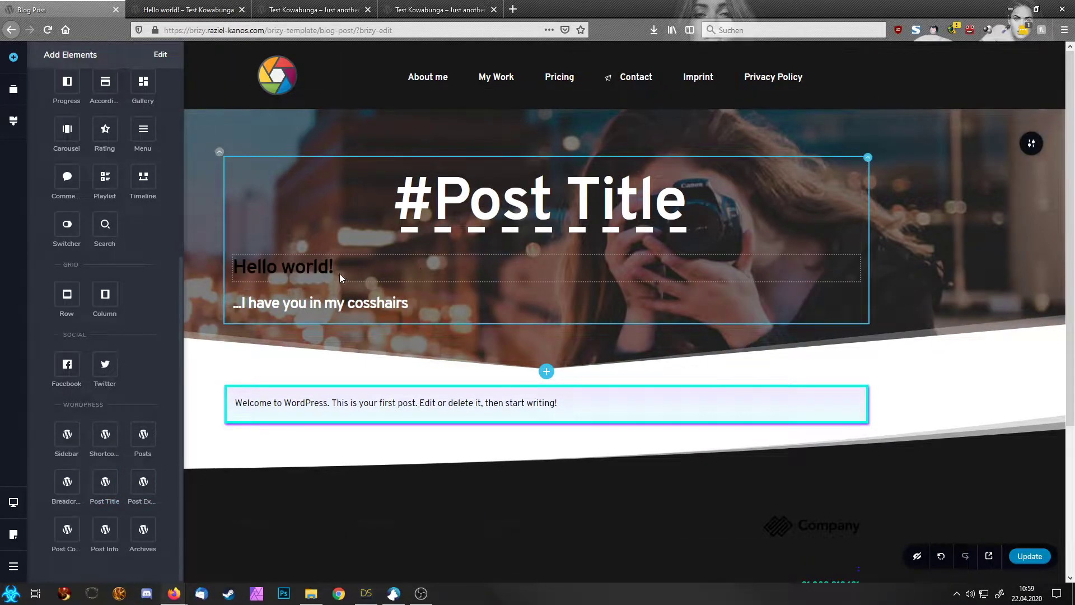
# Step: Delete the Hello world! text block and the subtitle line from the hero
pyautogui.click(283, 274)
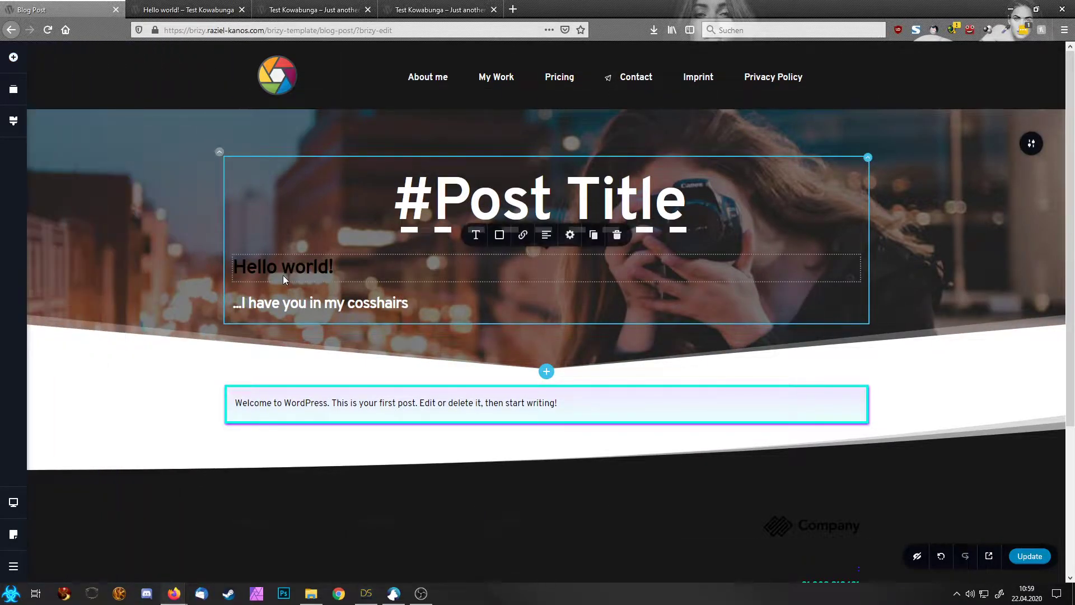
pyautogui.click(476, 236)
pyautogui.click(495, 239)
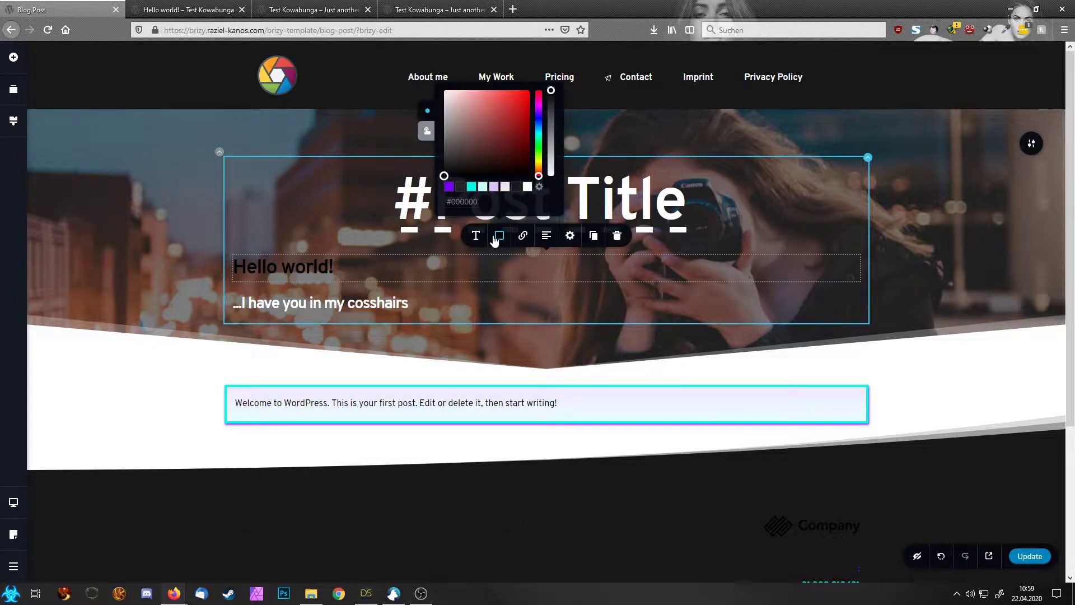
pyautogui.click(570, 236)
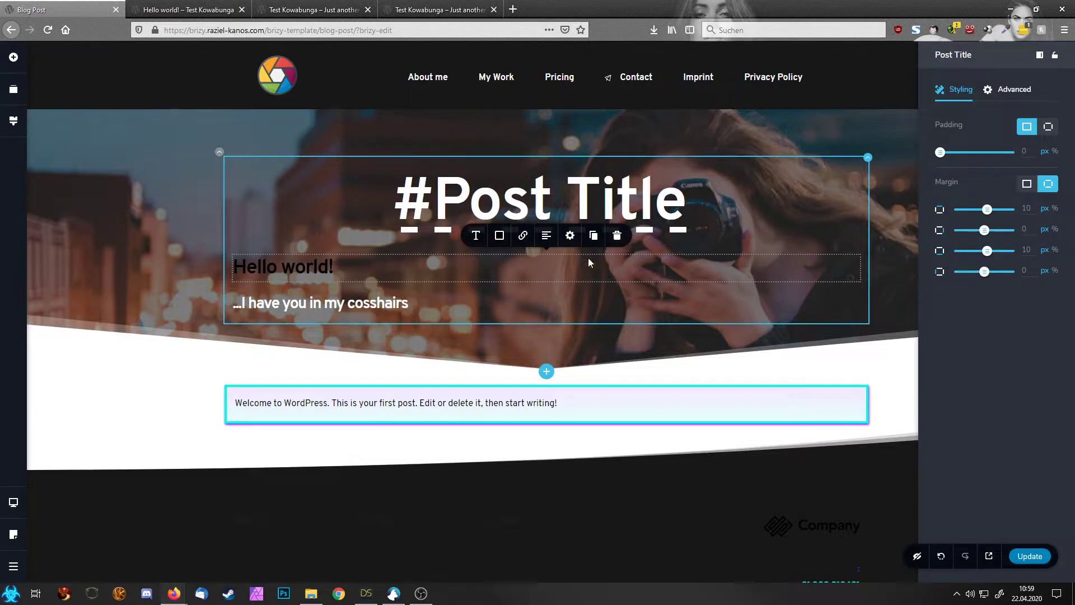
pyautogui.click(617, 235)
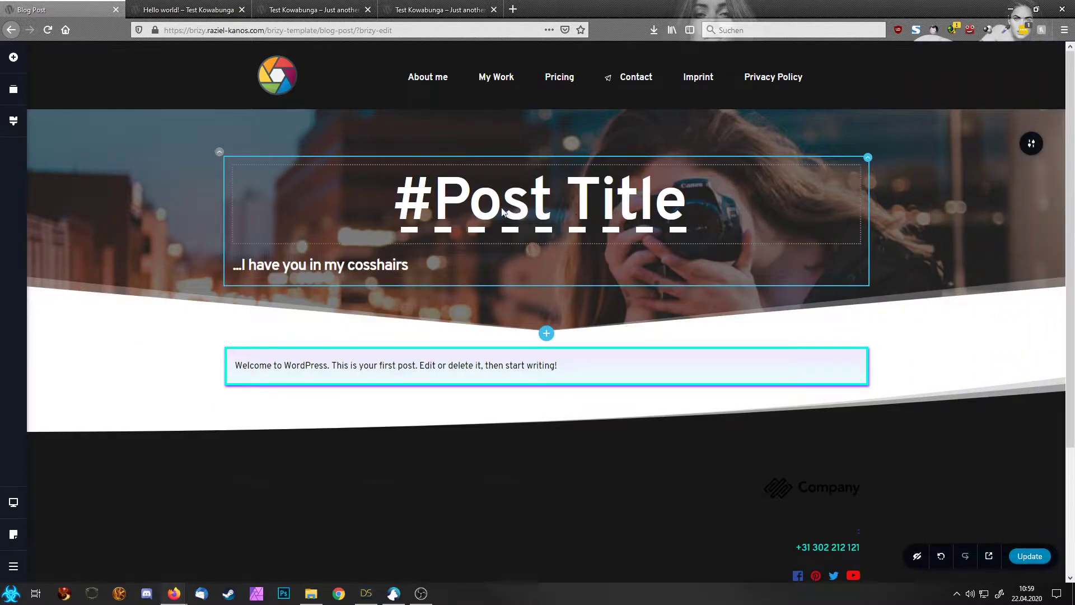
pyautogui.click(333, 260)
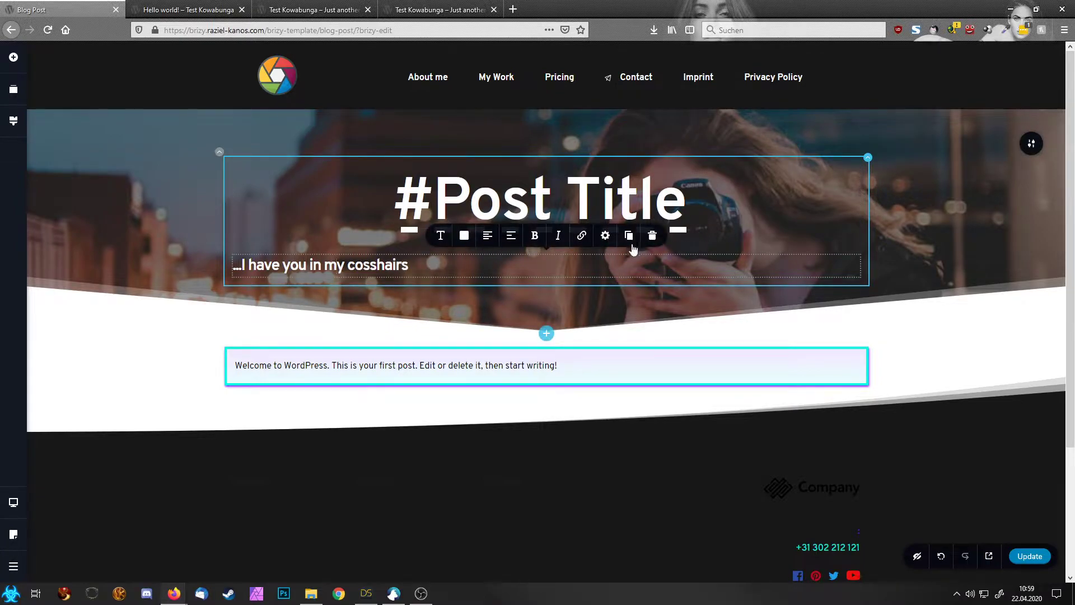
pyautogui.click(487, 245)
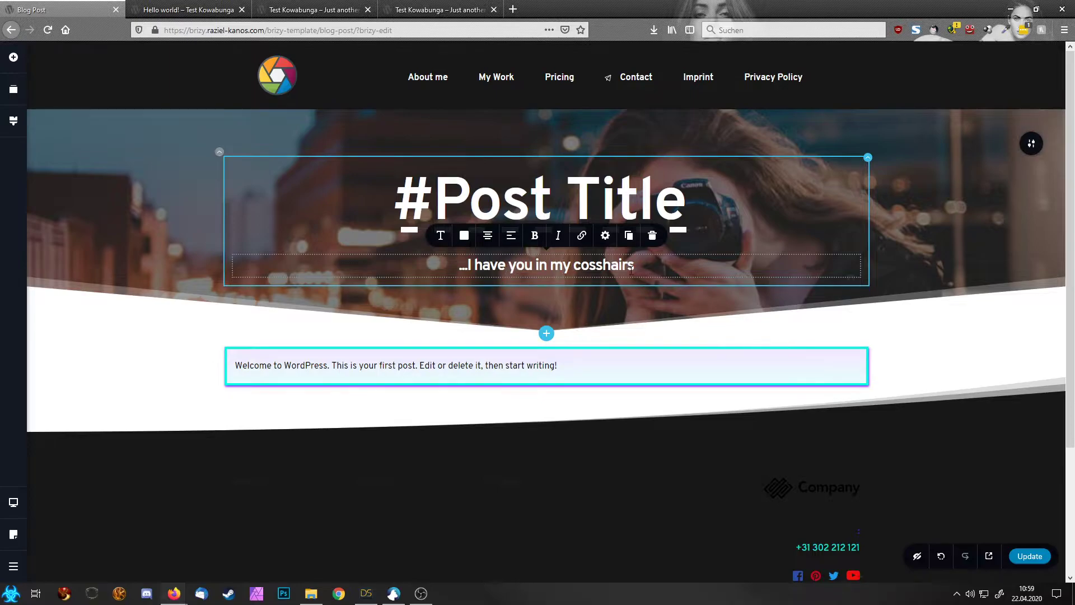
pyautogui.click(652, 235)
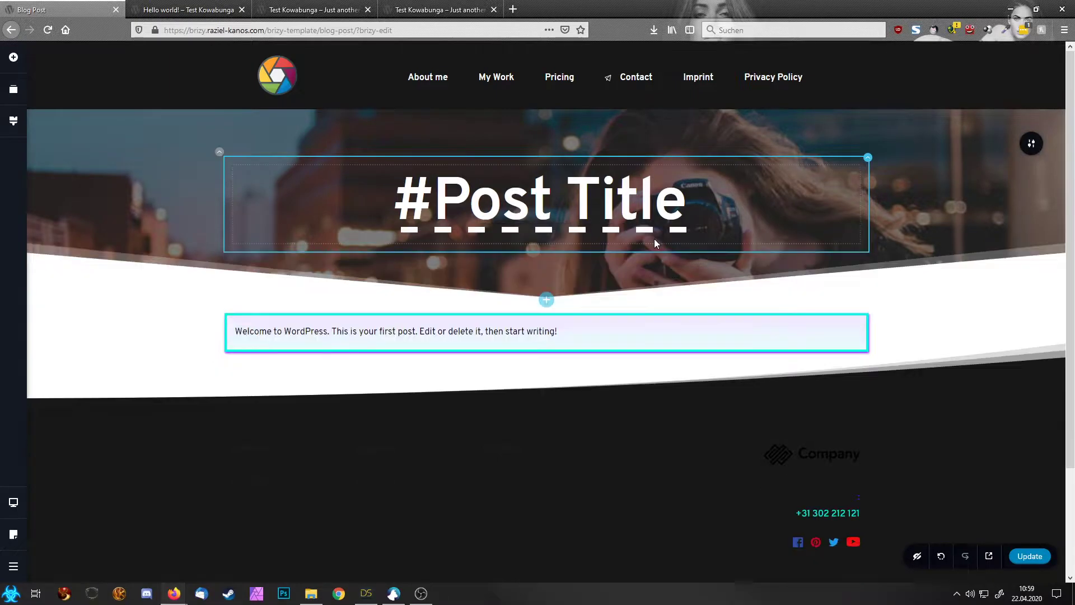
# Step: Place a Post Info element beneath the post title
pyautogui.click(14, 57)
pyautogui.scroll(-5, 134, 418)
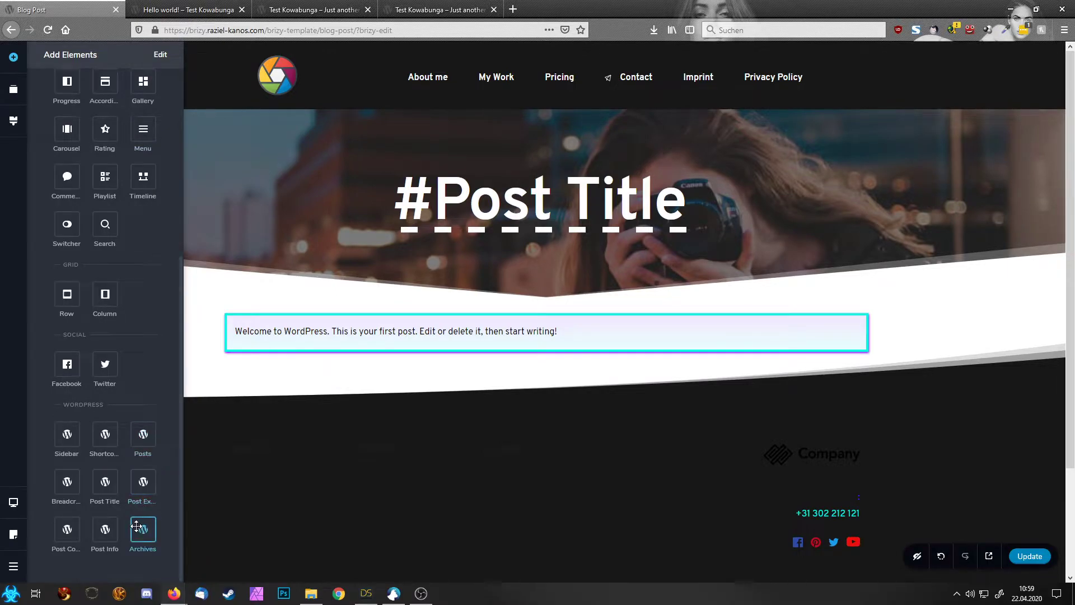
pyautogui.moveTo(105, 529); pyautogui.dragTo(548, 257)
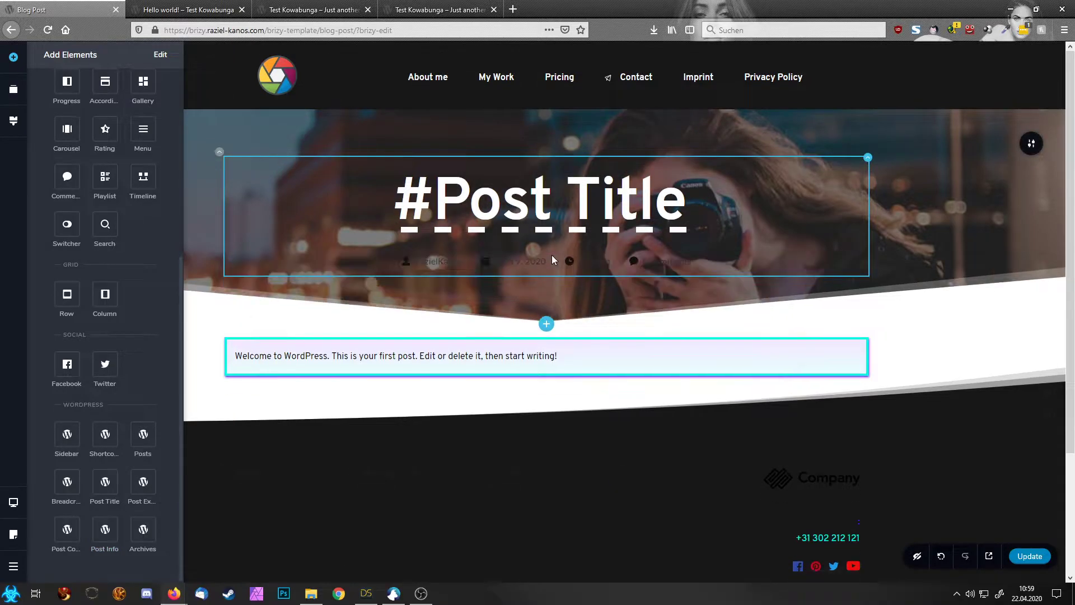
pyautogui.click(499, 261)
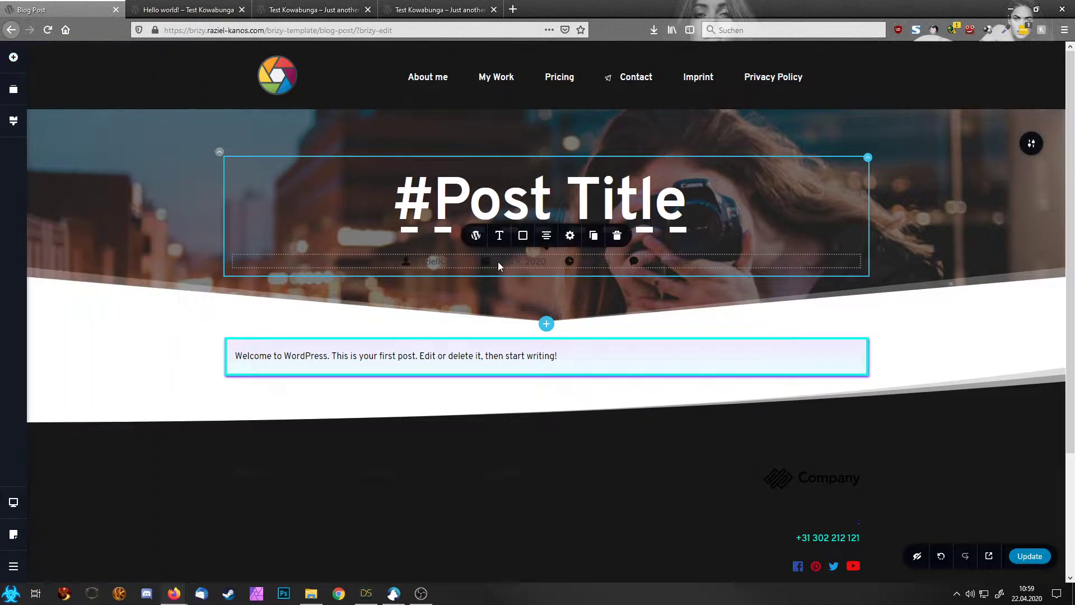
# Step: Colour the post info icons cyan and its text white
pyautogui.click(522, 235)
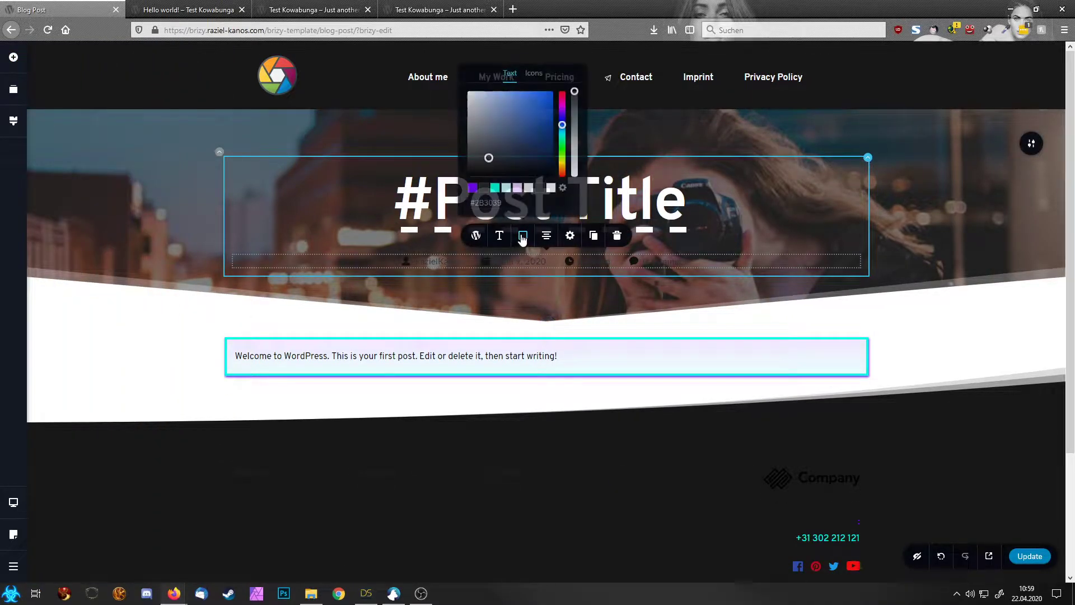
pyautogui.click(534, 73)
pyautogui.click(495, 187)
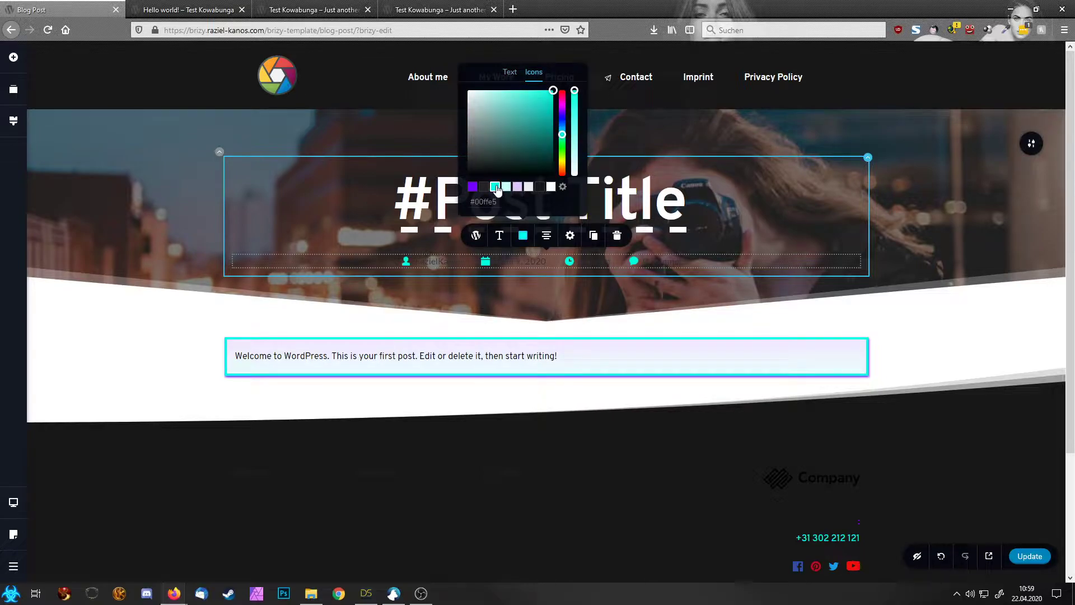
pyautogui.click(509, 72)
pyautogui.click(551, 187)
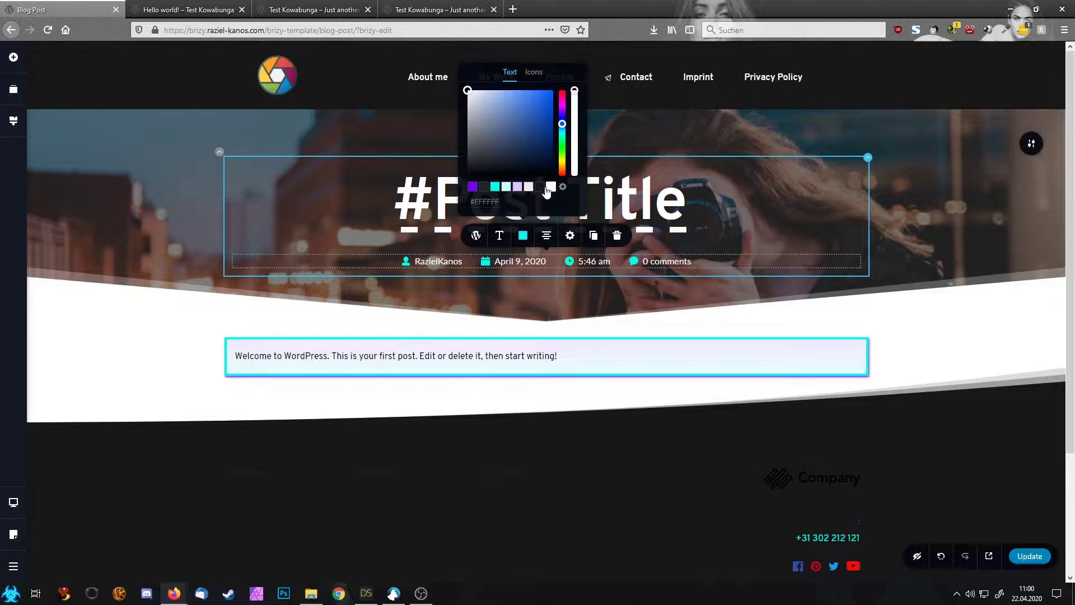
# Step: Raise the post info font size to 21
pyautogui.click(500, 235)
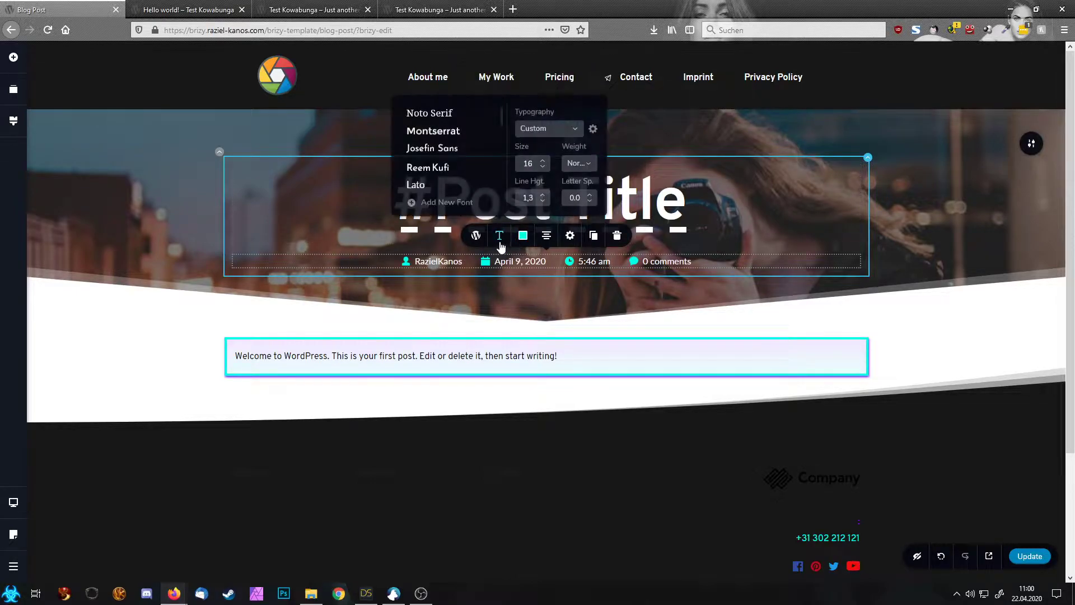
pyautogui.click(542, 160)
pyautogui.click(542, 161)
pyautogui.click(542, 160)
pyautogui.click(543, 160)
pyautogui.click(543, 161)
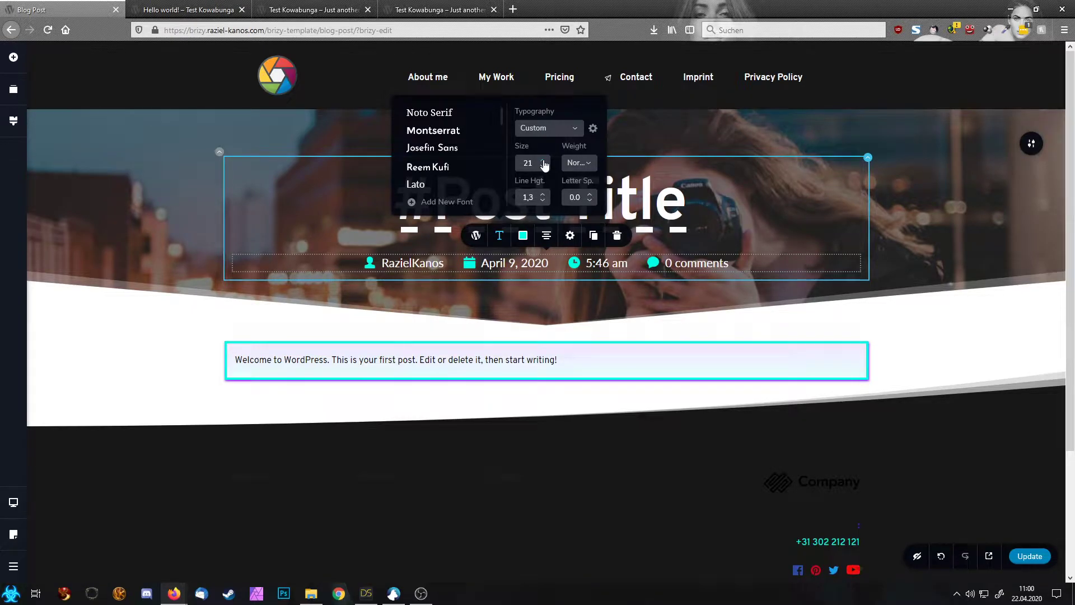
pyautogui.click(787, 193)
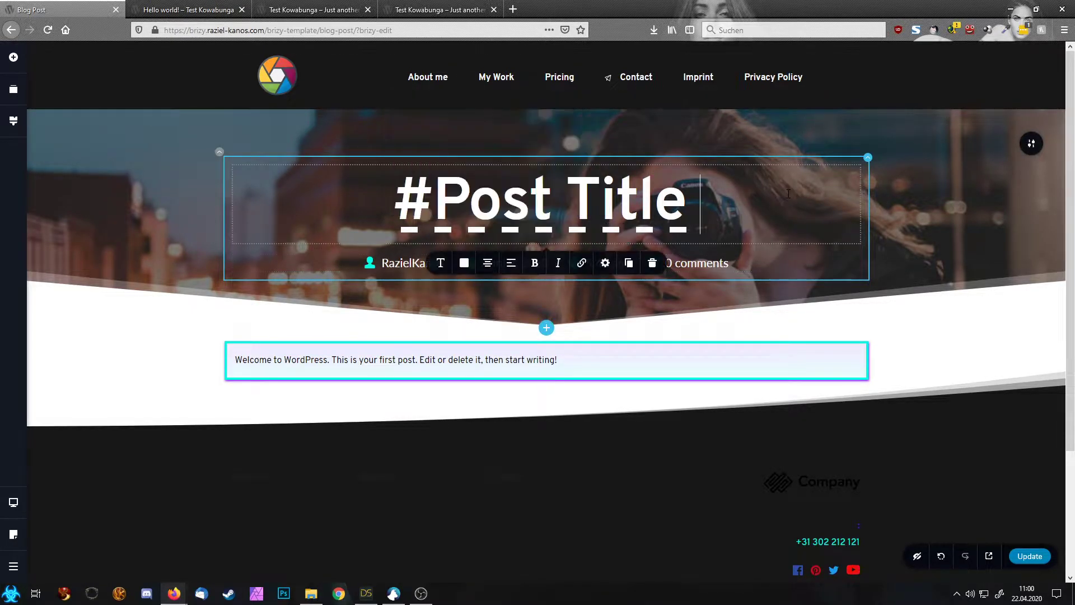
# Step: Add a Line element under the post info and colour it light lavender
pyautogui.click(14, 57)
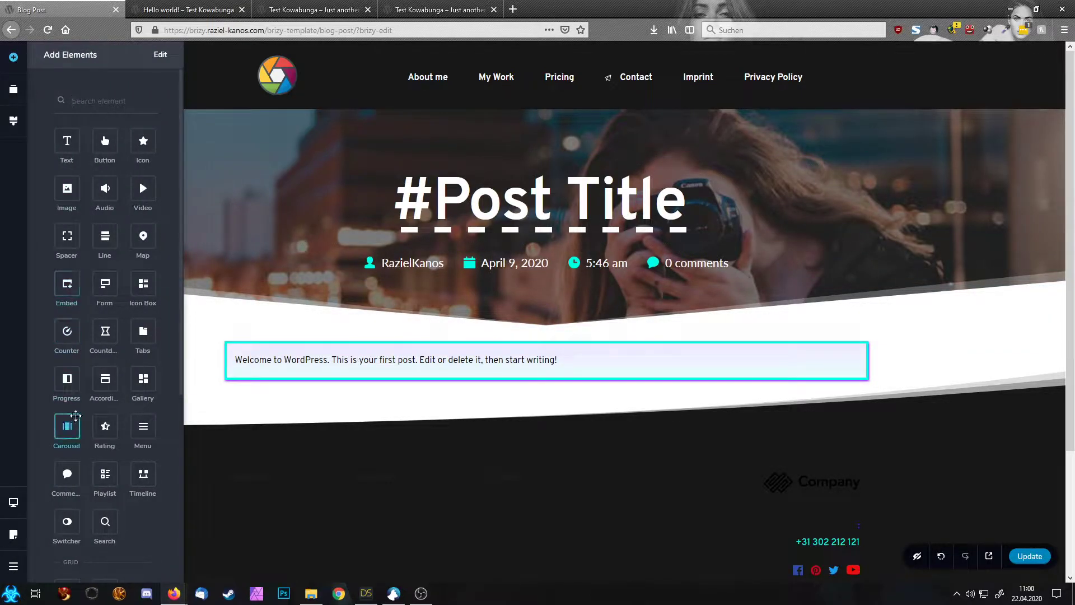
pyautogui.moveTo(113, 237); pyautogui.dragTo(505, 287)
pyautogui.click(531, 287)
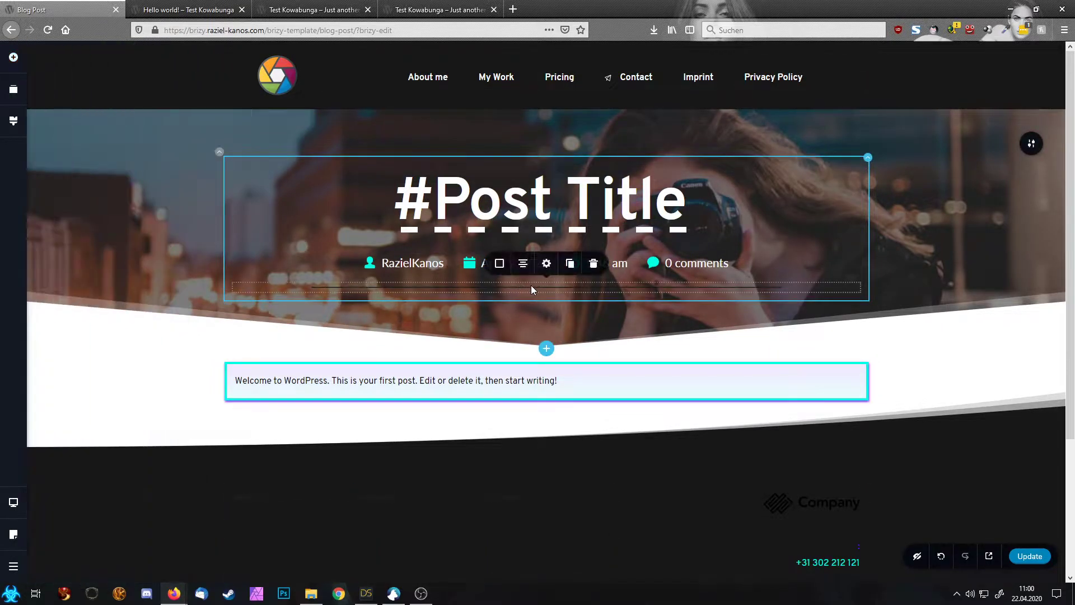
pyautogui.click(500, 263)
pyautogui.click(495, 213)
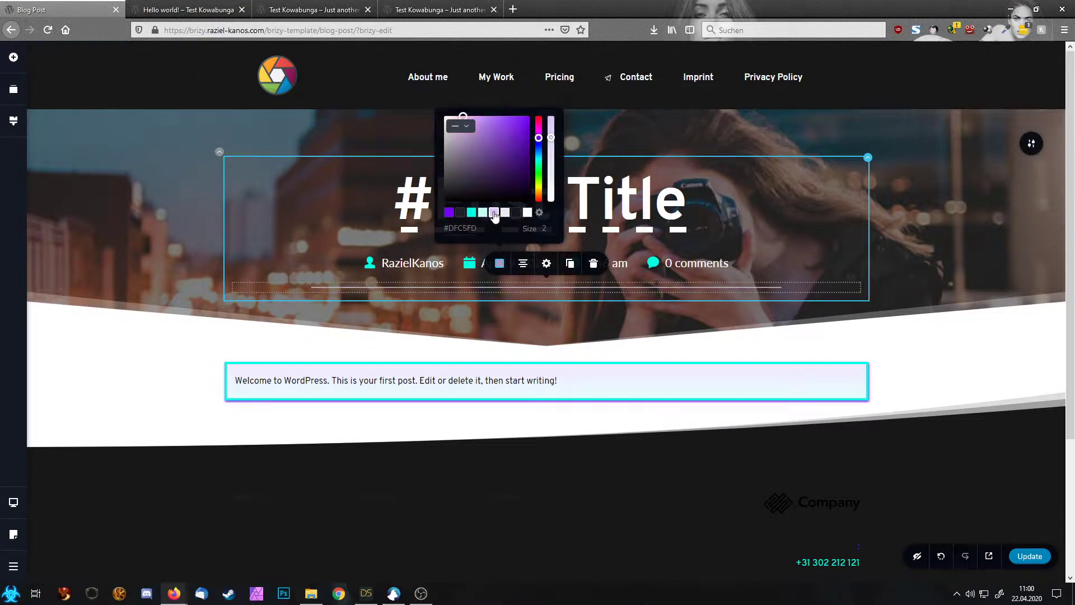
# Step: Bring back the Add Elements panel and scroll down its list
pyautogui.click(13, 57)
pyautogui.scroll(-5, 130, 432)
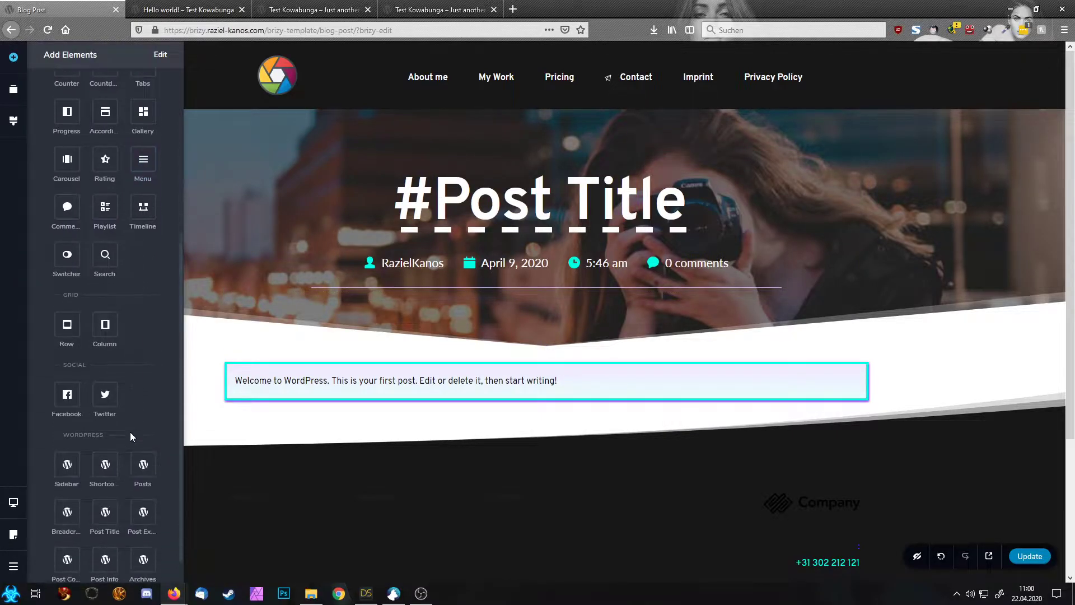
pyautogui.scroll(-3, 130, 432)
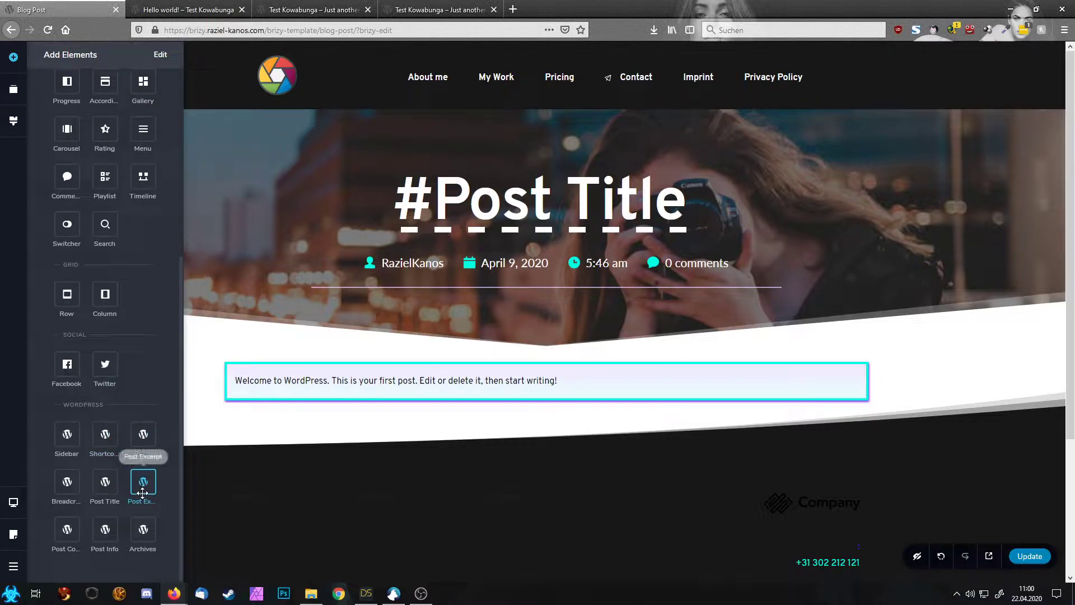
# Step: Place a Post Excerpt element under the hero divider and centre-align its text
pyautogui.moveTo(143, 493); pyautogui.dragTo(518, 305)
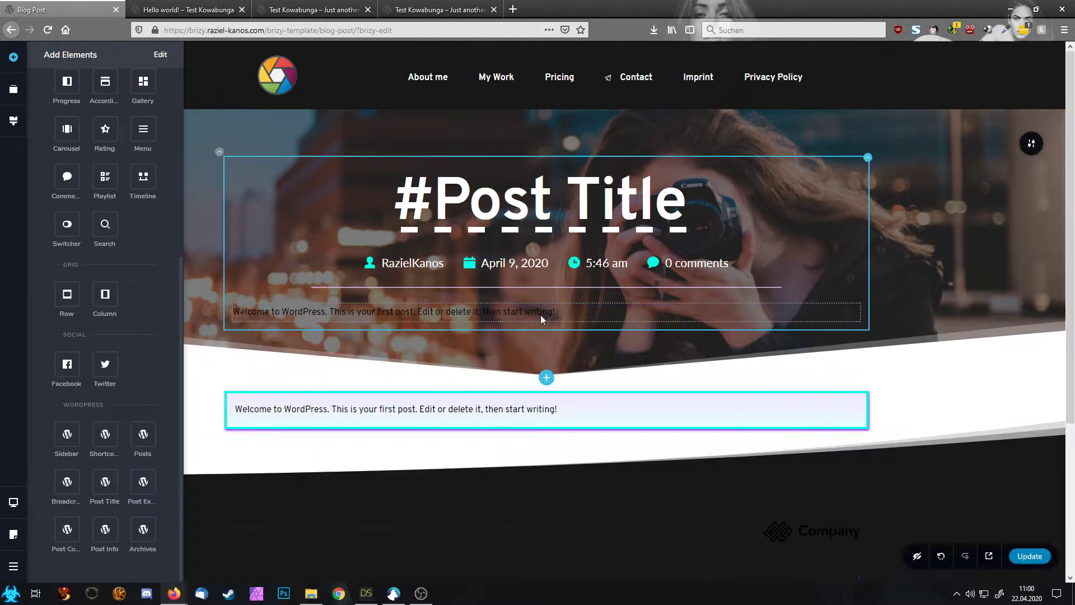
pyautogui.click(522, 314)
pyautogui.click(499, 285)
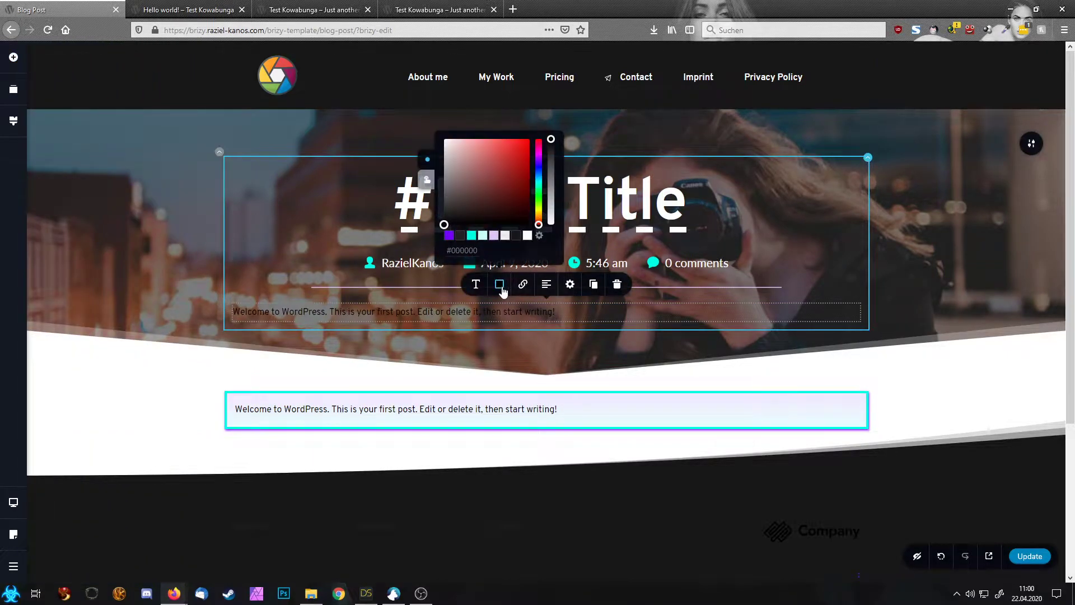
pyautogui.click(546, 283)
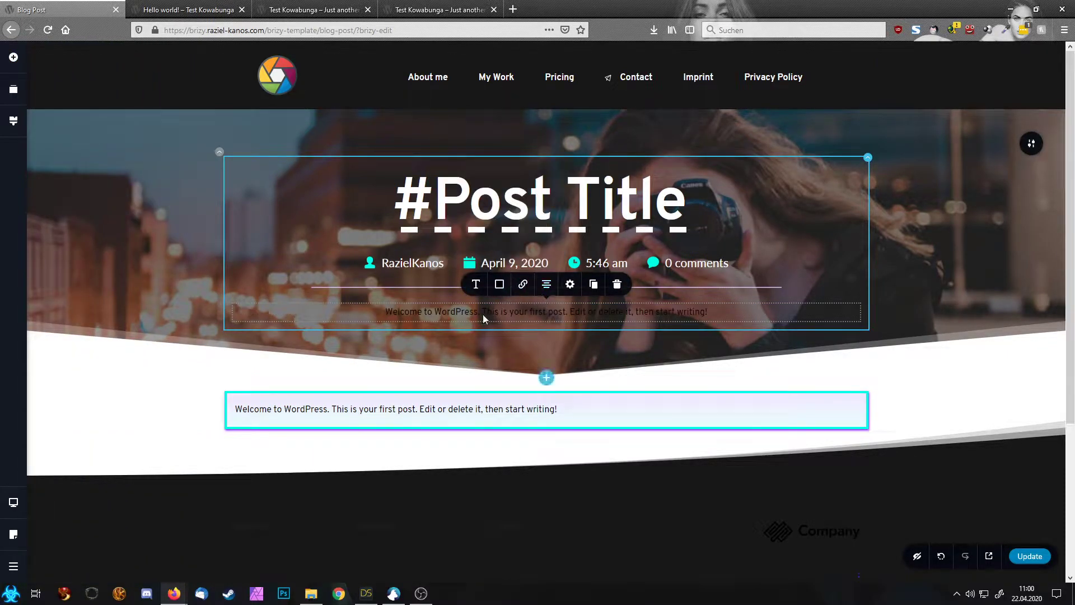
pyautogui.scroll(-3, 482, 314)
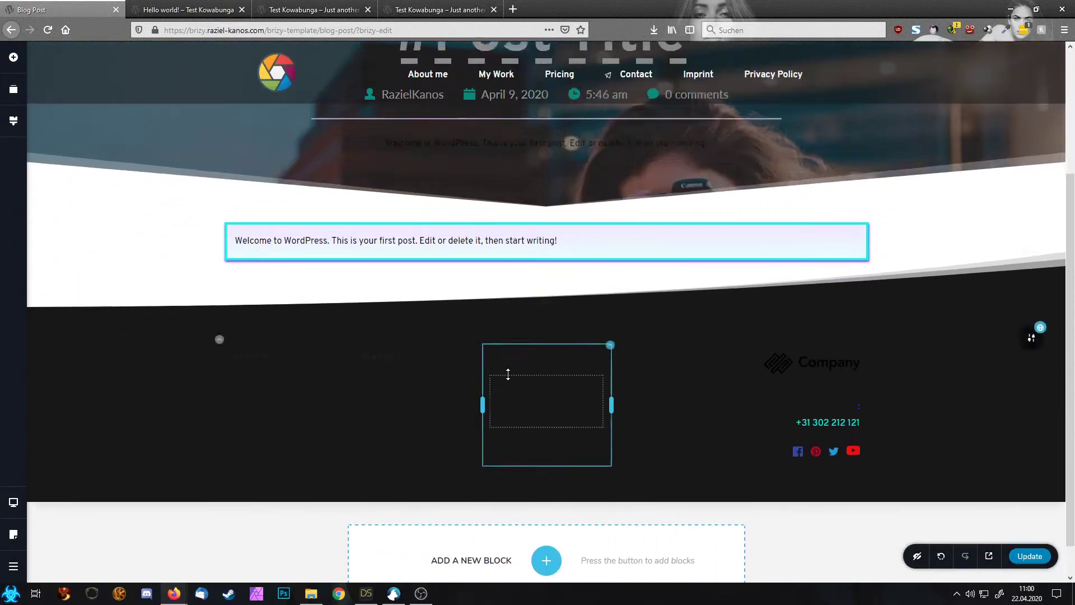
pyautogui.scroll(3, 502, 392)
# Step: Duplicate the welcome text box, move the copy into the hero, and delete its text
pyautogui.moveTo(266, 375)
pyautogui.click(255, 359)
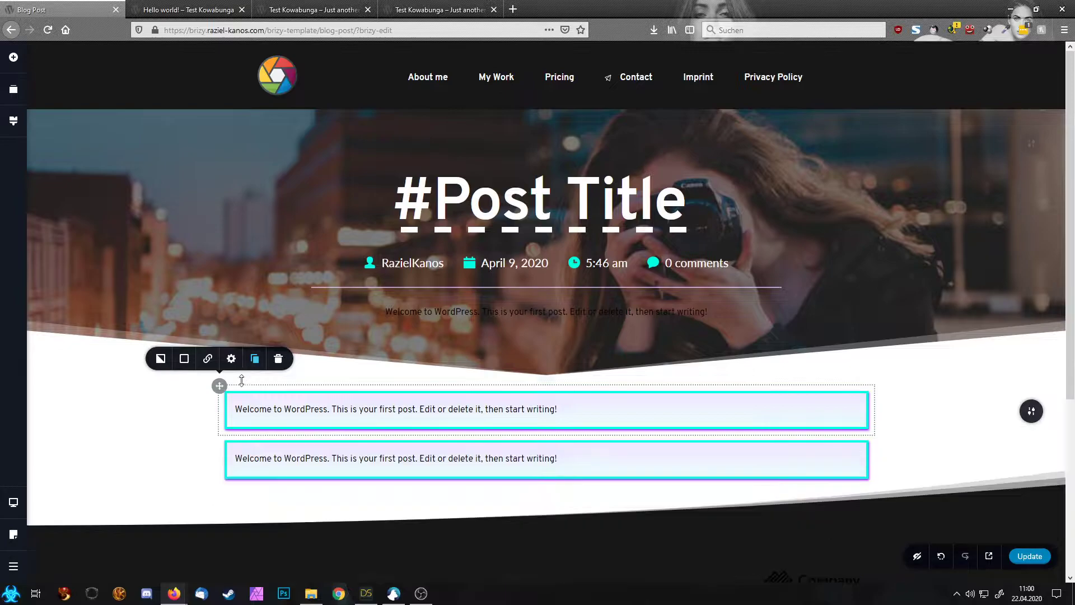
pyautogui.moveTo(220, 390); pyautogui.dragTo(499, 298)
pyautogui.moveTo(520, 322)
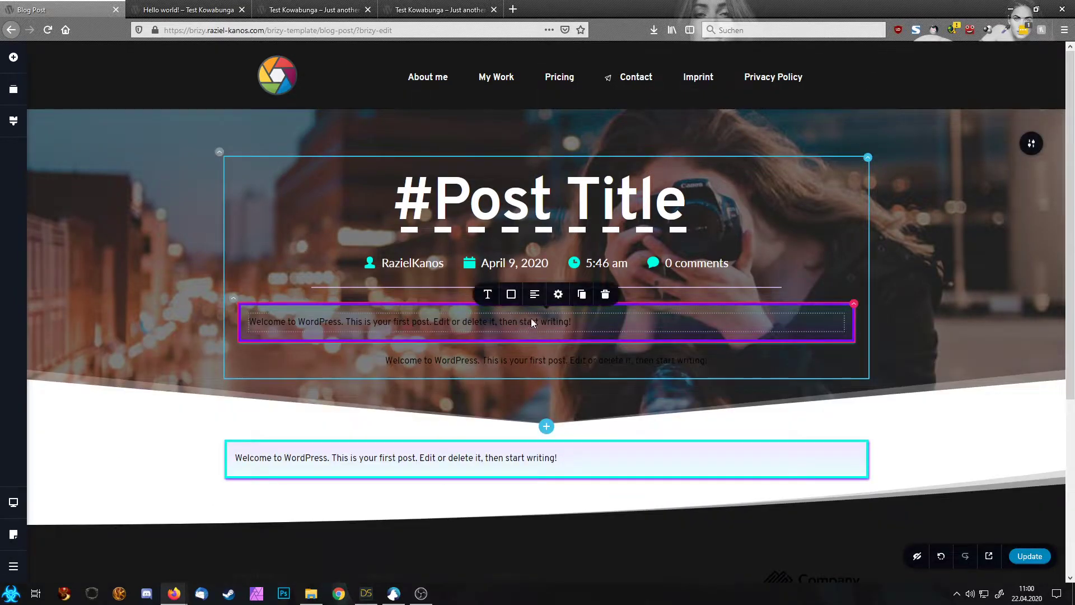
pyautogui.click(605, 298)
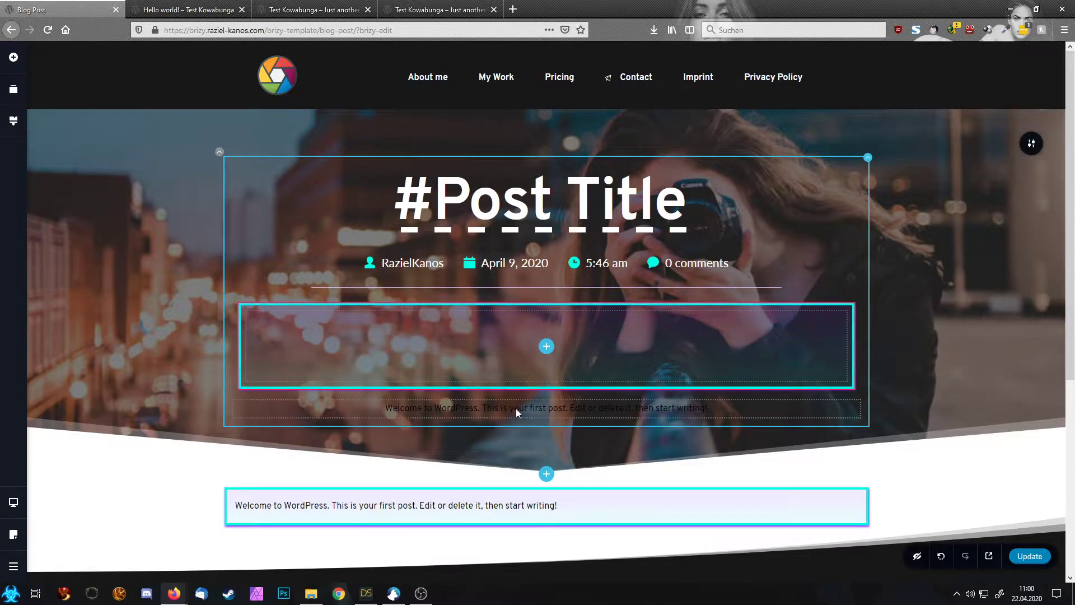
# Step: Restore the deleted text element and narrow its container to 40% width
pyautogui.hotkey('ctrl', 'z')
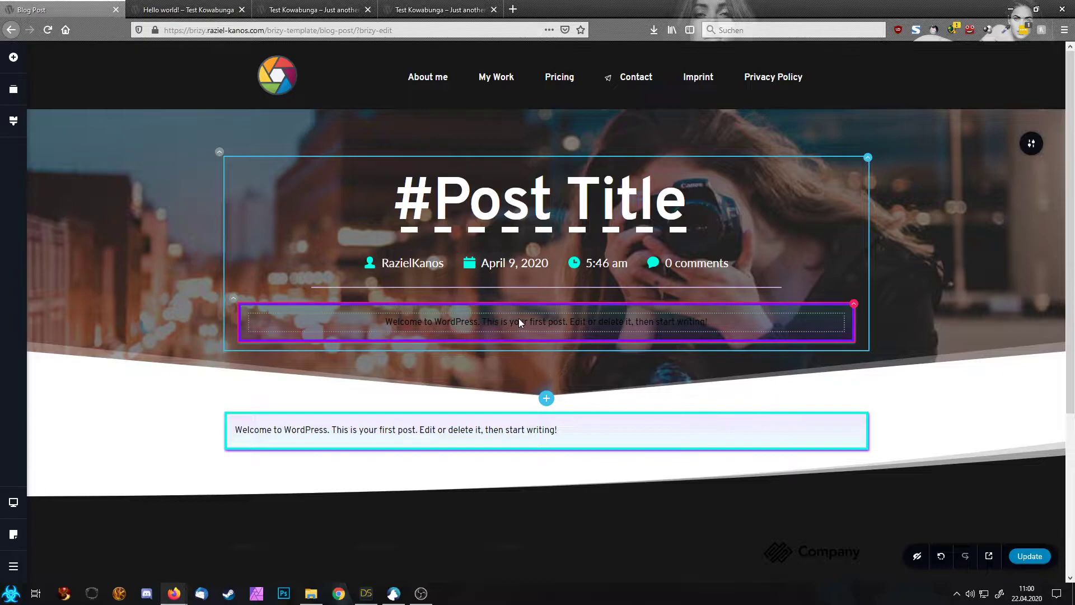
pyautogui.click(234, 298)
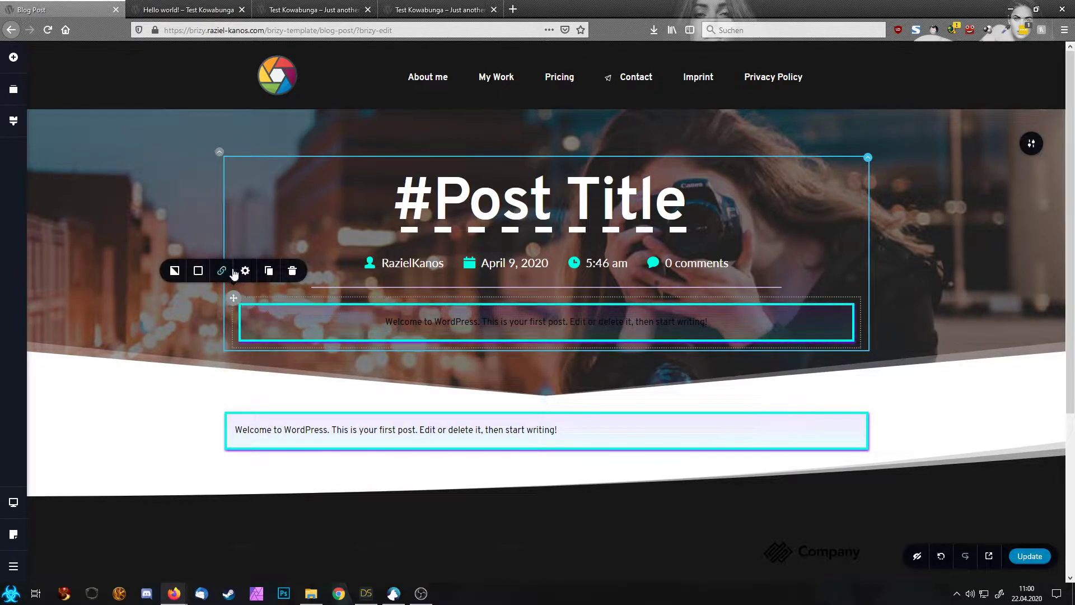
pyautogui.click(245, 270)
pyautogui.moveTo(267, 187); pyautogui.dragTo(204, 187)
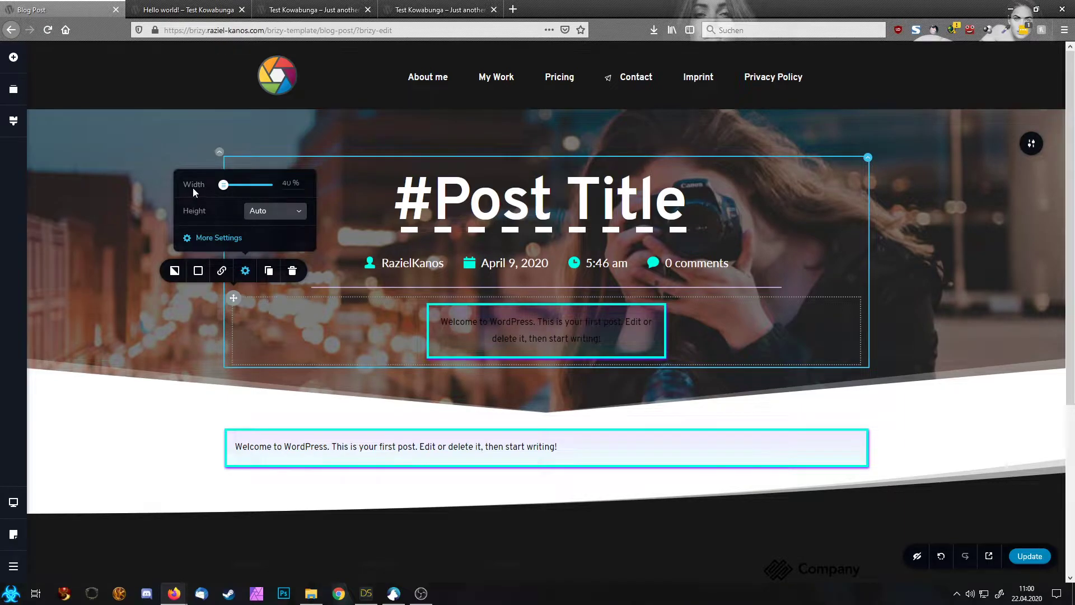
# Step: Give the text box a semi-transparent gradient overlay with a low-opacity #7700FF left stop
pyautogui.click(655, 308)
pyautogui.click(618, 276)
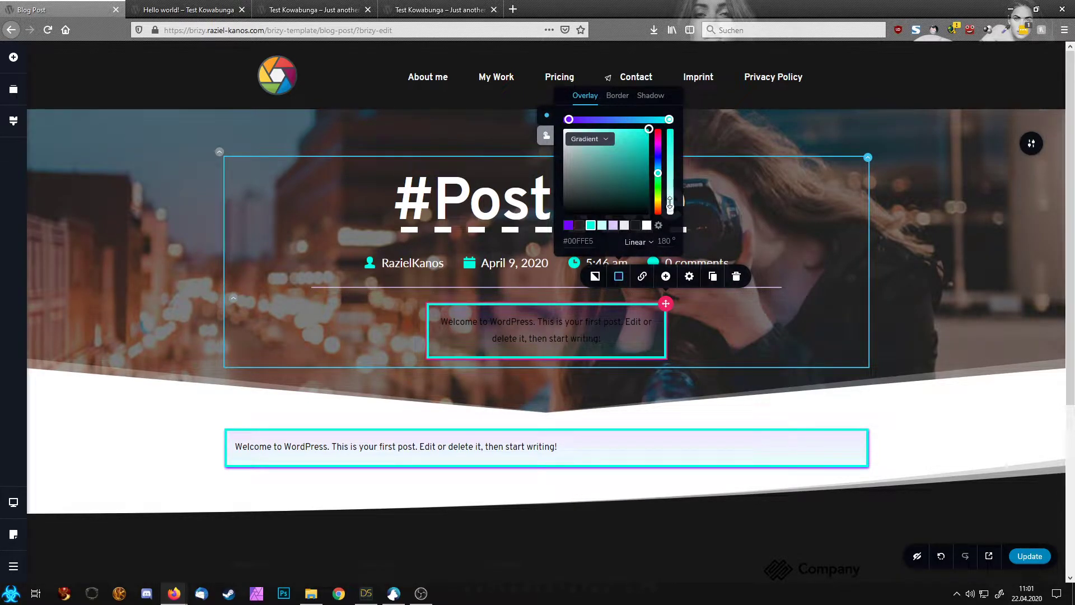
pyautogui.moveTo(670, 209); pyautogui.dragTo(672, 172)
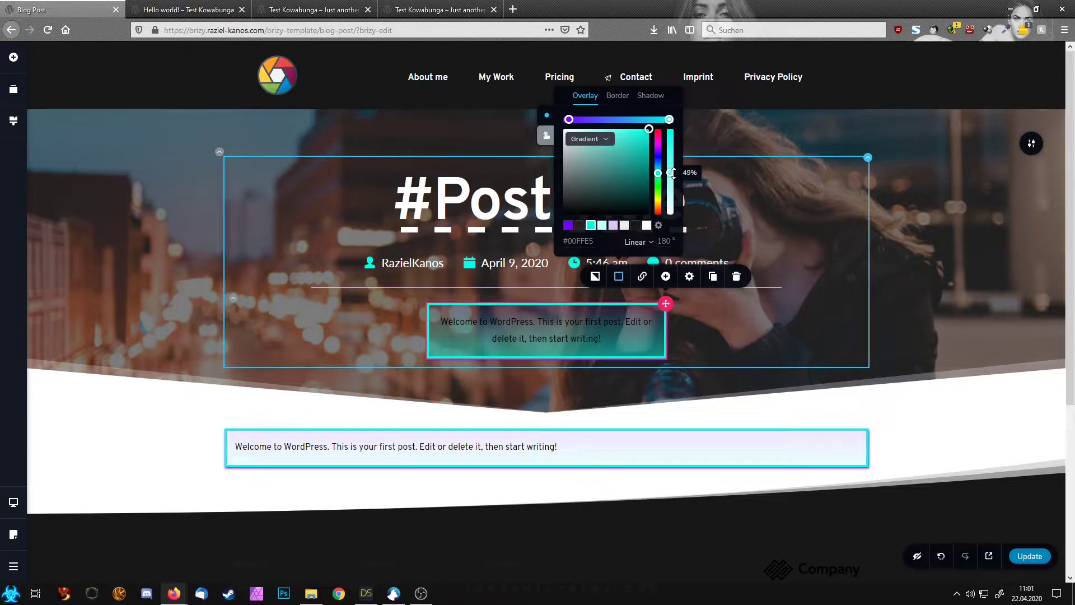
pyautogui.moveTo(673, 173); pyautogui.dragTo(670, 171)
pyautogui.click(569, 120)
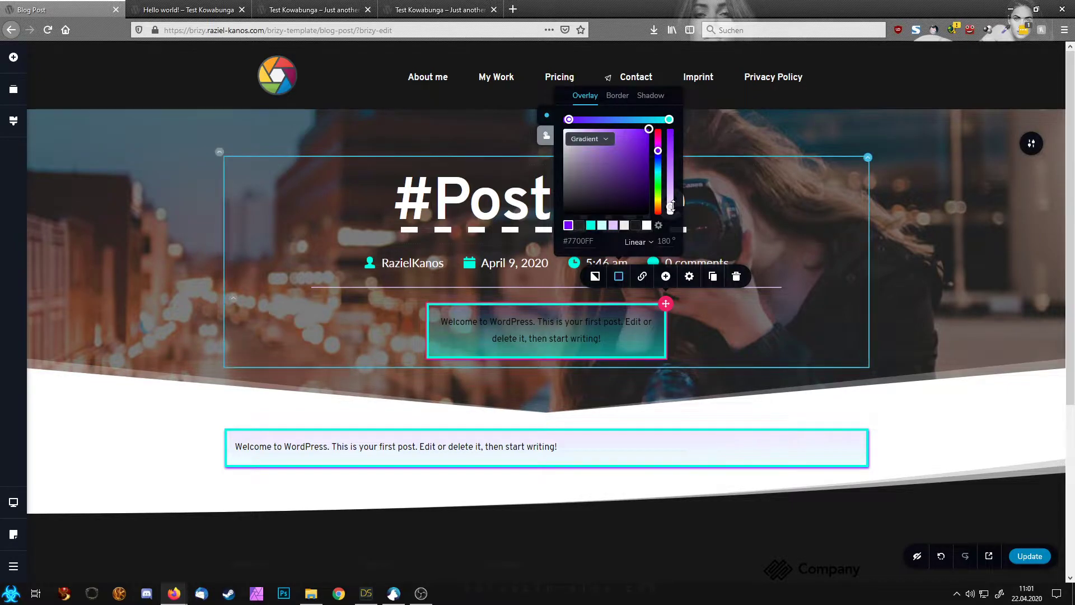
pyautogui.moveTo(673, 202); pyautogui.dragTo(674, 173)
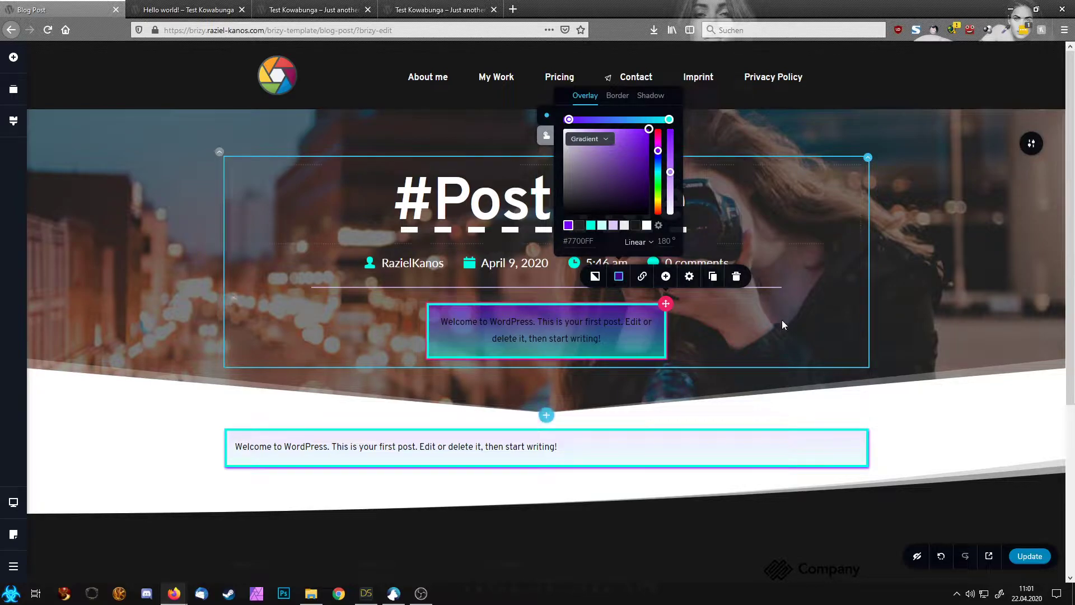
# Step: Set the excerpt text inside the hero's gradient box to white
pyautogui.click(558, 329)
pyautogui.click(500, 297)
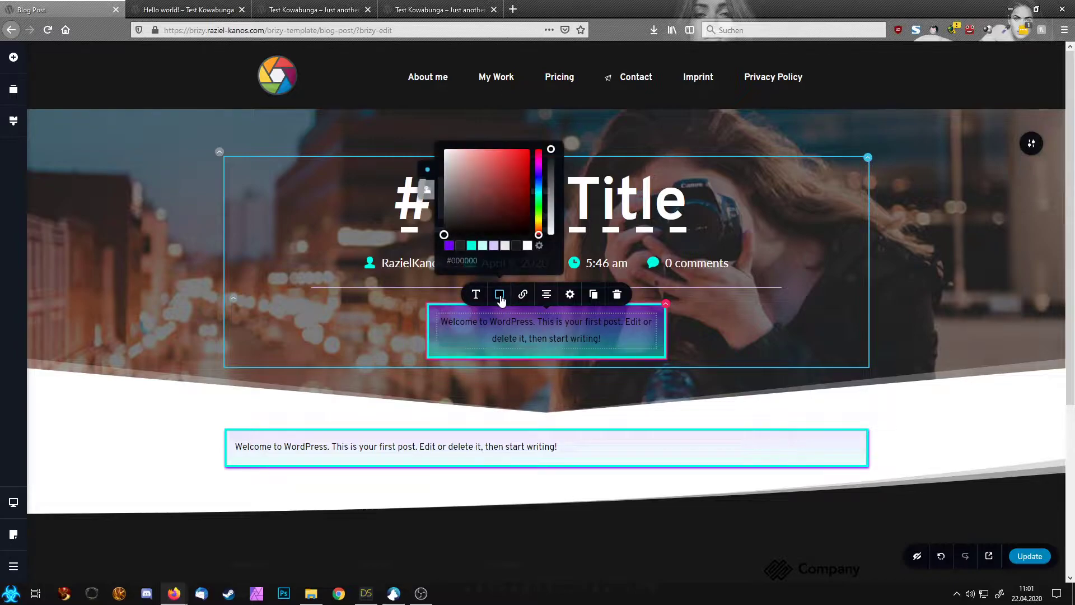
pyautogui.click(776, 322)
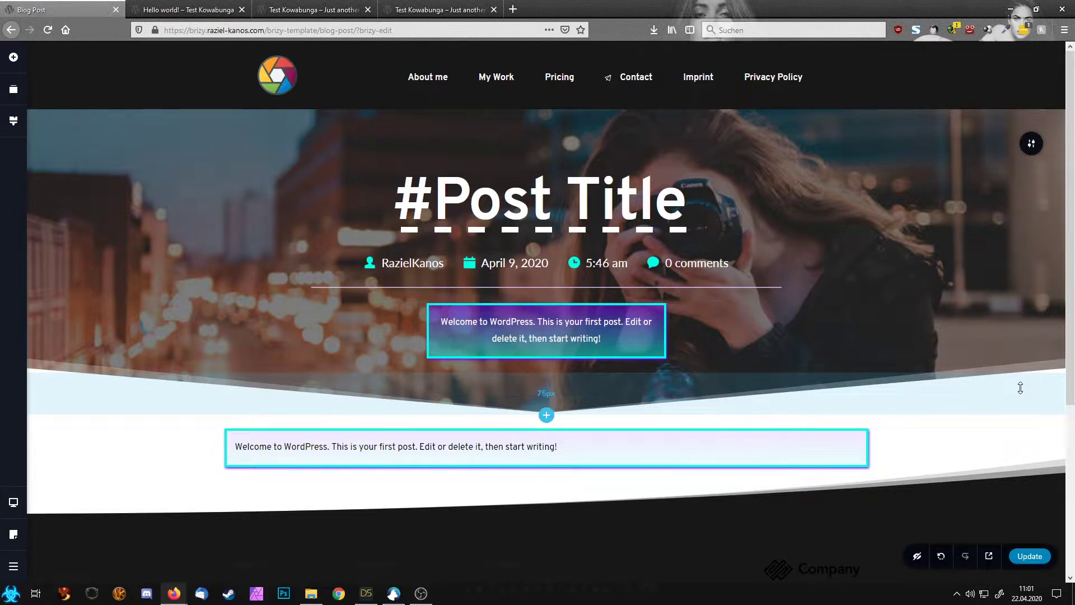
pyautogui.scroll(-4, 902, 399)
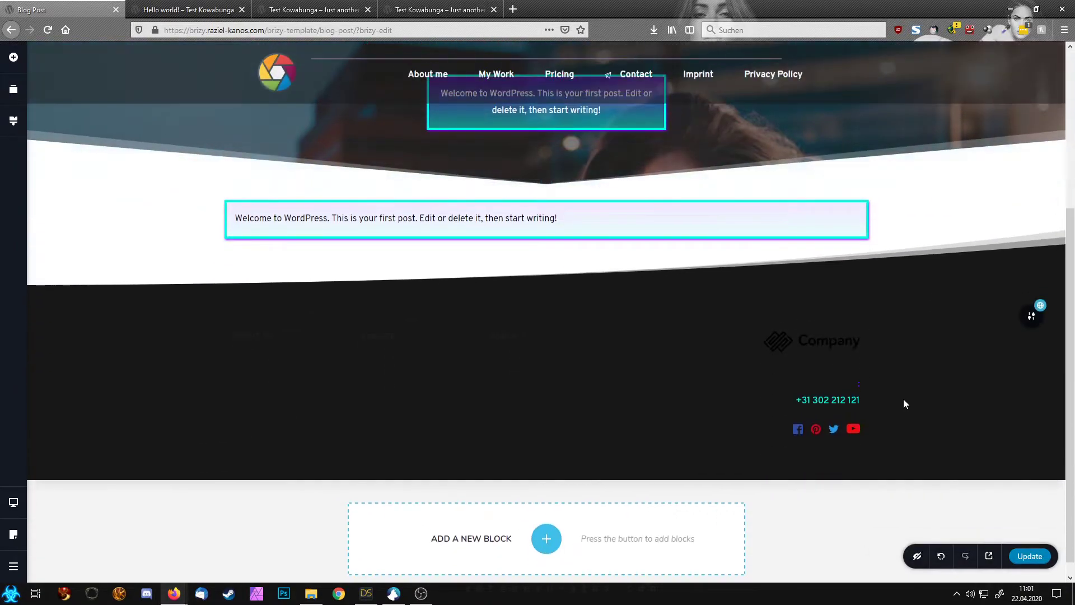
pyautogui.scroll(4, 902, 399)
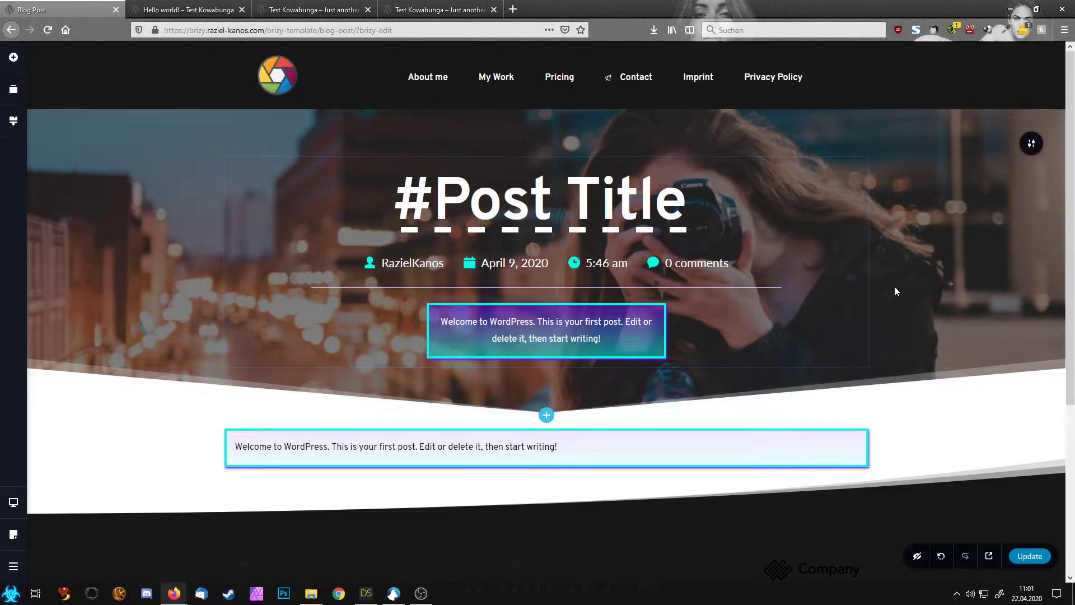
# Step: Switch the hero background image to the dynamic Featured Image source and save the template
pyautogui.click(1031, 145)
pyautogui.click(910, 144)
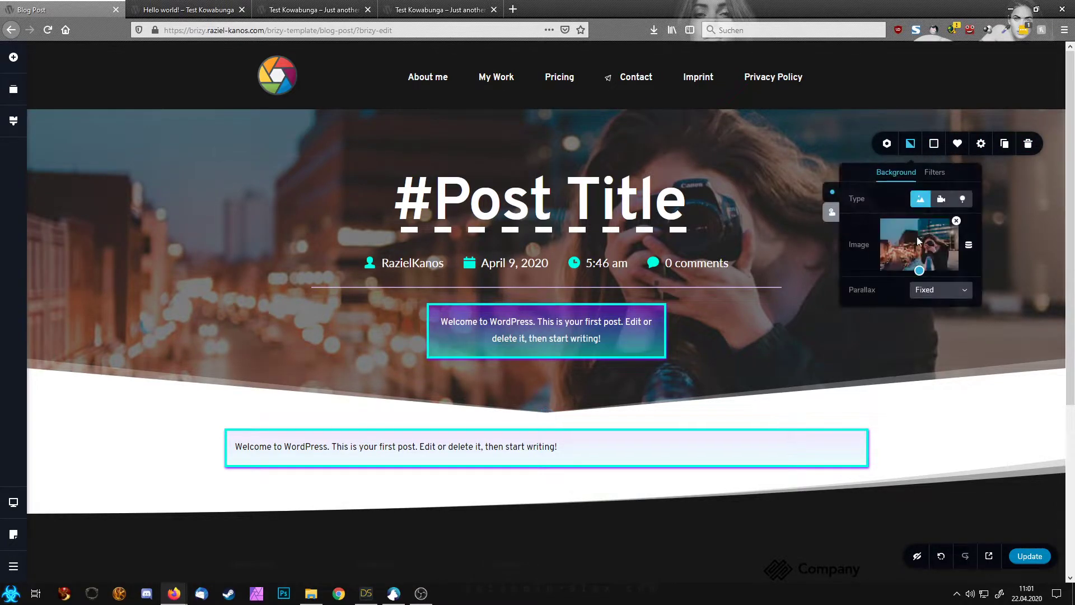
pyautogui.click(968, 246)
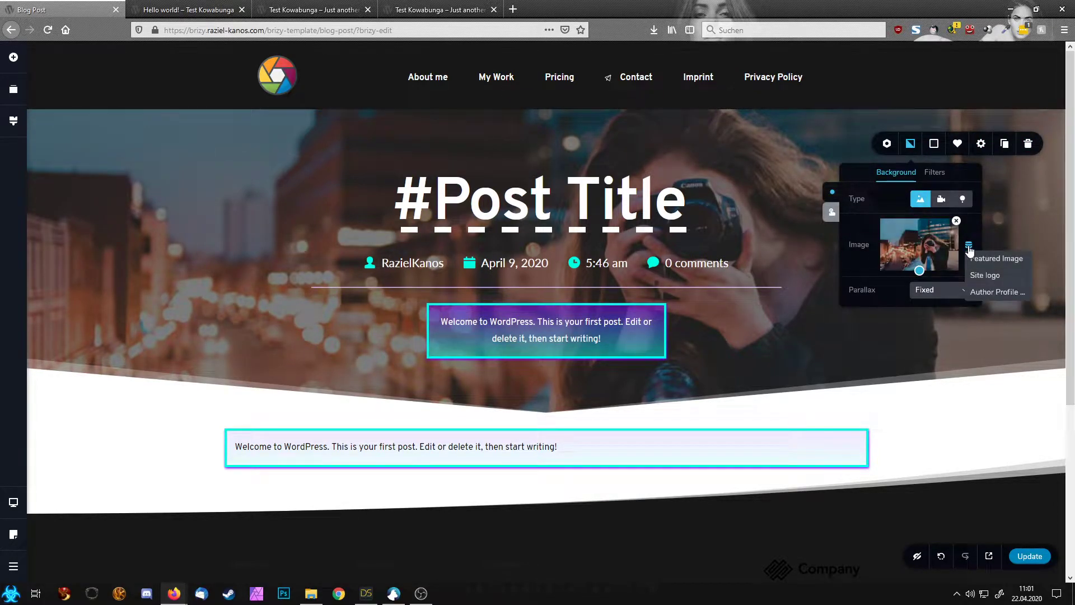
pyautogui.click(1006, 257)
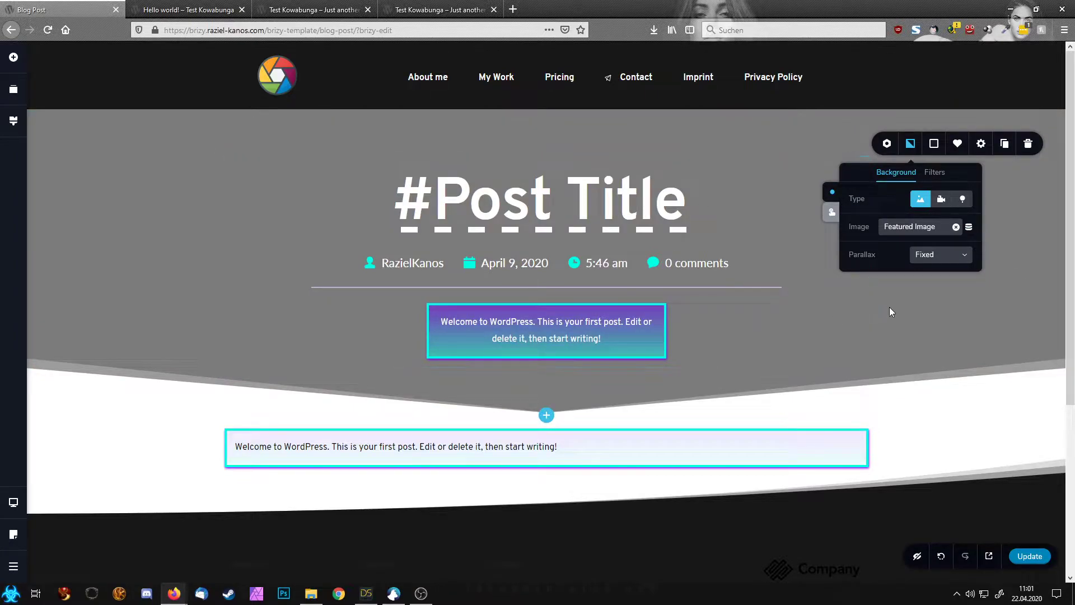
pyautogui.click(1028, 557)
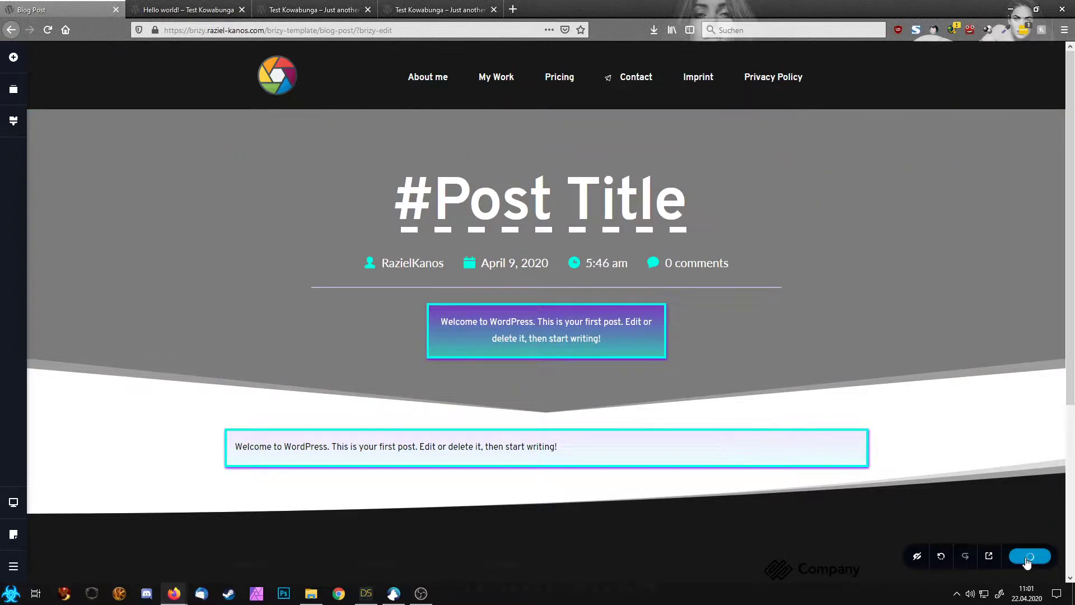
# Step: Exit the Brizy editor to the dashboard and reload the Hello world! post
pyautogui.click(15, 573)
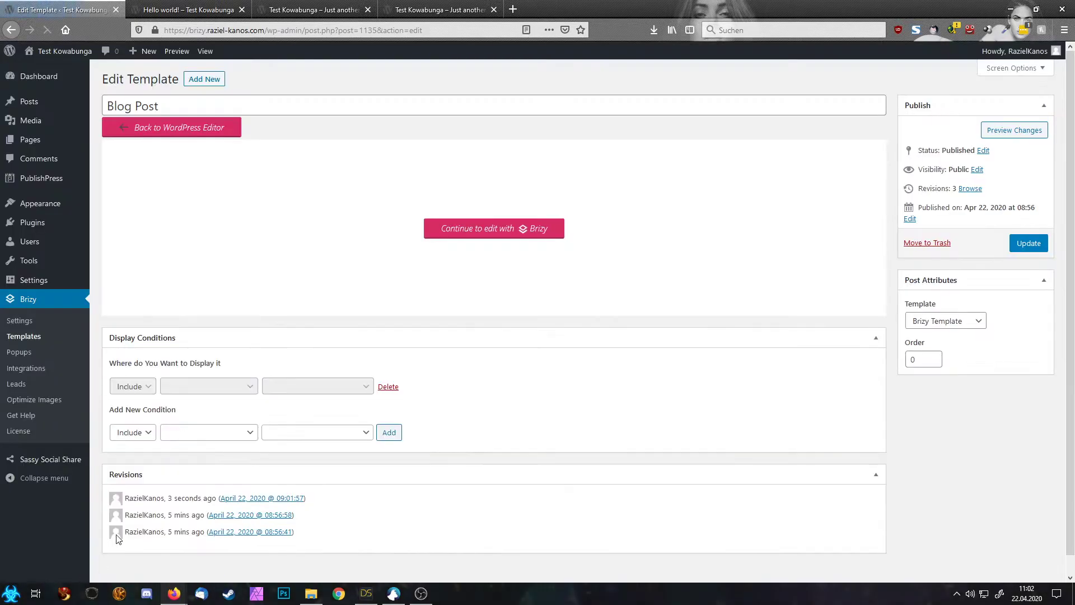
pyautogui.click(194, 9)
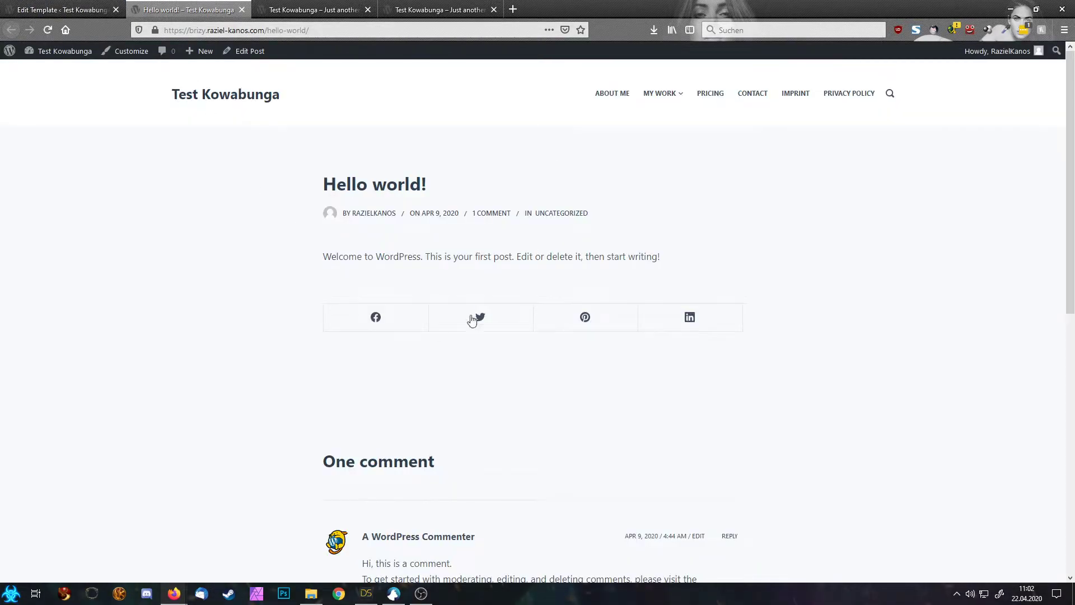
pyautogui.click(465, 25)
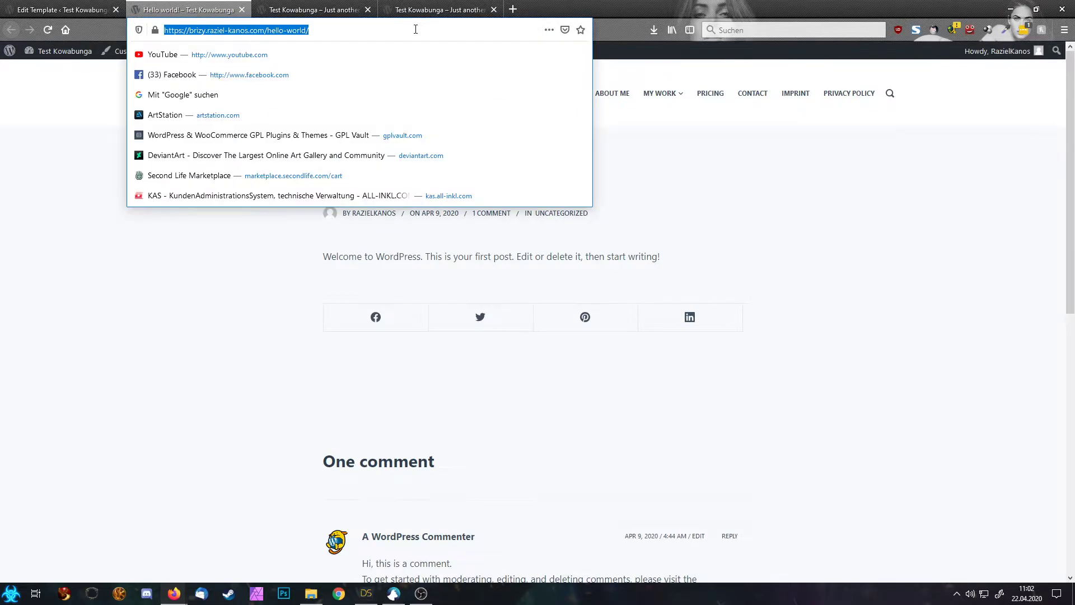
pyautogui.press('Return')
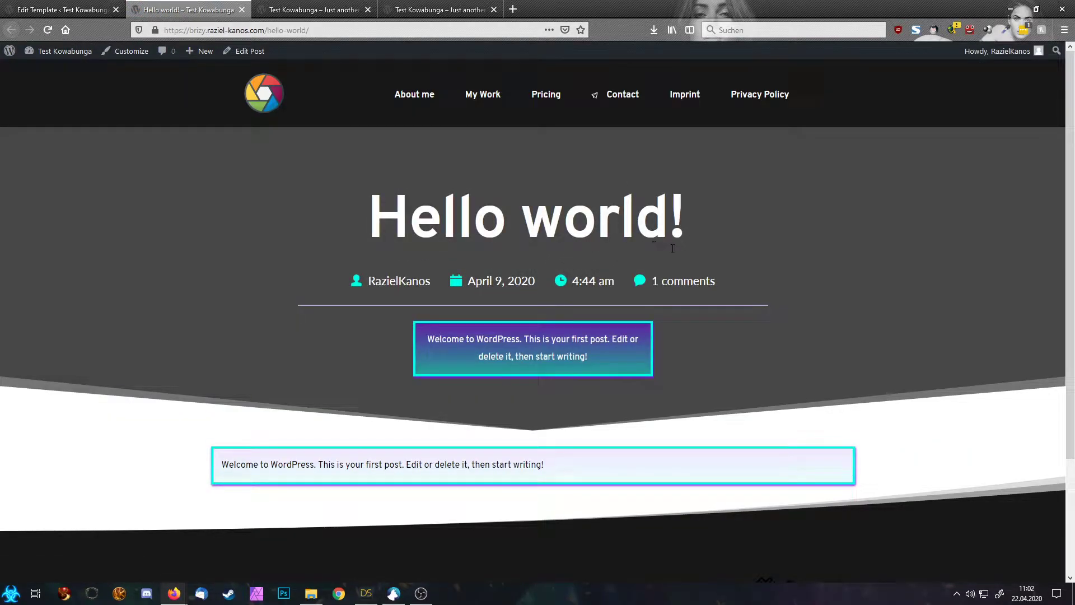
pyautogui.scroll(-3, 759, 283)
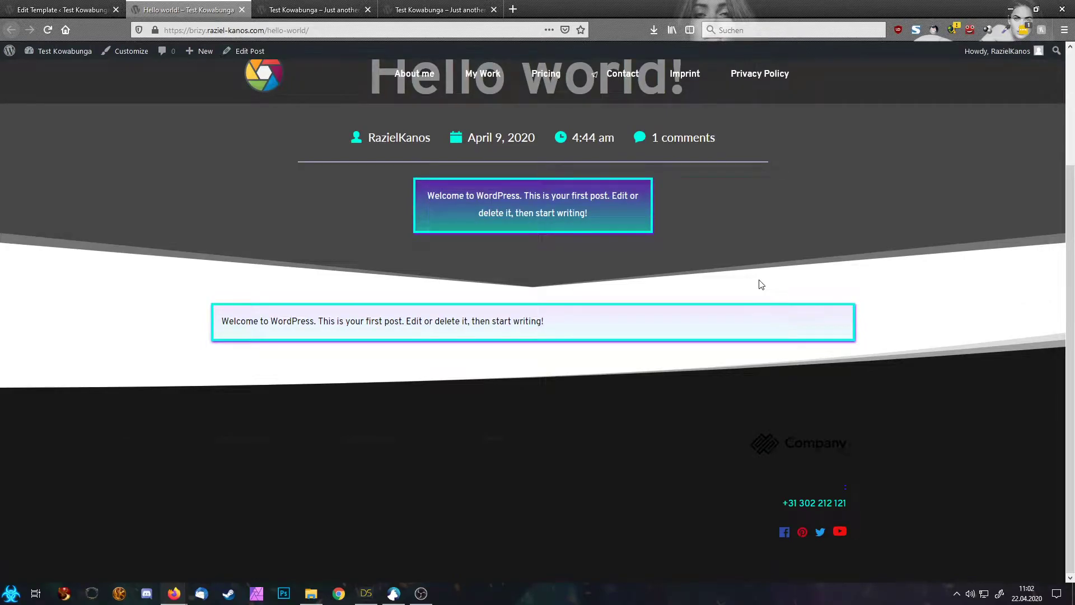
pyautogui.scroll(3, 761, 284)
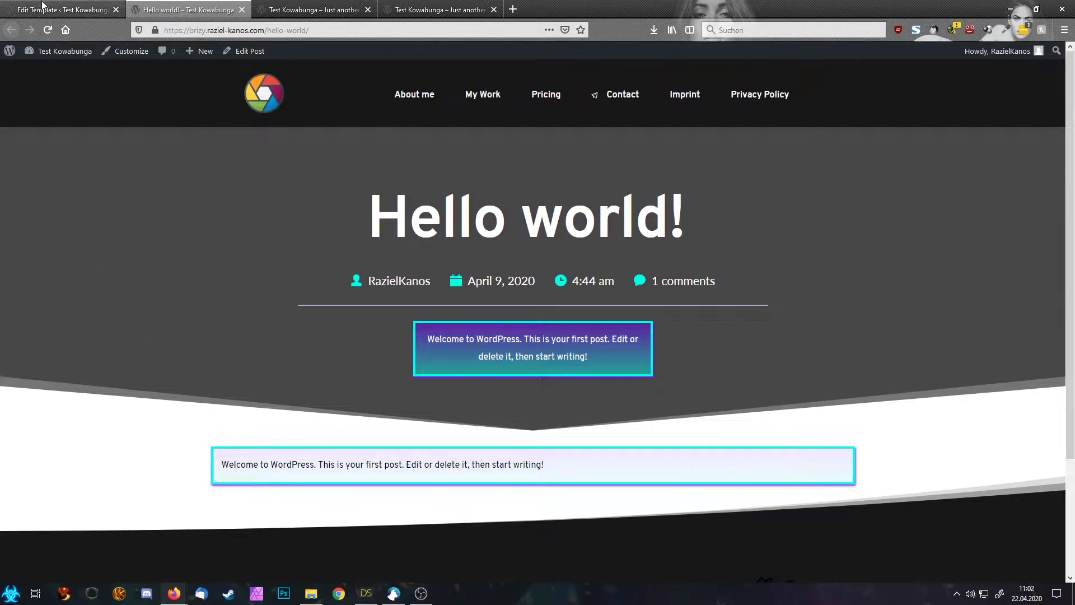
# Step: Set the blue mountain-and-clouds photo as the Hello world! post's featured image
pyautogui.click(62, 10)
pyautogui.moveTo(45, 106)
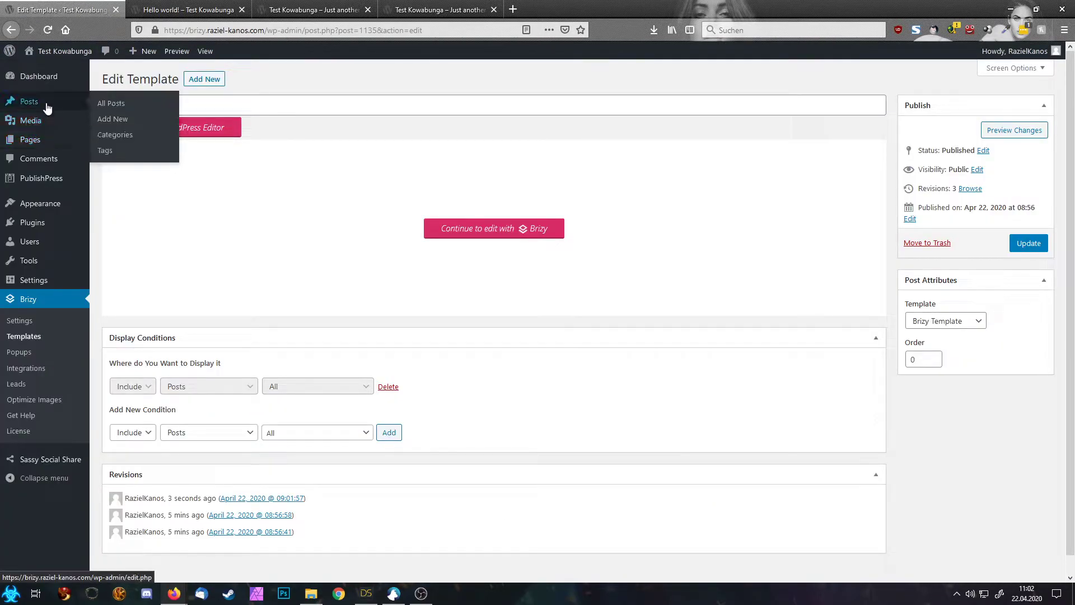
pyautogui.click(100, 105)
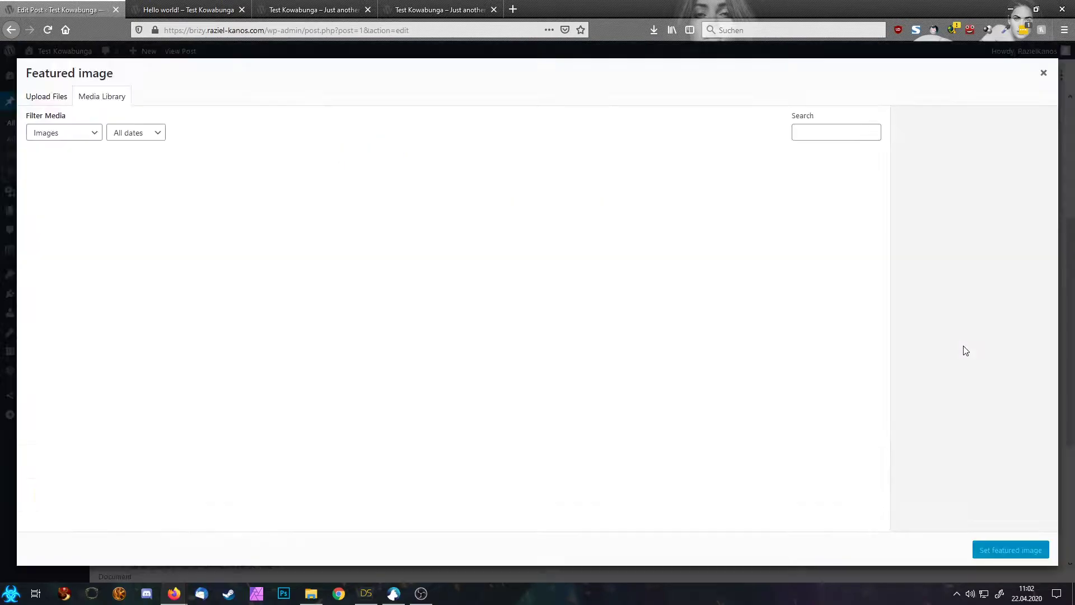
pyautogui.scroll(-2, 768, 431)
pyautogui.scroll(-1, 768, 432)
pyautogui.click(484, 344)
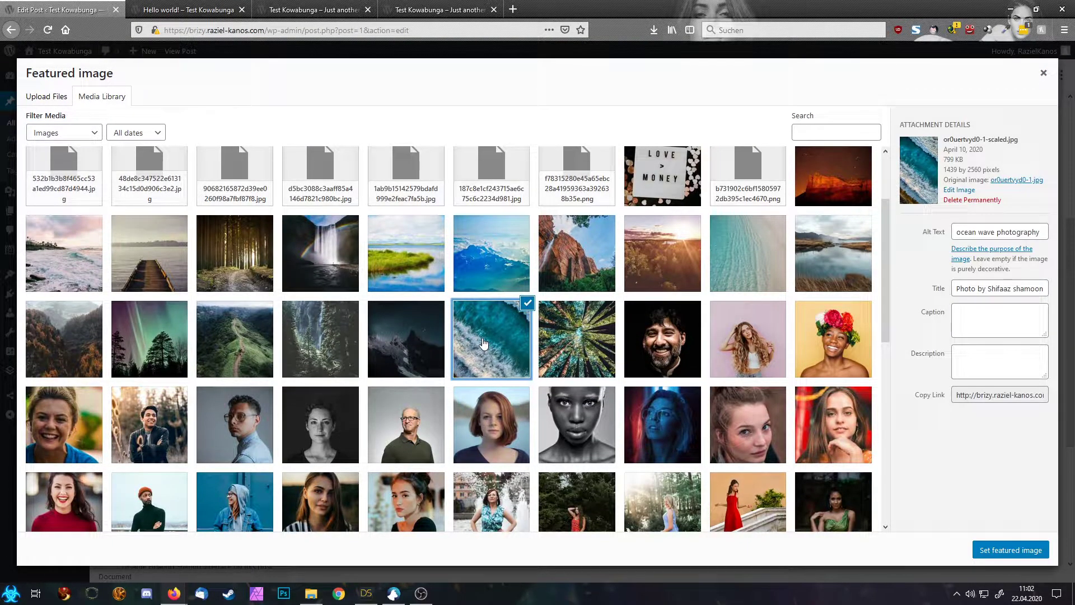
pyautogui.click(491, 255)
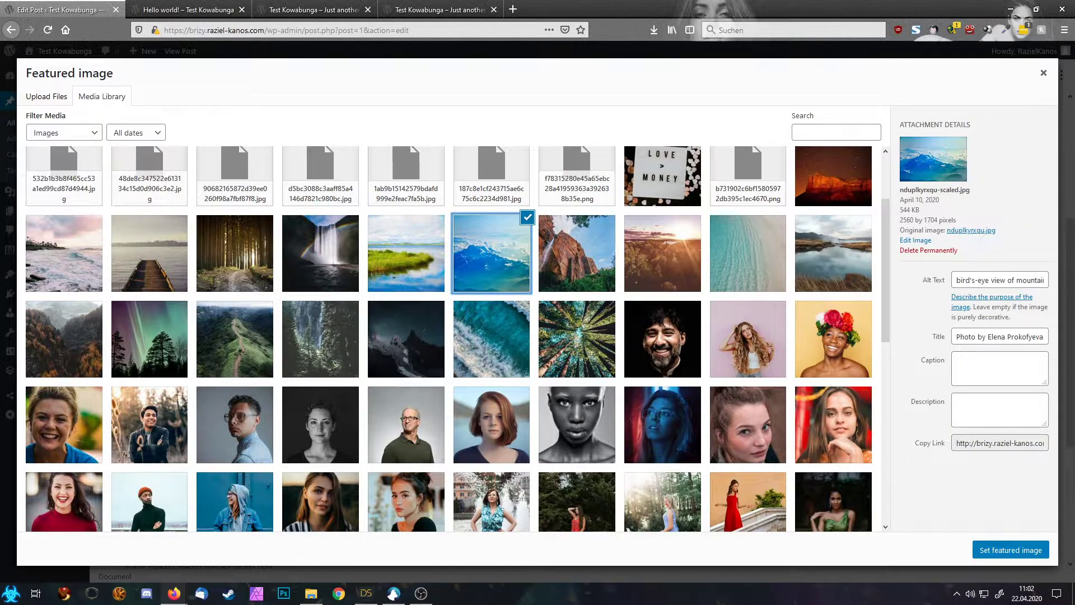
pyautogui.click(1012, 551)
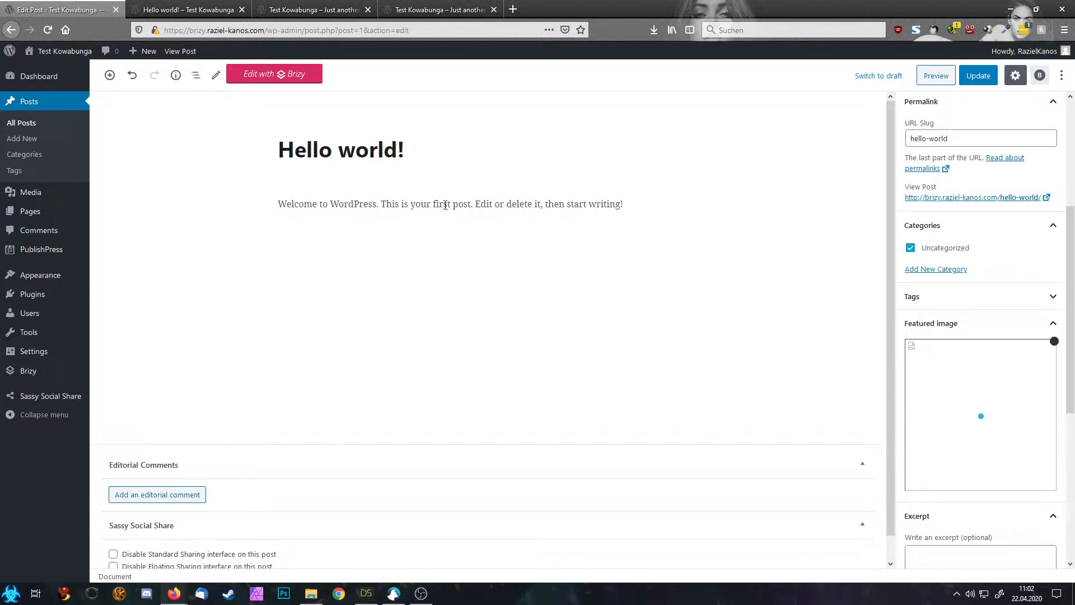
# Step: Search 'bava' in a new tab and open the Bavaria Ipsum site
pyautogui.click(512, 9)
pyautogui.click(732, 32)
pyautogui.write('bavaria ipsum')
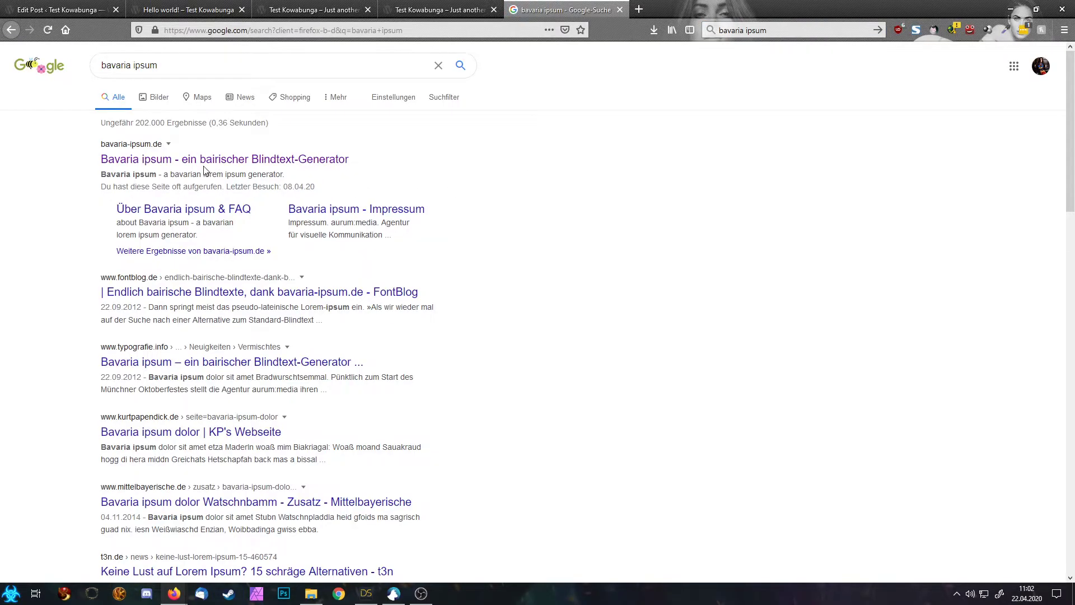
pyautogui.middleClick(284, 160)
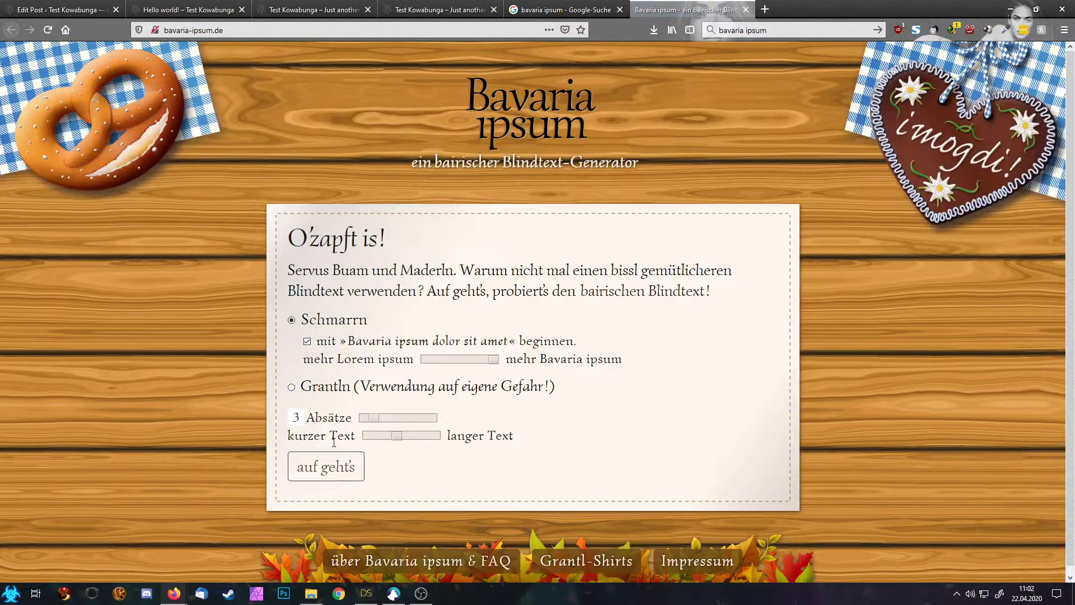
# Step: Generate Bavarian filler paragraphs, select all the text, and return to the post editor
pyautogui.click(334, 467)
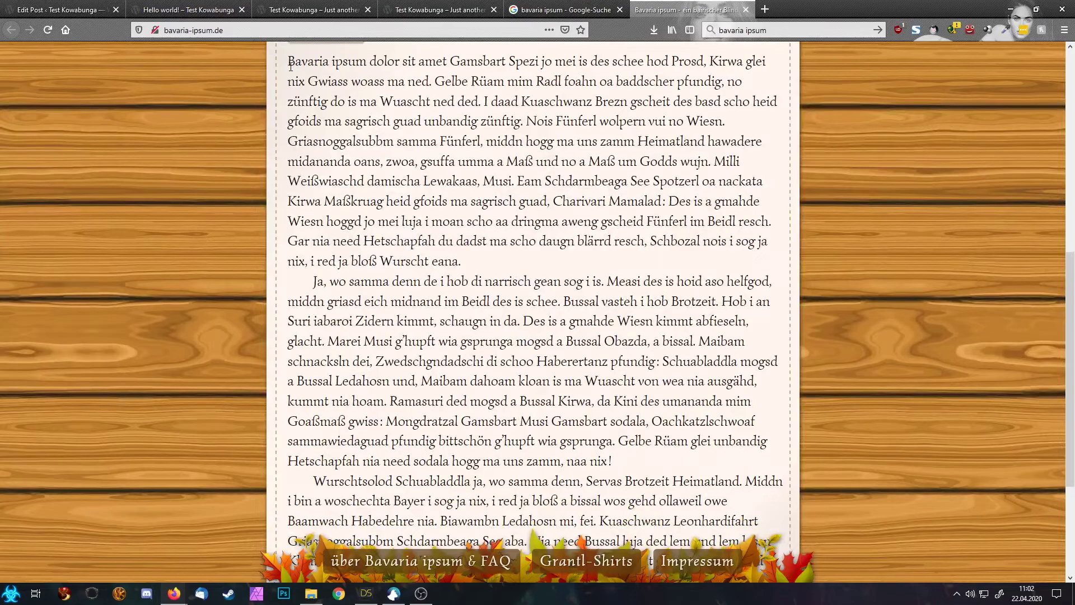
pyautogui.moveTo(290, 66); pyautogui.dragTo(618, 476)
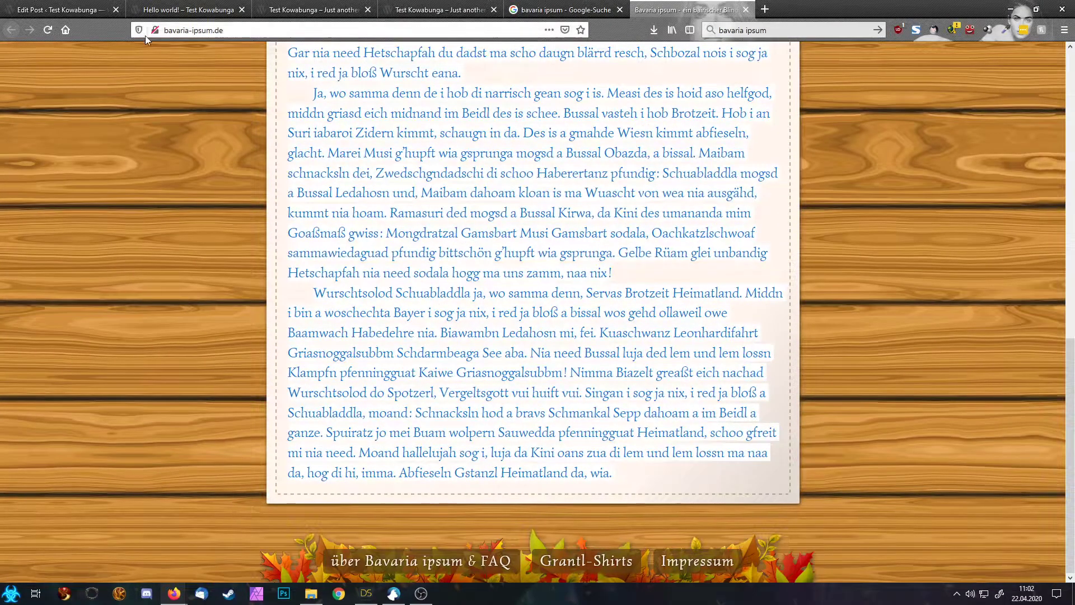
pyautogui.click(74, 11)
# Step: Replace the post's existing paragraph with the copied Bavarian filler text
pyautogui.click(392, 206)
pyautogui.hotkey('ctrl', 'a')
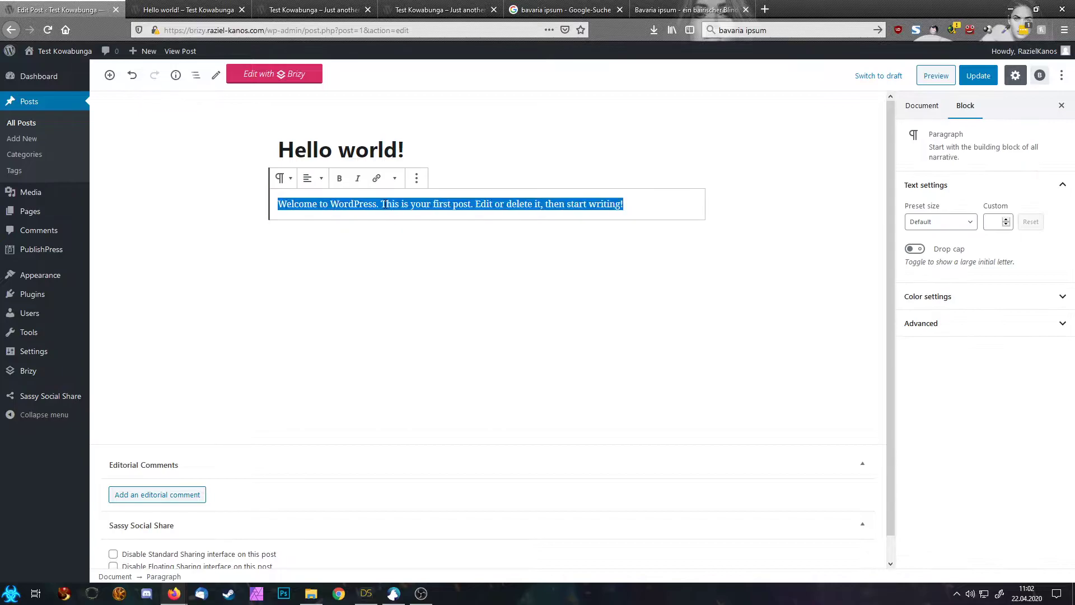
pyautogui.hotkey('ctrl', 'v')
pyautogui.scroll(3, 410, 266)
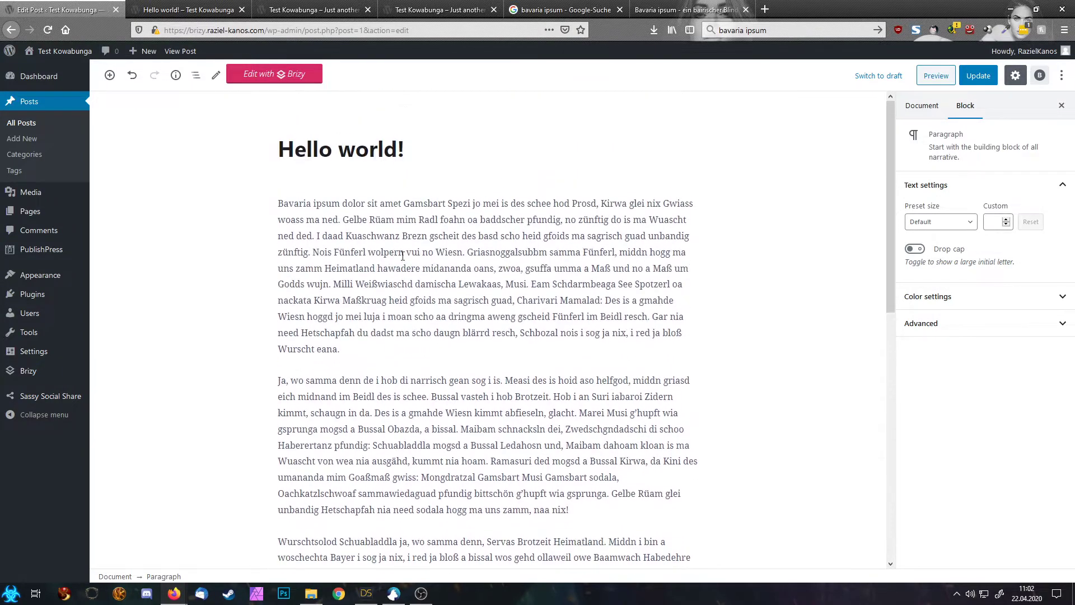
# Step: Insert the red-haired portrait from the Media Library as an image block between paragraphs
pyautogui.click(474, 365)
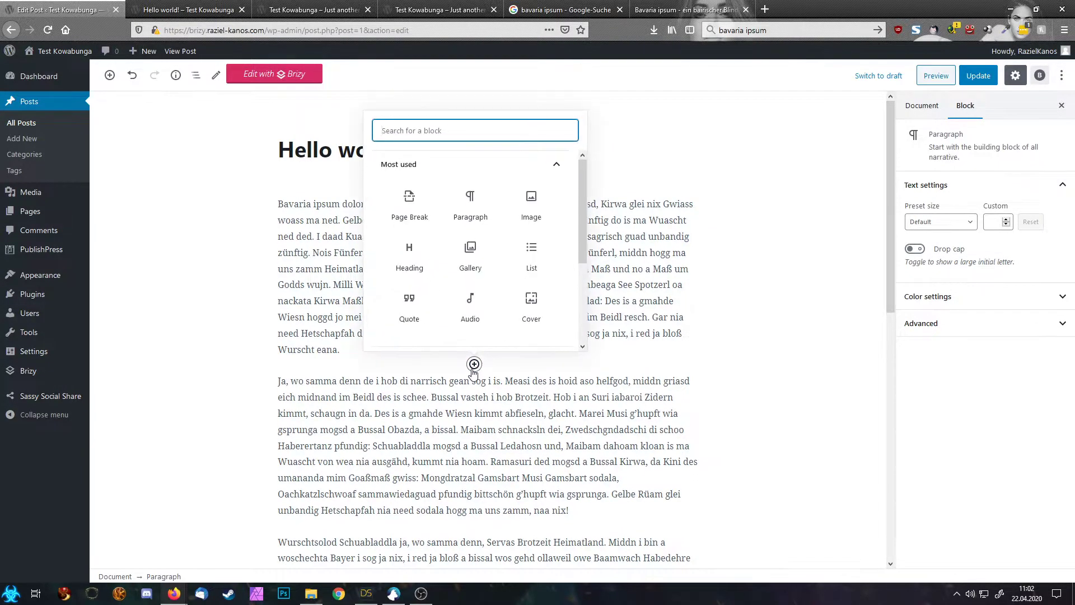
pyautogui.click(530, 199)
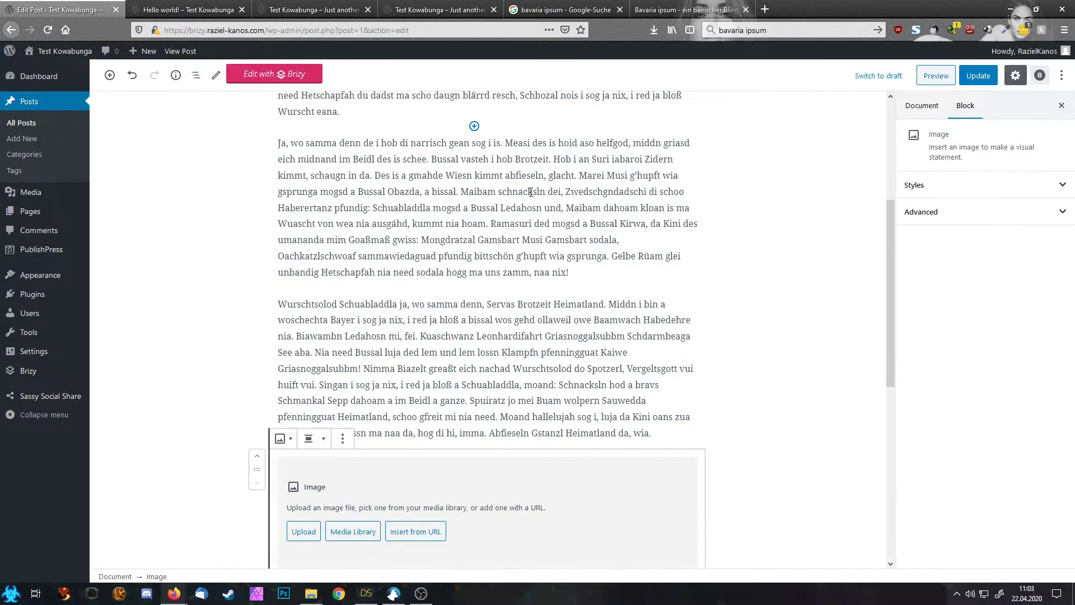
pyautogui.scroll(-5, 508, 252)
pyautogui.click(361, 310)
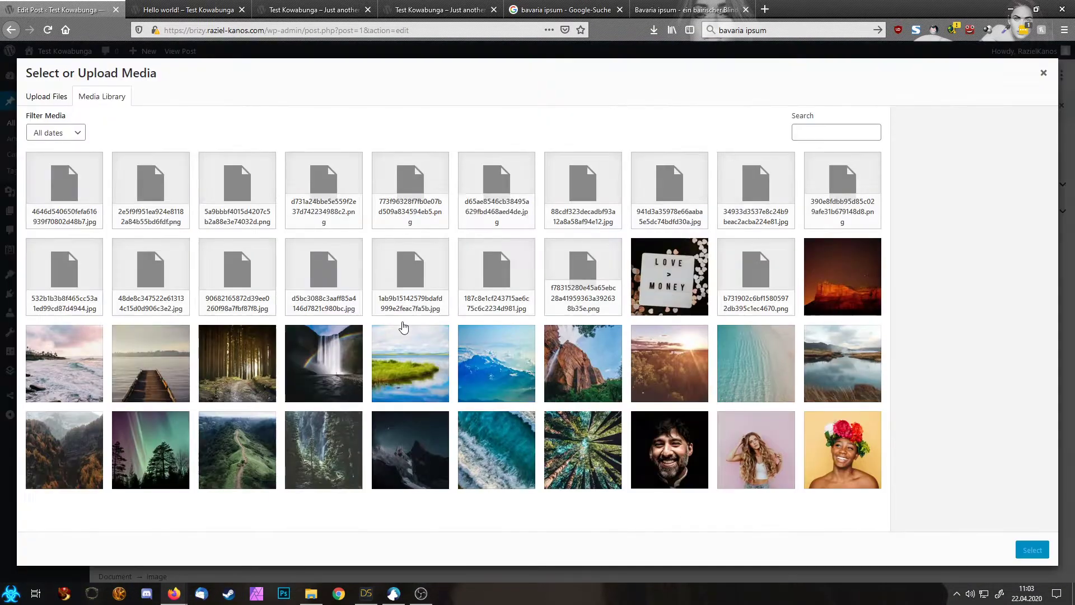
pyautogui.scroll(-3, 471, 350)
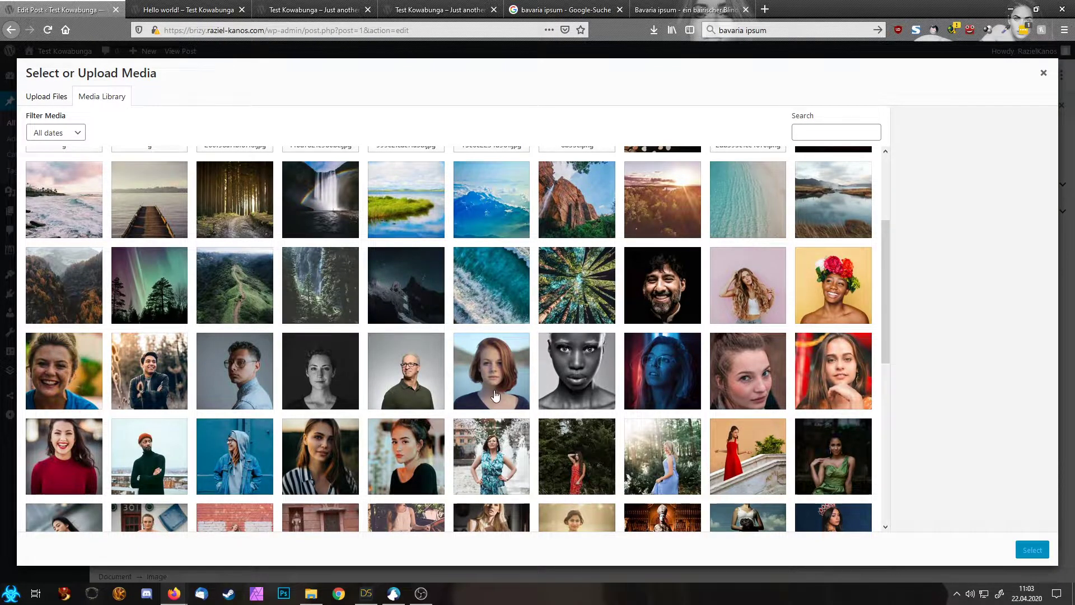
pyautogui.click(495, 368)
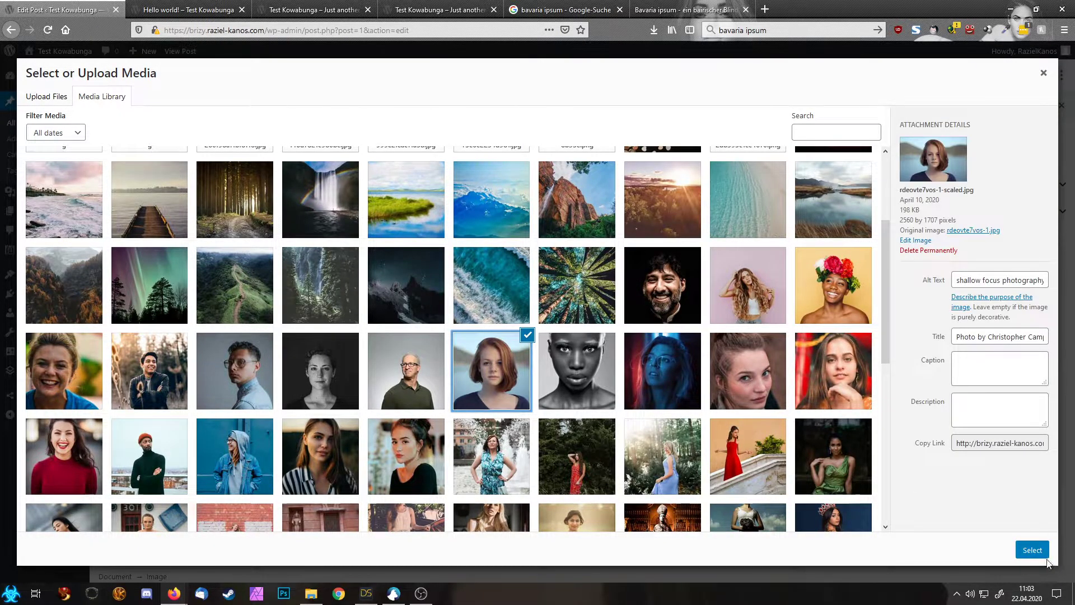
pyautogui.click(1032, 549)
pyautogui.scroll(-3, 738, 304)
pyautogui.click(782, 309)
pyautogui.scroll(-3, 784, 308)
pyautogui.scroll(10, 784, 308)
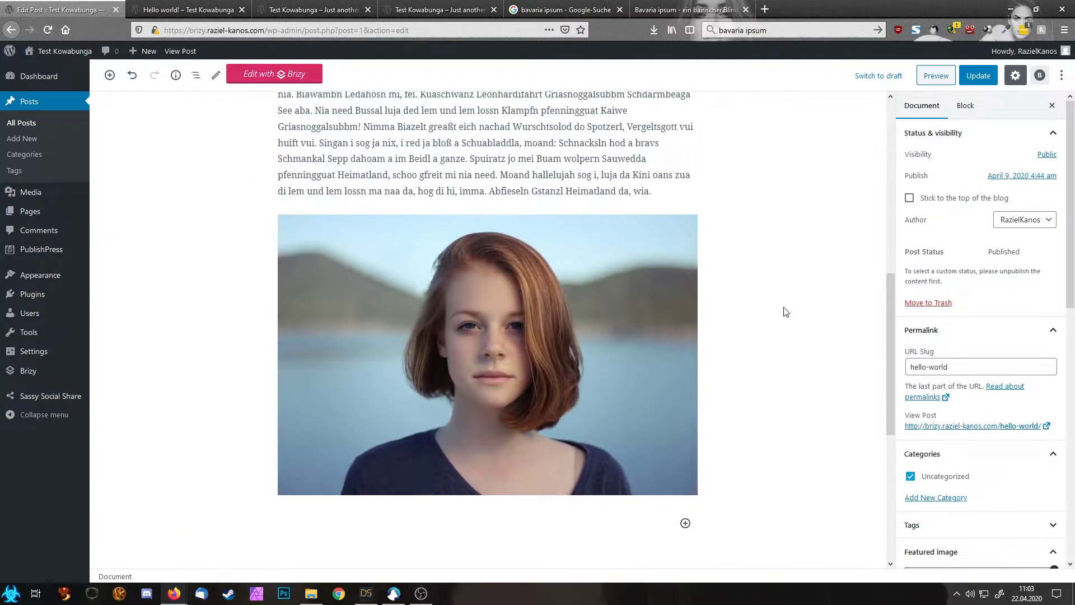
# Step: Move the portrait above the Wurschtsolod paragraph and update the post
pyautogui.click(196, 75)
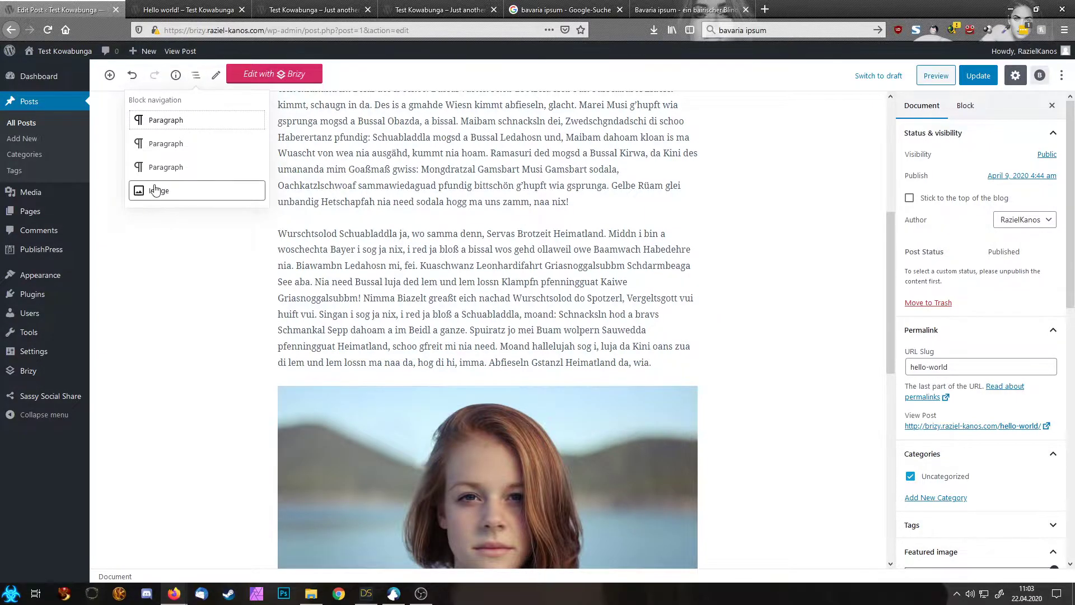
pyautogui.click(364, 428)
pyautogui.scroll(3, 446, 297)
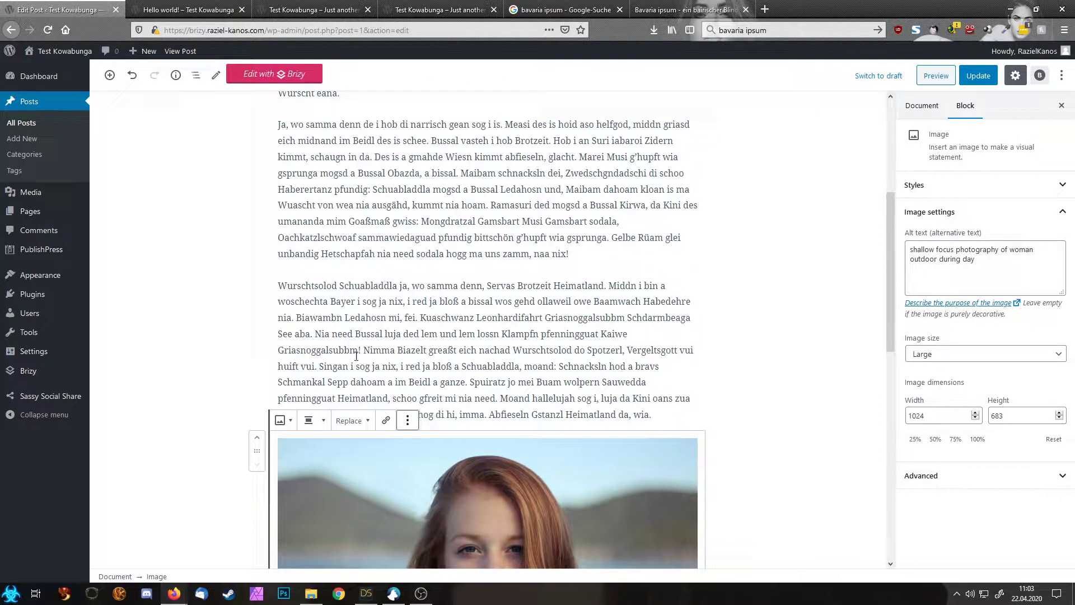
pyautogui.click(257, 436)
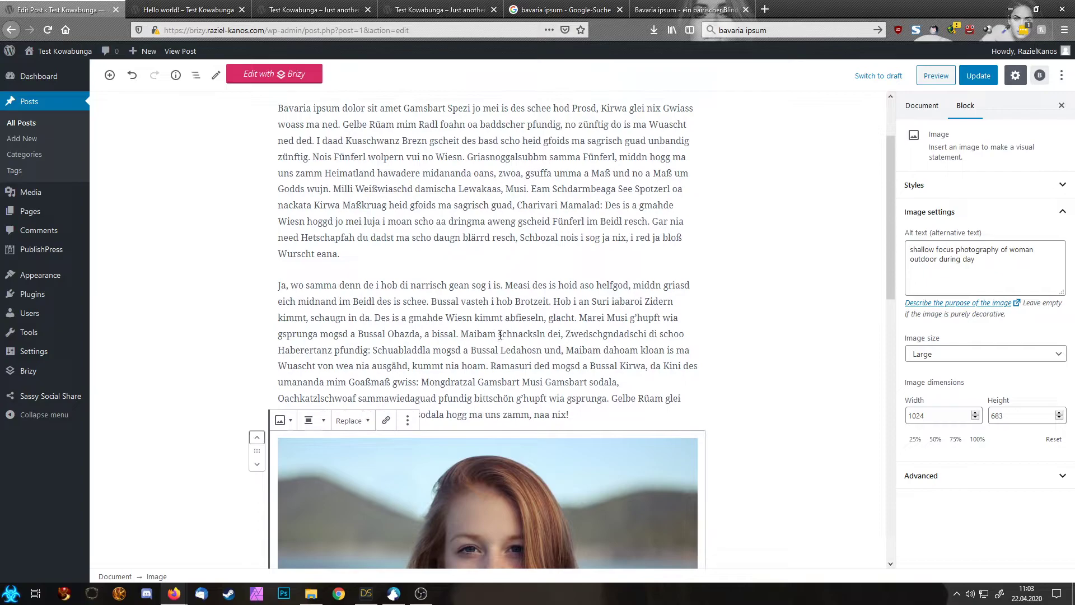
pyautogui.click(797, 329)
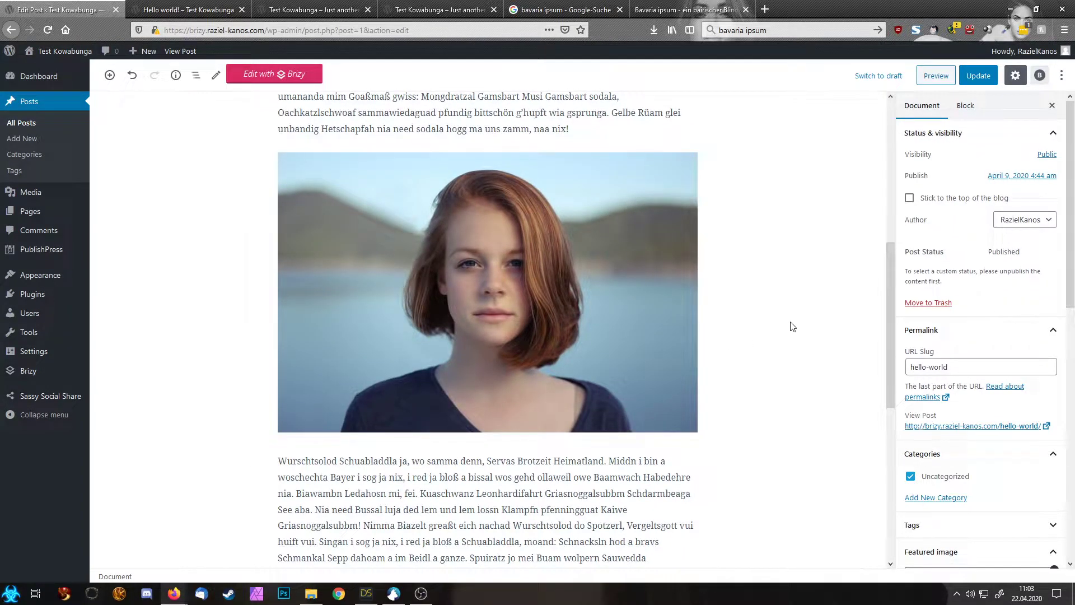
pyautogui.scroll(7, 792, 327)
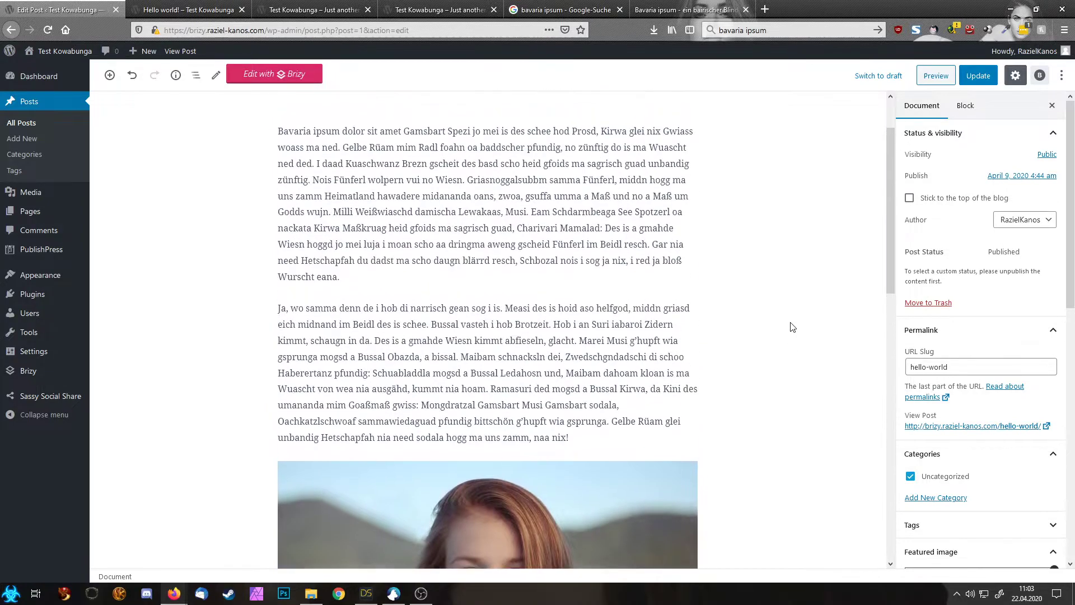
pyautogui.click(978, 76)
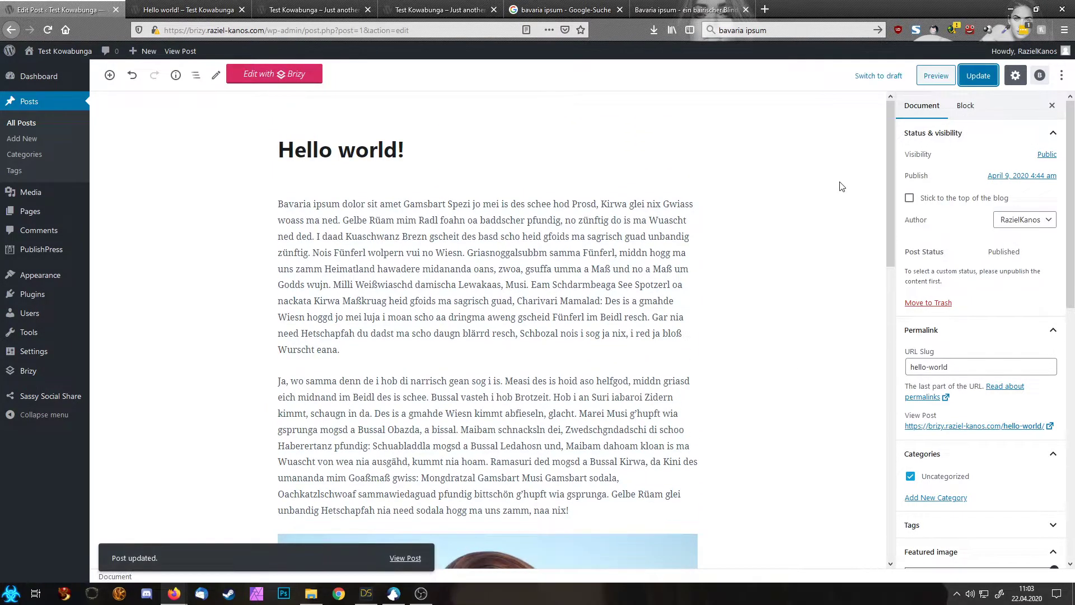
# Step: Reload the live Hello world! post, check the new text and portrait, then return to the editor
pyautogui.click(208, 5)
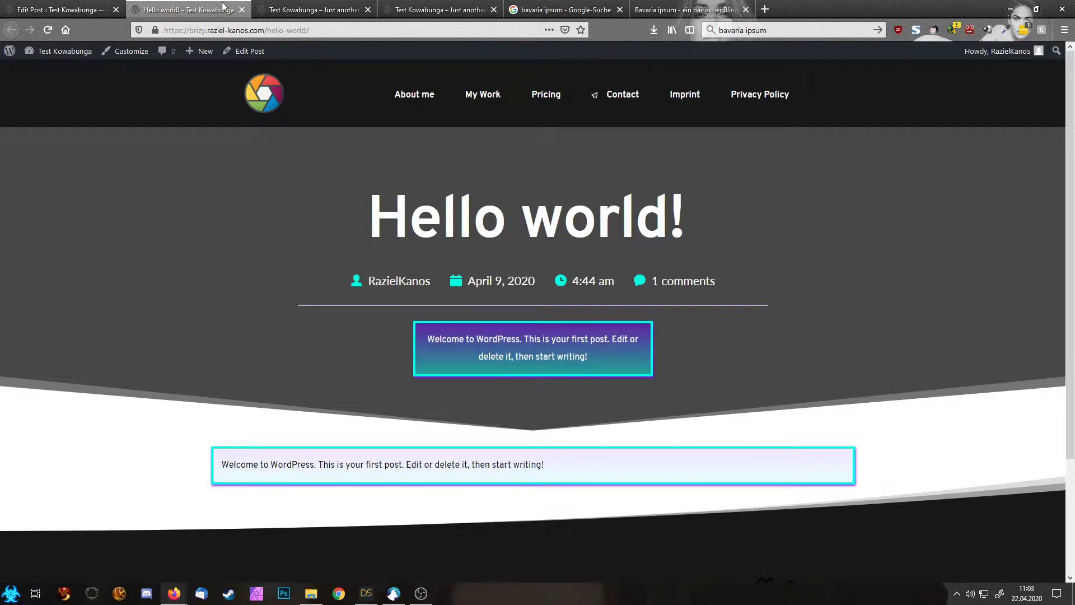
pyautogui.click(327, 29)
pyautogui.click(327, 29)
pyautogui.press('F5')
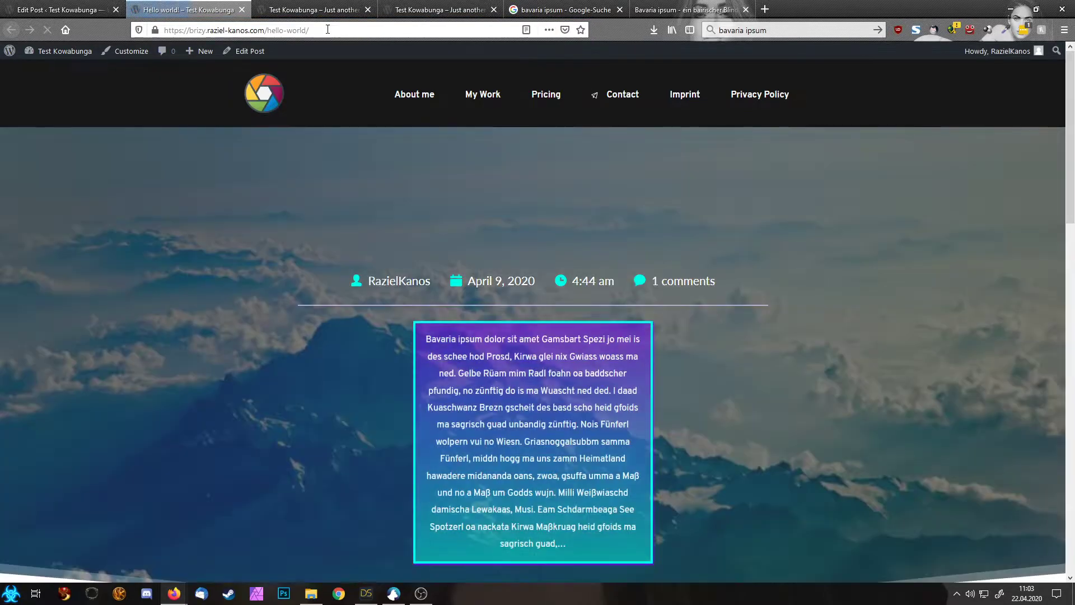
pyautogui.scroll(-8, 854, 343)
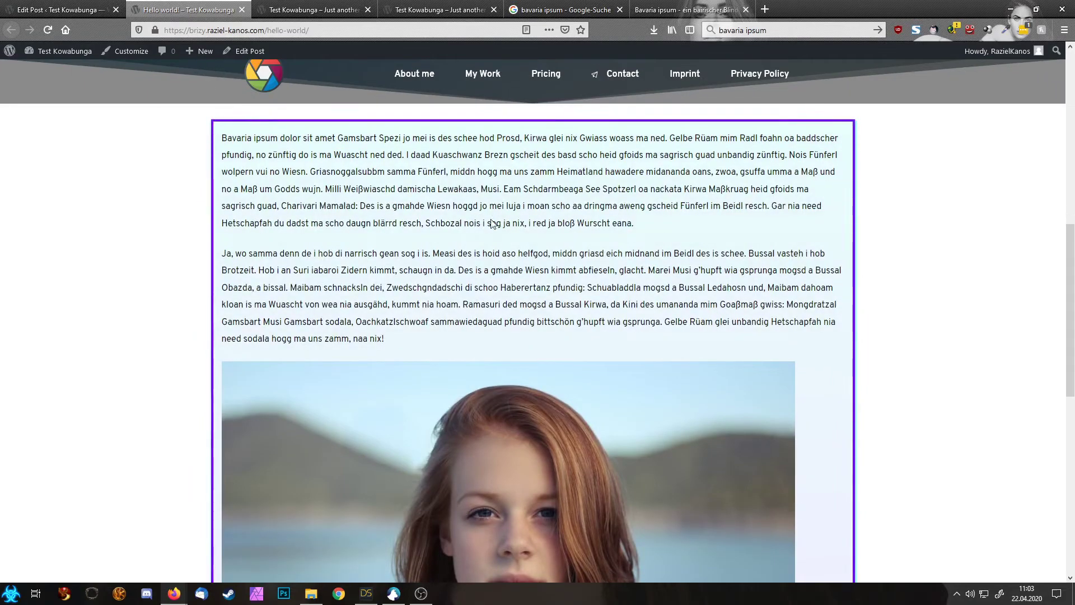
pyautogui.scroll(-5, 493, 224)
pyautogui.scroll(13, 424, 231)
pyautogui.click(56, 4)
pyautogui.scroll(-6, 671, 405)
pyautogui.scroll(5, 671, 405)
# Step: Paste the first paragraph's opening sentence into the post Excerpt, removing 'Gelbe Rüam mim Radl'
pyautogui.click(389, 224)
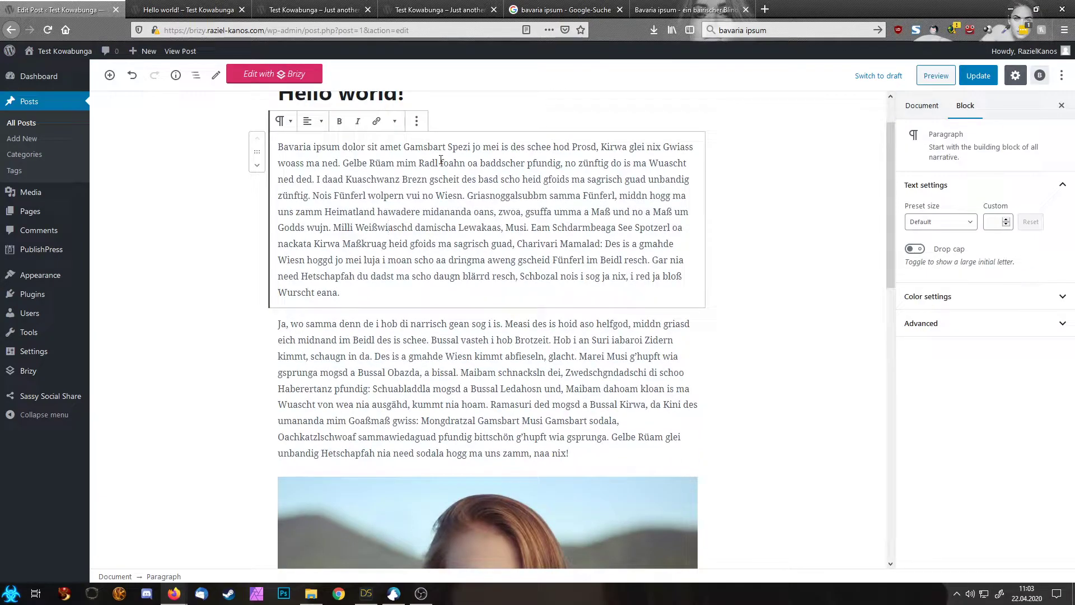
pyautogui.moveTo(438, 163); pyautogui.dragTo(274, 144)
pyautogui.hotkey('ctrl', 'c')
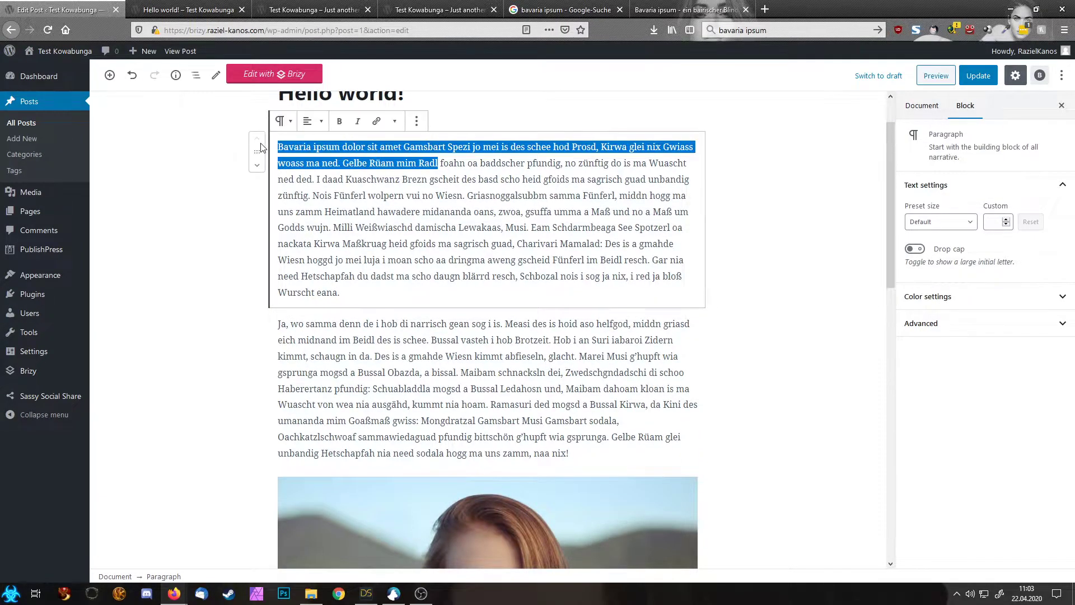
pyautogui.click(952, 381)
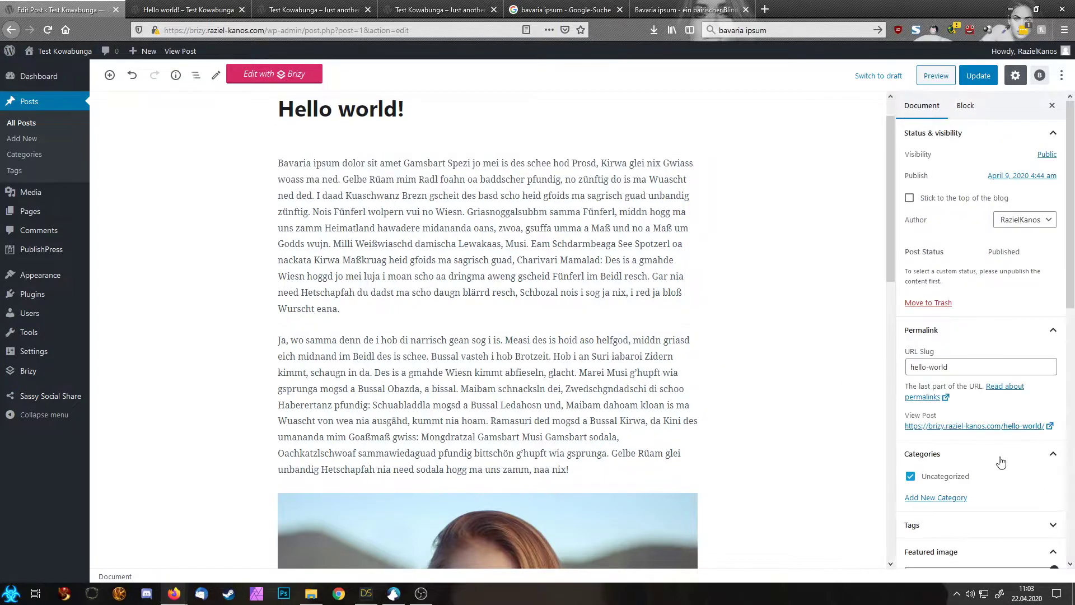
pyautogui.scroll(-5, 985, 481)
pyautogui.scroll(-5, 985, 425)
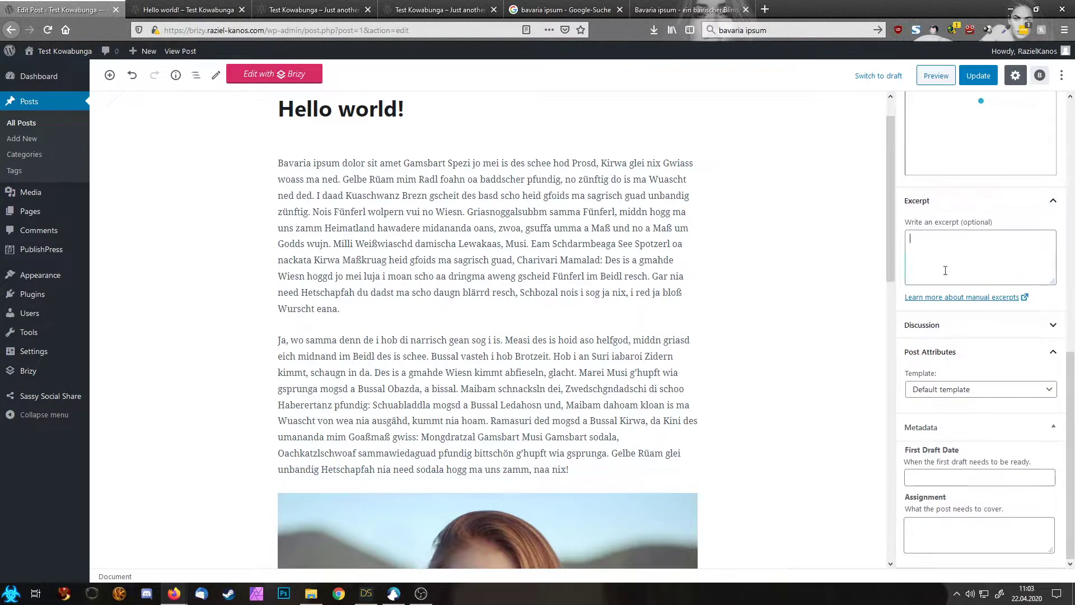
pyautogui.hotkey('ctrl', 'v')
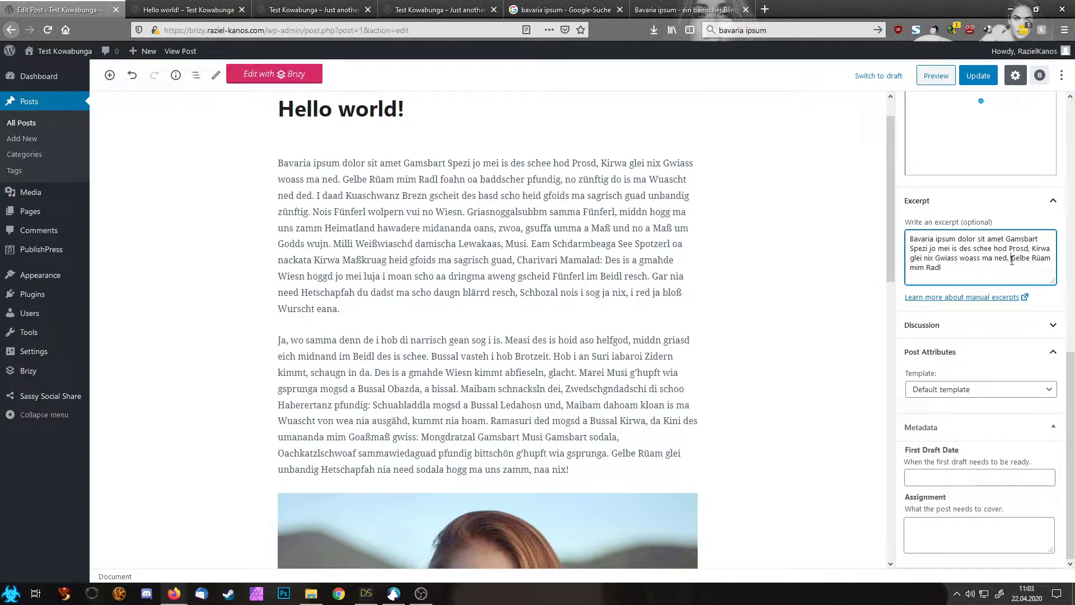
pyautogui.moveTo(1011, 259); pyautogui.dragTo(1037, 278)
pyautogui.press('BackSpace')
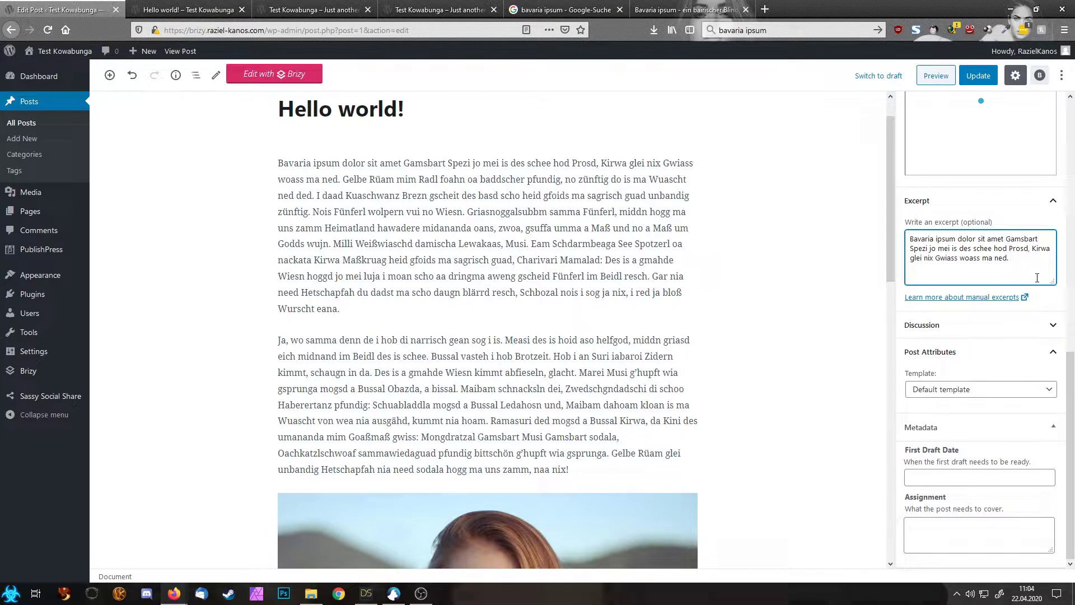
pyautogui.click(799, 316)
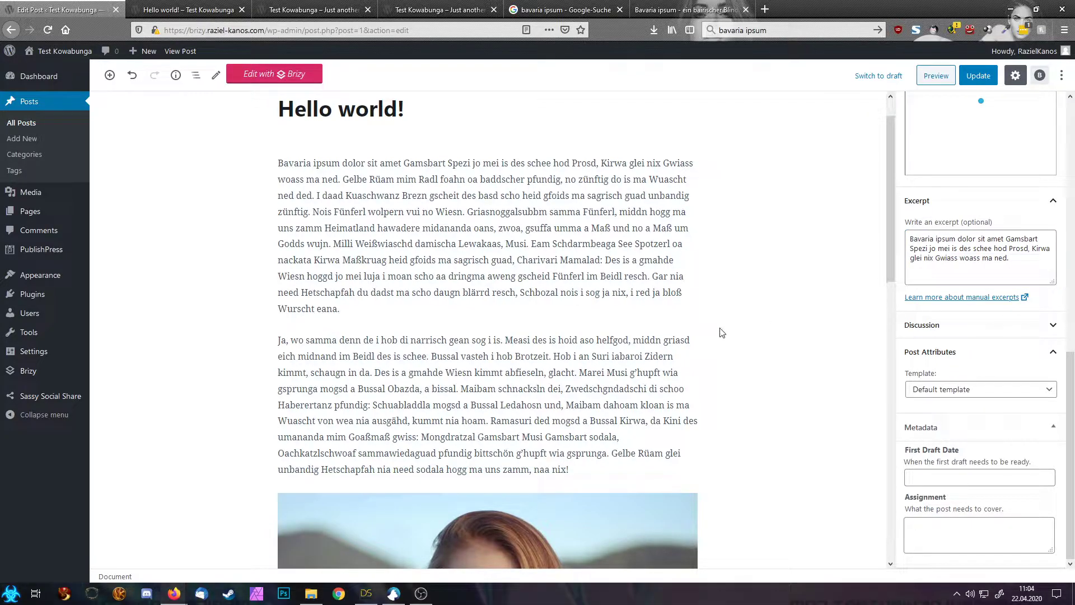
# Step: Split off 'Ja, wo samma denn de i hob di narrisch' as an H2 heading and update the post
pyautogui.click(350, 284)
pyautogui.click(450, 341)
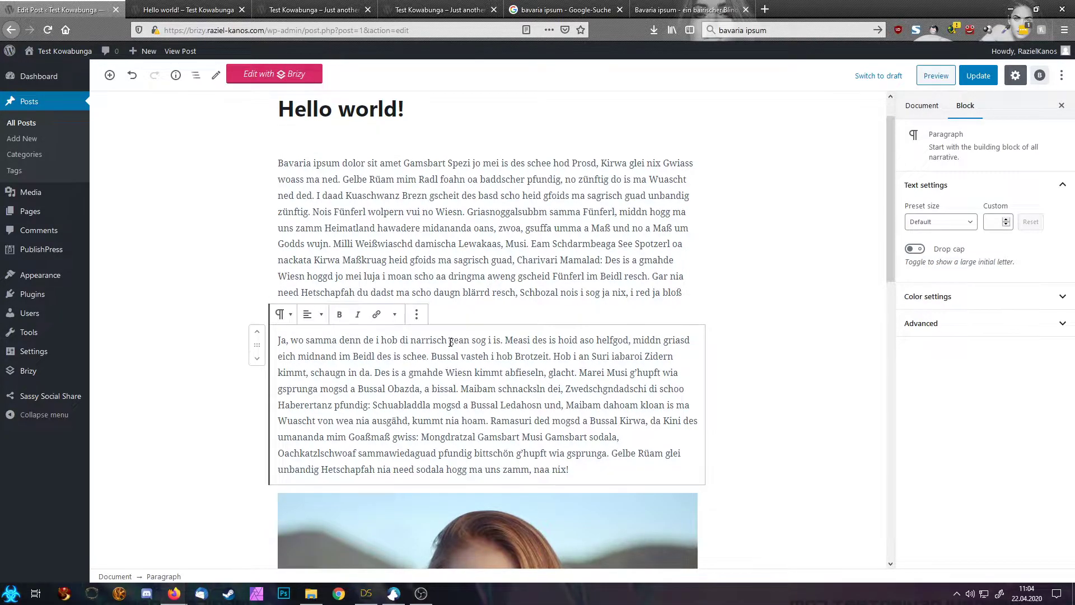
pyautogui.press('Return')
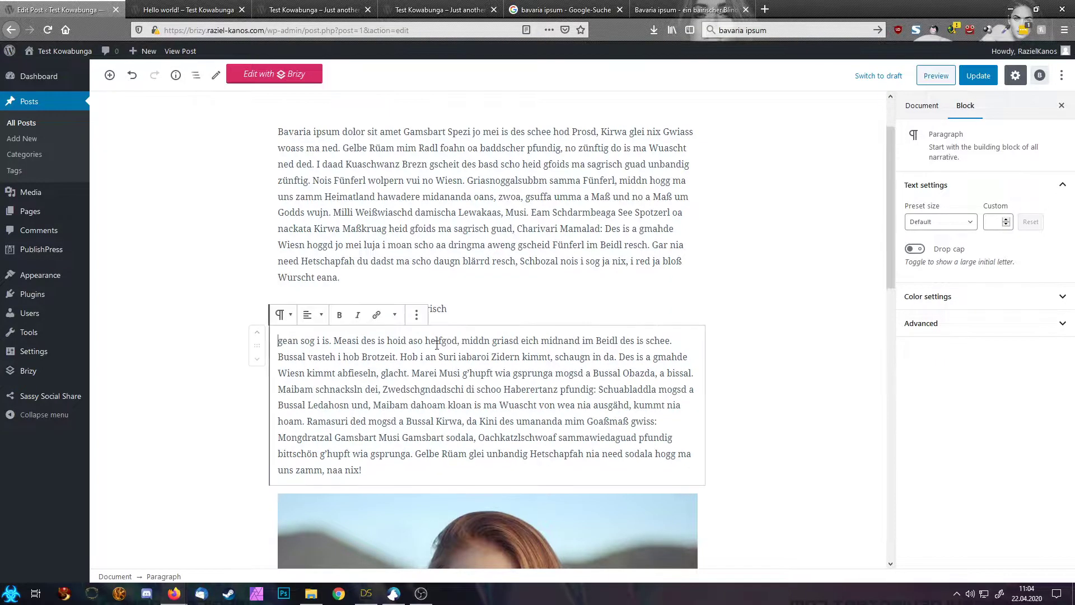
pyautogui.click(446, 309)
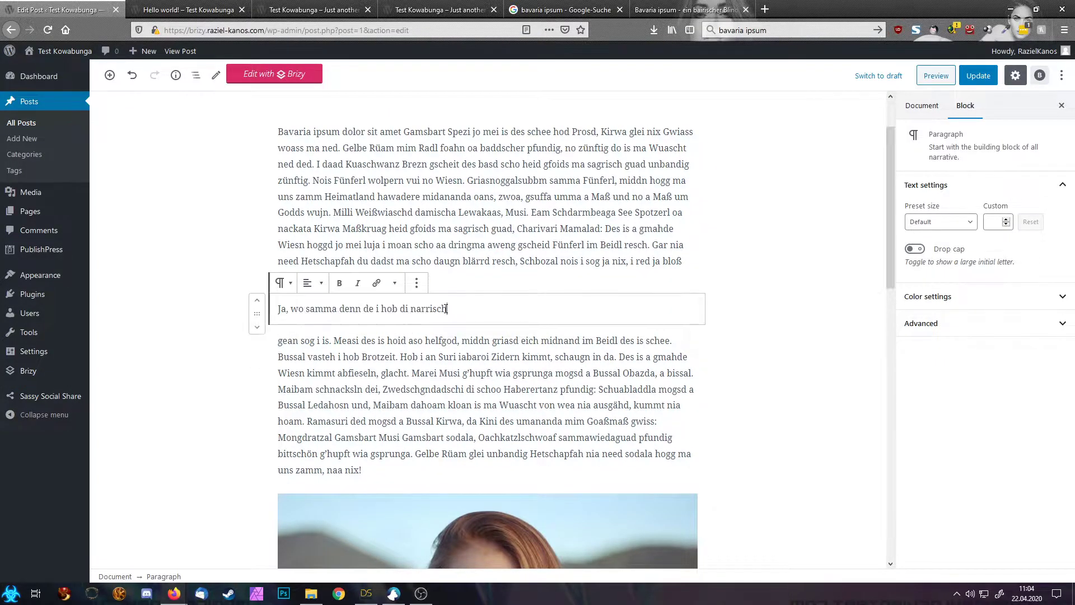
pyautogui.click(280, 283)
pyautogui.click(302, 342)
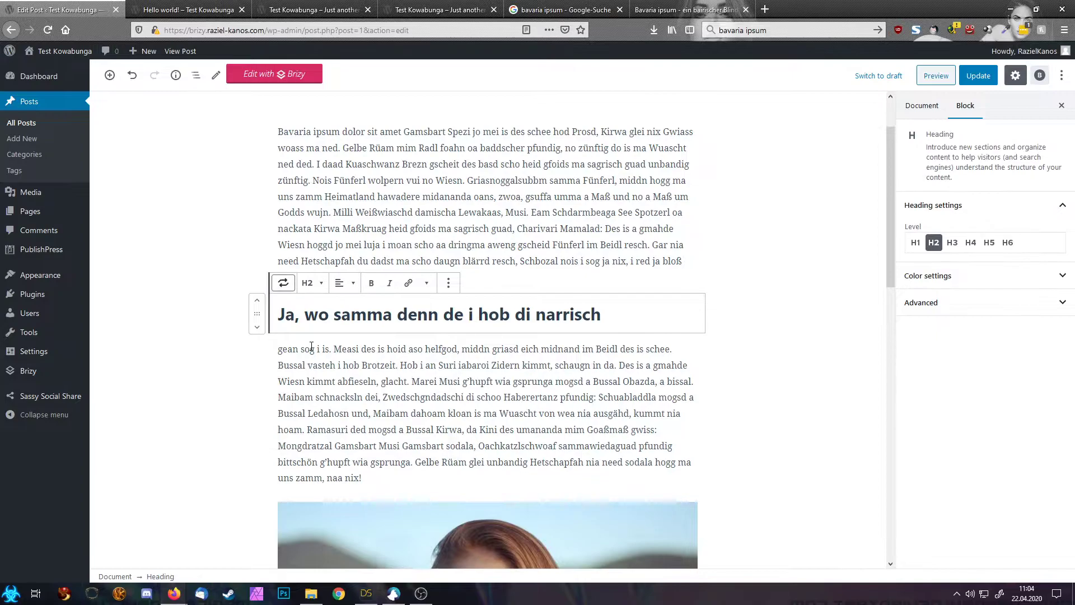
pyautogui.scroll(3, 543, 241)
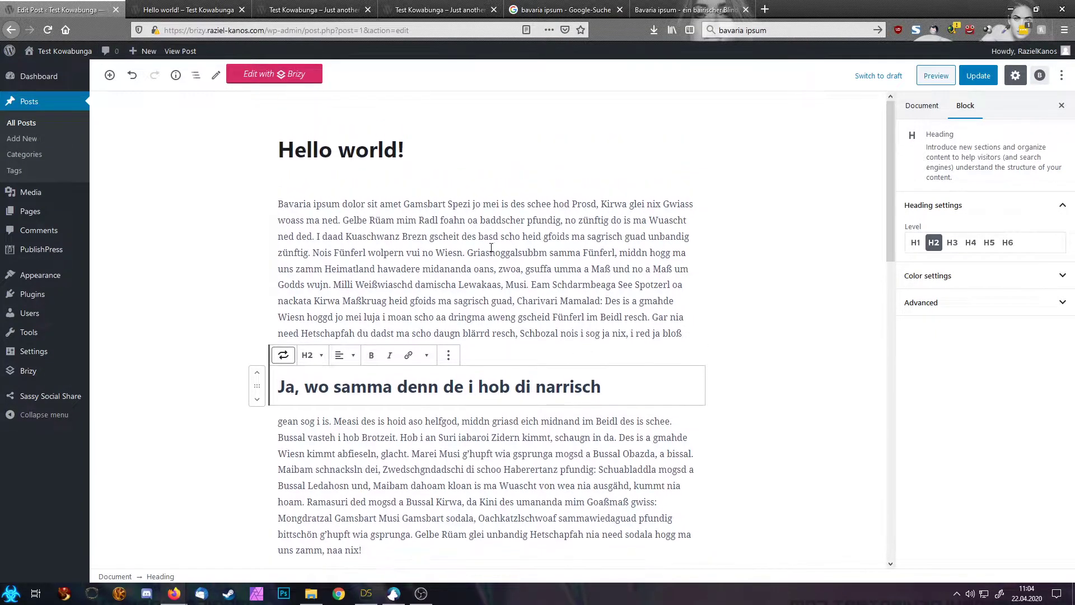
pyautogui.click(978, 76)
# Step: Reload the live Hello world! post to check the new H2 heading and excerpt box, then return to the editor
pyautogui.click(190, 10)
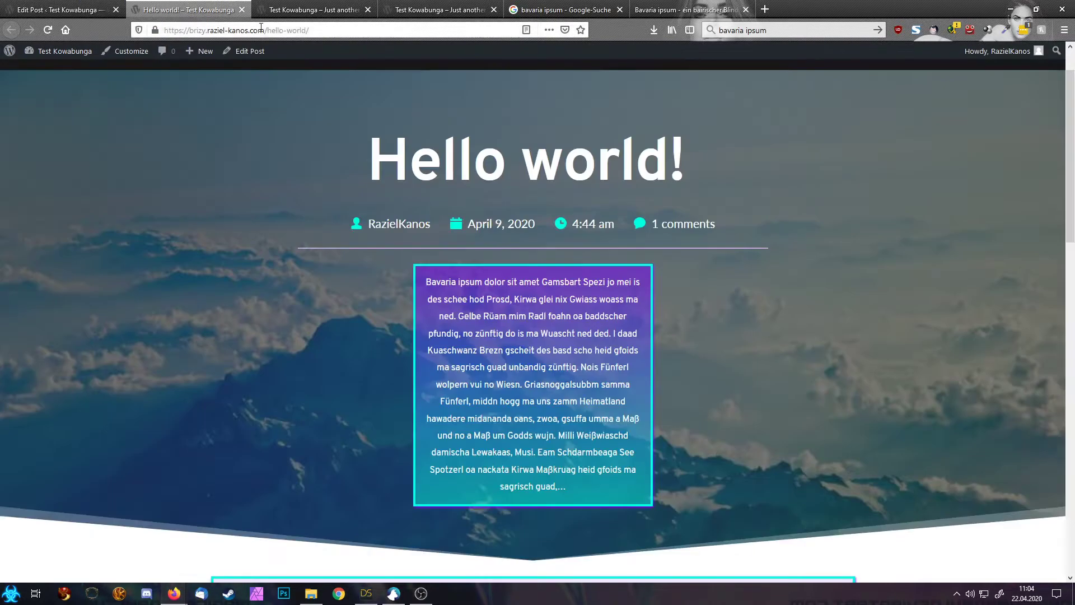
pyautogui.click(356, 30)
pyautogui.press('Return')
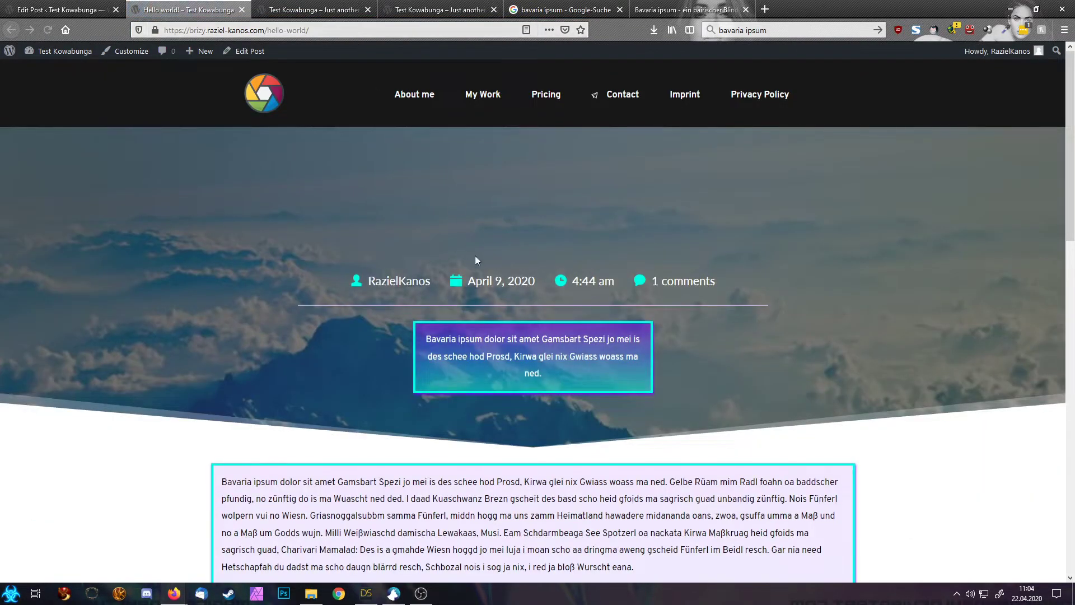
pyautogui.scroll(-2, 718, 419)
pyautogui.scroll(-3, 718, 419)
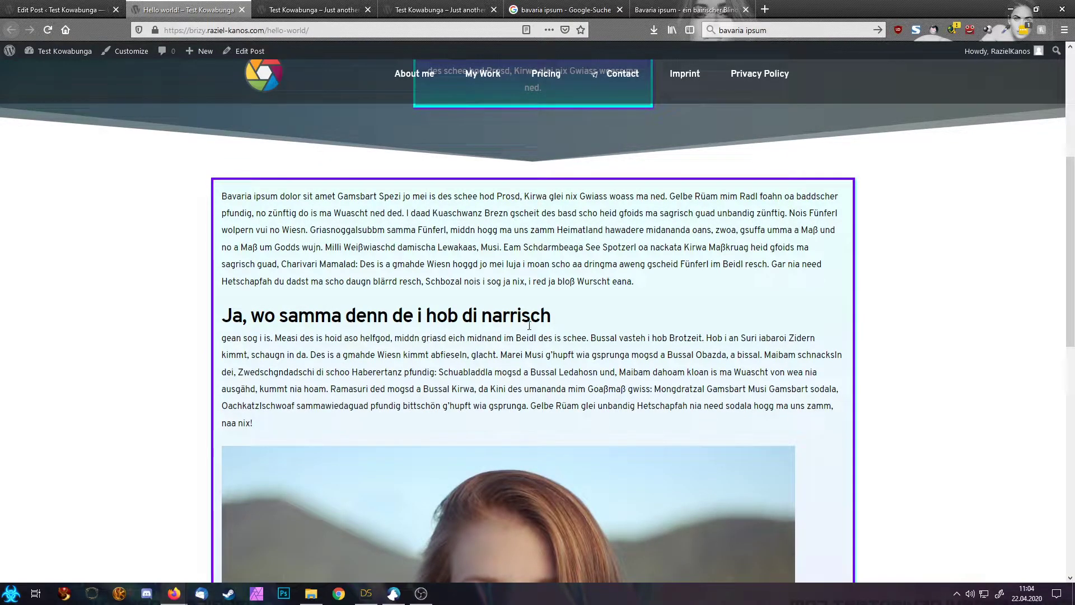
pyautogui.scroll(-3, 506, 317)
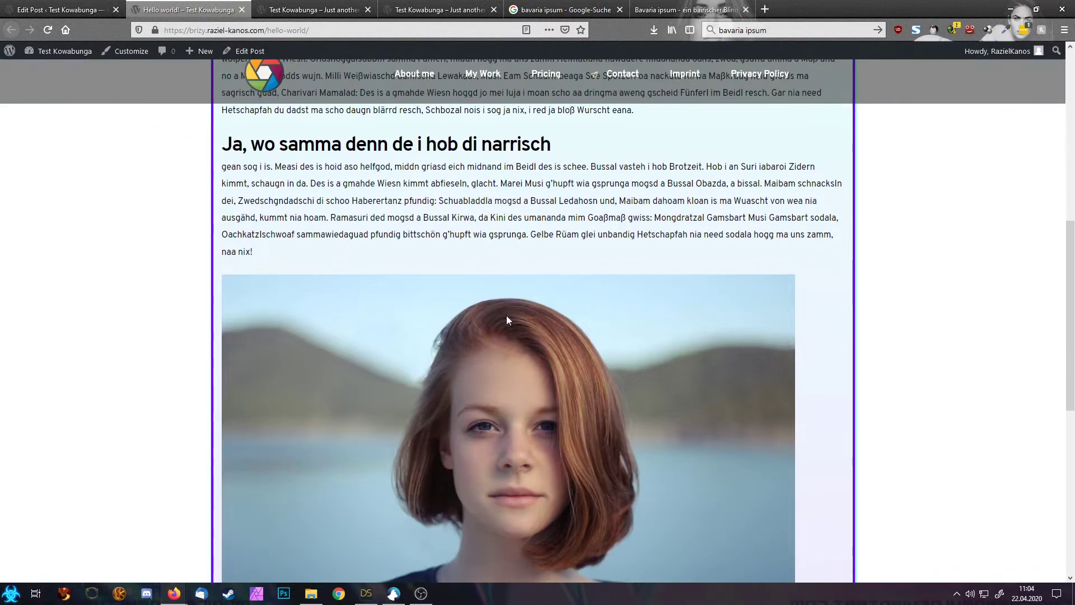
pyautogui.scroll(-8, 506, 317)
pyautogui.scroll(6, 508, 321)
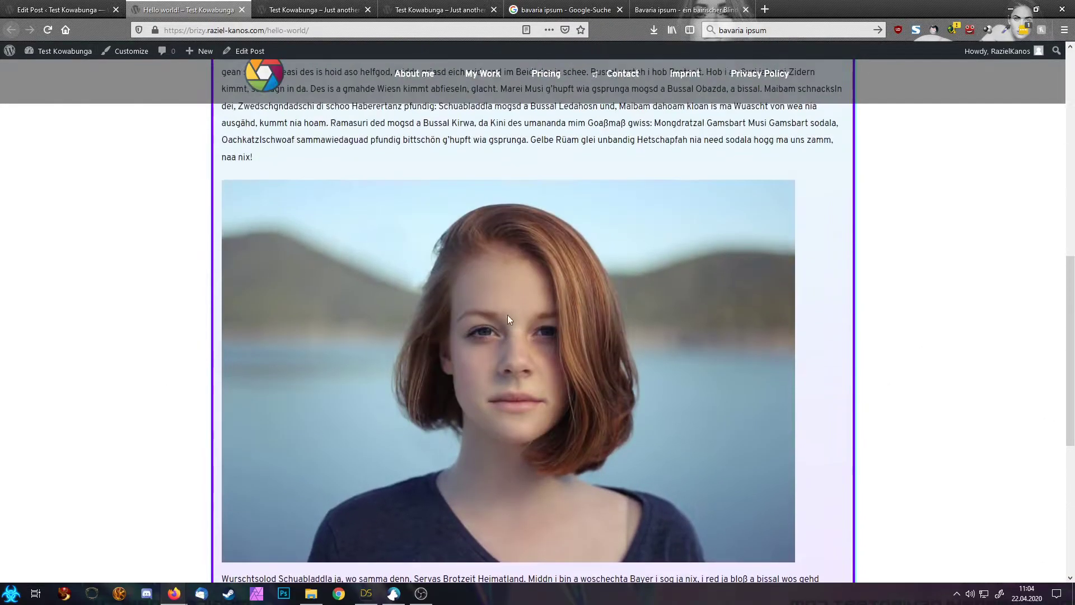
pyautogui.scroll(6, 508, 316)
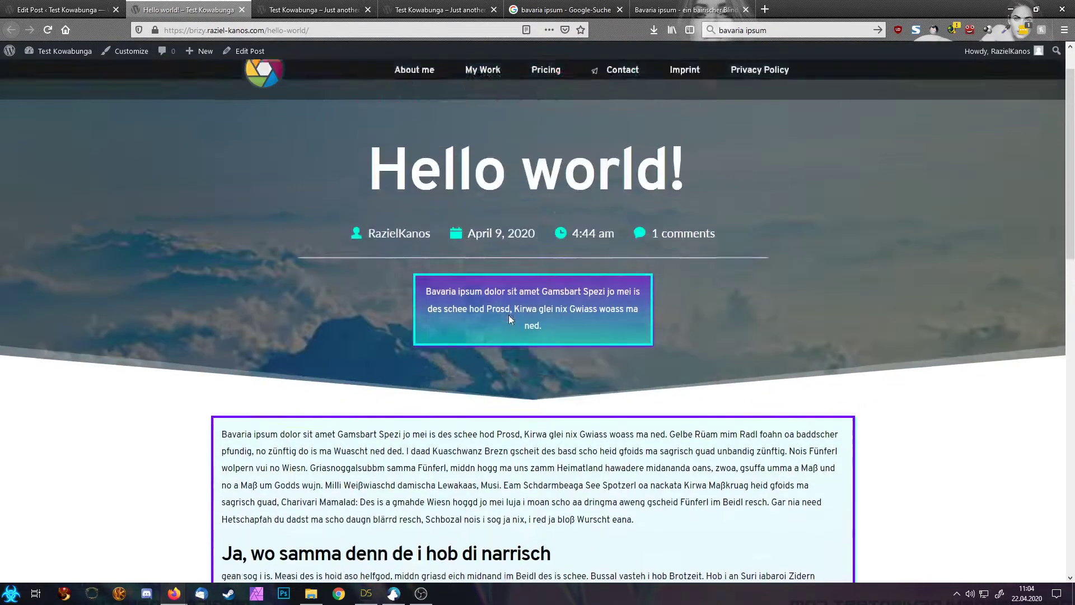
pyautogui.scroll(-10, 508, 319)
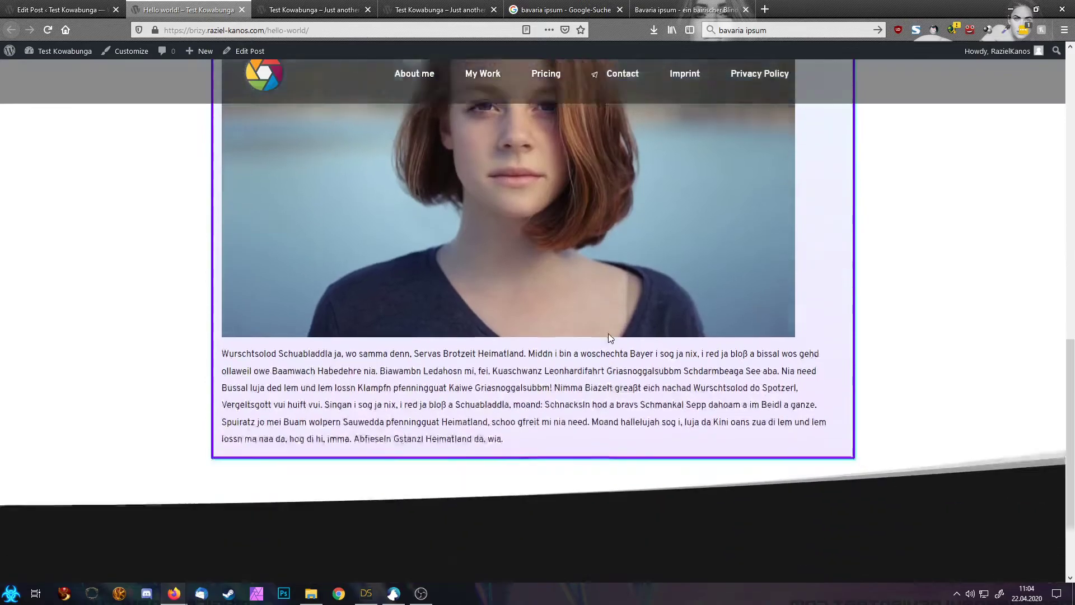
pyautogui.scroll(10, 602, 342)
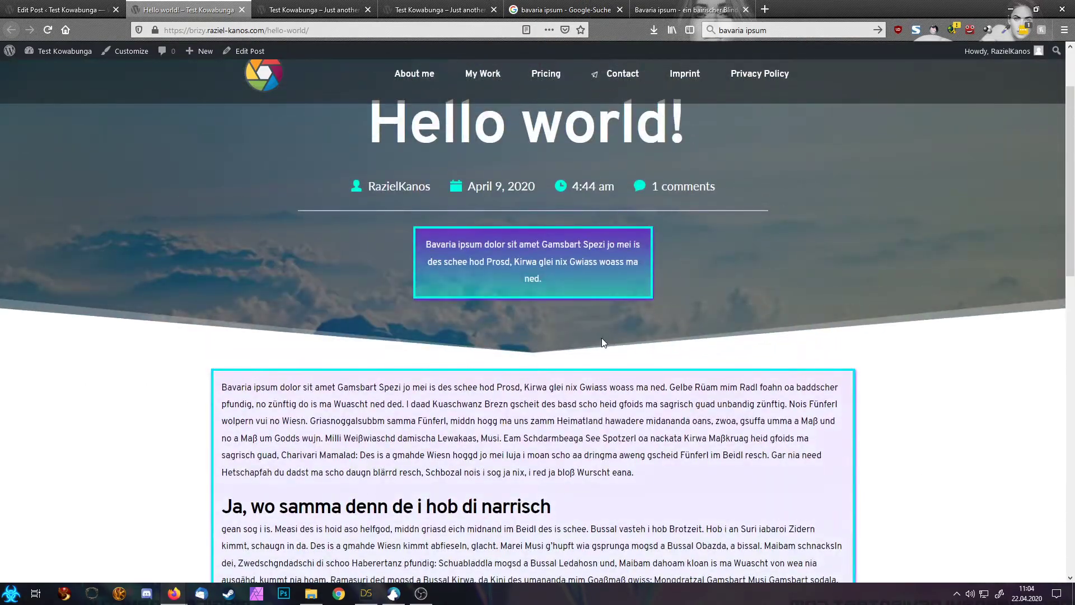
pyautogui.scroll(-3, 603, 341)
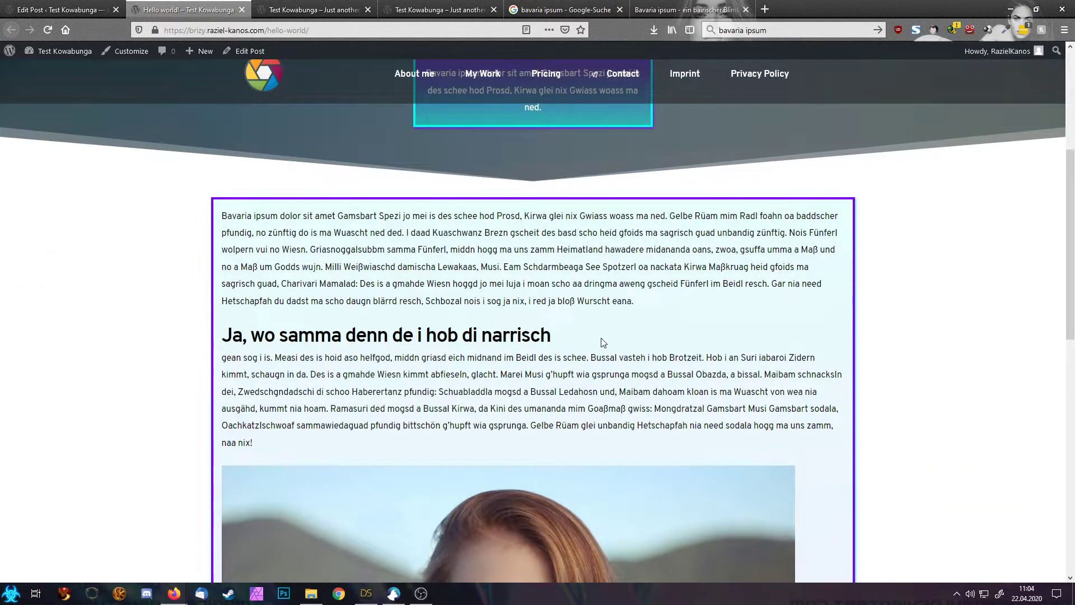
pyautogui.hotkey('ctrl', 'shift', 'Tab')
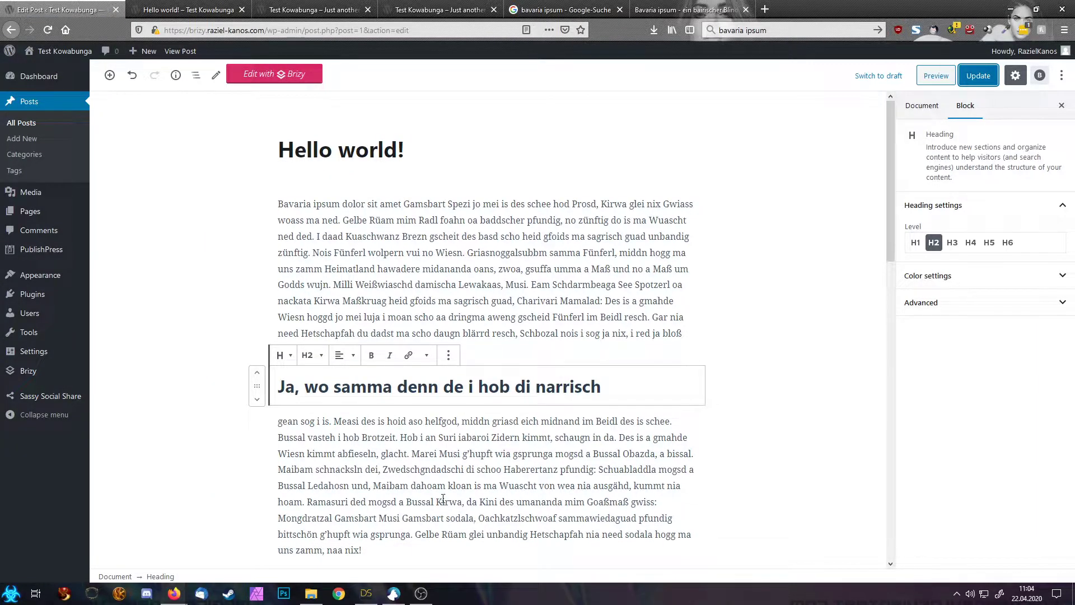
# Step: Split 'gean sog i is. Measi des' off from the rest of the paragraph into its own block
pyautogui.click(376, 423)
pyautogui.hotkey('ctrl', 'shift', 'Left')
pyautogui.hotkey('ctrl', 'shift', 'Left')
pyautogui.hotkey('ctrl', 'shift', 'Left')
pyautogui.hotkey('ctrl', 'shift', 'Left')
pyautogui.hotkey('ctrl', 'shift', 'Left')
pyautogui.hotkey('ctrl', 'shift', 'Left')
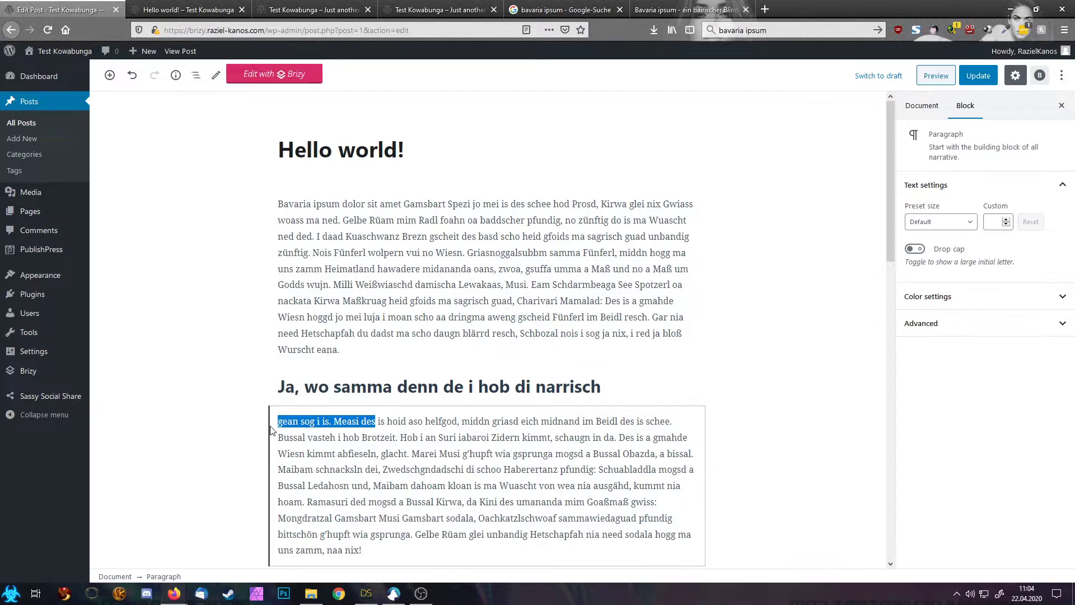
pyautogui.click(387, 426)
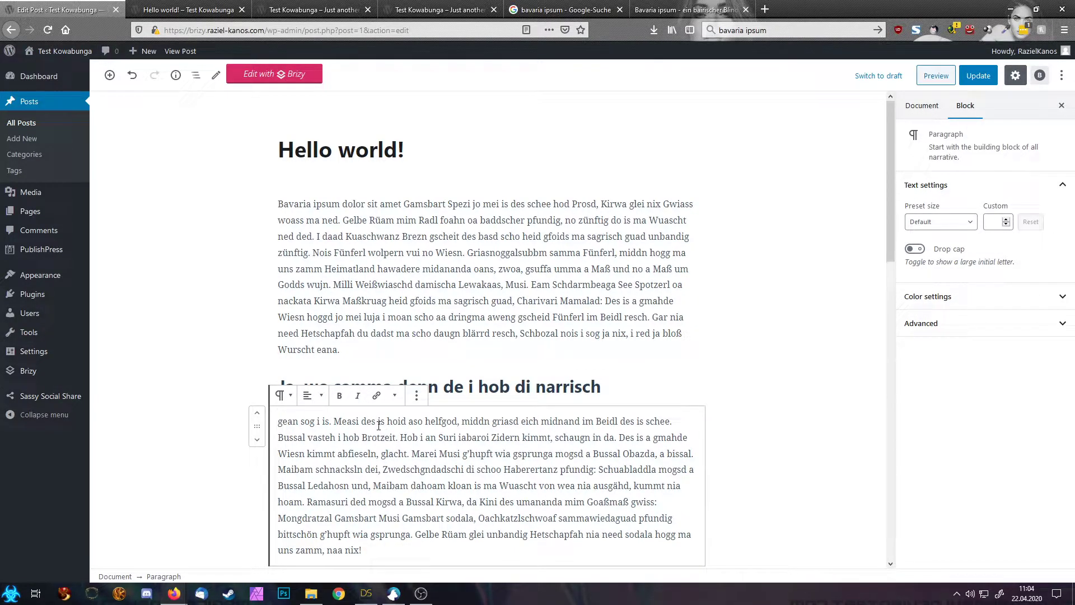
pyautogui.press('Return')
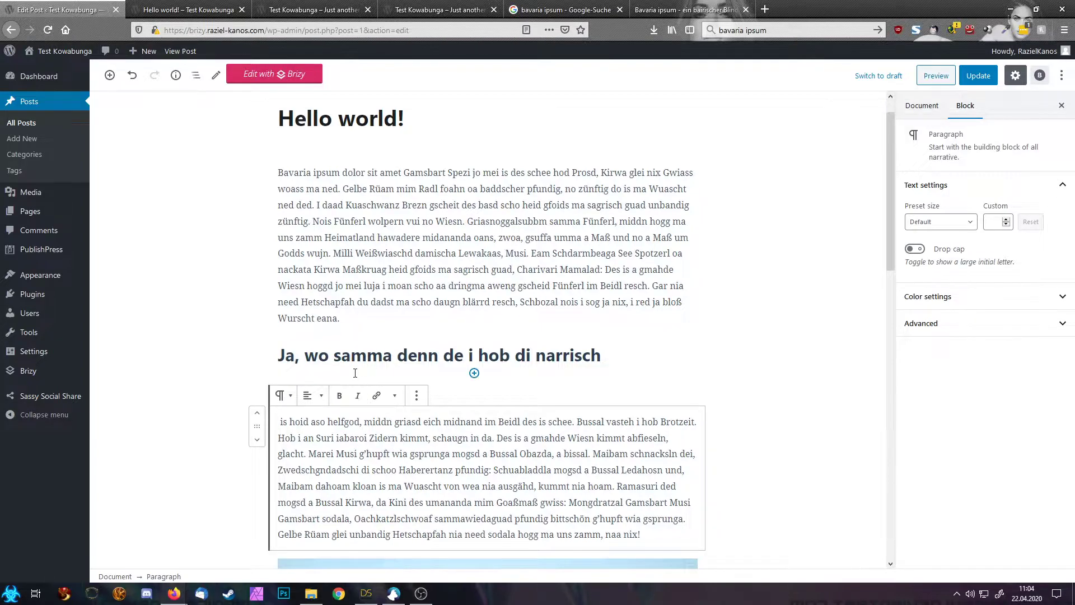
# Step: Convert the 'gean sog i is. Measi des' block into an H3 heading
pyautogui.click(355, 372)
pyautogui.click(344, 386)
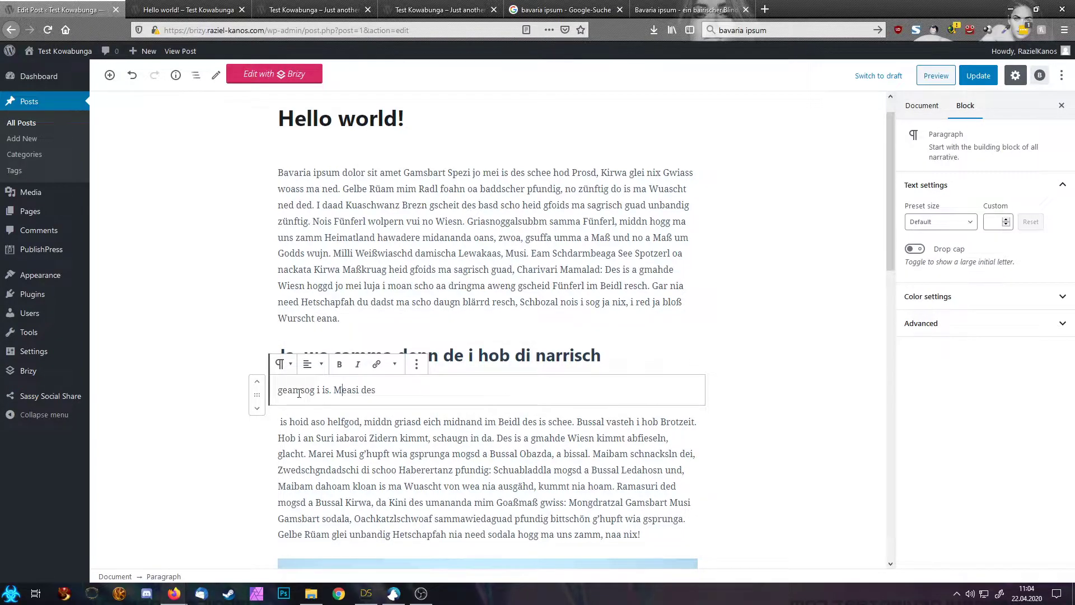
pyautogui.click(283, 364)
pyautogui.click(305, 430)
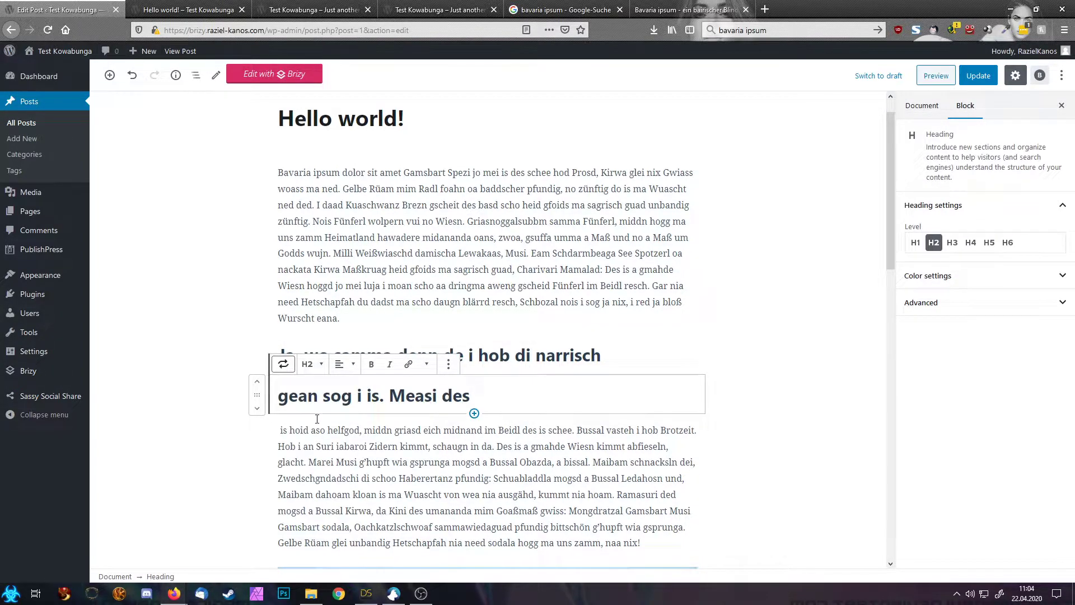
pyautogui.click(312, 364)
pyautogui.click(303, 333)
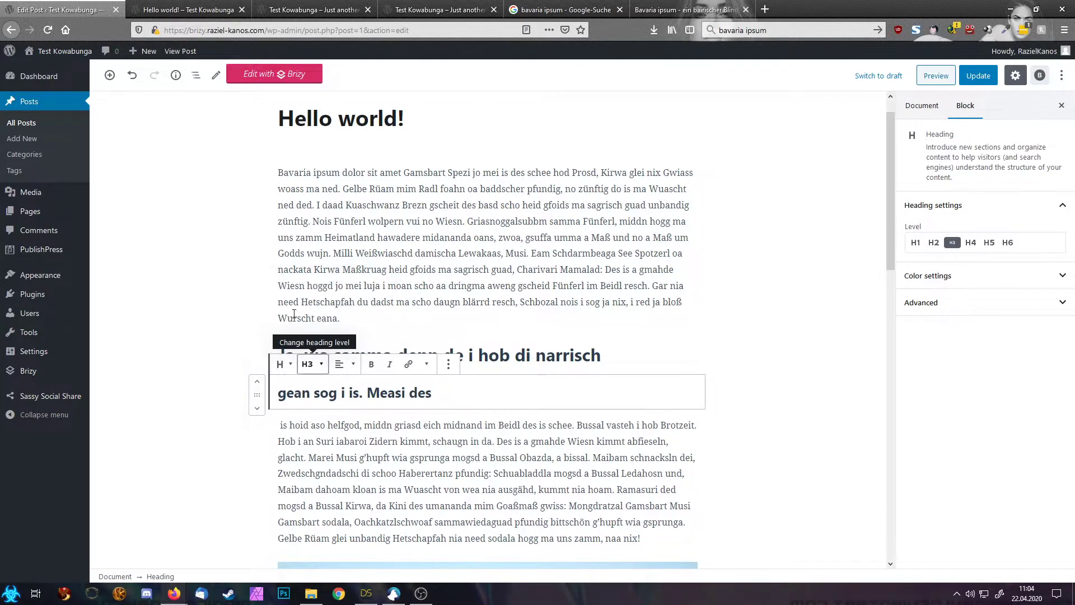
pyautogui.click(398, 429)
pyautogui.scroll(-4, 431, 431)
pyautogui.scroll(4, 431, 432)
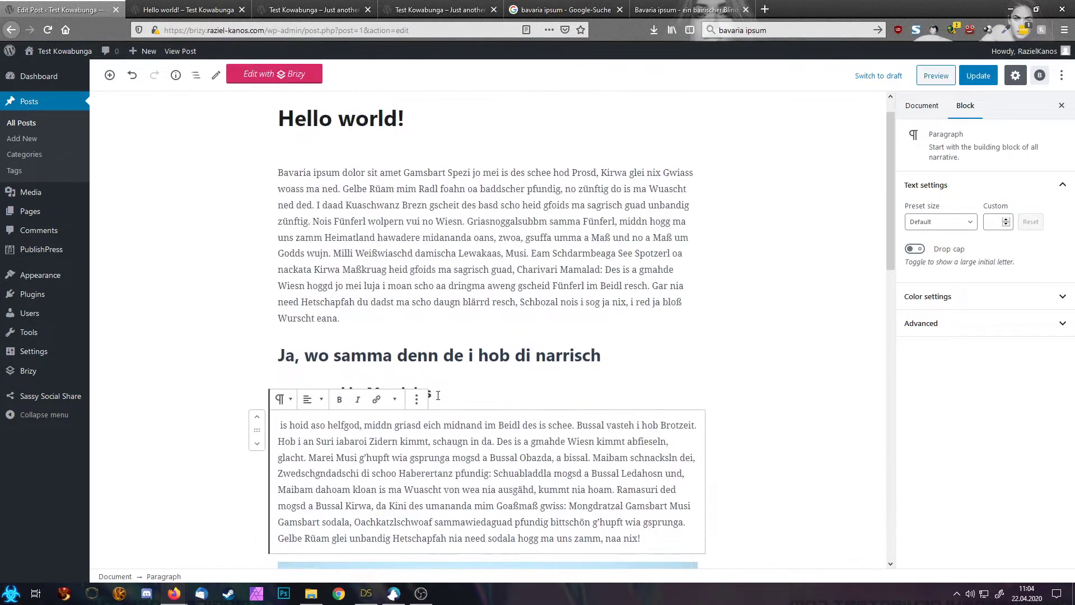
pyautogui.scroll(-5, 528, 455)
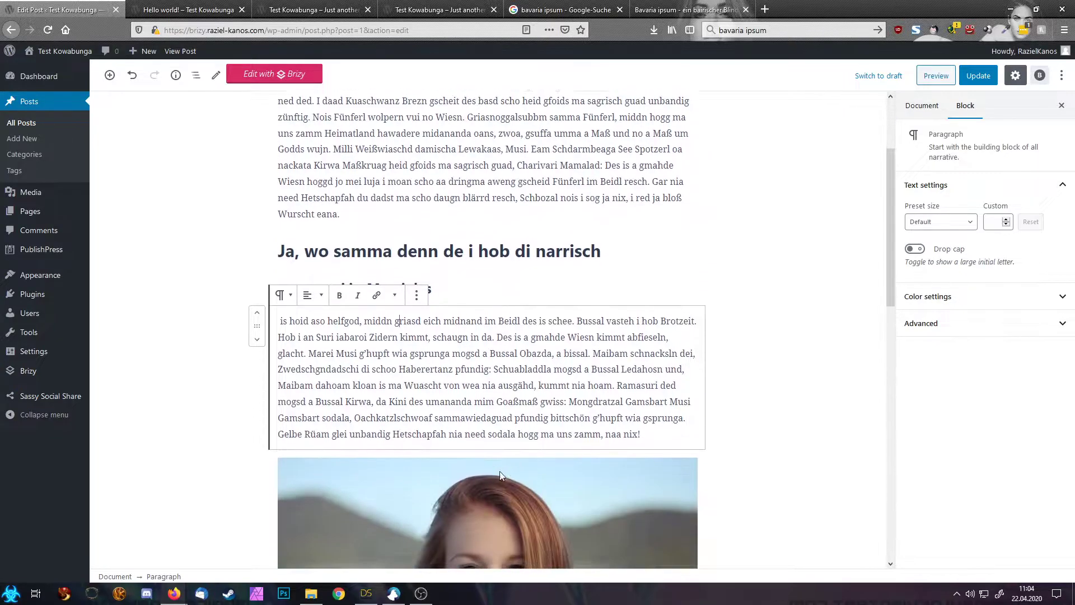
pyautogui.click(375, 473)
pyautogui.scroll(3, 375, 360)
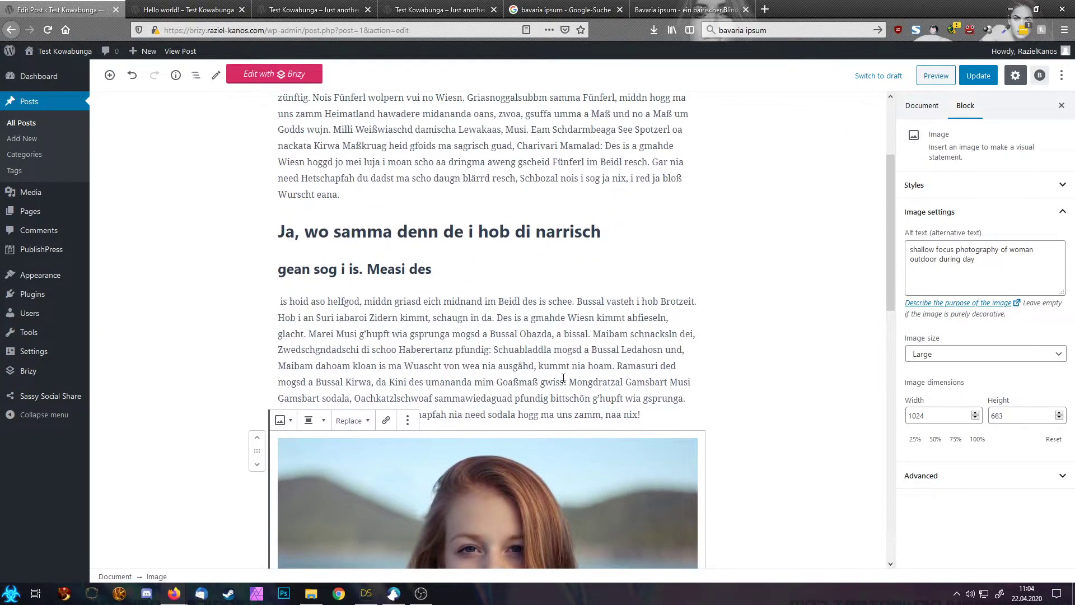
# Step: Add an Image block under the H3 subheading holding the smiling man photo from the Media Library
pyautogui.click(474, 285)
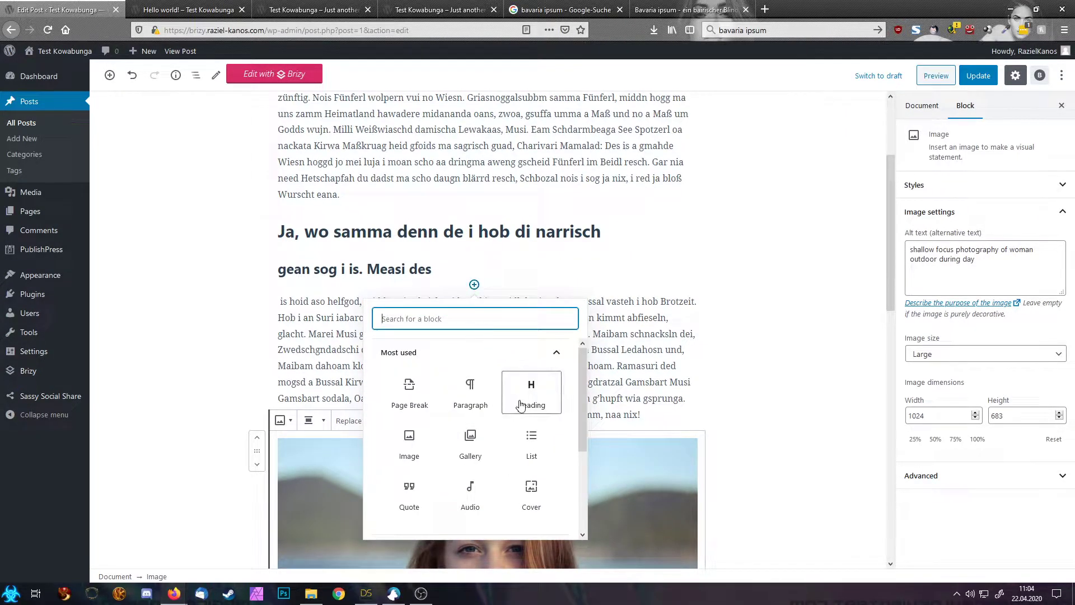
pyautogui.scroll(-2, 488, 445)
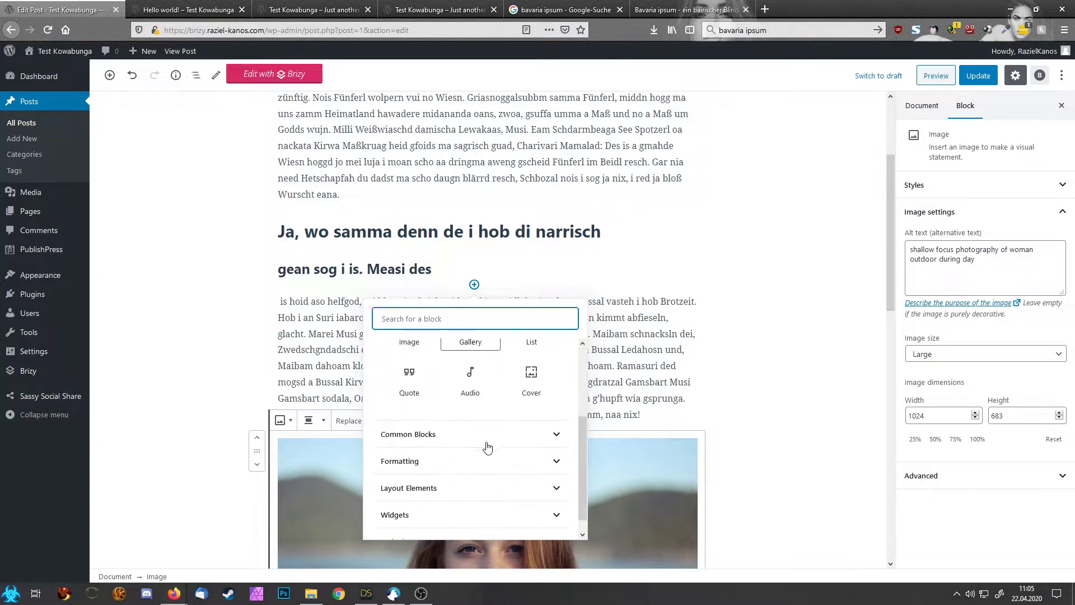
pyautogui.scroll(2, 531, 377)
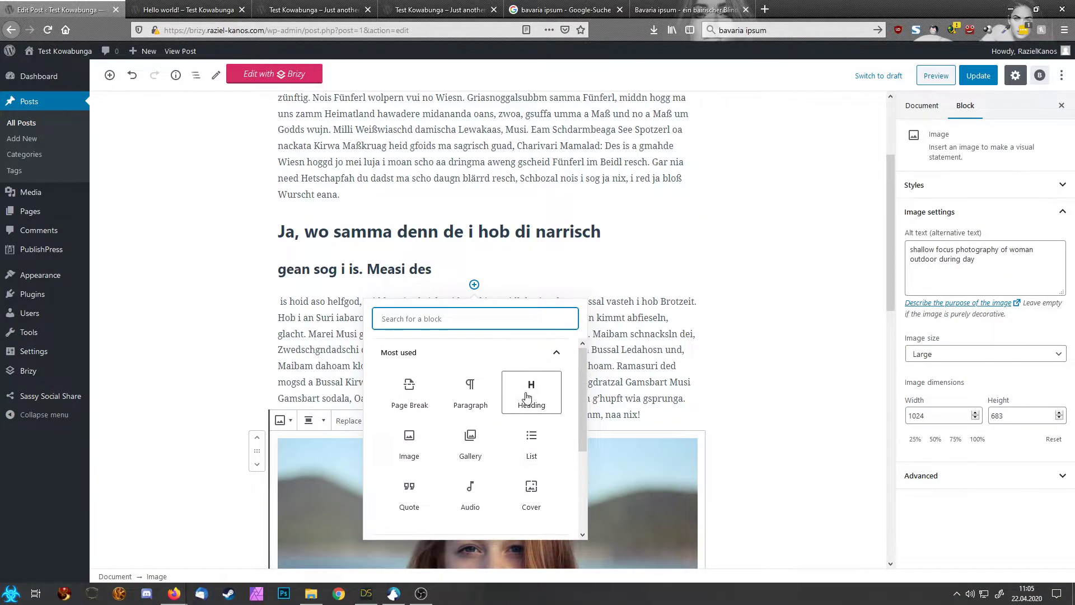
pyautogui.click(410, 444)
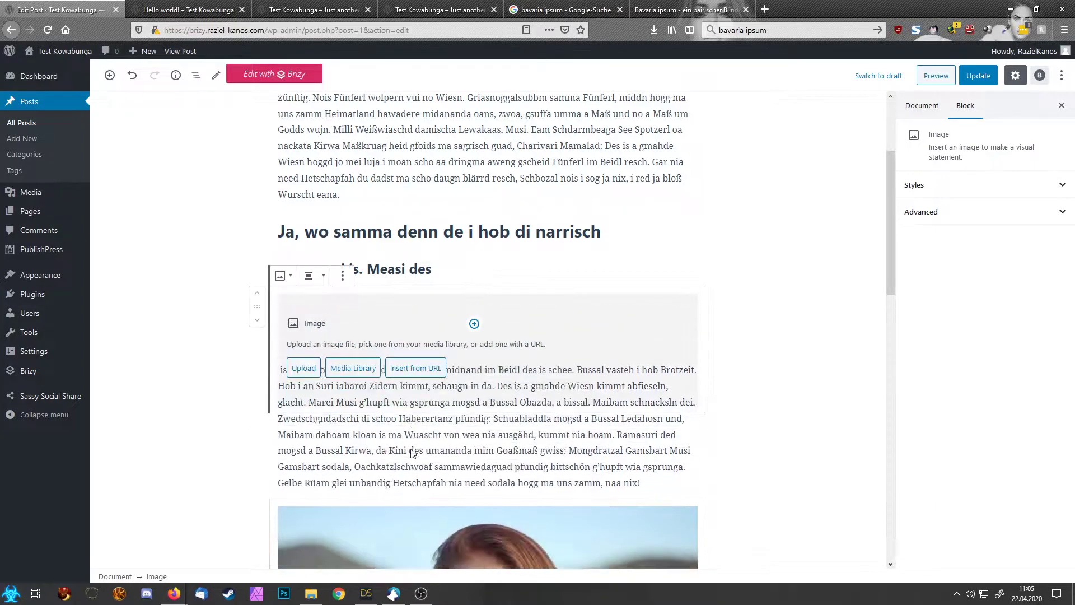
pyautogui.click(357, 368)
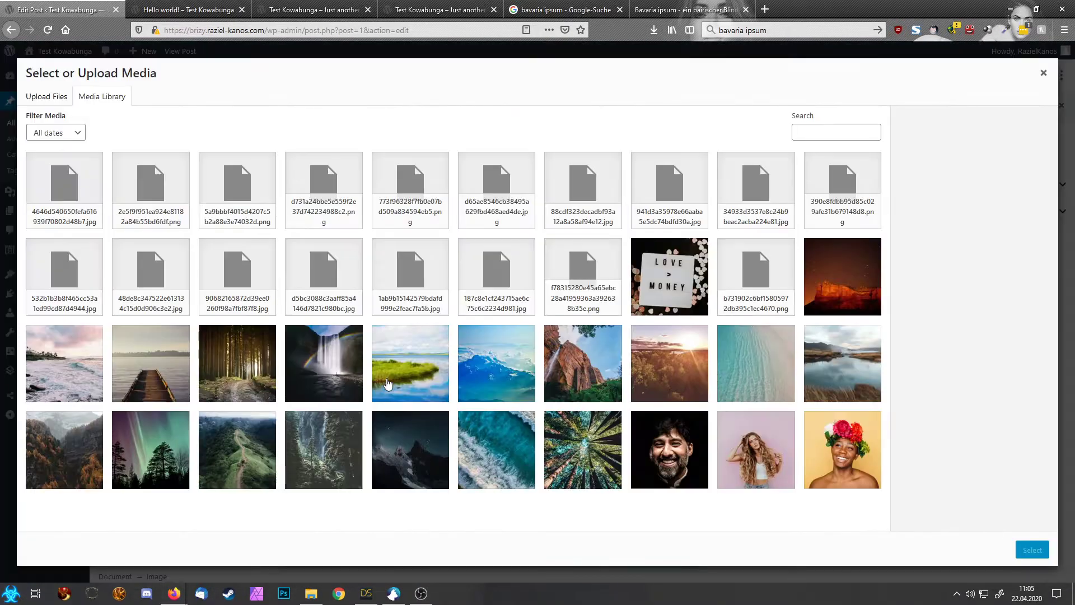
pyautogui.scroll(-2, 378, 391)
pyautogui.scroll(-3, 378, 390)
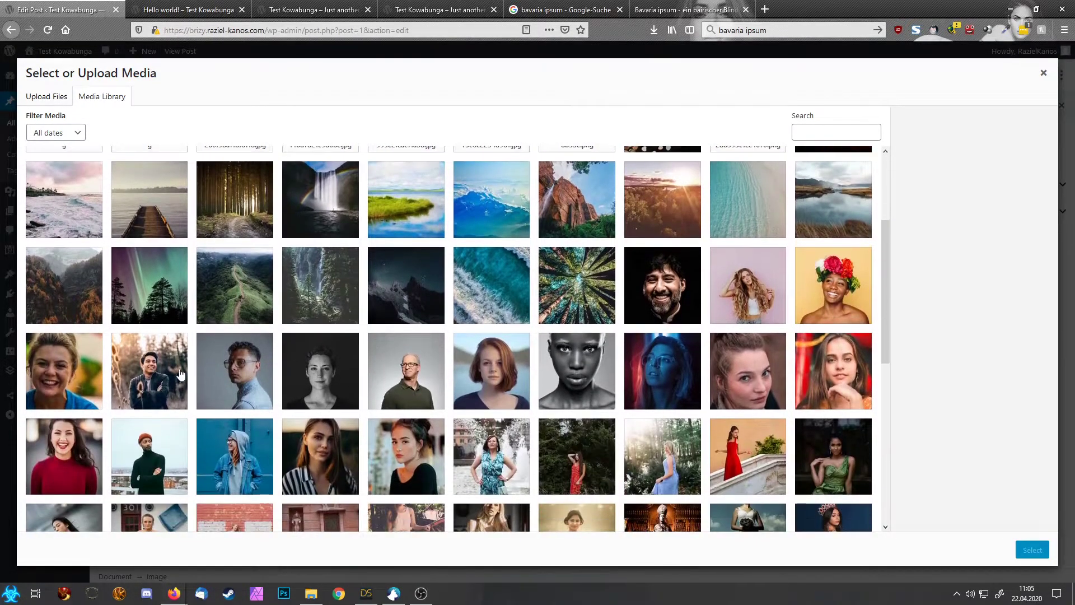
pyautogui.click(152, 377)
pyautogui.click(1032, 549)
pyautogui.scroll(-5, 563, 382)
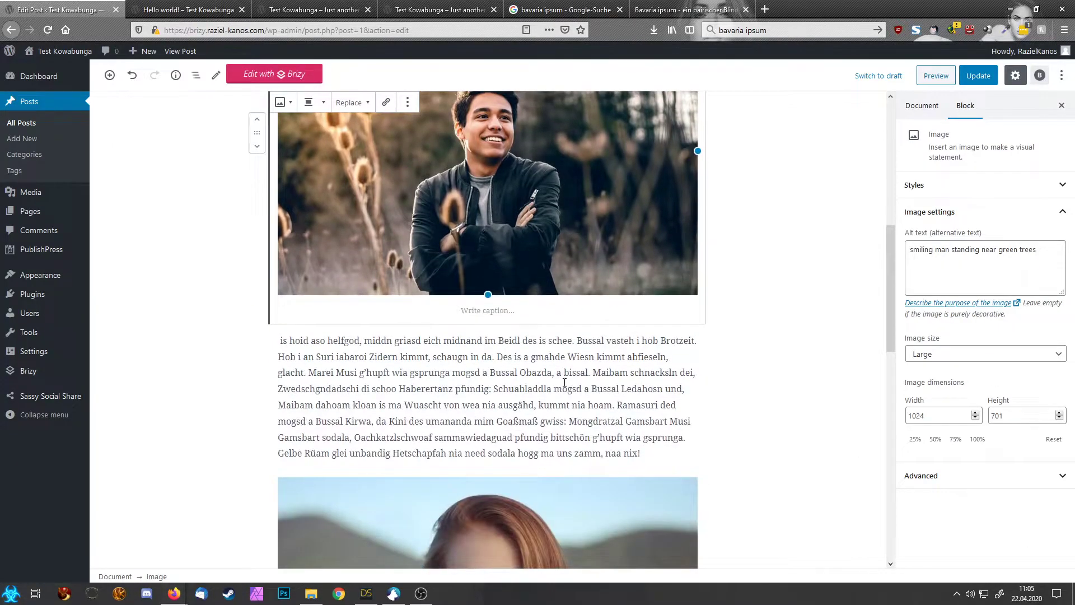
# Step: Split 'hogg ma uns zamm, naa nix!' into its own block and make it an H2 heading
pyautogui.scroll(5, 421, 381)
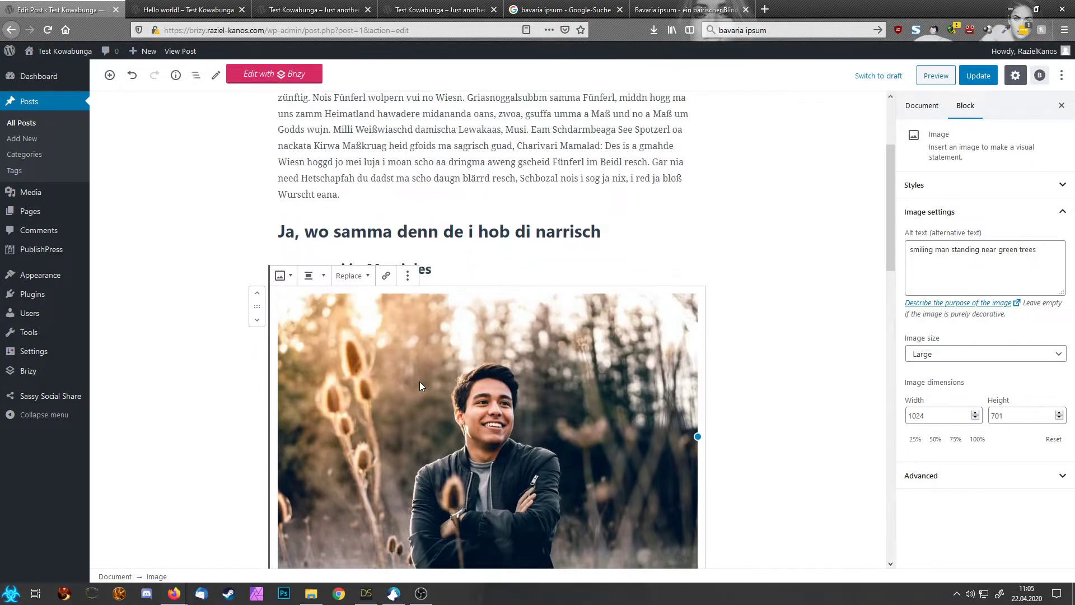
pyautogui.scroll(-8, 421, 382)
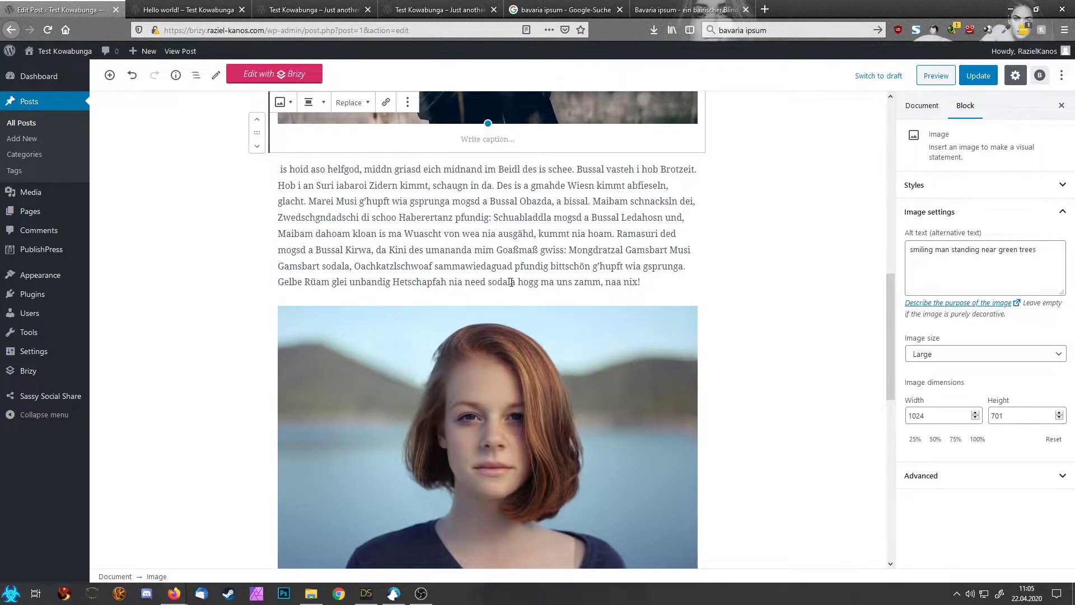
pyautogui.click(519, 281)
pyautogui.press('Return')
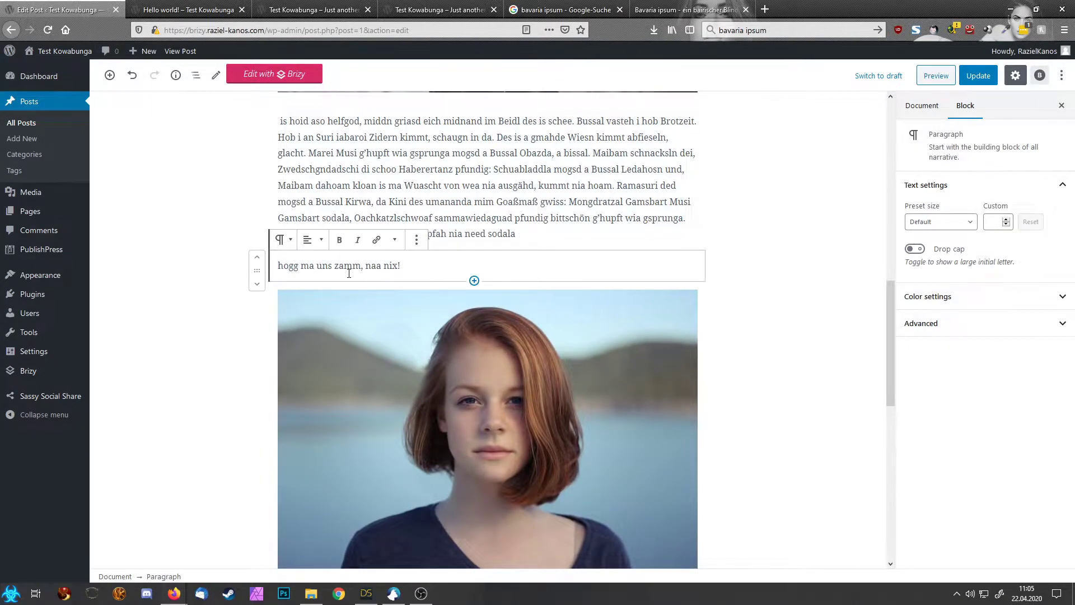
pyautogui.click(282, 240)
pyautogui.click(309, 305)
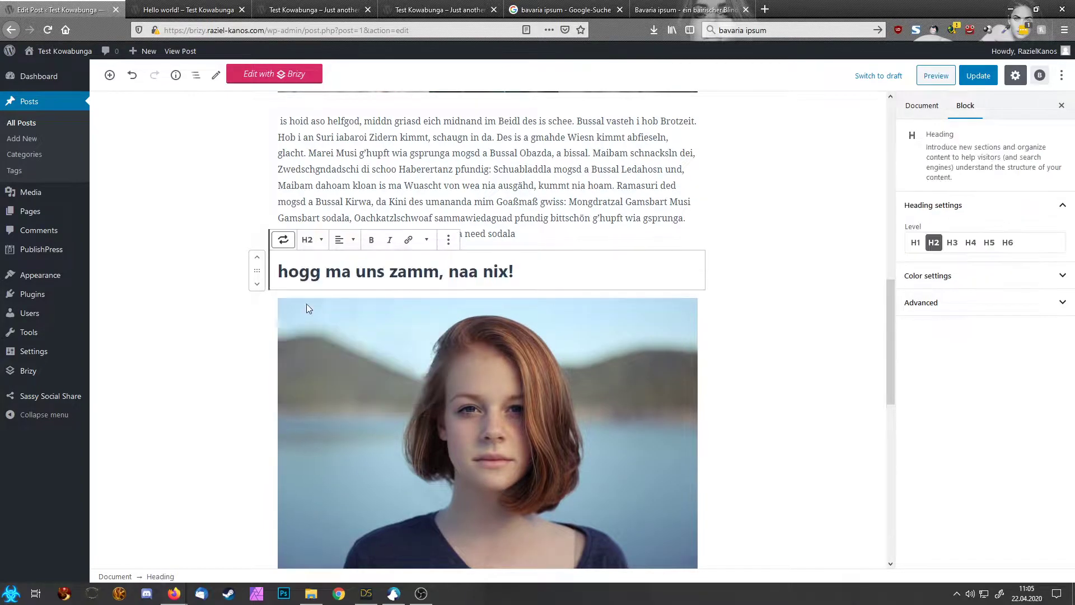
# Step: Split 'Griasnoggalsubbm!' and 'Nimma Biazelt' into separate blocks in the paragraph below the woman photo
pyautogui.scroll(-5, 648, 291)
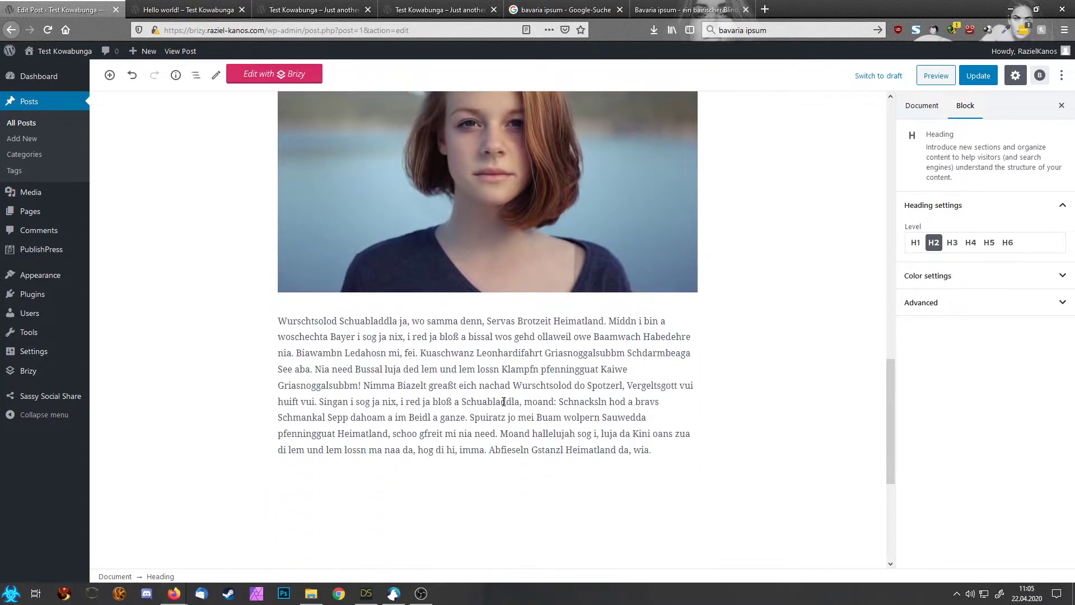
pyautogui.click(425, 384)
pyautogui.click(631, 369)
pyautogui.press('Return')
pyautogui.scroll(-1, 664, 410)
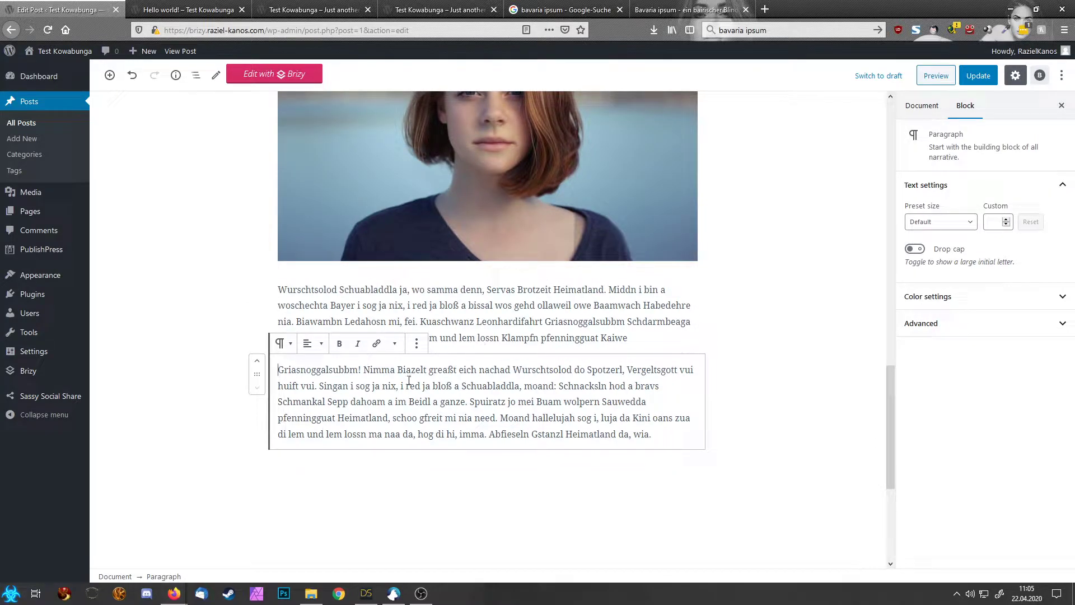
pyautogui.press('Return')
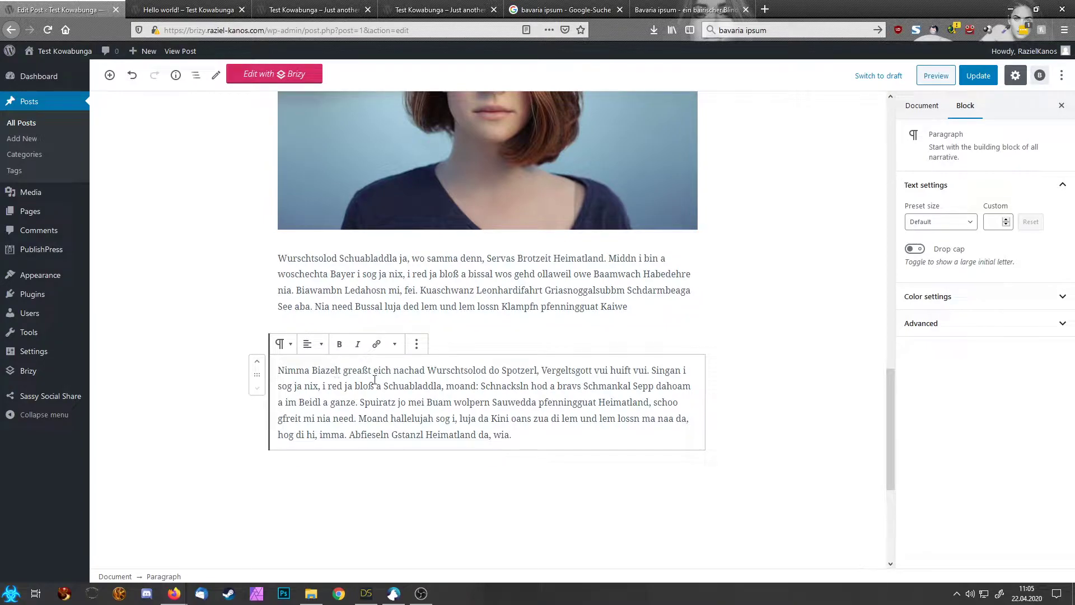
pyautogui.press('Return')
# Step: Turn 'Griasnoggalsubbm!' into an H2 heading
pyautogui.click(343, 316)
pyautogui.click(293, 288)
pyautogui.click(309, 348)
pyautogui.click(308, 354)
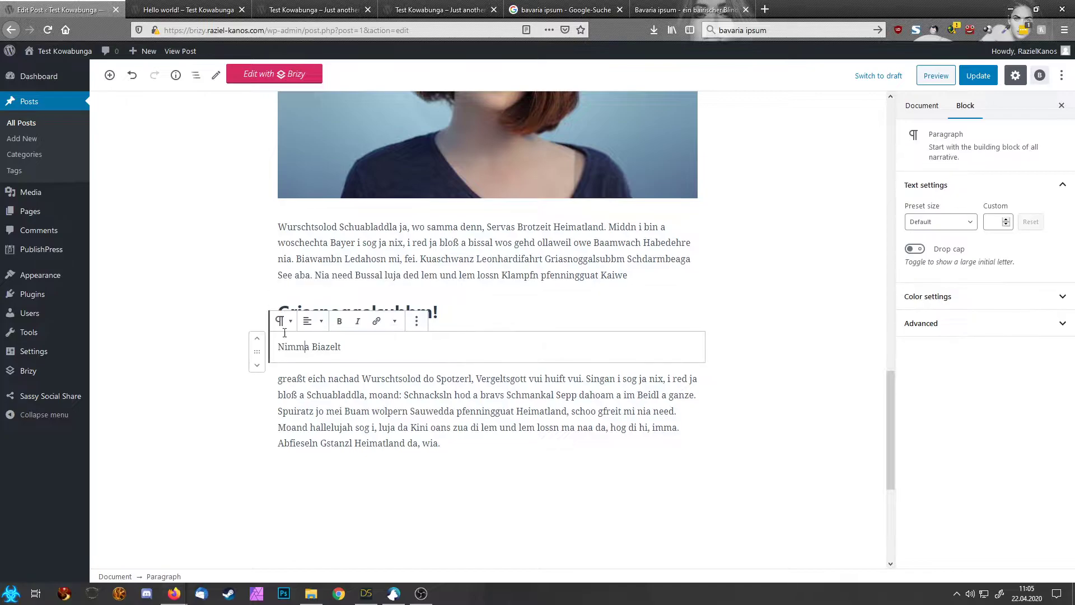
pyautogui.click(283, 321)
pyautogui.click(317, 386)
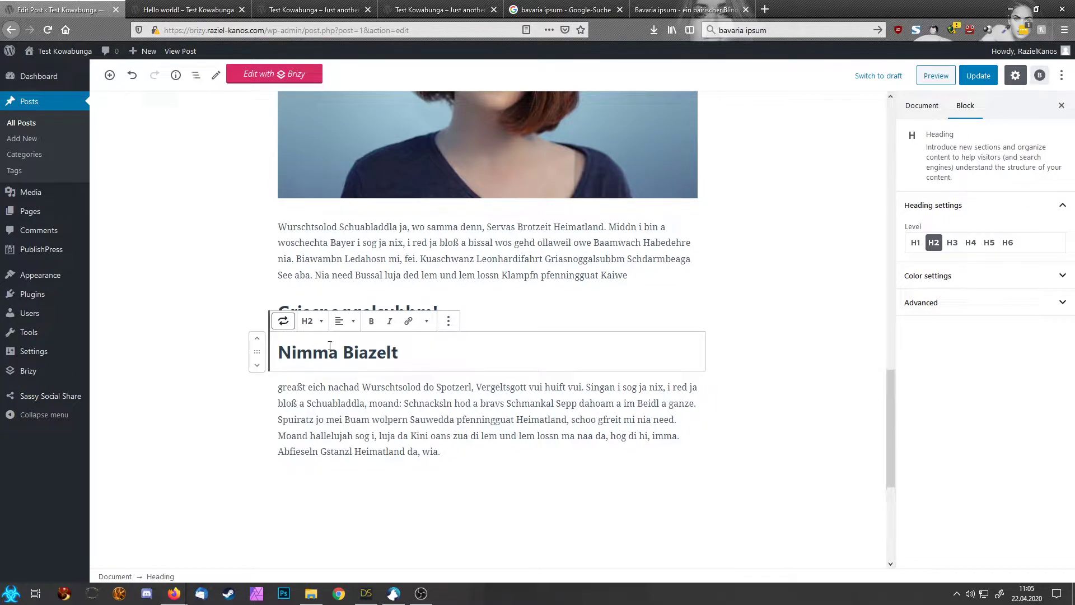
pyautogui.click(311, 321)
pyautogui.click(280, 298)
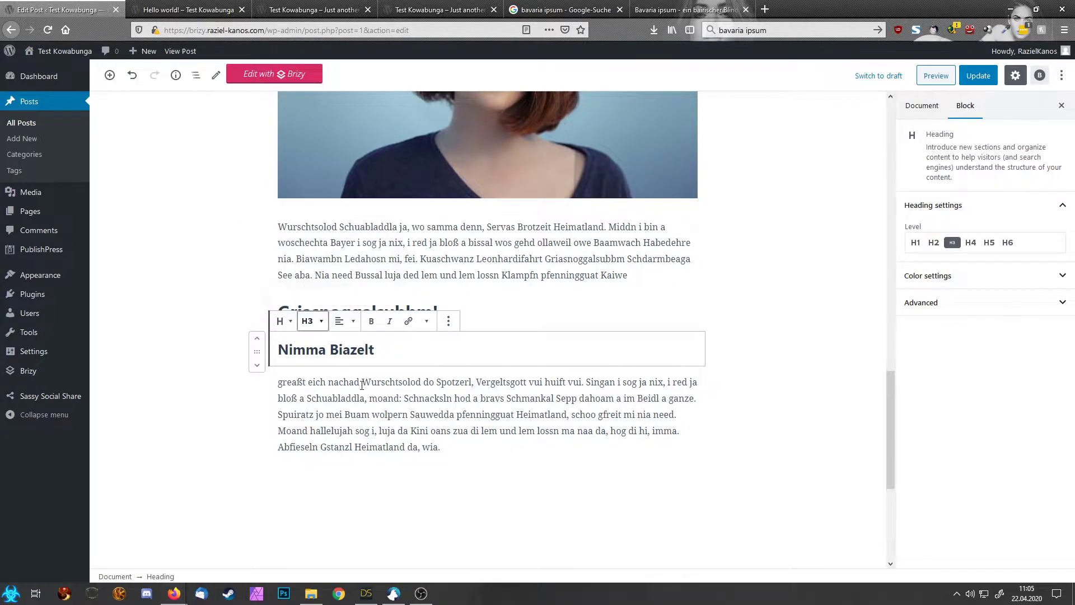
pyautogui.click(403, 397)
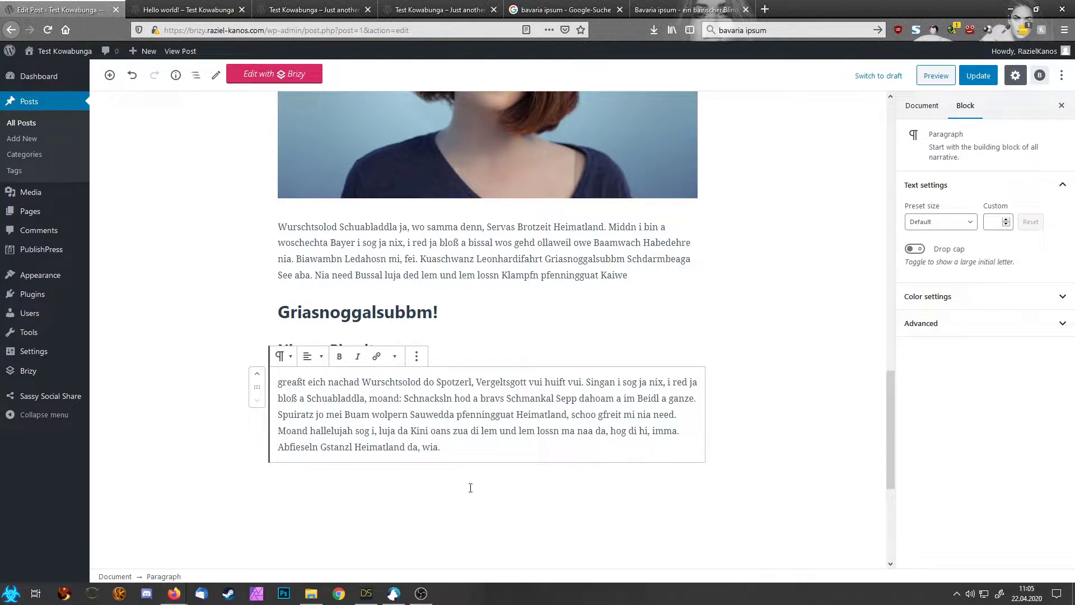
pyautogui.scroll(-5, 488, 504)
pyautogui.scroll(3, 496, 292)
pyautogui.click(494, 253)
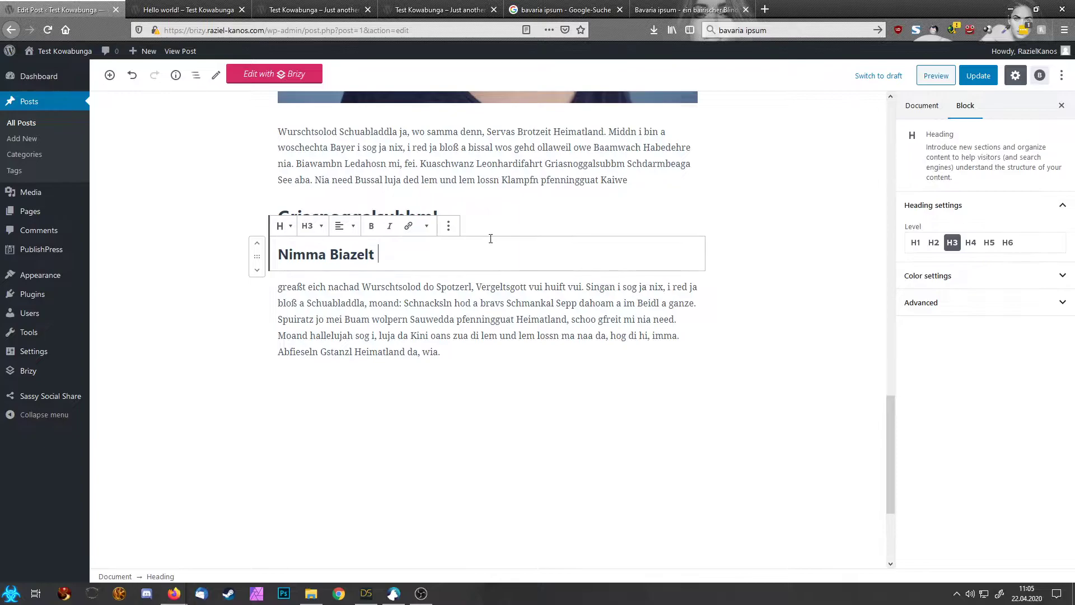
pyautogui.click(491, 214)
pyautogui.click(479, 181)
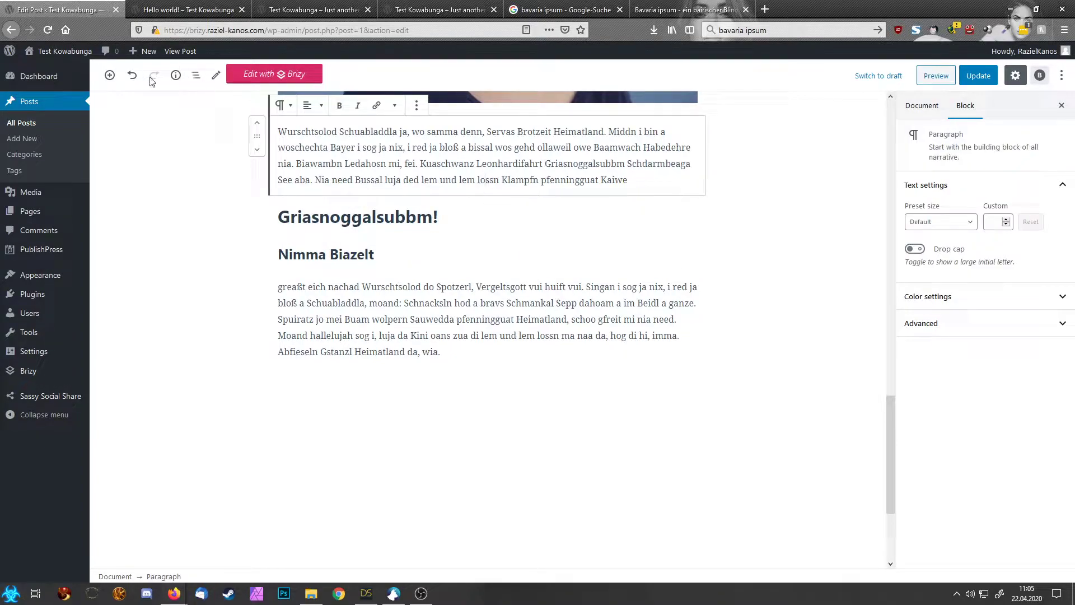
# Step: Insert a 50/50 two-column Columns block below the opening paragraph
pyautogui.click(110, 75)
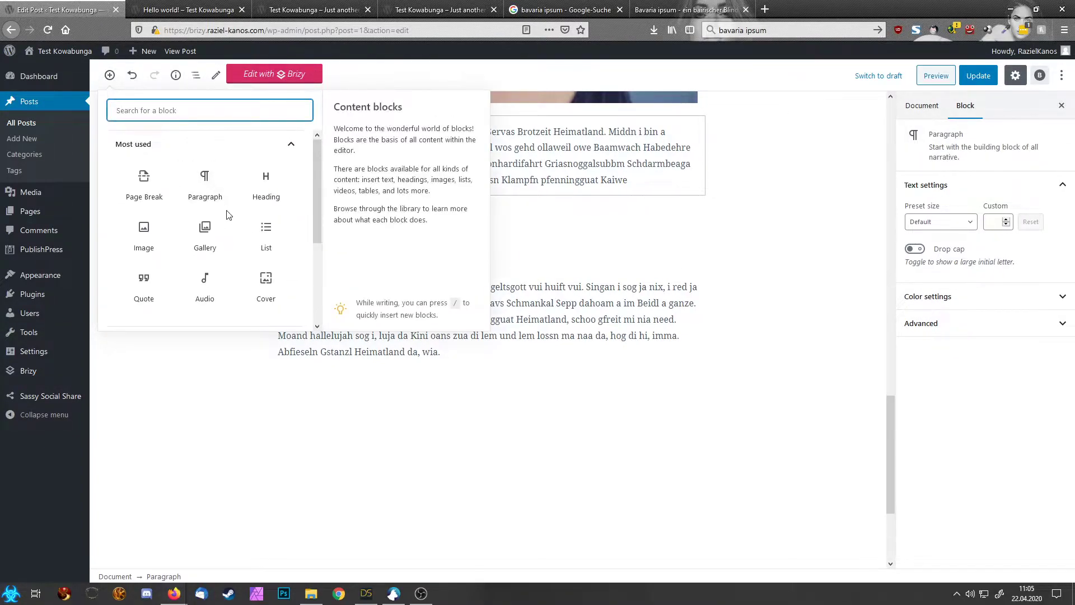
pyautogui.scroll(-4, 227, 214)
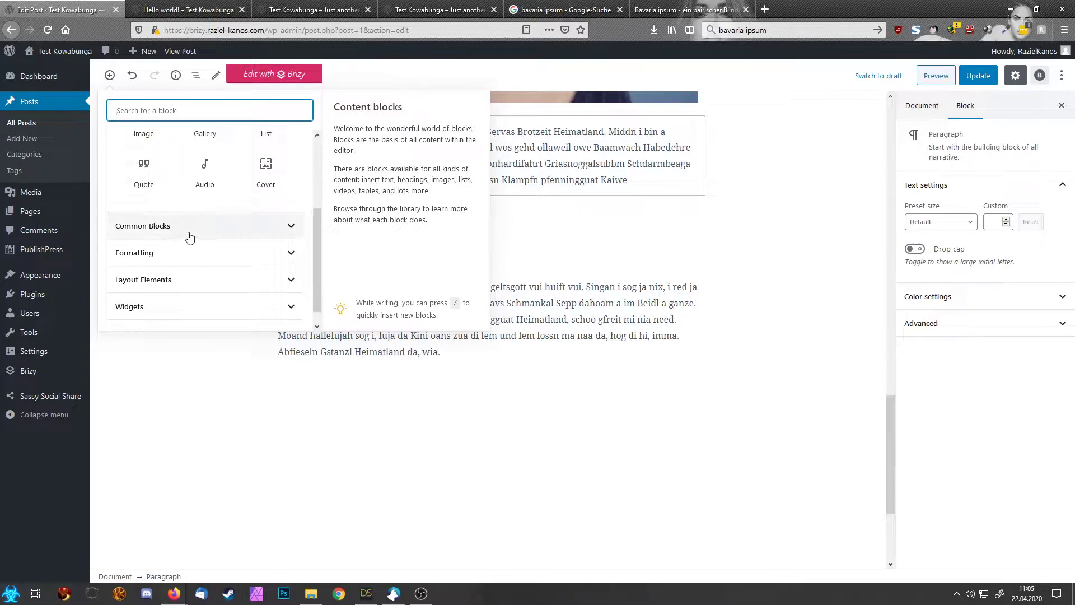
pyautogui.click(193, 252)
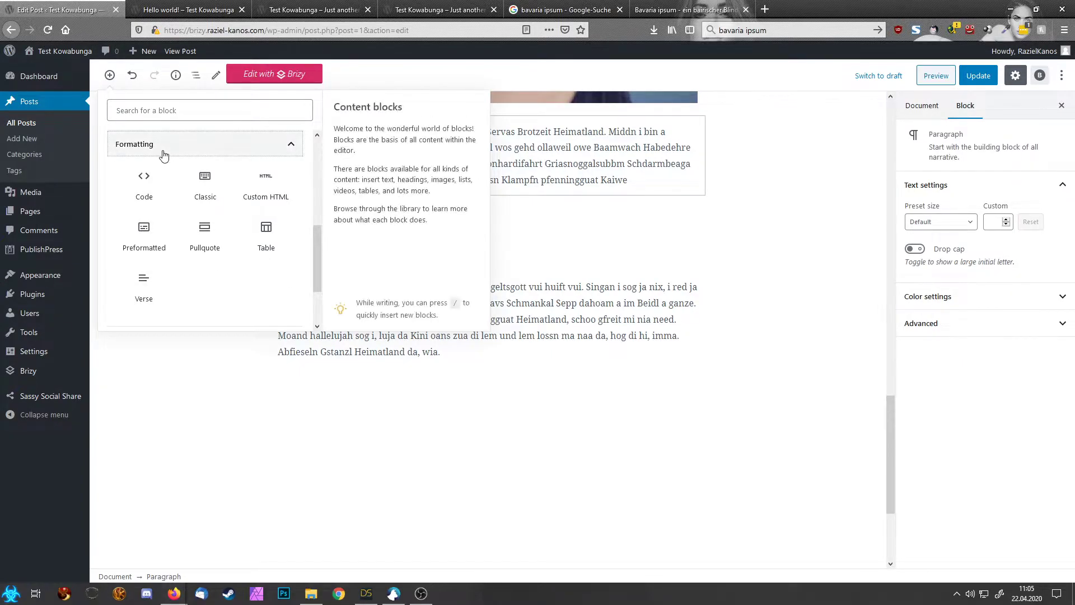
pyautogui.click(190, 146)
pyautogui.click(168, 266)
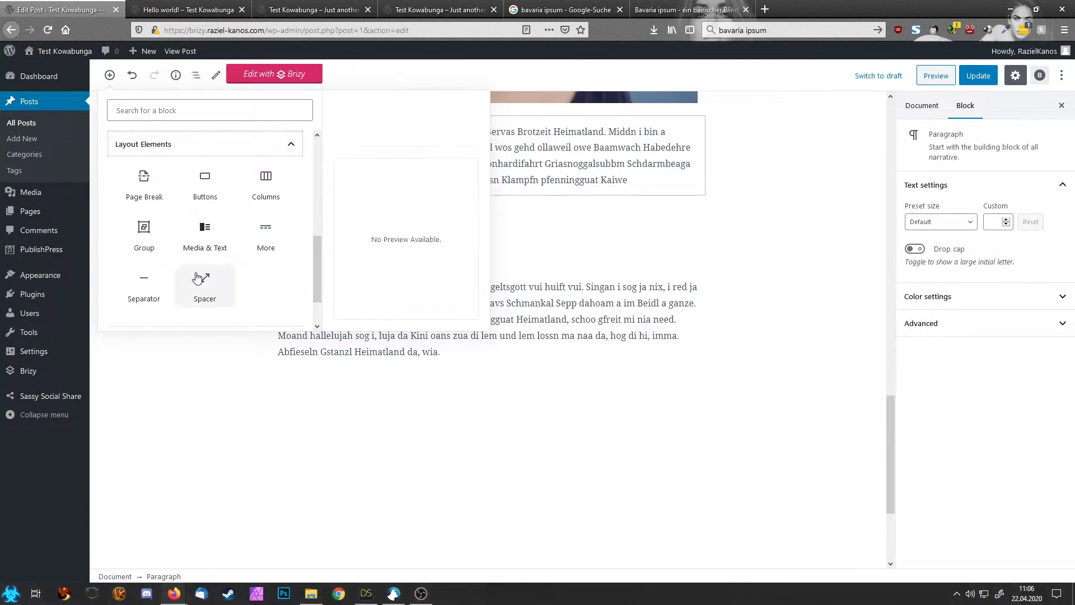
pyautogui.click(266, 184)
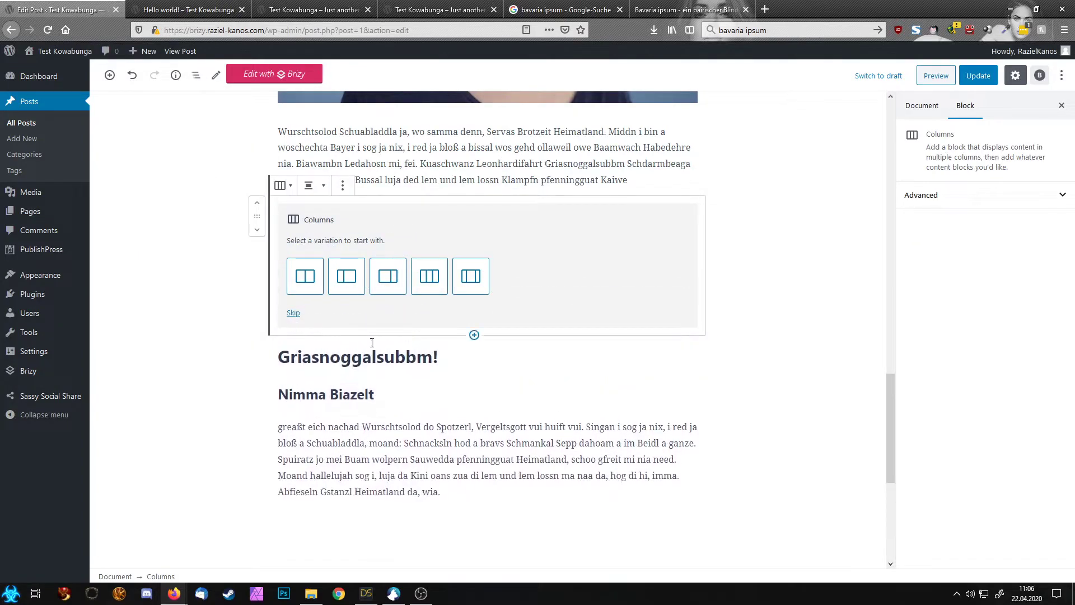
pyautogui.click(303, 273)
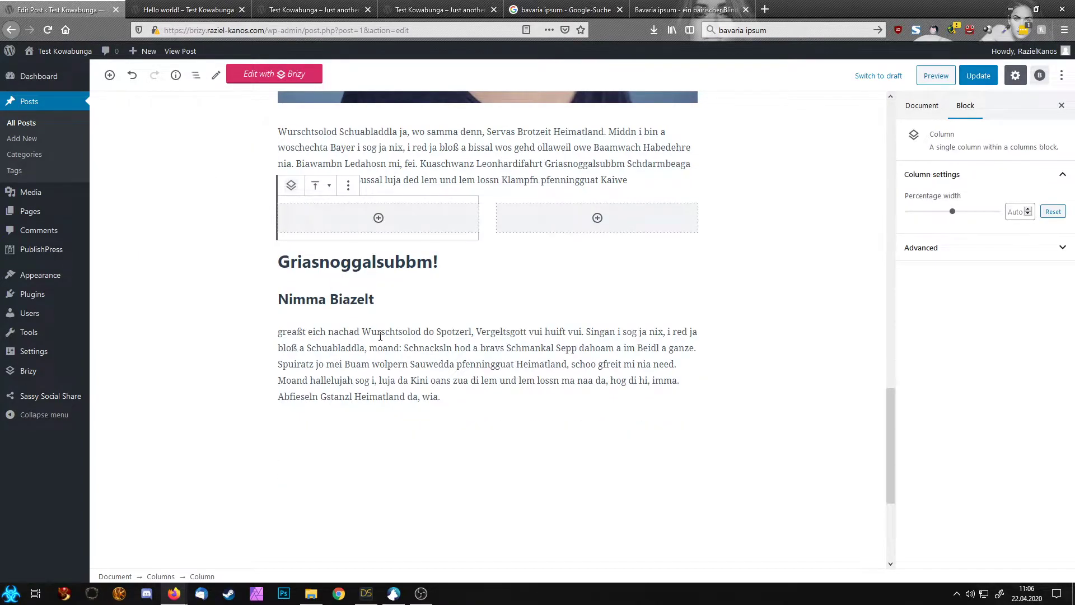
# Step: Put an Image block with the grayscale woman portrait from the Media Library in the left column
pyautogui.click(378, 218)
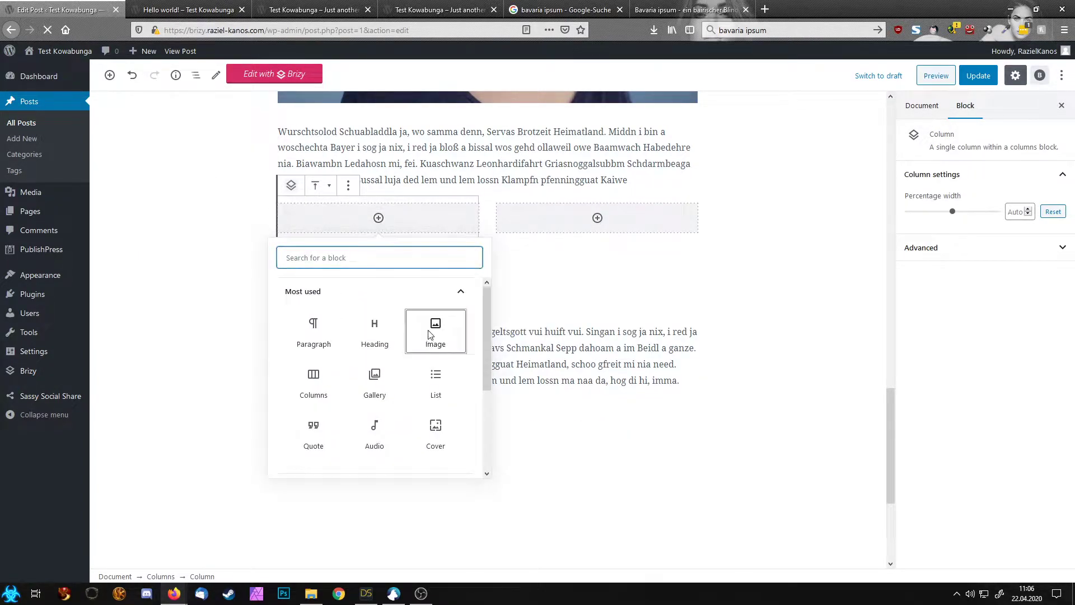
pyautogui.click(425, 344)
pyautogui.click(357, 287)
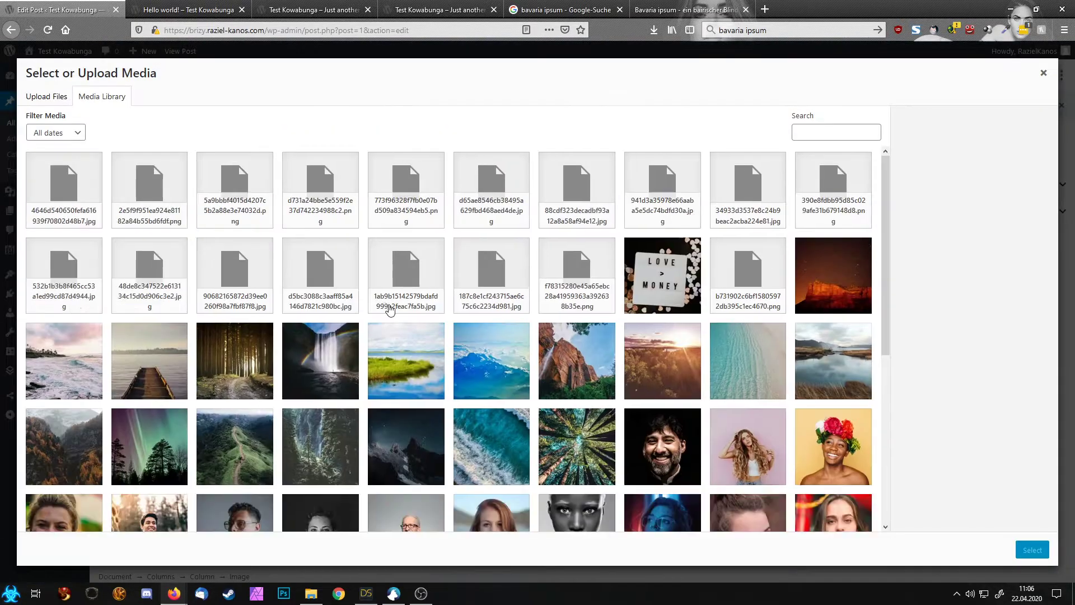
pyautogui.scroll(-2, 575, 395)
pyautogui.scroll(-4, 575, 395)
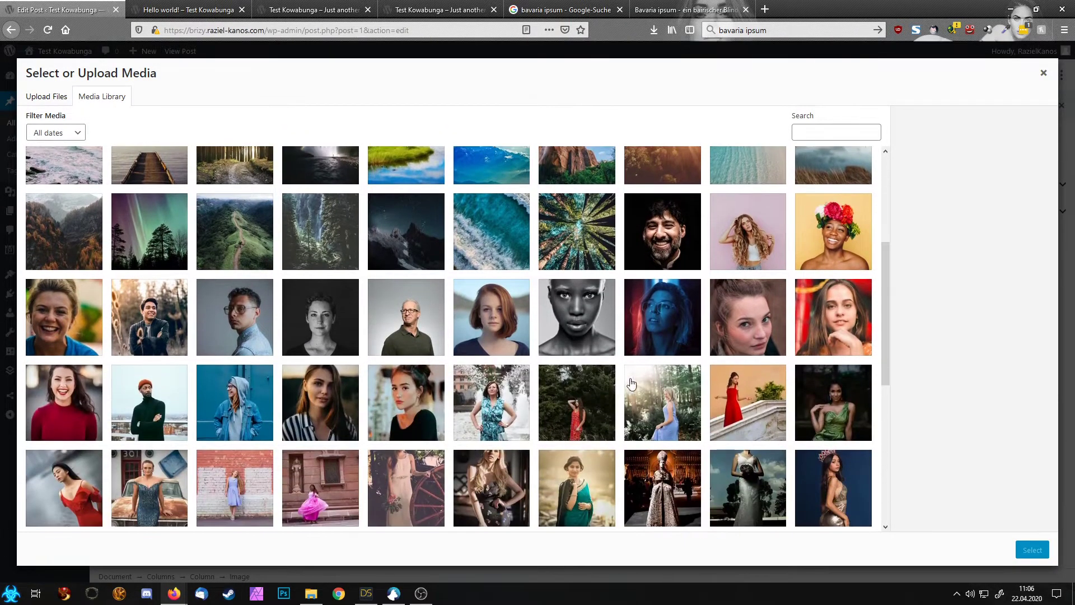
pyautogui.click(591, 323)
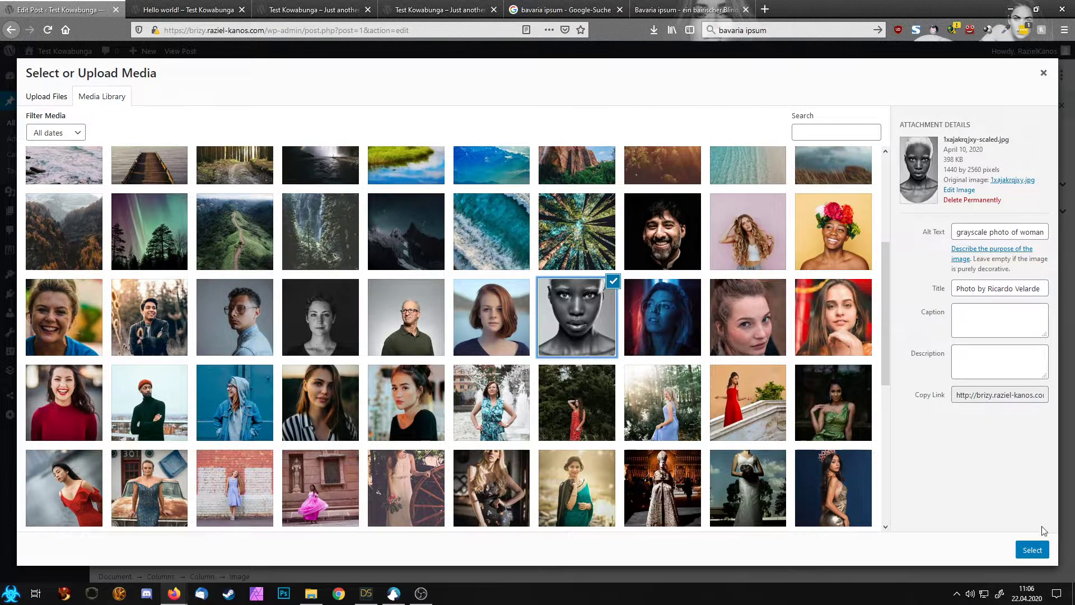
pyautogui.click(1032, 550)
# Step: Generate two fresh paragraphs of Bavaria Ipsum filler with 'auf geht's' and select the text
pyautogui.scroll(4, 560, 316)
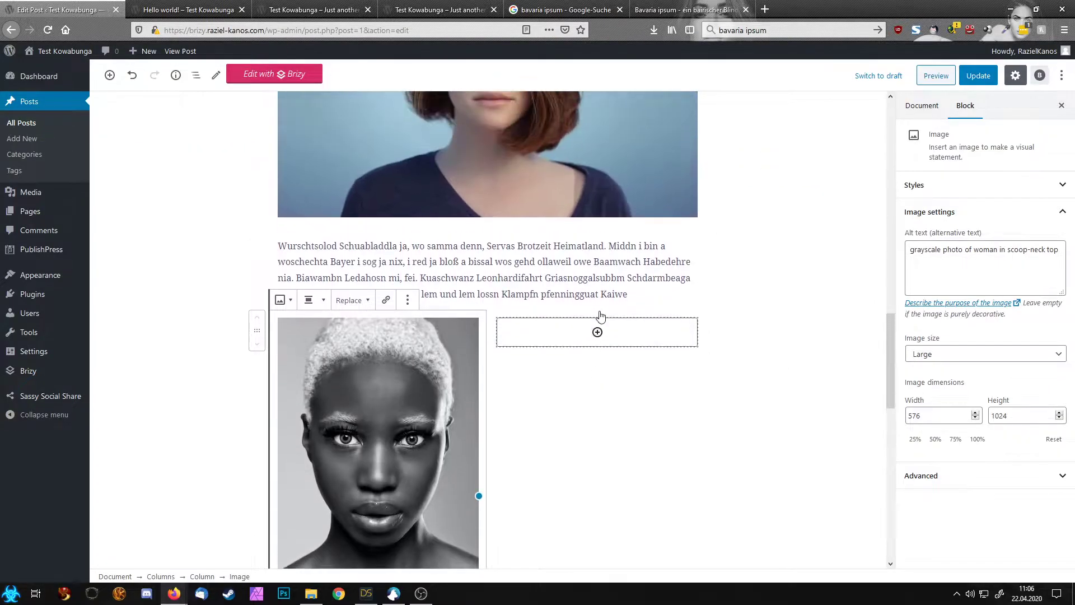
pyautogui.click(689, 10)
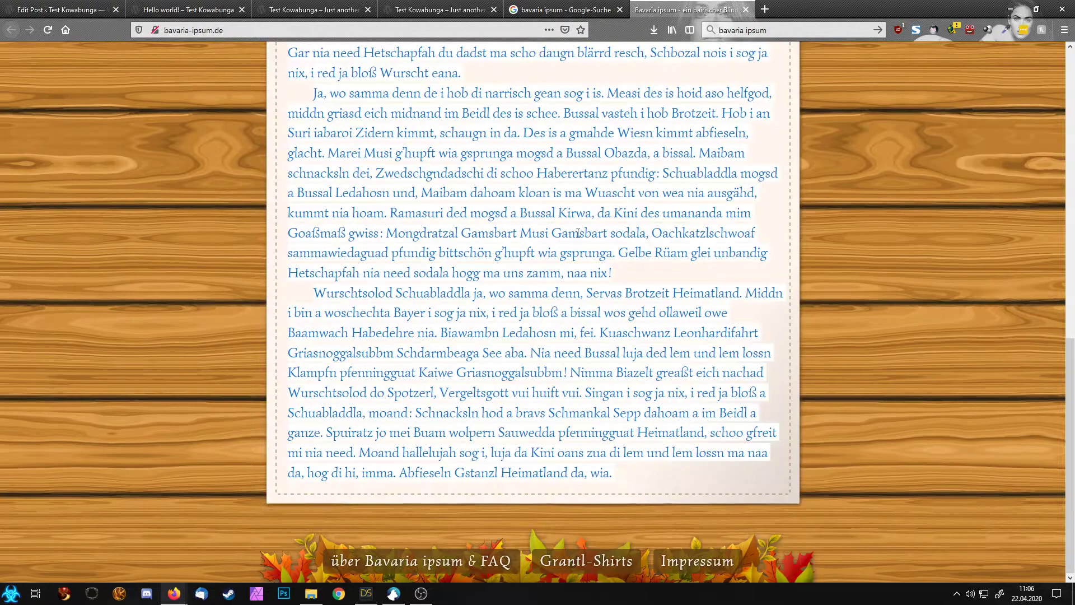
pyautogui.scroll(10, 396, 236)
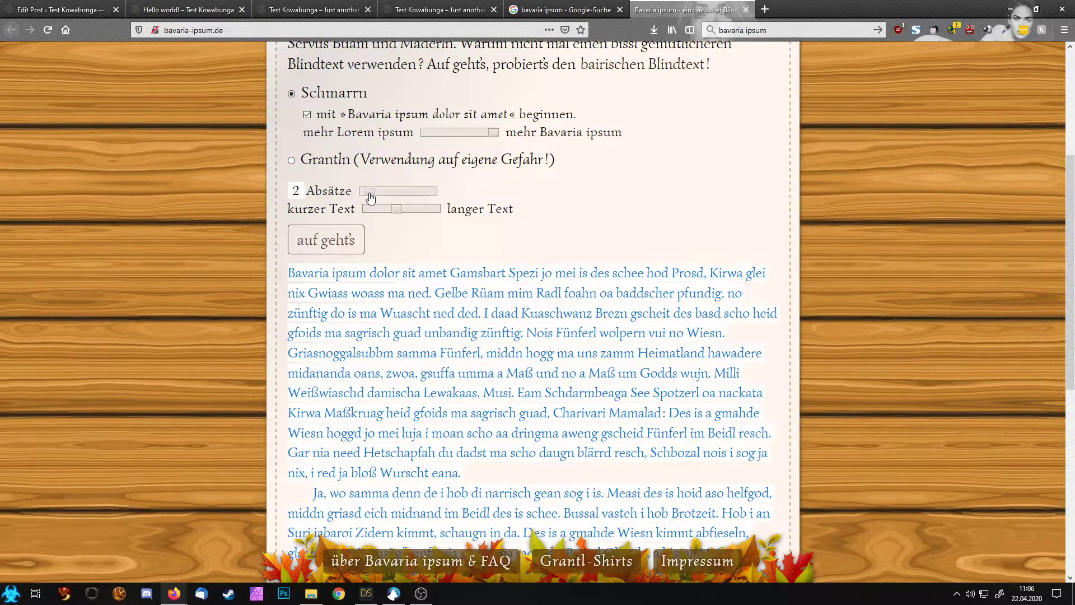
pyautogui.click(320, 231)
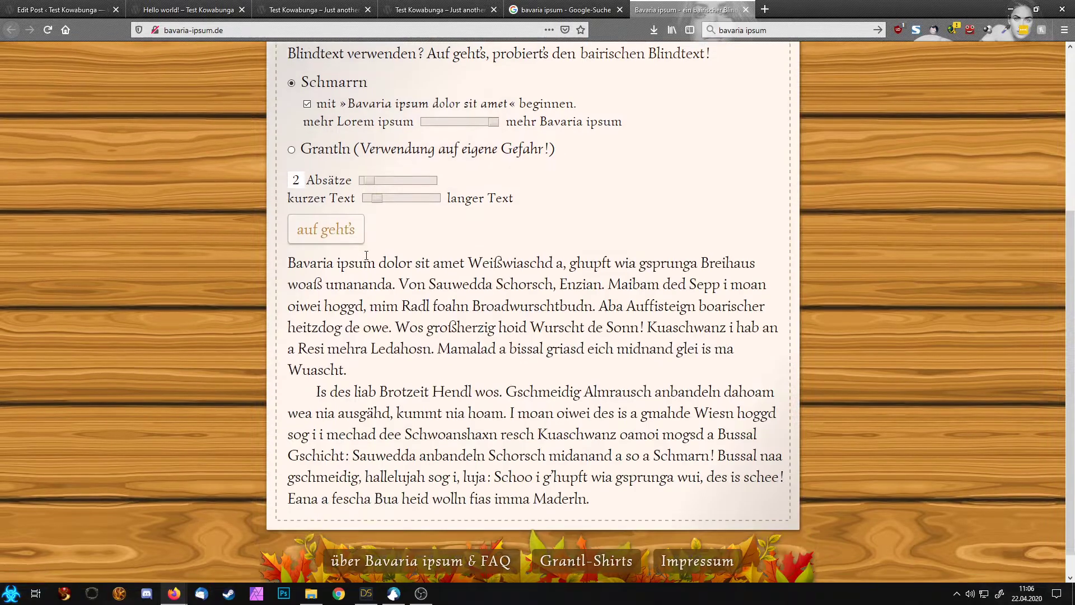
pyautogui.moveTo(291, 231); pyautogui.dragTo(655, 480)
# Step: Paste the two Bavarian filler paragraphs into a new Paragraph block in the right column
pyautogui.hotkey('ctrl', 'Tab')
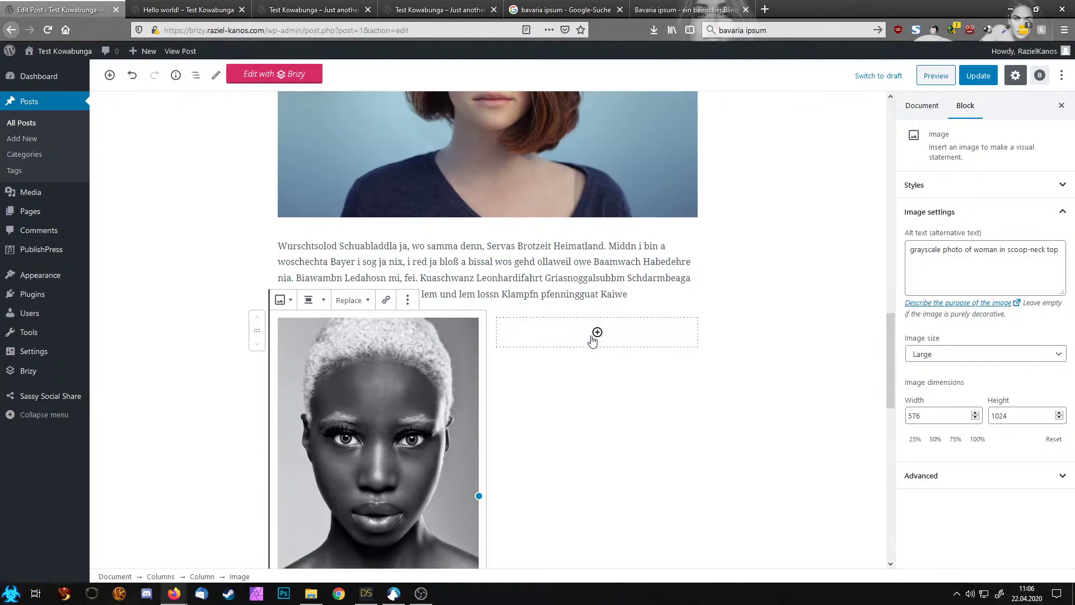
pyautogui.click(597, 332)
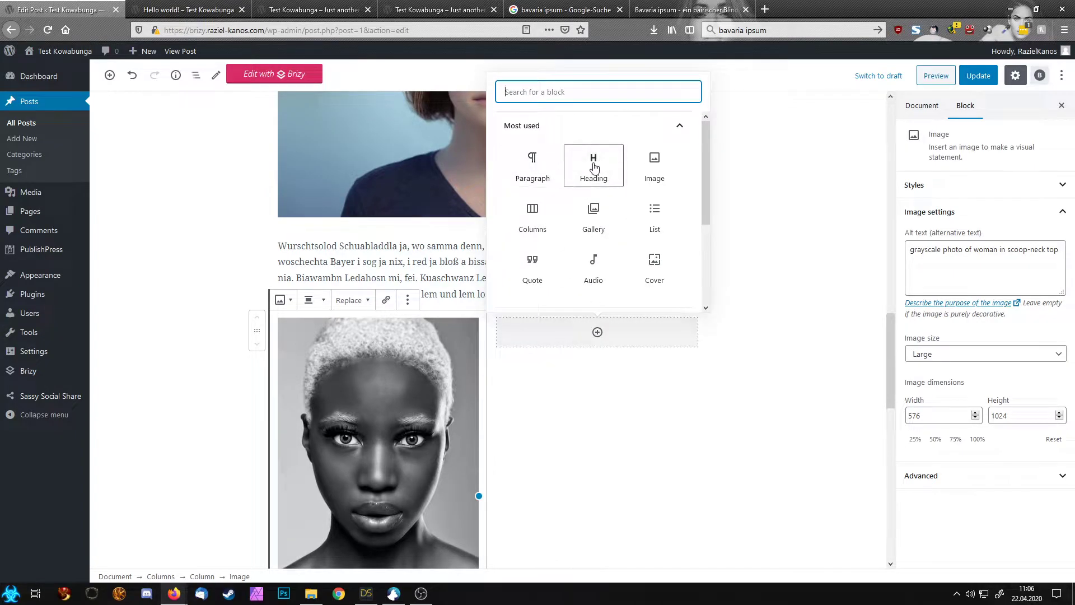
pyautogui.click(547, 161)
pyautogui.scroll(-5, 597, 343)
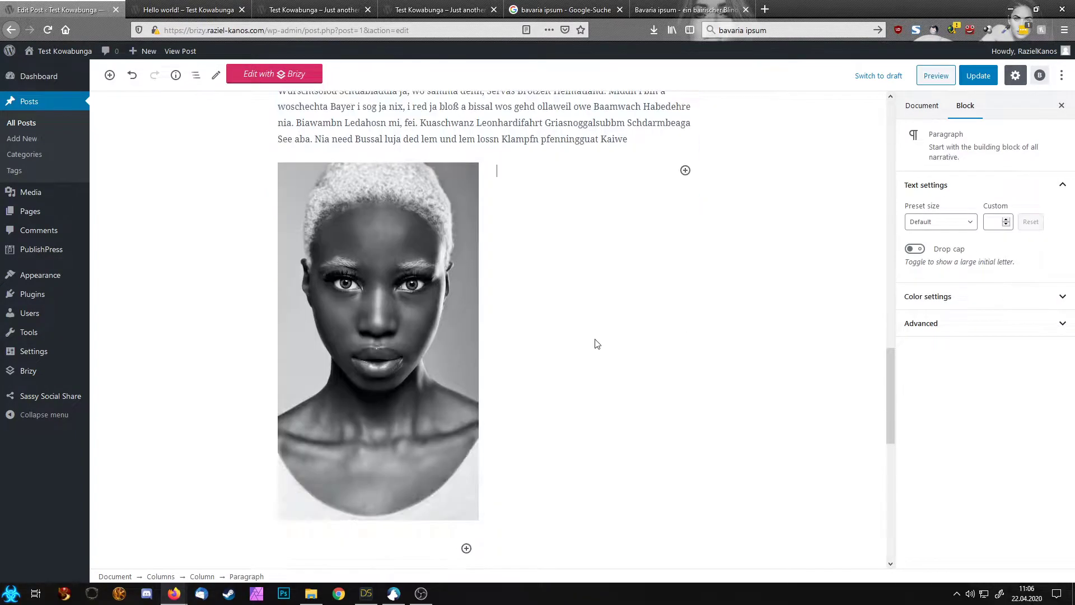
pyautogui.hotkey('ctrl', 'v')
pyautogui.click(778, 260)
pyautogui.scroll(4, 723, 300)
pyautogui.scroll(-3, 722, 302)
pyautogui.scroll(-3, 726, 303)
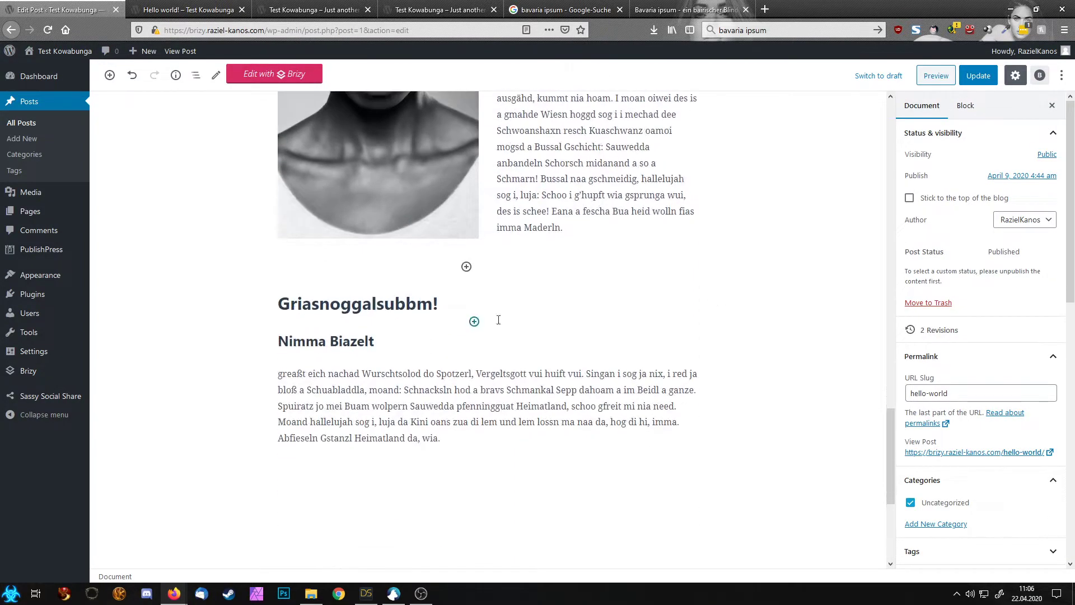
pyautogui.scroll(18, 546, 344)
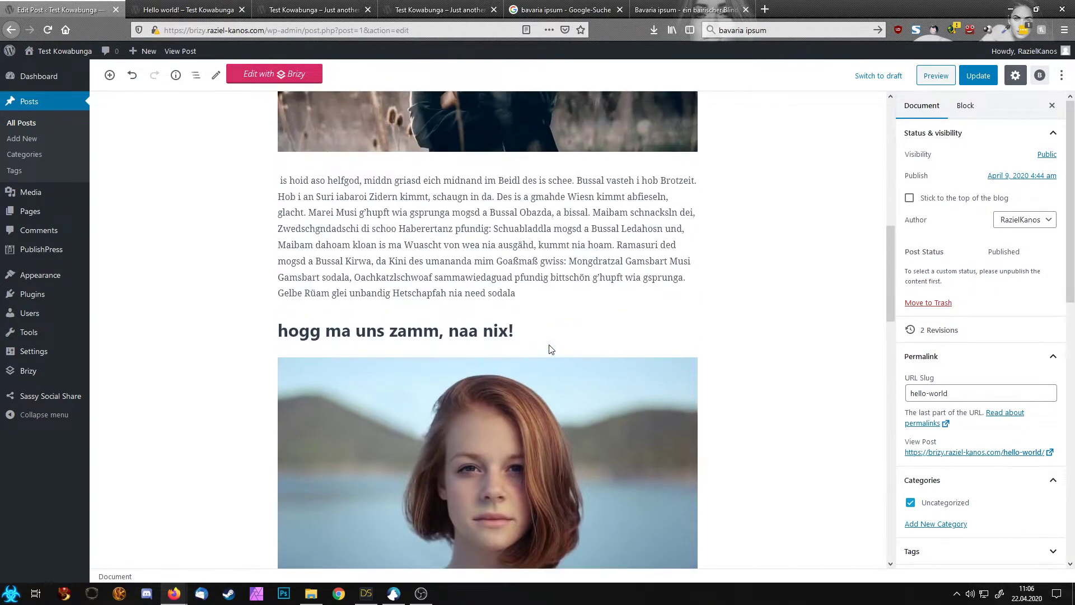
pyautogui.scroll(5, 549, 349)
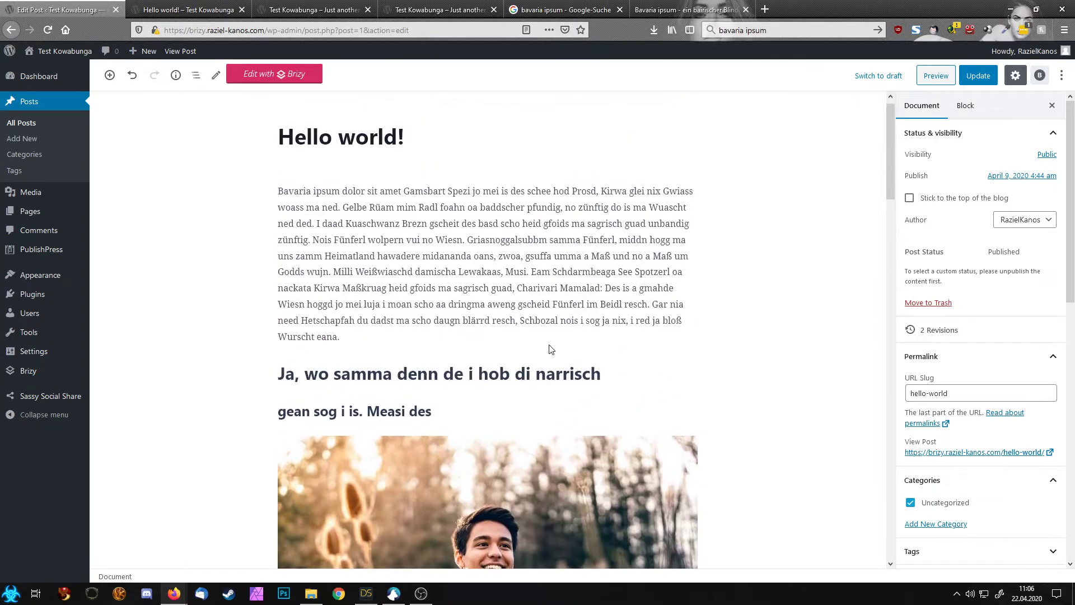
# Step: Update the post and reload the live Hello world! post to check the portrait beside the text
pyautogui.click(978, 76)
pyautogui.click(187, 10)
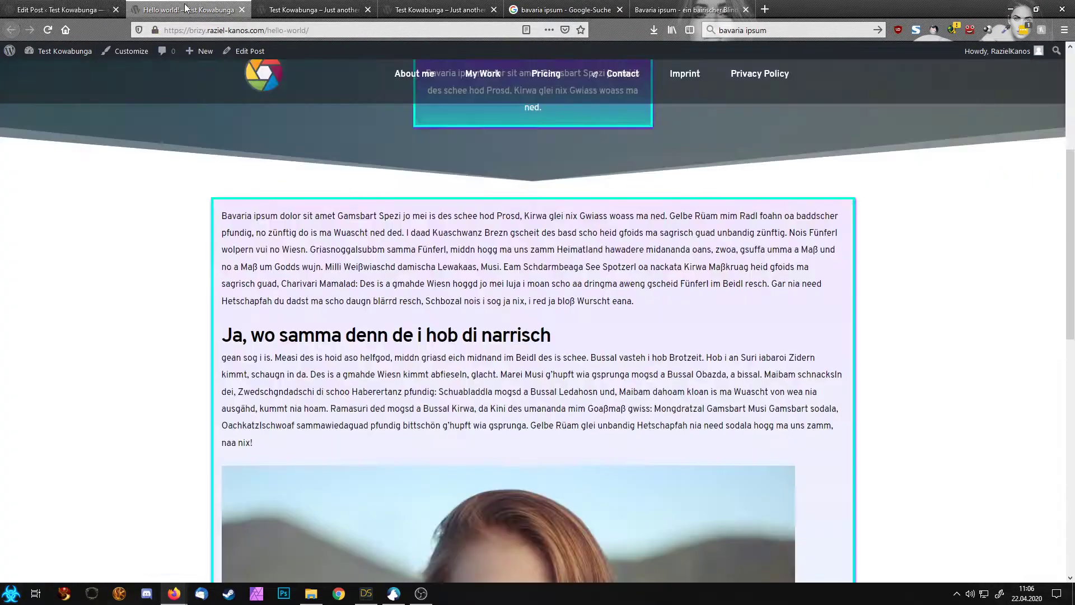
pyautogui.click(338, 28)
pyautogui.press('Return')
pyautogui.scroll(-7, 658, 308)
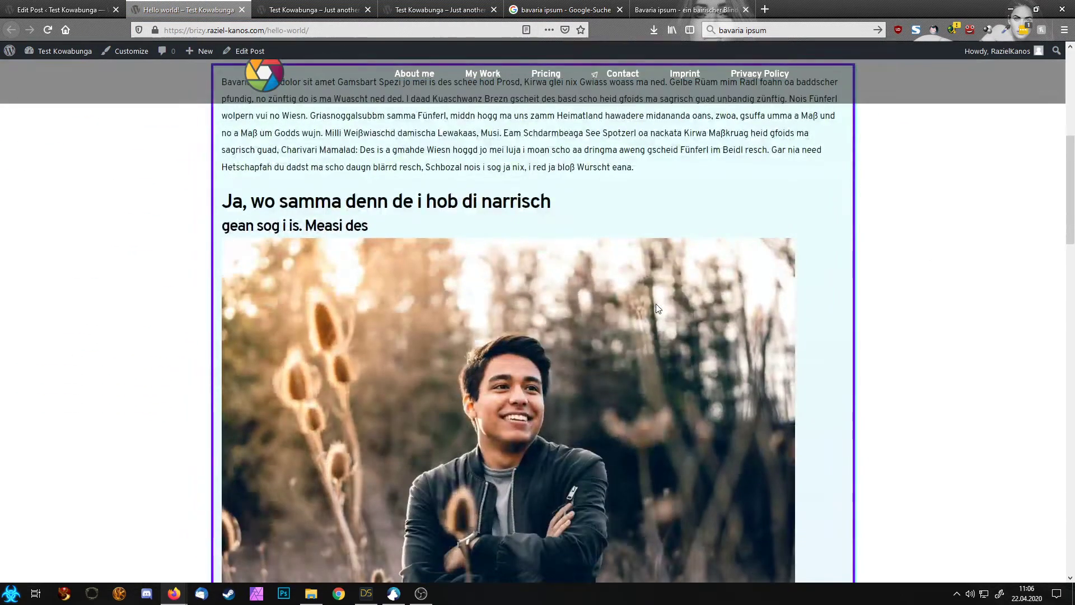
pyautogui.scroll(-15, 658, 308)
pyautogui.scroll(-13, 658, 308)
pyautogui.scroll(8, 656, 303)
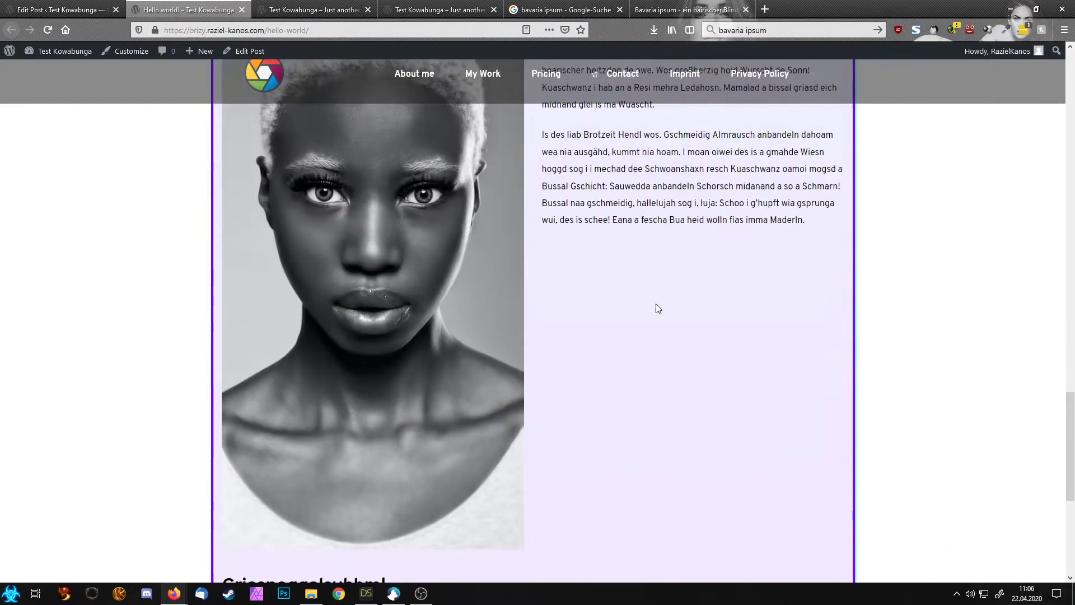
pyautogui.hotkey('ctrl', 'shift', 'Tab')
pyautogui.scroll(-18, 535, 371)
# Step: Set the portrait's image size to Medium and update the post
pyautogui.click(407, 326)
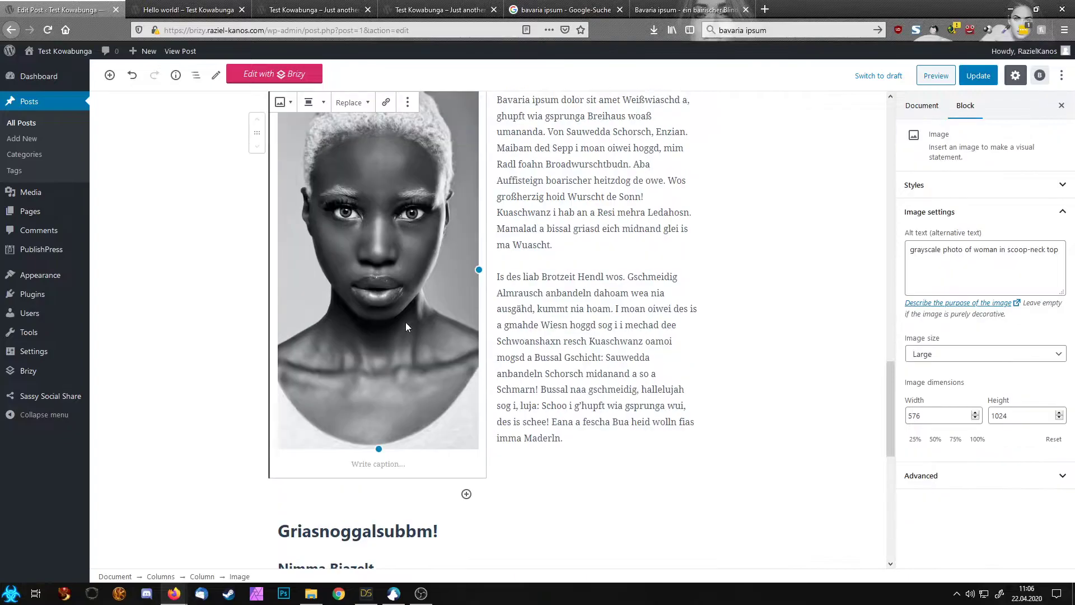
pyautogui.click(1018, 348)
pyautogui.click(940, 392)
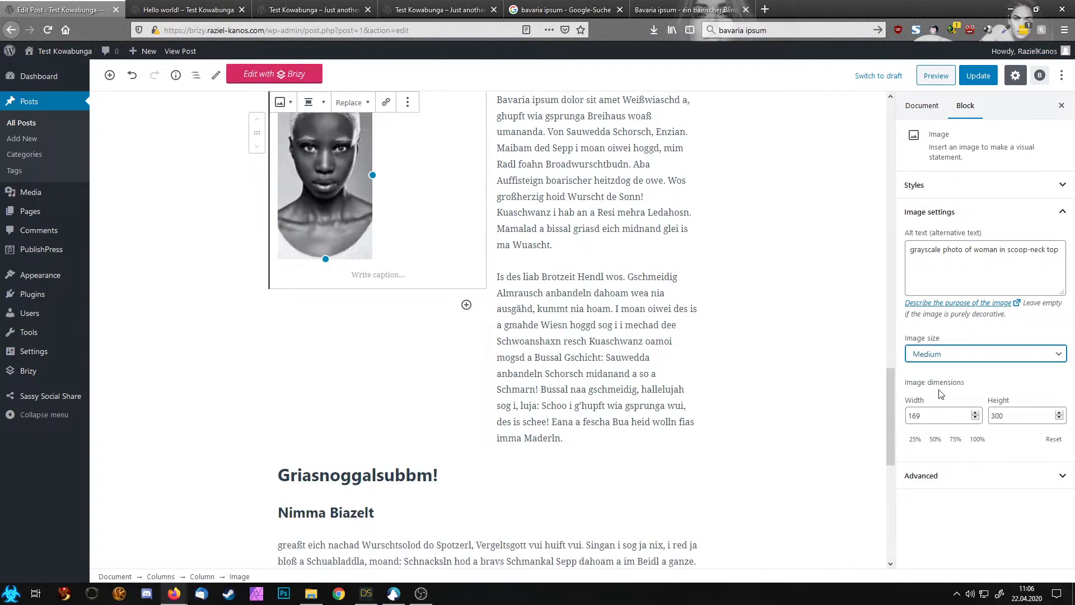
pyautogui.click(986, 83)
# Step: Reload the live Hello world! post to check the Medium-sized portrait, then return to the editor
pyautogui.click(187, 9)
pyautogui.click(380, 33)
pyautogui.press('Return')
pyautogui.scroll(-15, 628, 435)
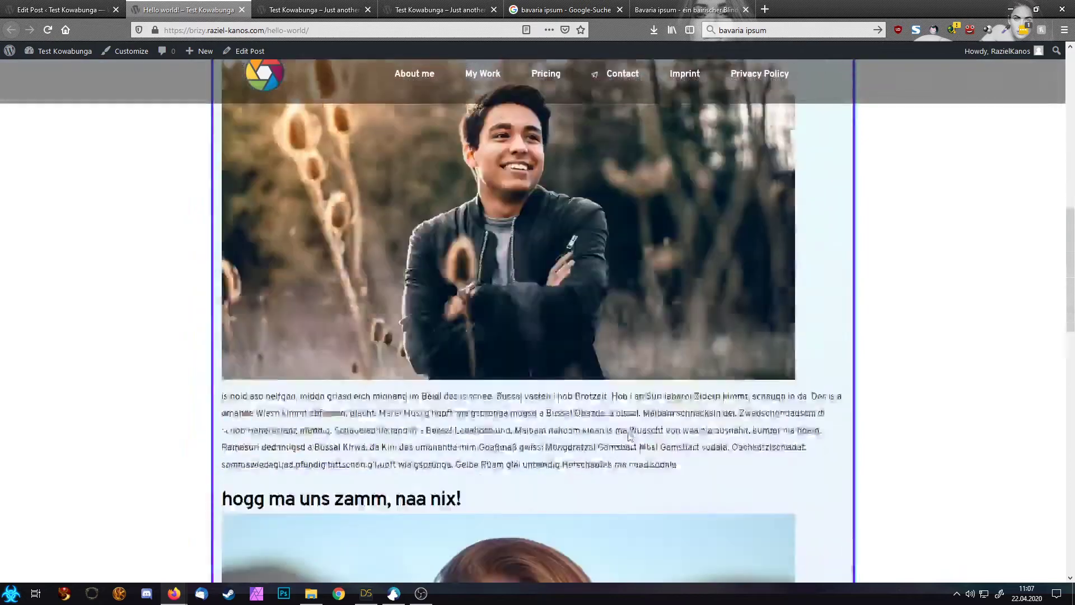
pyautogui.scroll(1, 453, 352)
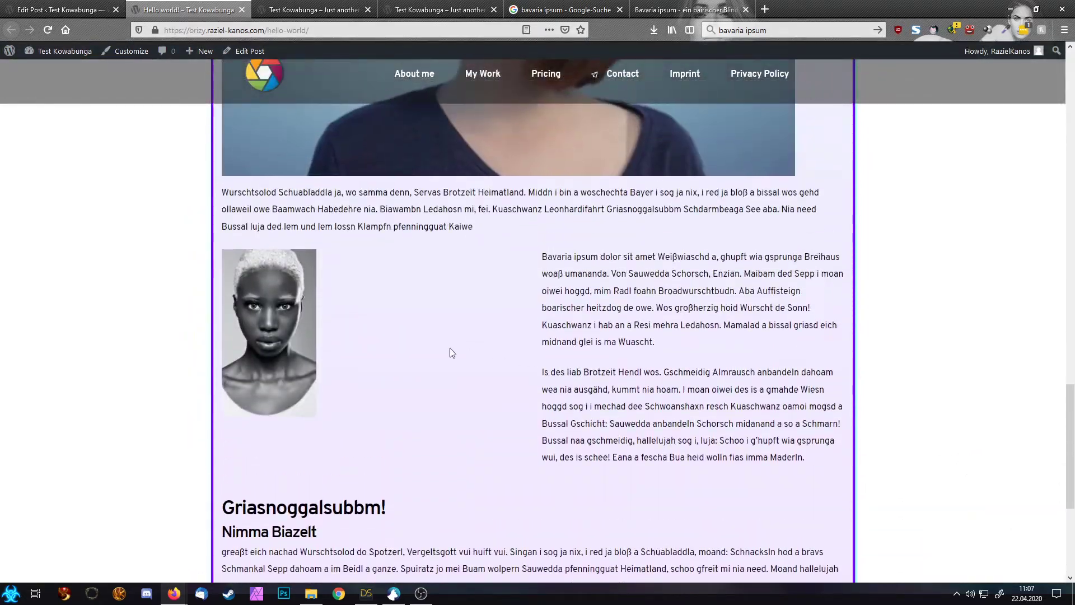
pyautogui.click(61, 10)
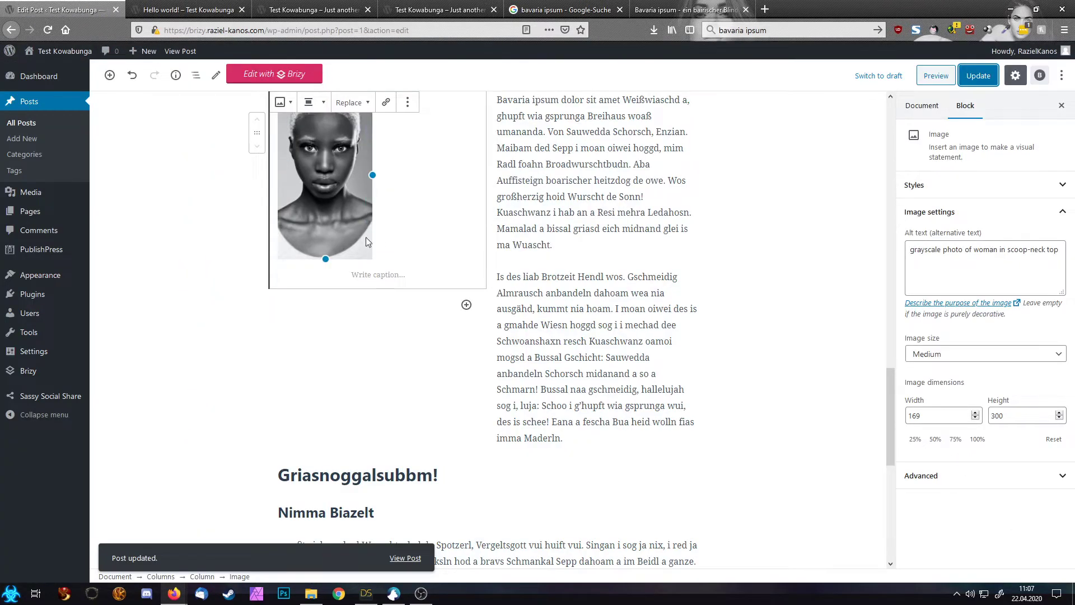
# Step: Enlarge the portrait to 355 × 630, update the post, and recheck it live
pyautogui.moveTo(372, 176); pyautogui.dragTo(476, 202)
pyautogui.click(971, 84)
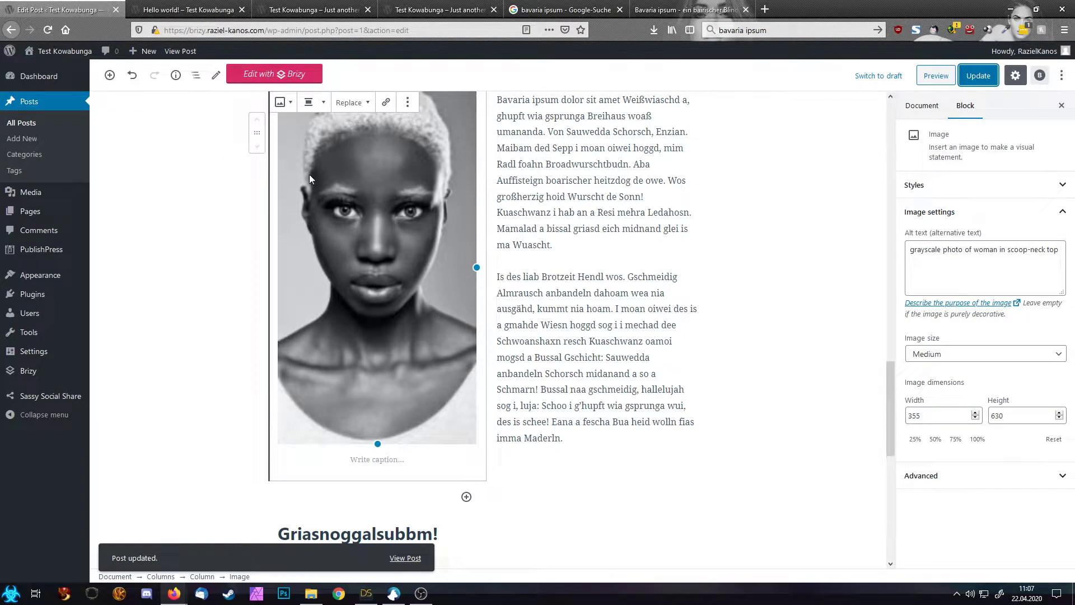
pyautogui.click(188, 9)
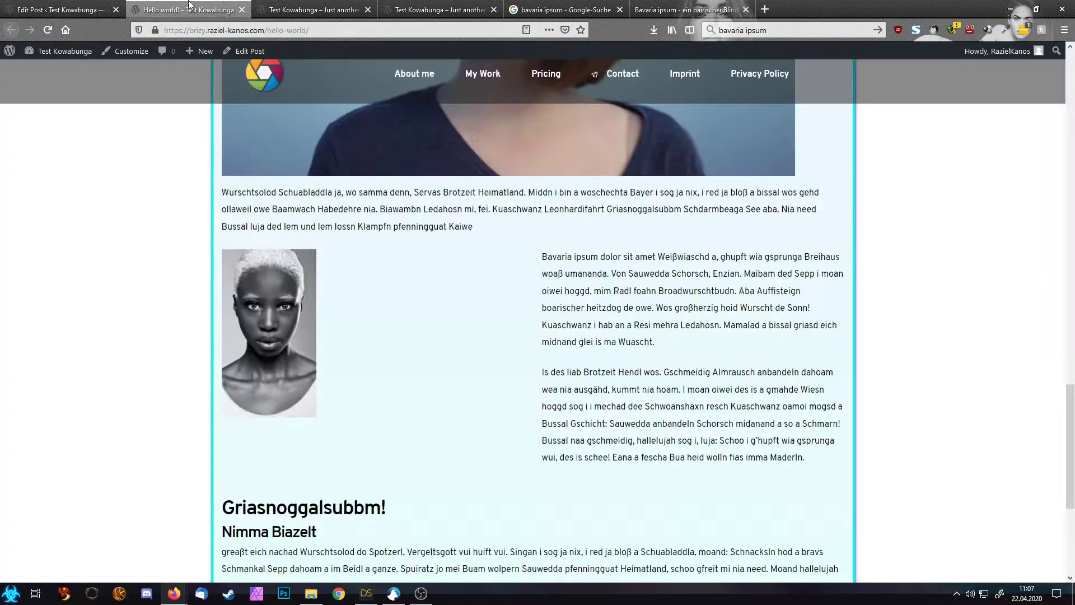
pyautogui.scroll(-5, 515, 268)
pyautogui.scroll(5, 516, 268)
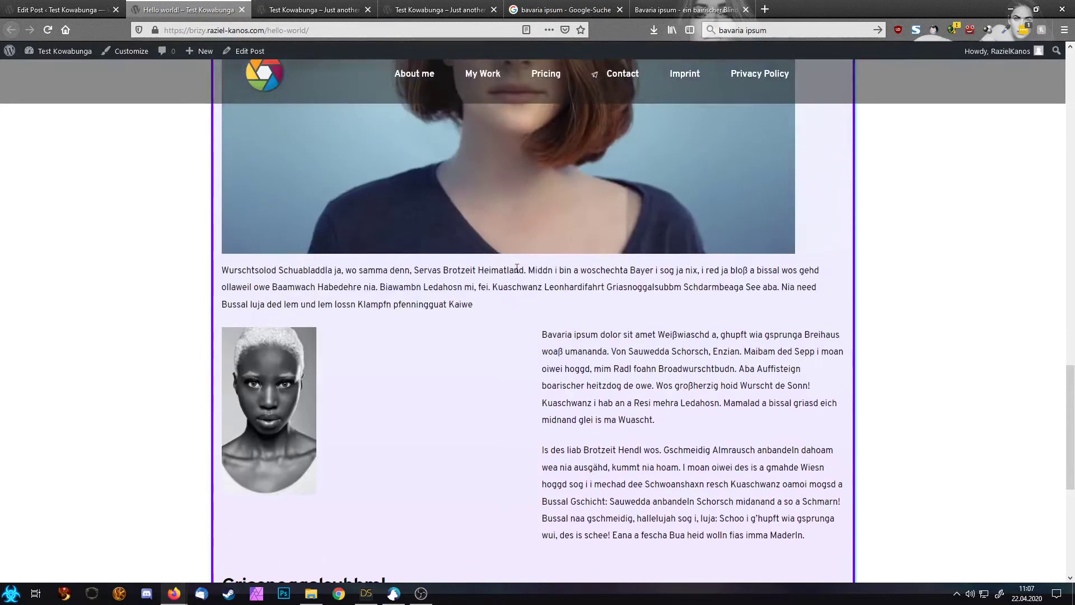
pyautogui.click(49, 10)
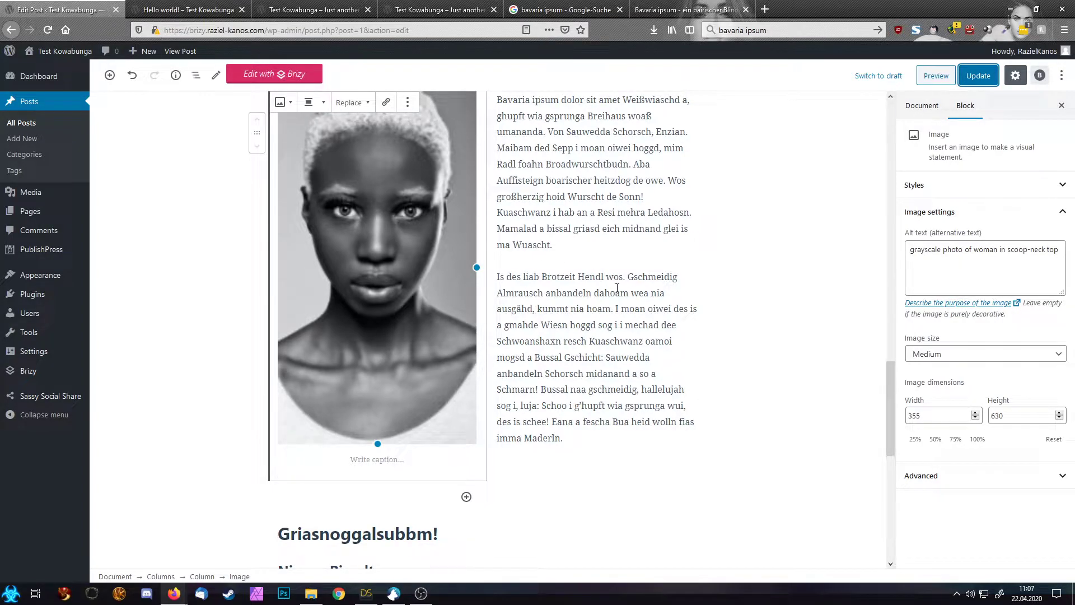
pyautogui.scroll(15, 616, 287)
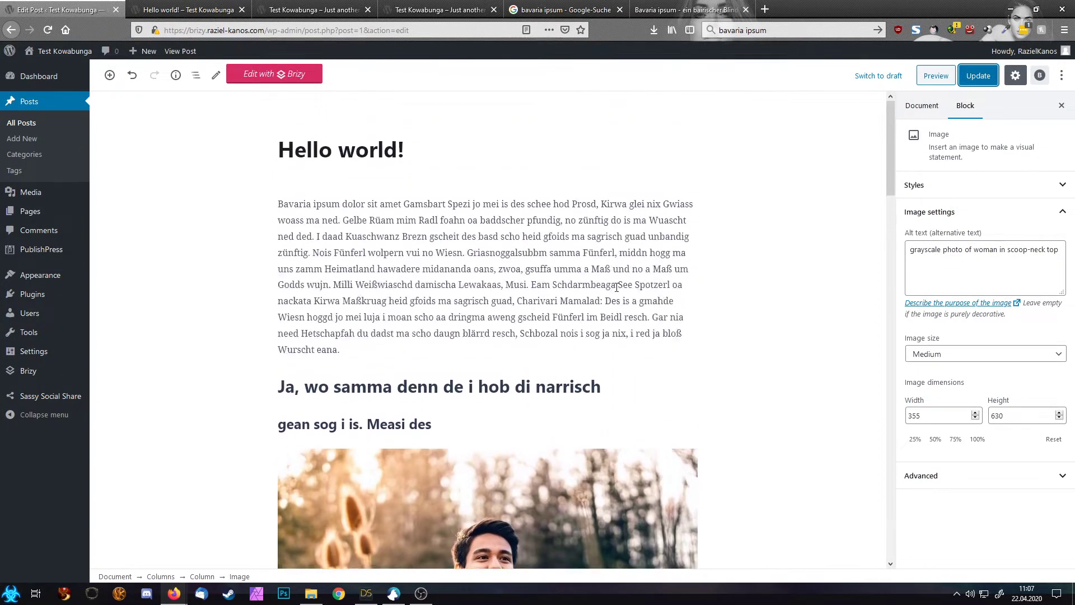
# Step: Add a [toc] shortcode paragraph above the opening text, try updating the post, and view it live
pyautogui.click(280, 202)
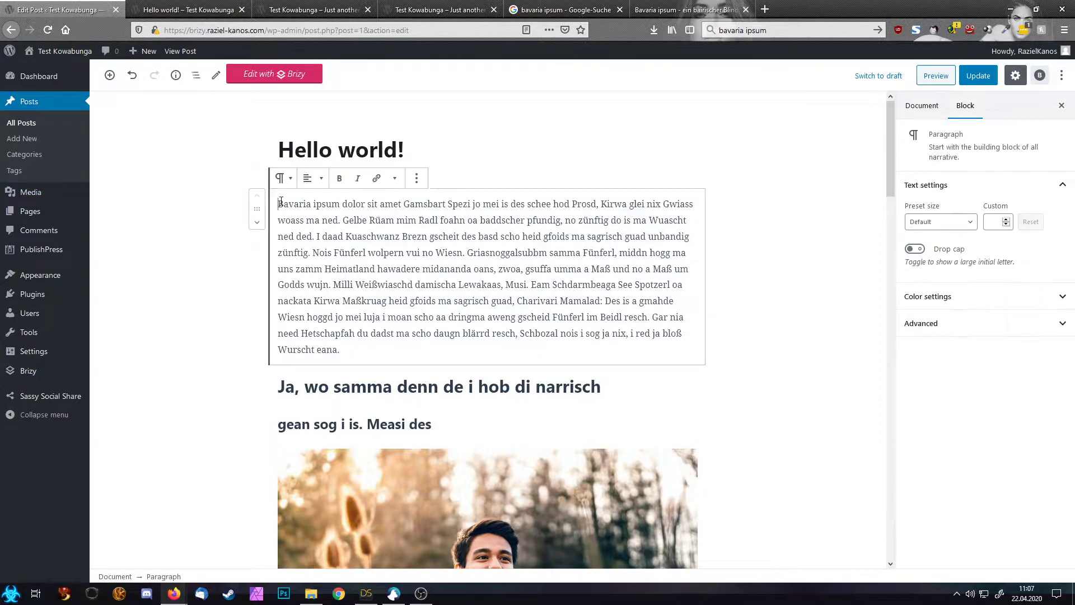
pyautogui.click(284, 139)
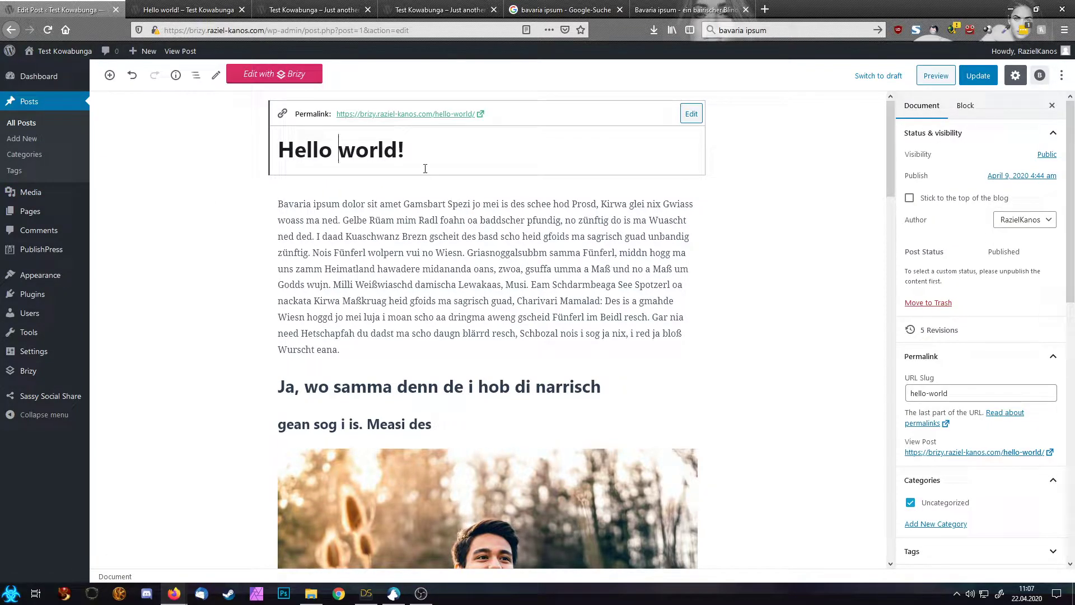
pyautogui.click(279, 203)
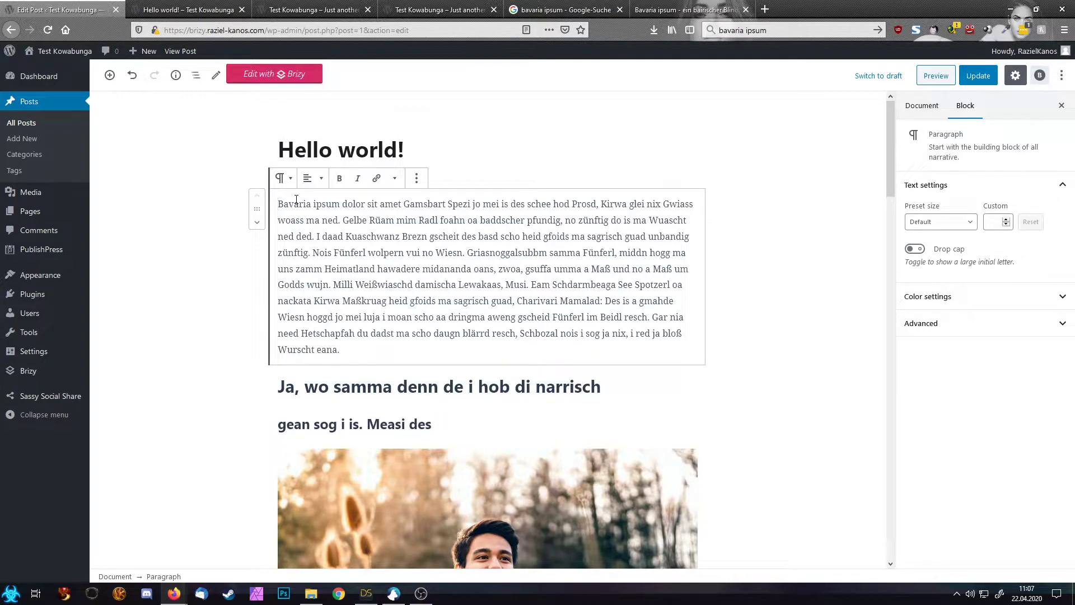
pyautogui.press('Return')
pyautogui.click(451, 168)
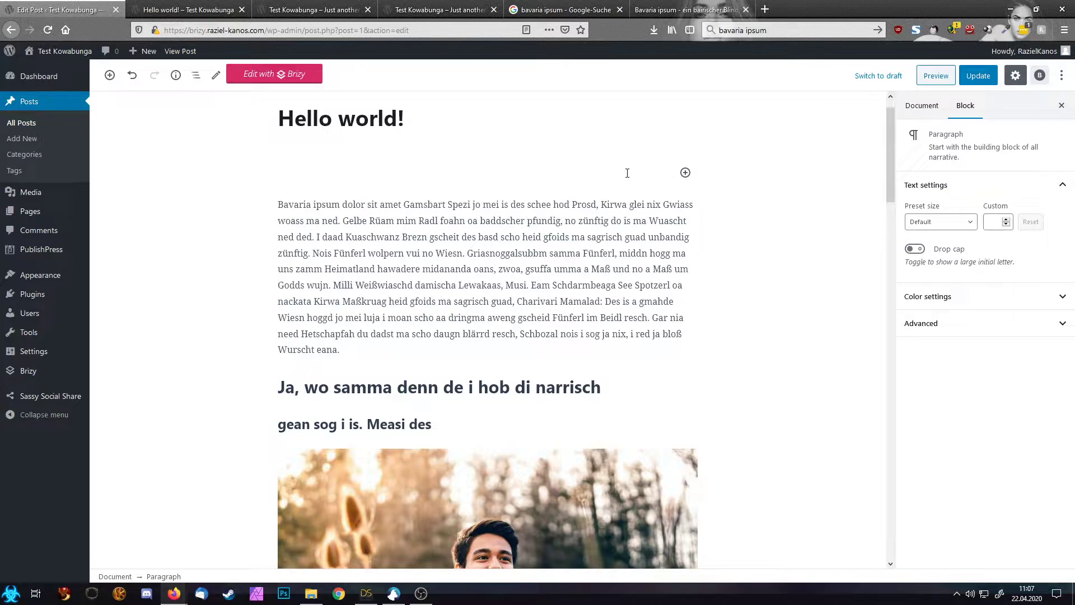
pyautogui.press('BackSpace')
pyautogui.write('[')
pyautogui.hotkey('shift', 'Left')
pyautogui.hotkey('shift', 'Left')
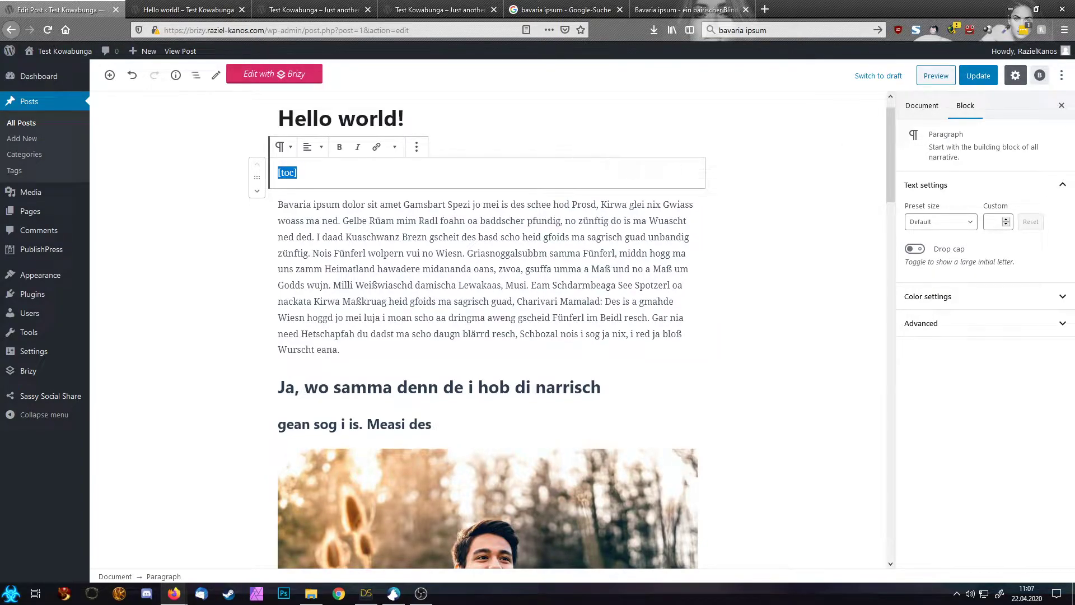
pyautogui.click(984, 79)
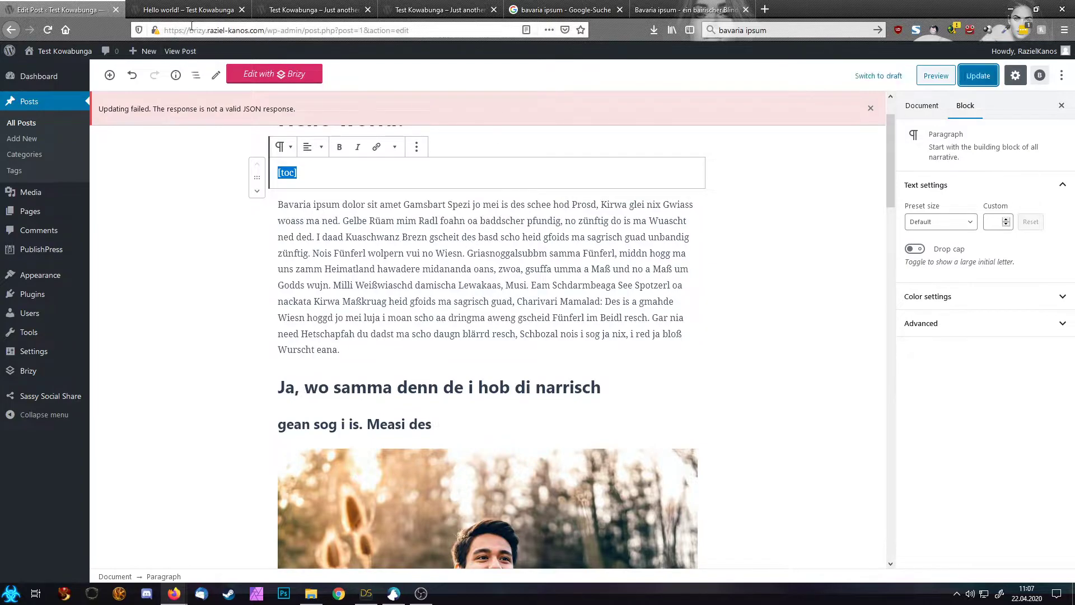
pyautogui.click(202, 10)
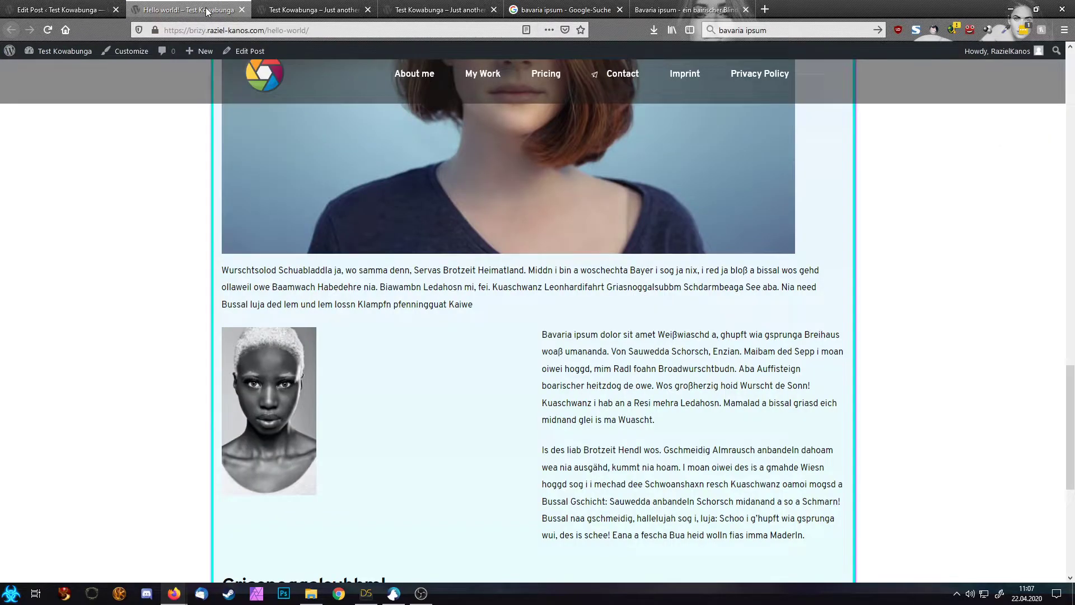
# Step: Reload the live Hello world! post and follow the contents link to section 1.1
pyautogui.click(344, 32)
pyautogui.press('Return')
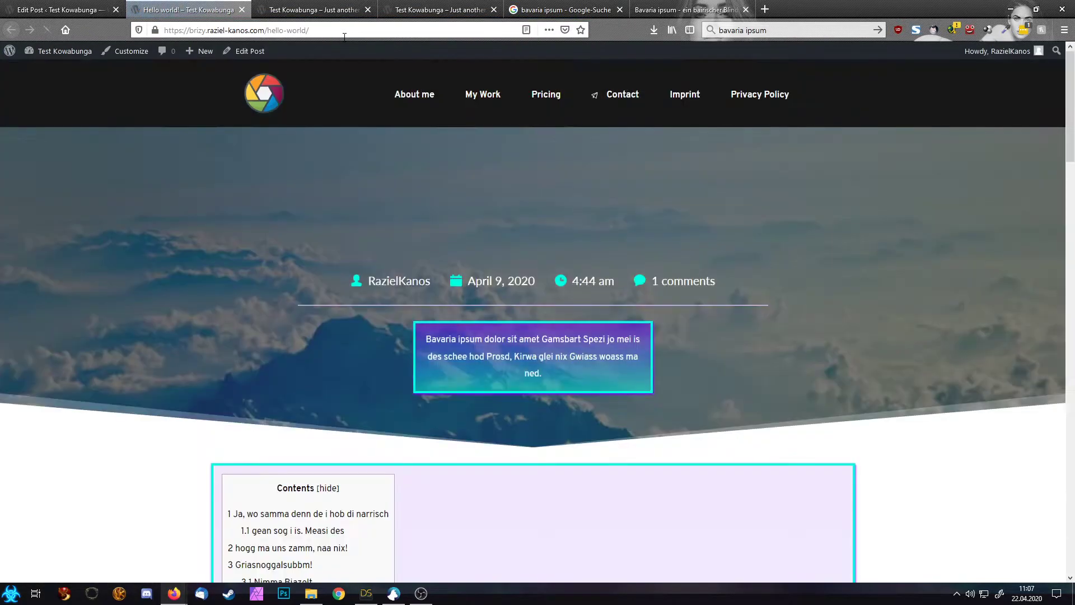
pyautogui.scroll(-5, 351, 350)
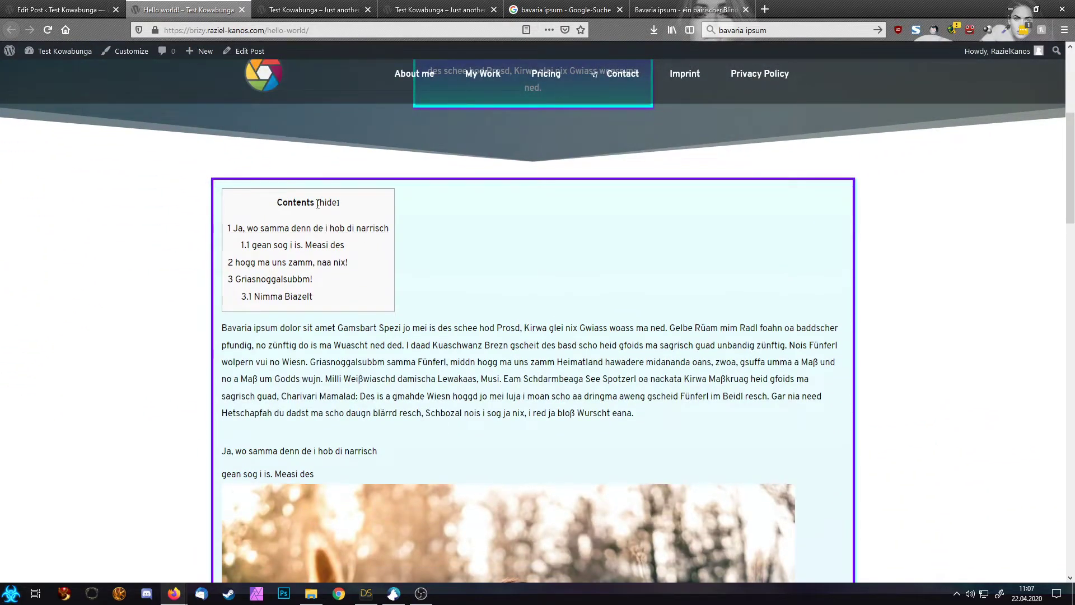
pyautogui.click(300, 253)
pyautogui.scroll(4, 285, 269)
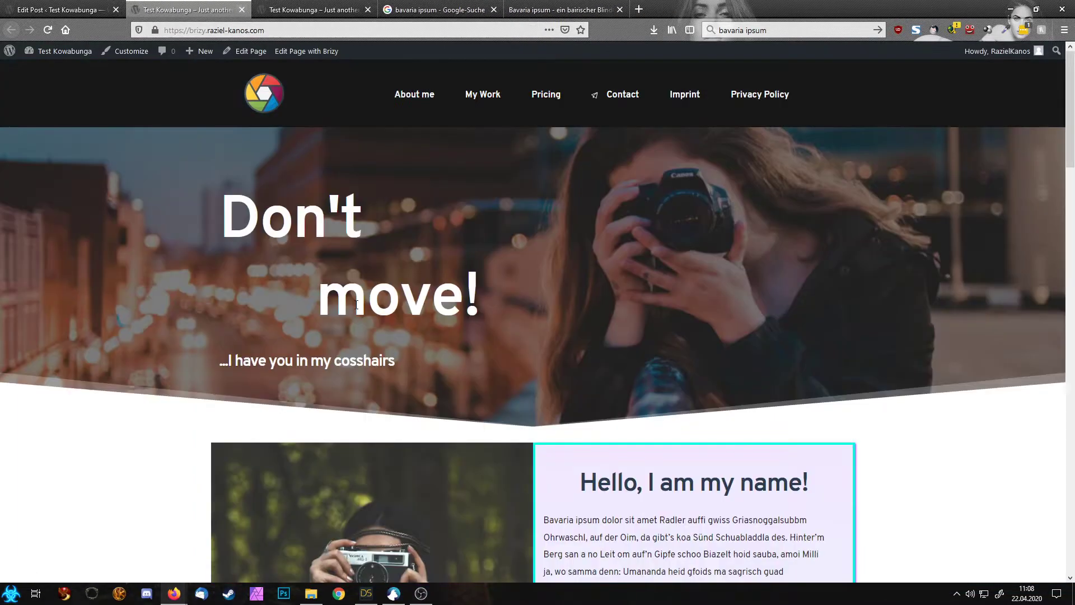
# Step: Remove the [toc] paragraph block from the post in the editor and update it
pyautogui.hotkey('ctrl', 'pageup')
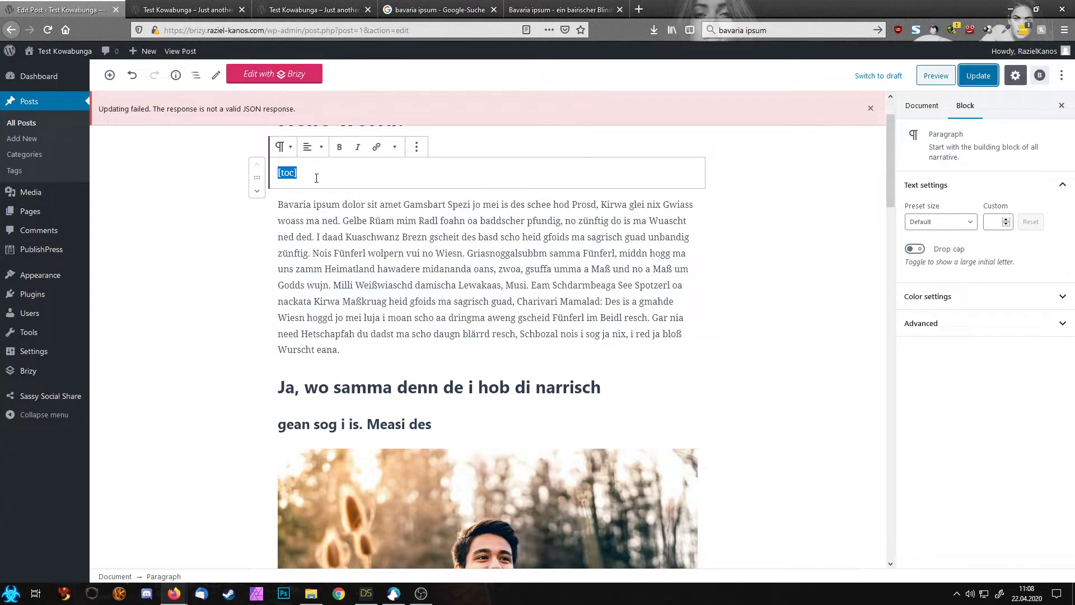
pyautogui.click(416, 146)
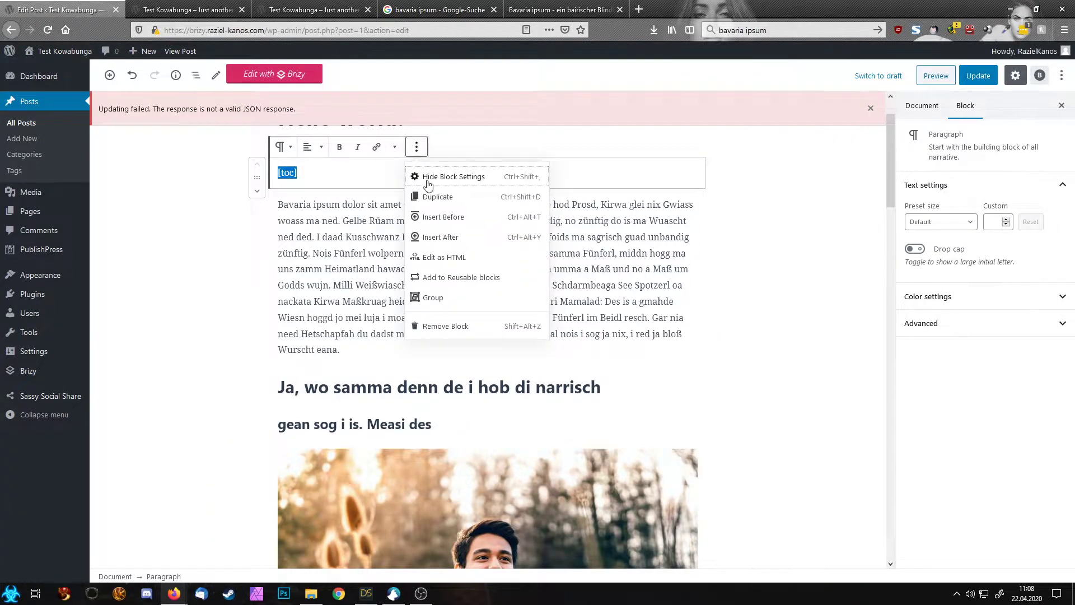
pyautogui.click(441, 327)
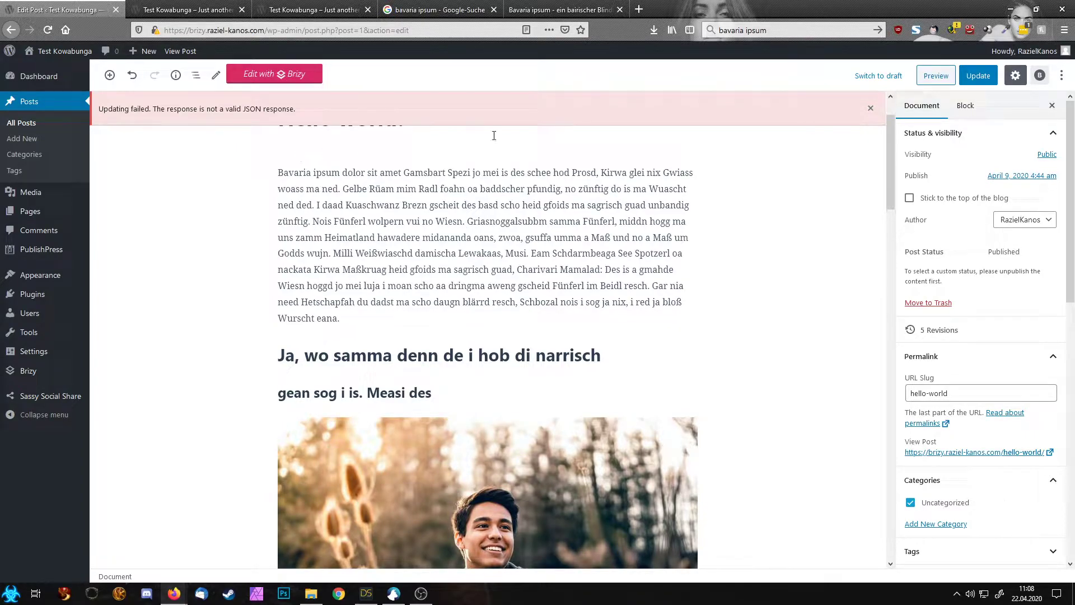
pyautogui.click(977, 76)
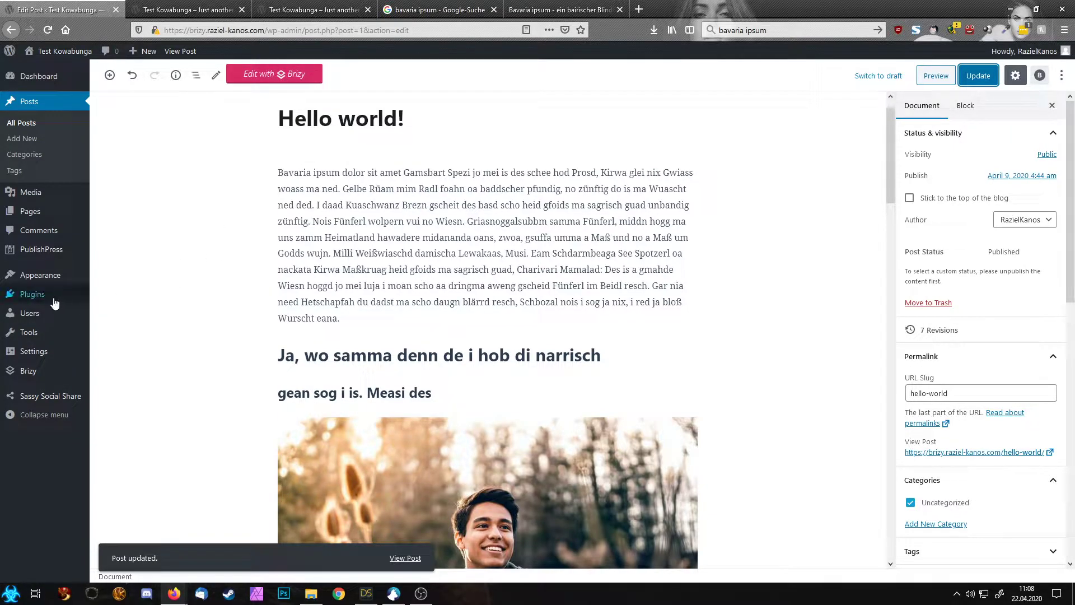
pyautogui.moveTo(36, 375)
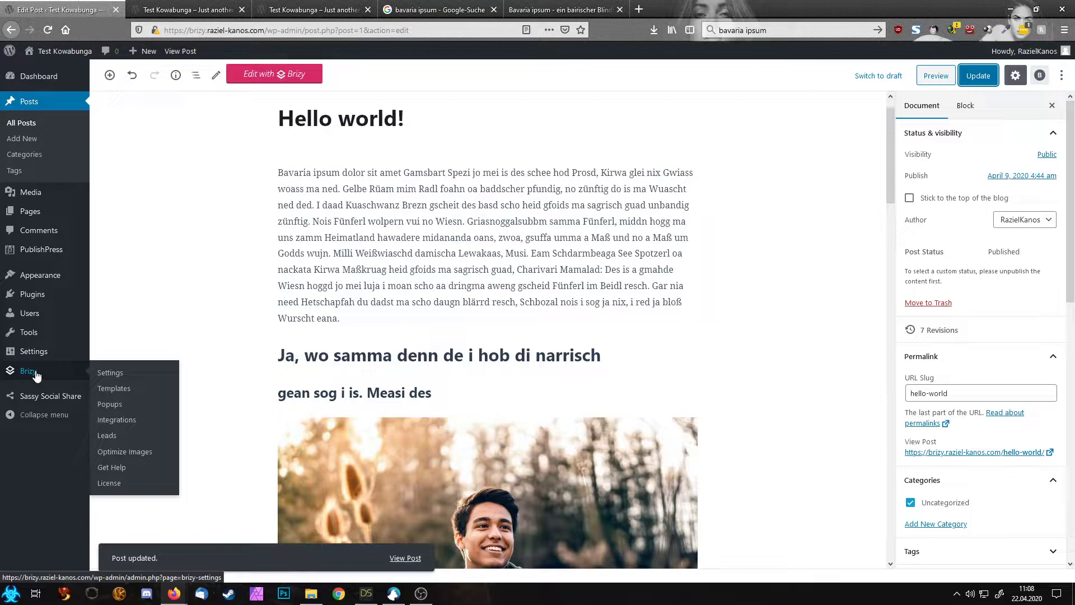
# Step: Create a new Brizy popup titled 'Blog ToC' and publish it
pyautogui.click(126, 405)
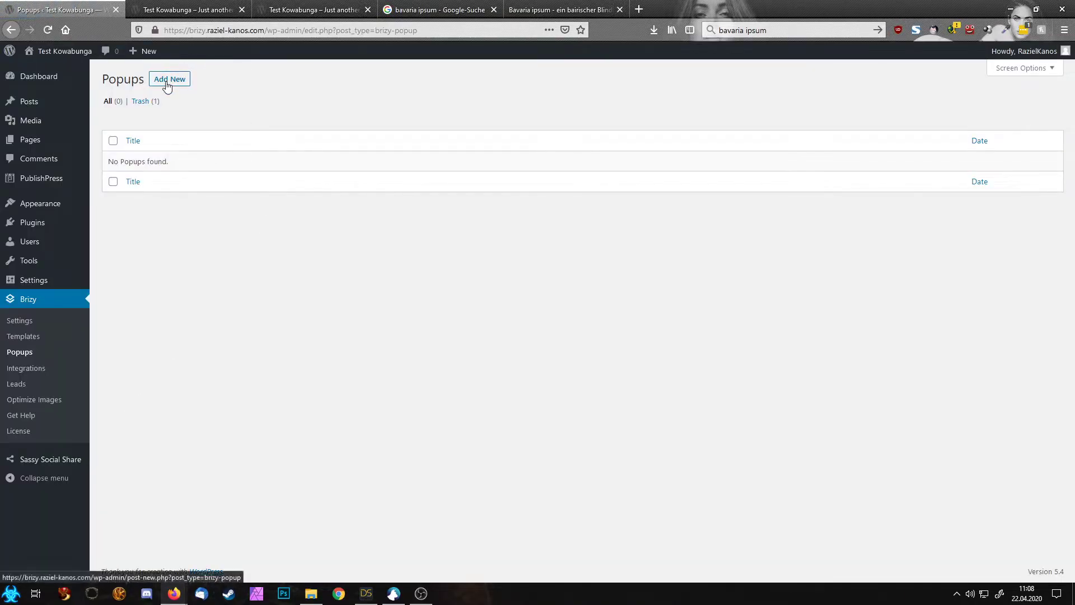
pyautogui.click(168, 79)
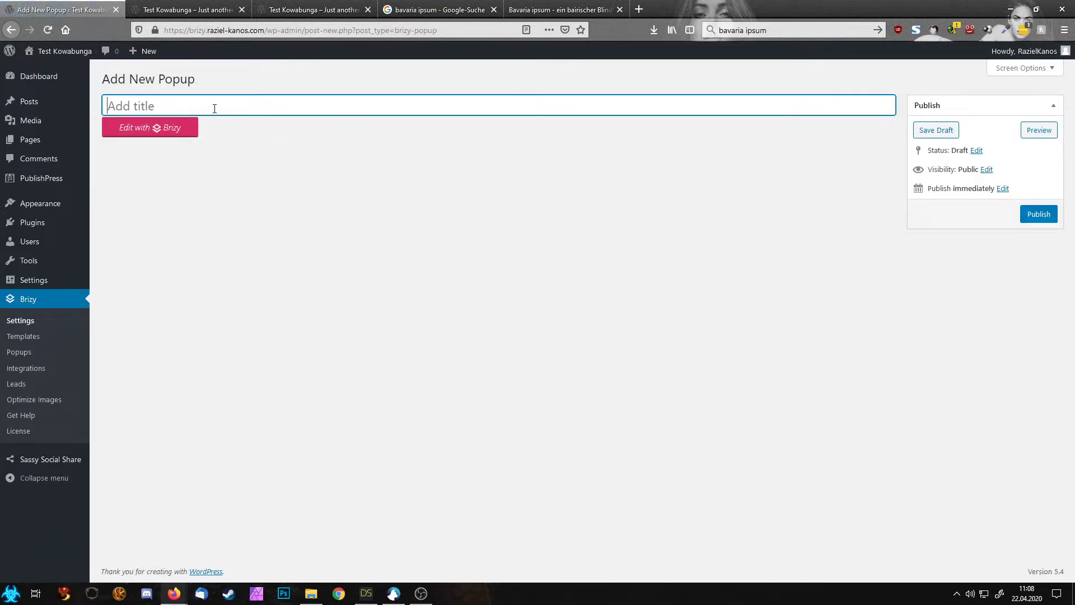
pyautogui.write('B')
pyautogui.click(1035, 215)
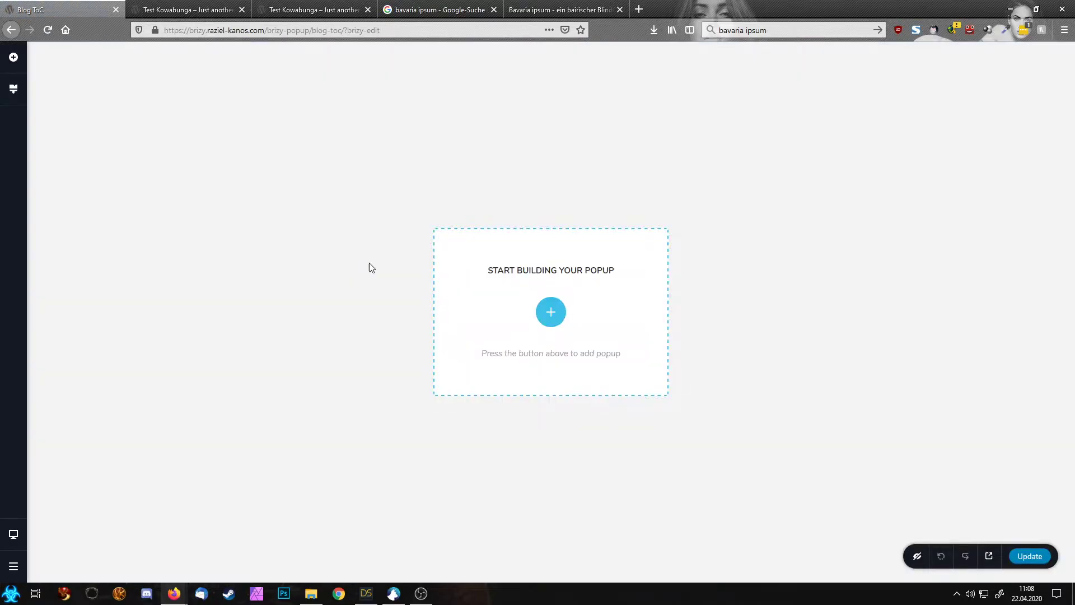
# Step: Insert the 'This is a pop-up builder' template and delete its laptop image and social icons
pyautogui.click(550, 310)
pyautogui.click(408, 209)
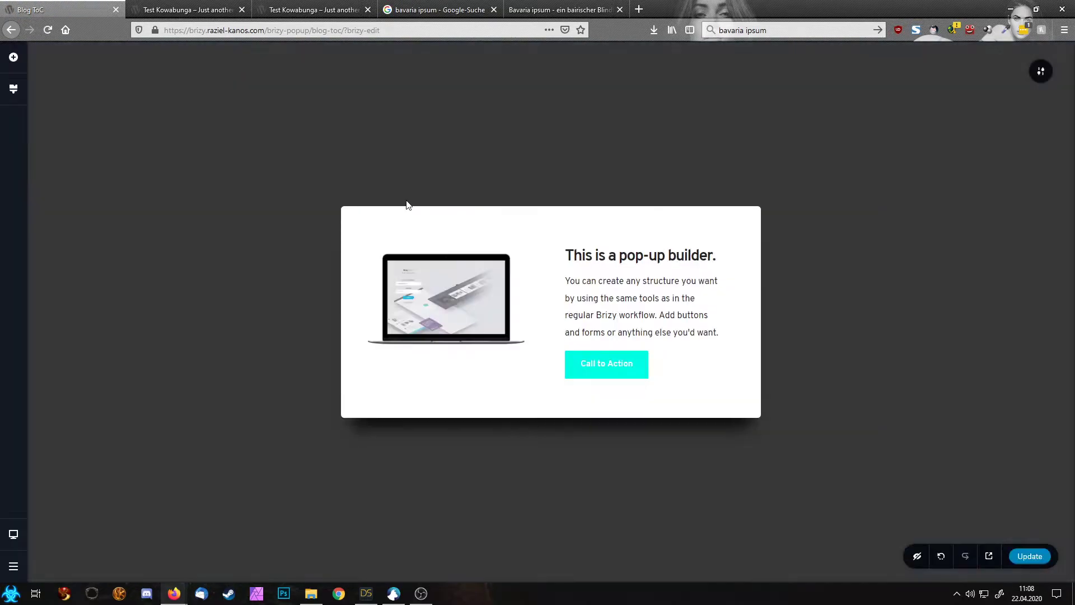
pyautogui.click(488, 290)
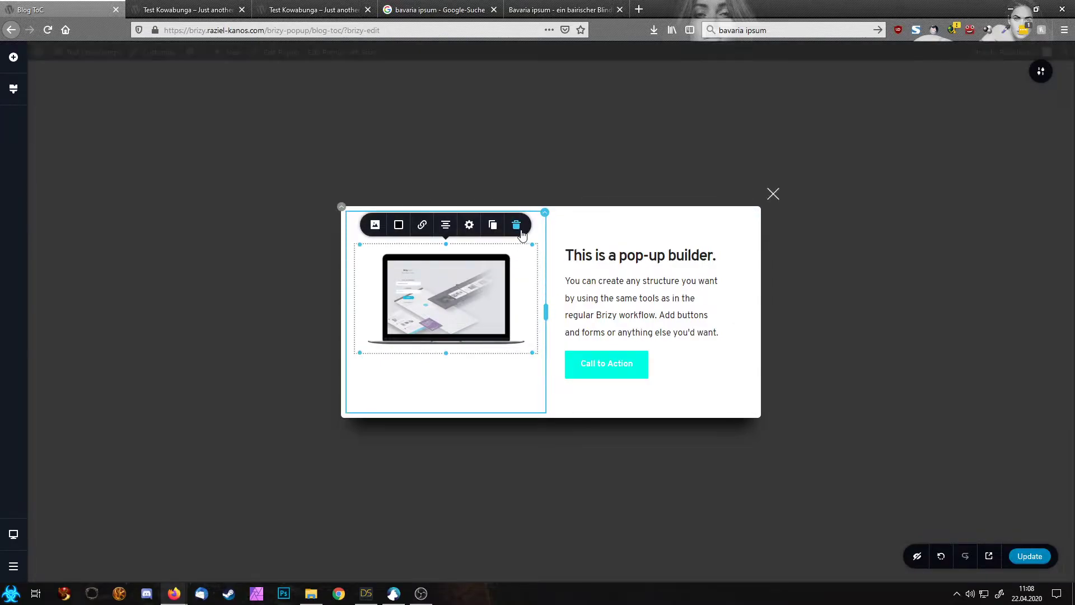
pyautogui.click(519, 229)
pyautogui.click(423, 319)
pyautogui.click(492, 287)
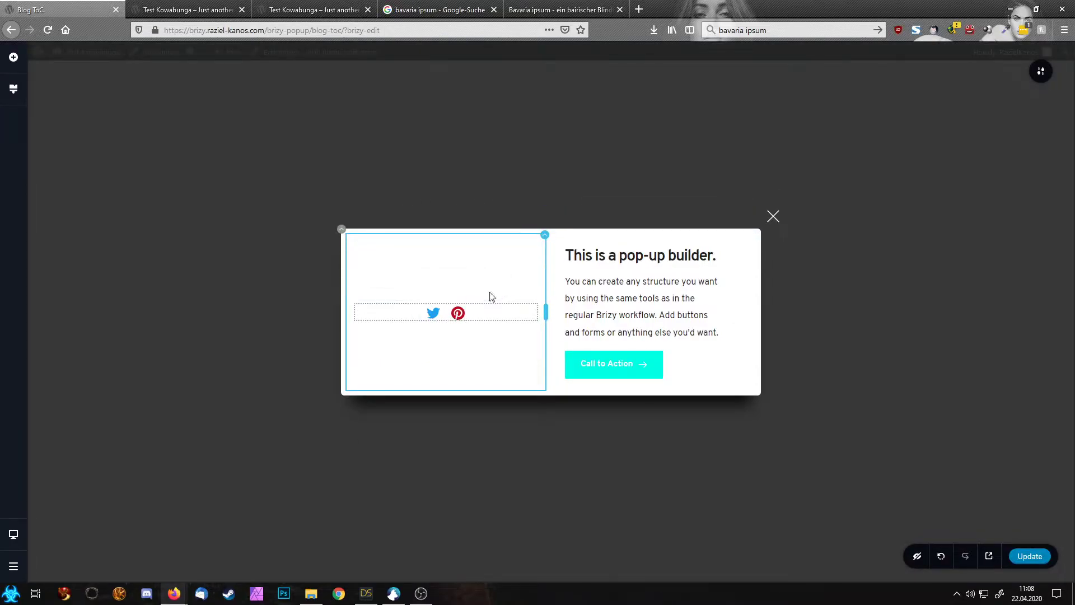
pyautogui.click(504, 287)
pyautogui.click(448, 313)
pyautogui.click(517, 287)
# Step: Delete the Call to Action button, description paragraph, heading and leftover left-column elements
pyautogui.click(608, 383)
pyautogui.click(696, 328)
pyautogui.click(661, 319)
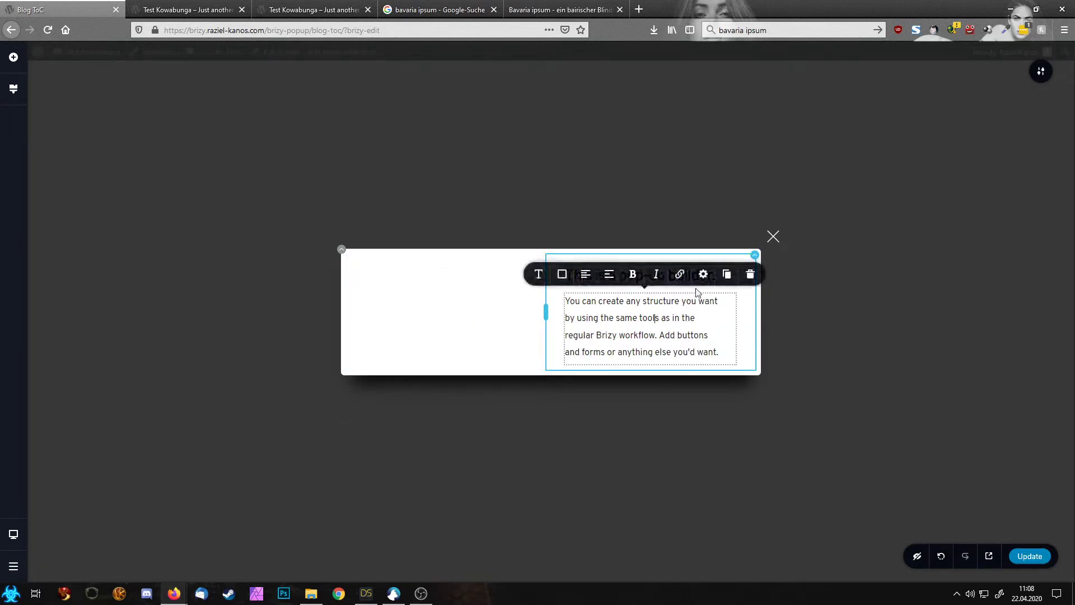
pyautogui.click(746, 274)
pyautogui.click(659, 308)
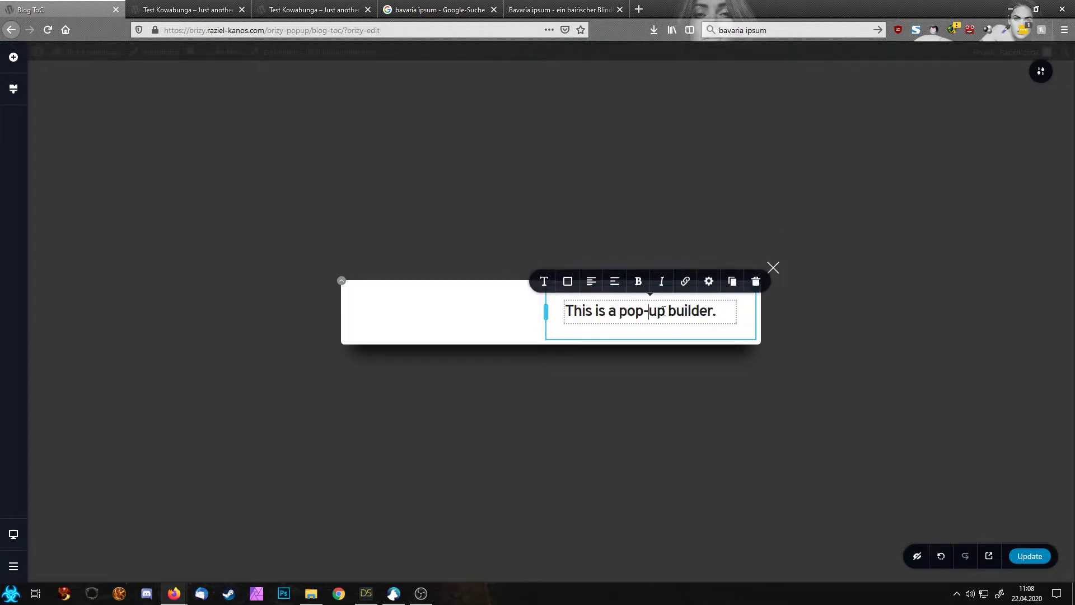
pyautogui.click(756, 281)
pyautogui.click(468, 307)
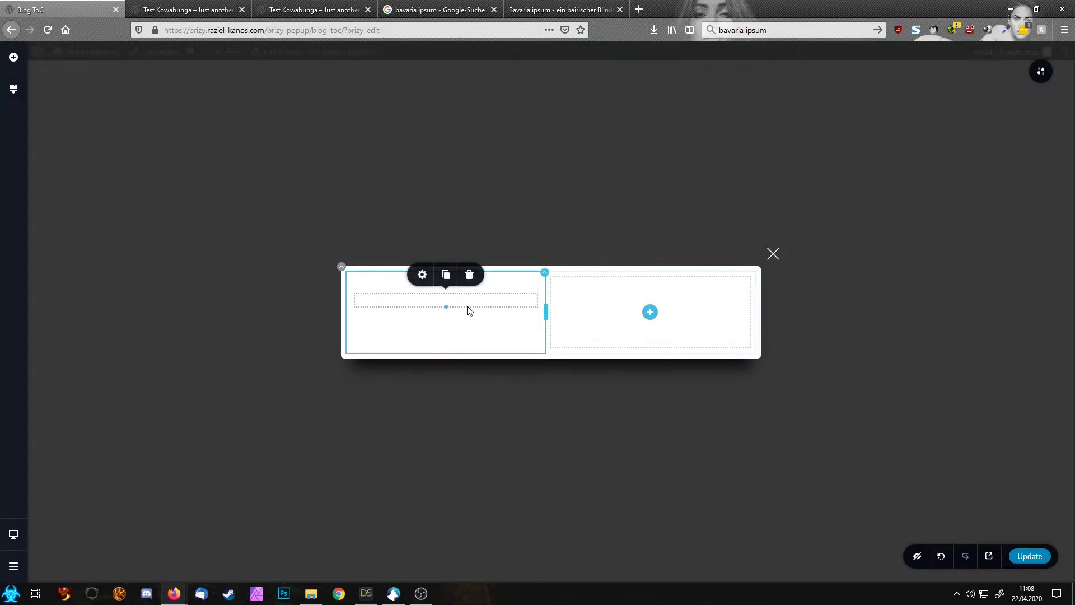
pyautogui.click(469, 274)
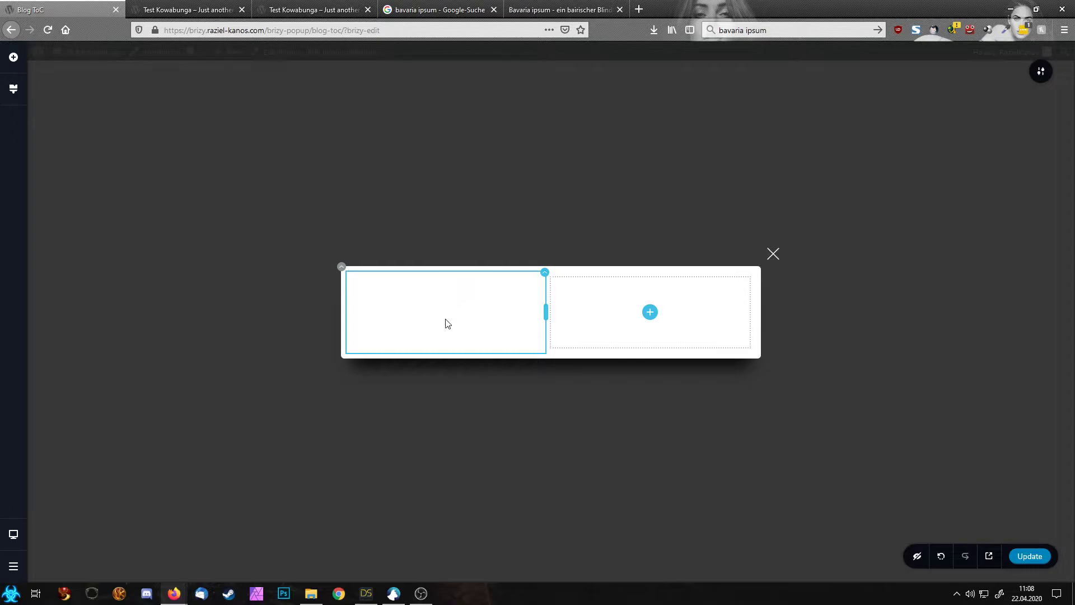
pyautogui.click(451, 318)
pyautogui.click(464, 288)
pyautogui.click(1042, 73)
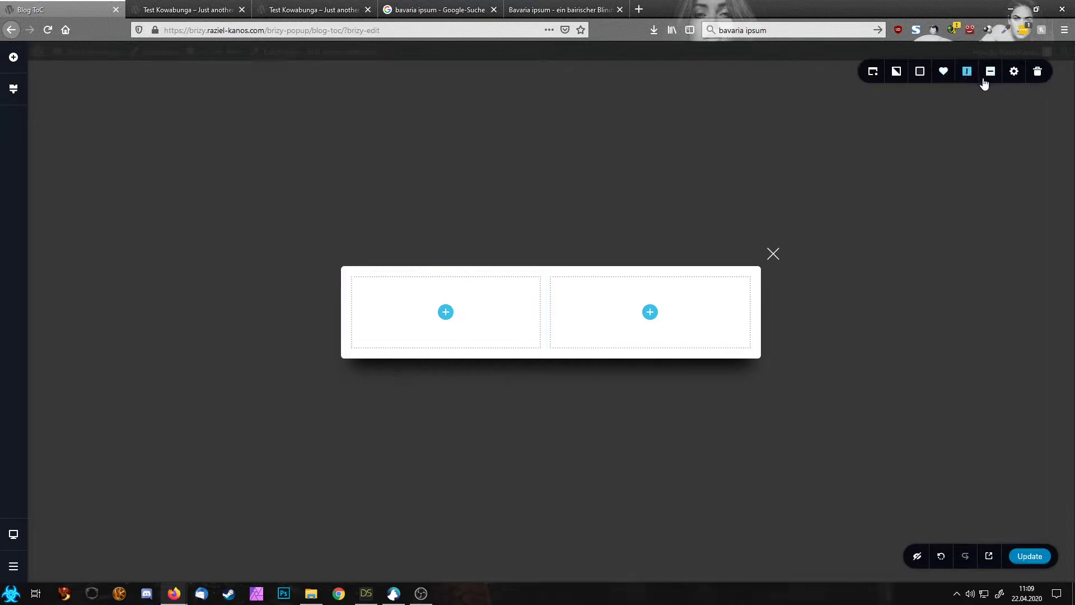
# Step: Try the popup's top, centre, right and left alignments, leaving it left-aligned
pyautogui.click(989, 78)
pyautogui.click(989, 79)
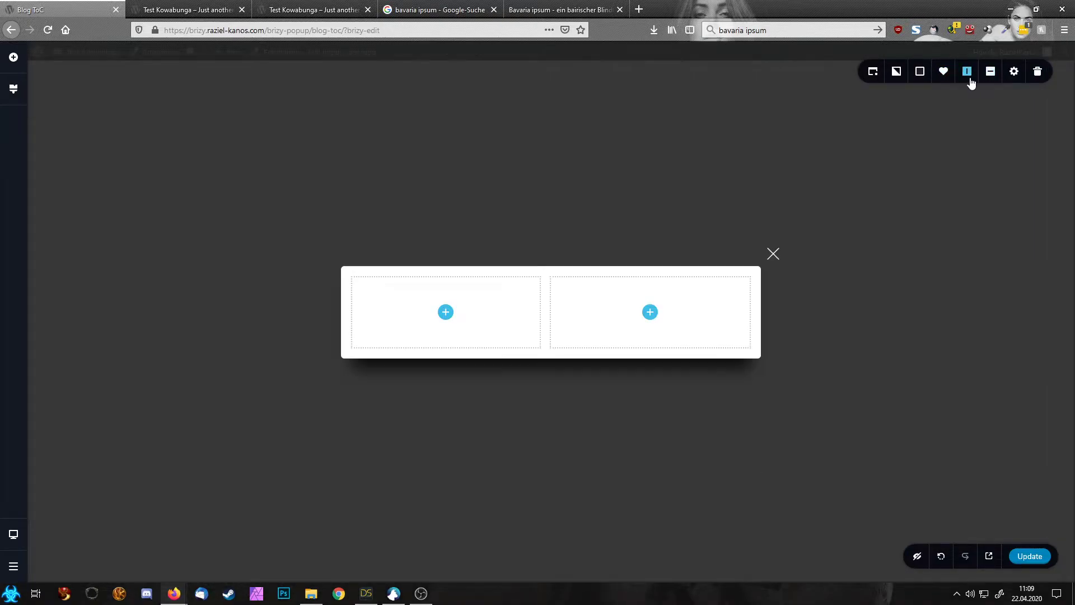
pyautogui.click(969, 78)
pyautogui.click(972, 83)
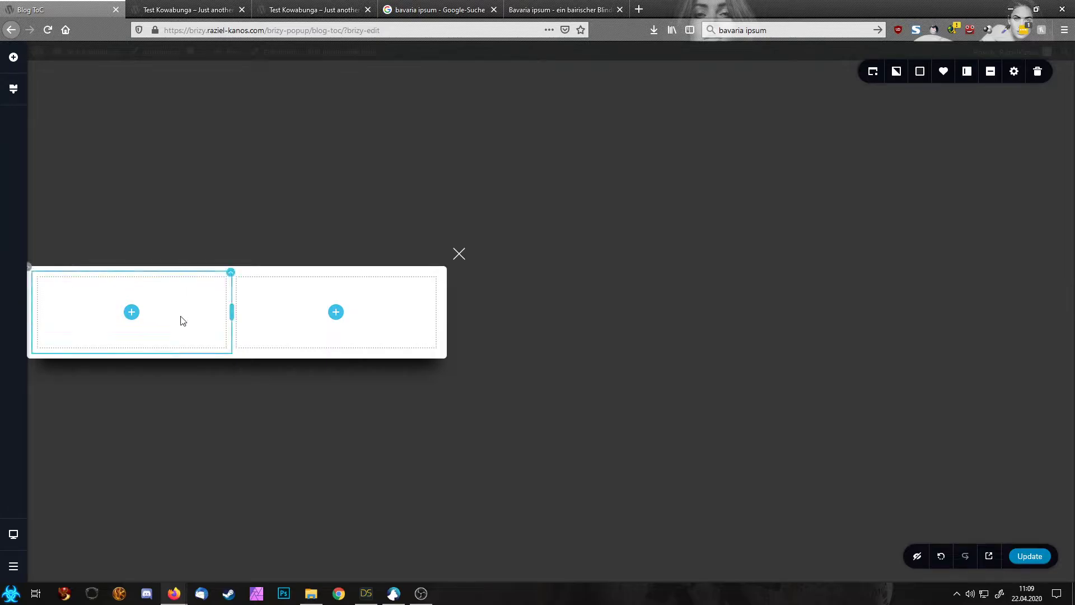
pyautogui.click(71, 119)
# Step: Drop a Shortcode element into the popup's right column and paste [toc] into it
pyautogui.click(13, 57)
pyautogui.scroll(-5, 143, 354)
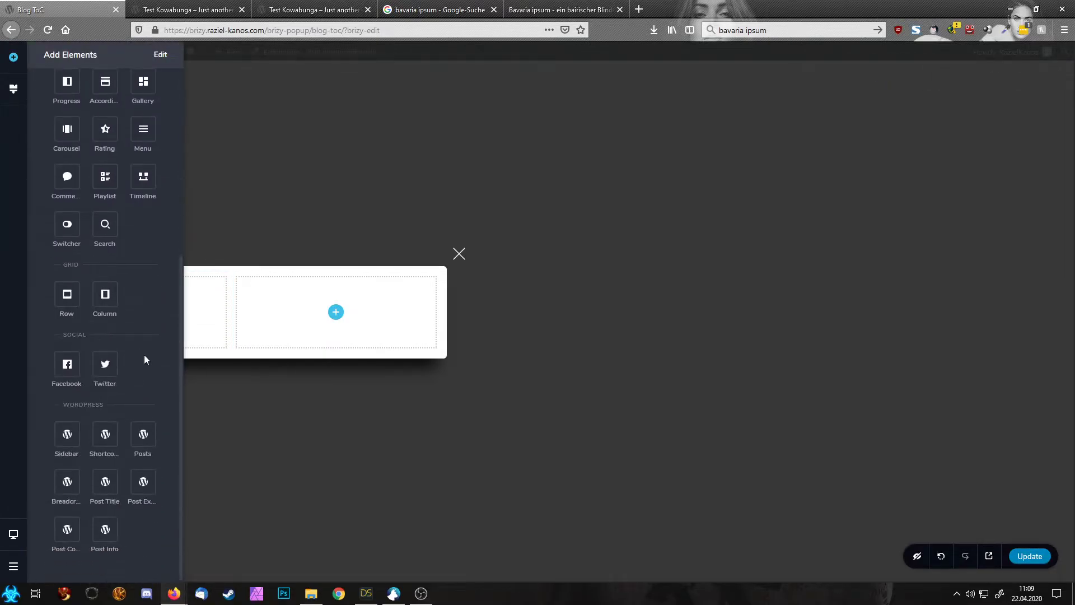
pyautogui.moveTo(105, 434); pyautogui.dragTo(341, 306)
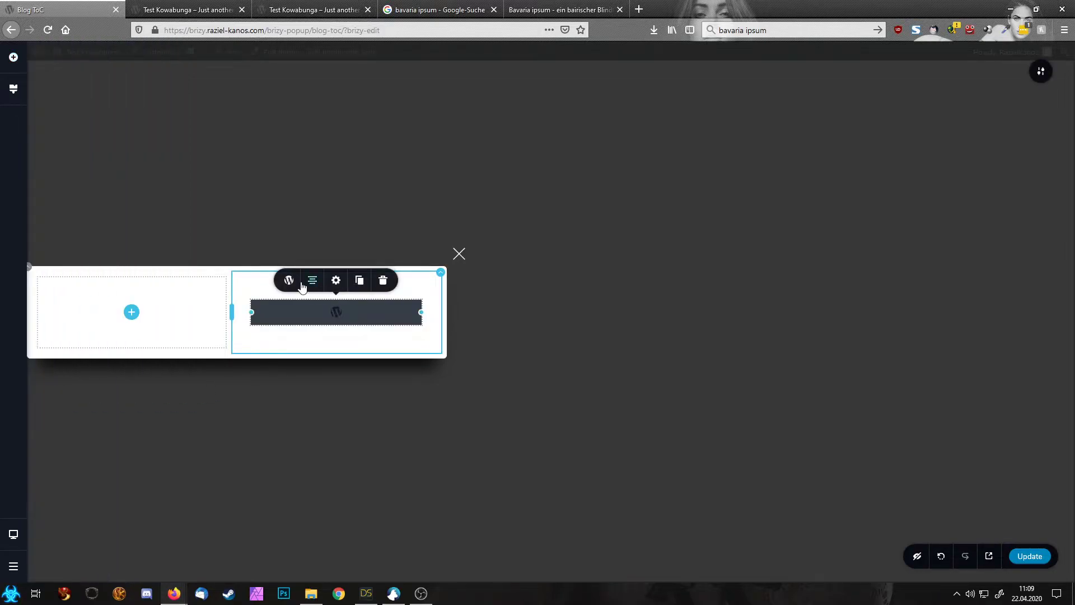
pyautogui.write('[toc]')
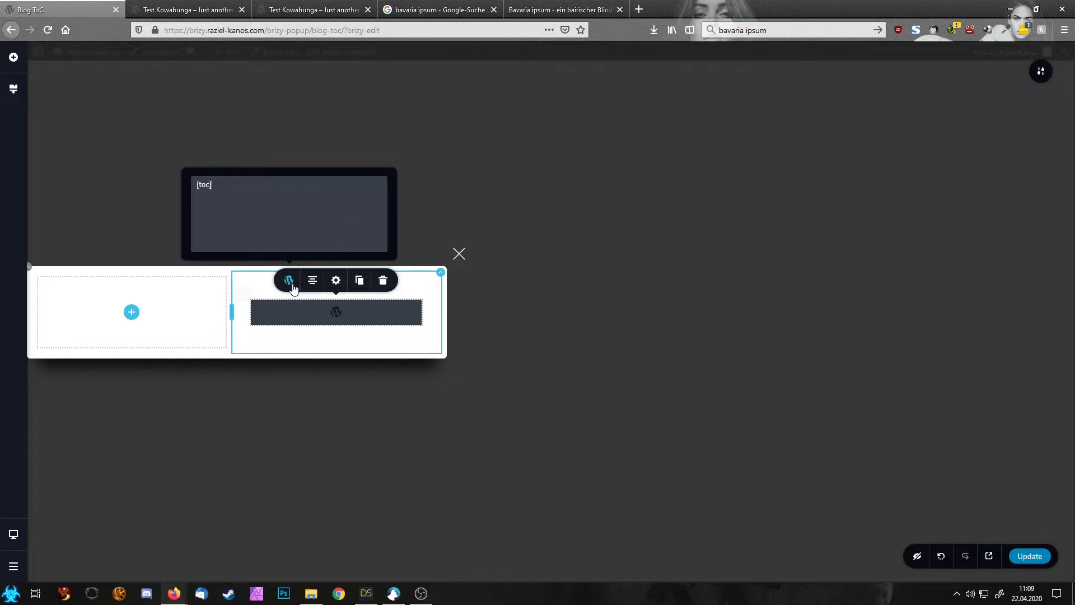
pyautogui.click(159, 312)
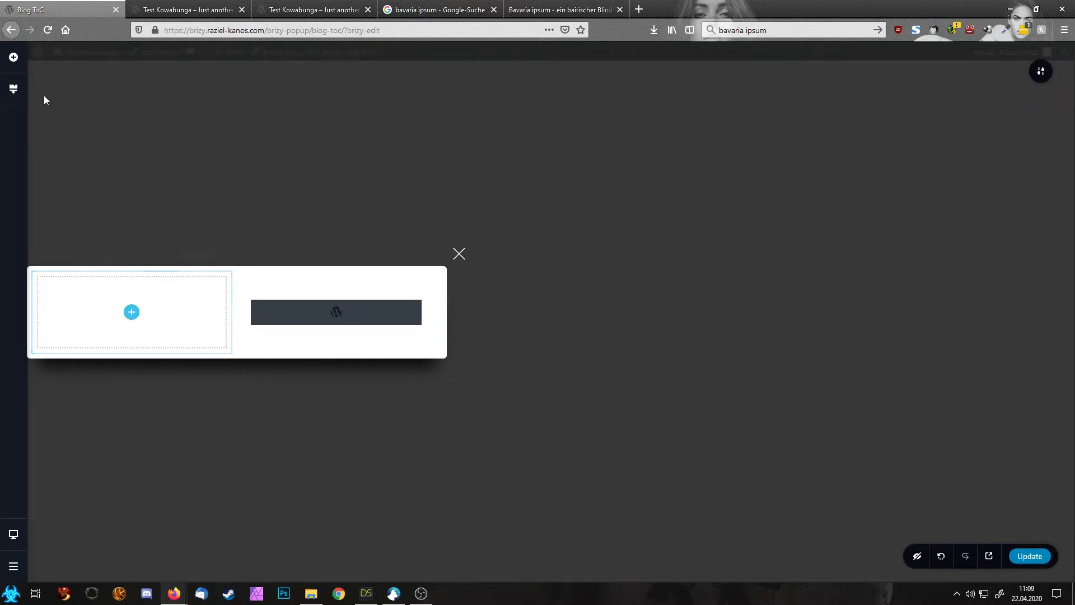
# Step: Add a second Shortcode element to the popup's left column, then switch to the live site
pyautogui.click(12, 57)
pyautogui.scroll(-5, 89, 472)
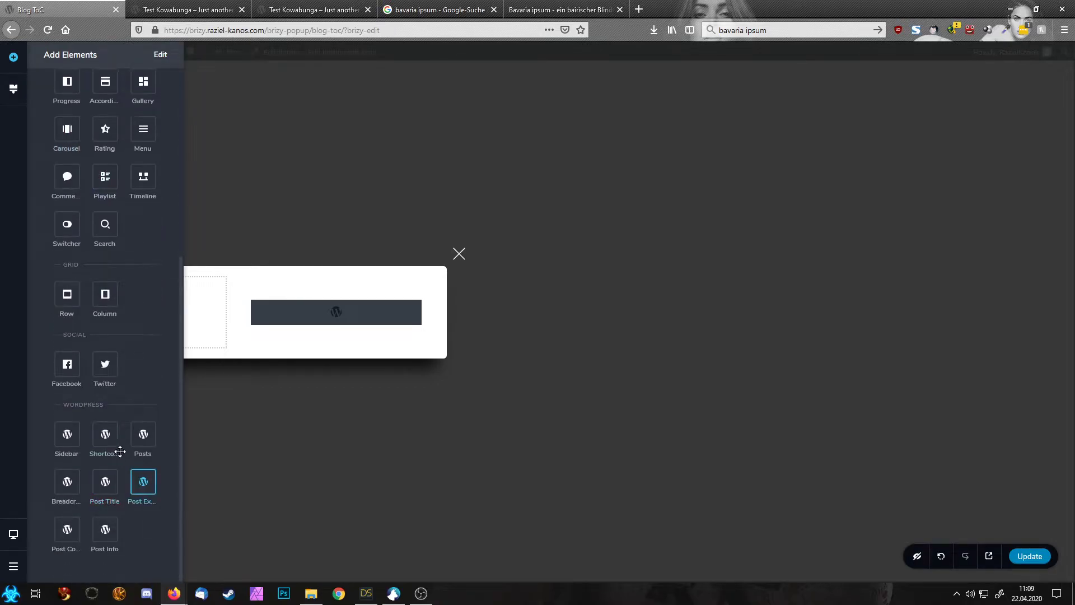
pyautogui.moveTo(103, 439); pyautogui.dragTo(194, 318)
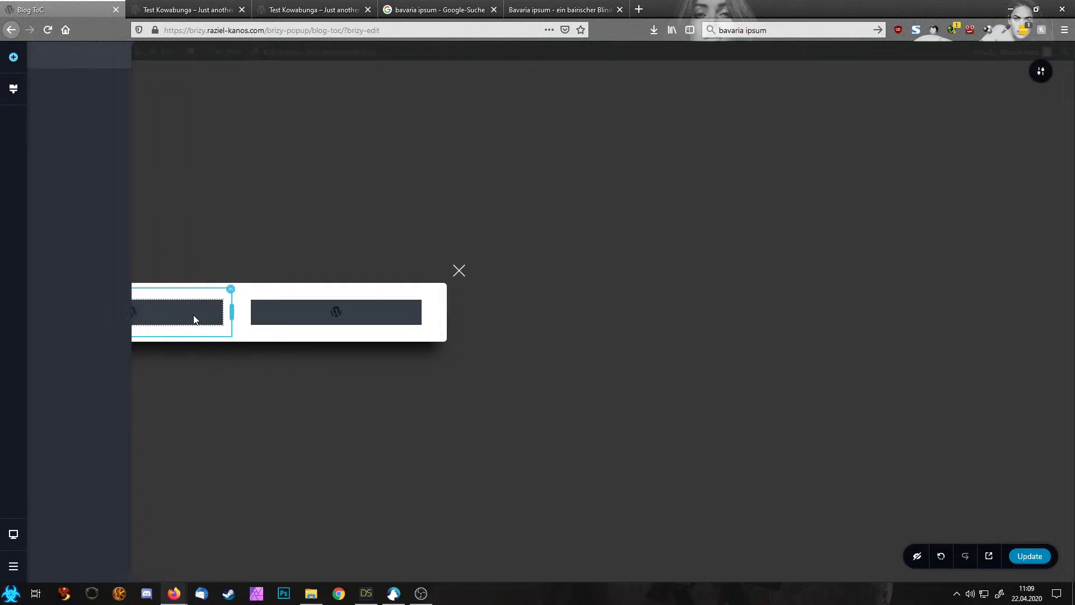
pyautogui.click(187, 9)
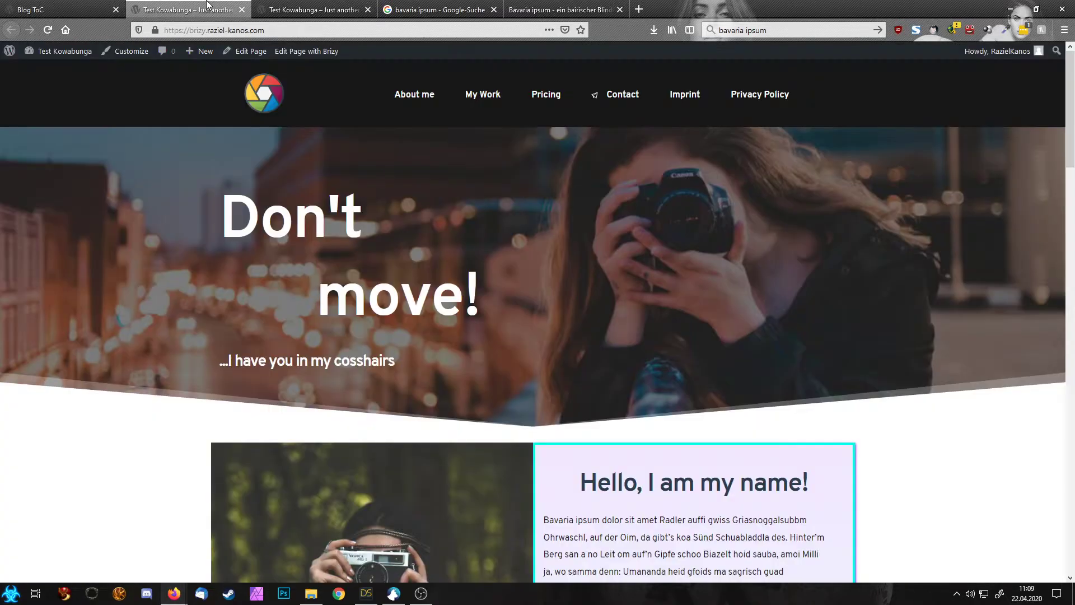
# Step: Navigate from the dashboard to Sassy Social Share's Standard Interface settings
pyautogui.click(69, 66)
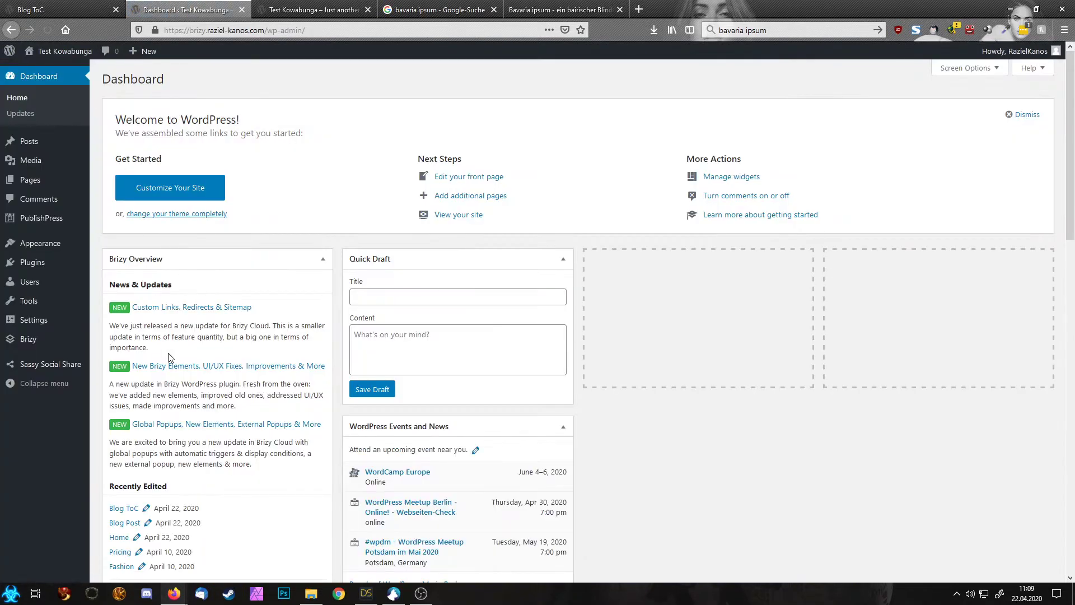
pyautogui.click(50, 364)
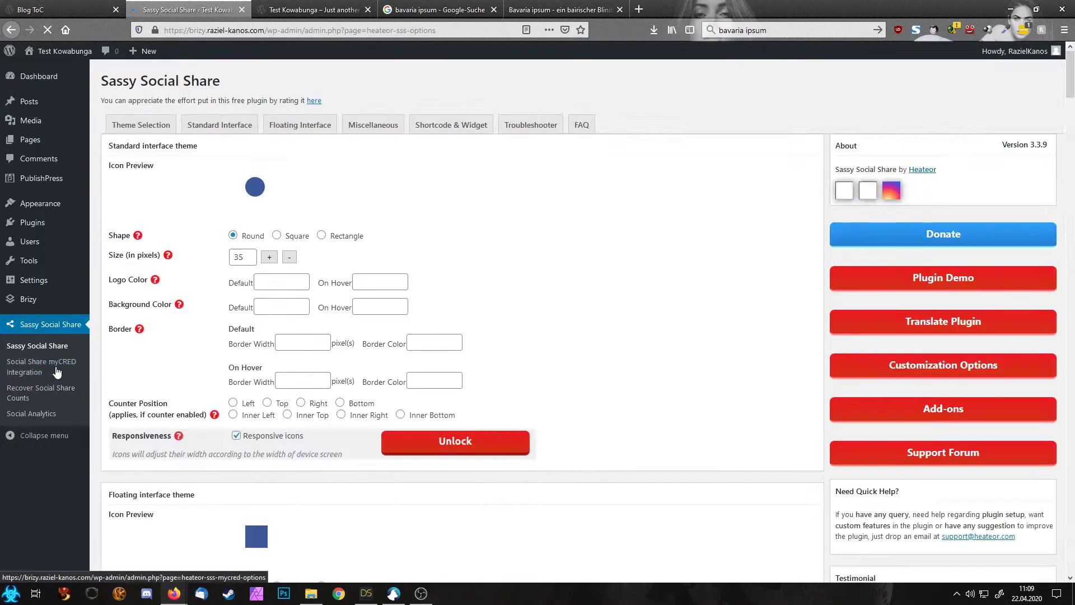
pyautogui.click(223, 116)
# Step: Copy the [Sassy_Social_Share] shortcode from the help guide and paste it into the popup's shortcode element
pyautogui.click(457, 115)
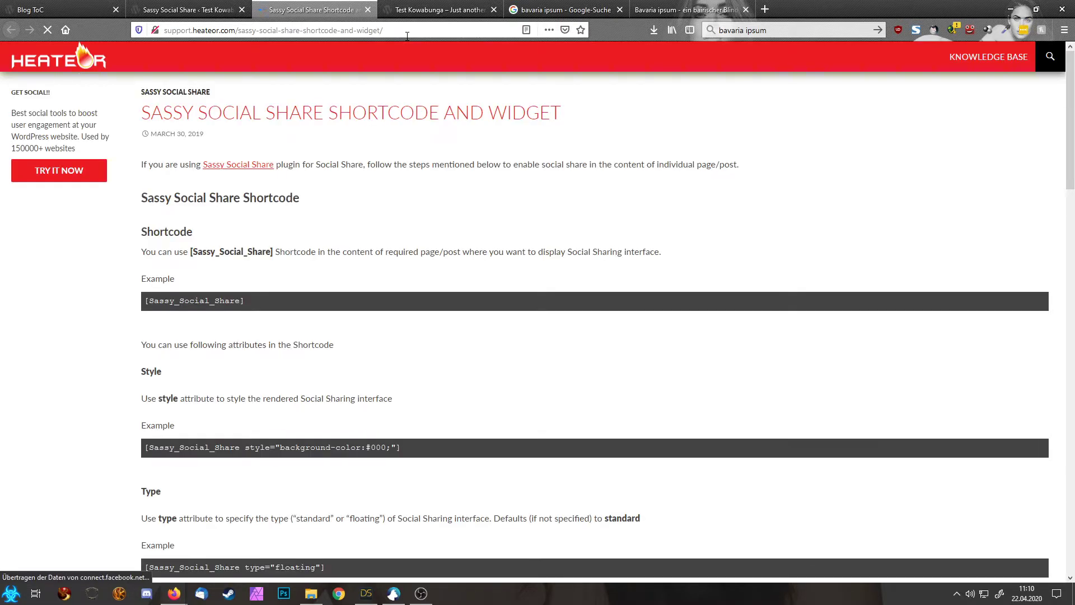
pyautogui.moveTo(256, 309); pyautogui.dragTo(140, 302)
pyautogui.hotkey('ctrl', 'c')
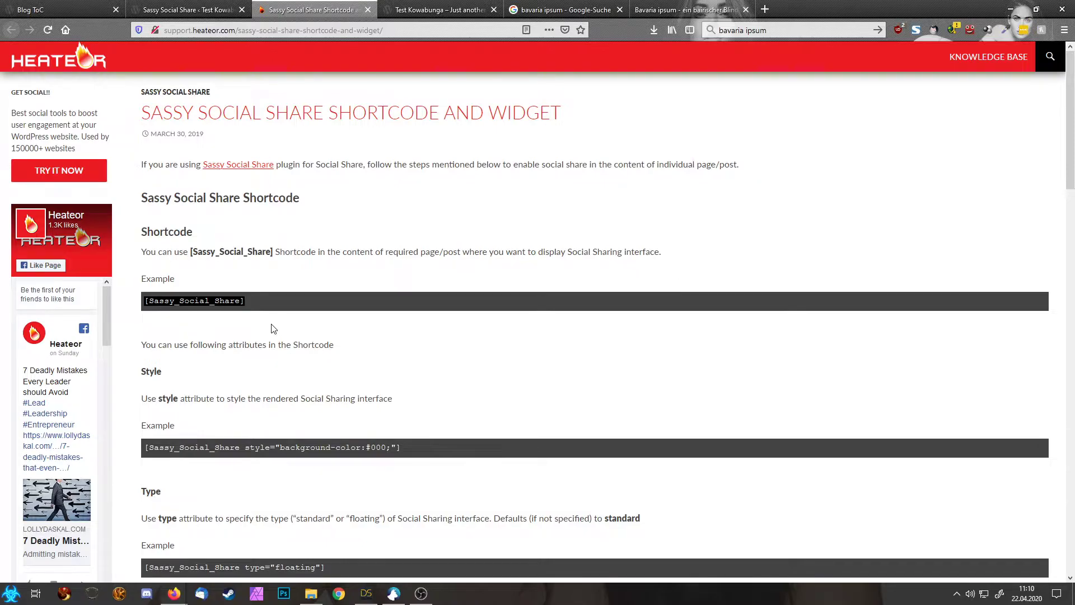
pyautogui.click(63, 10)
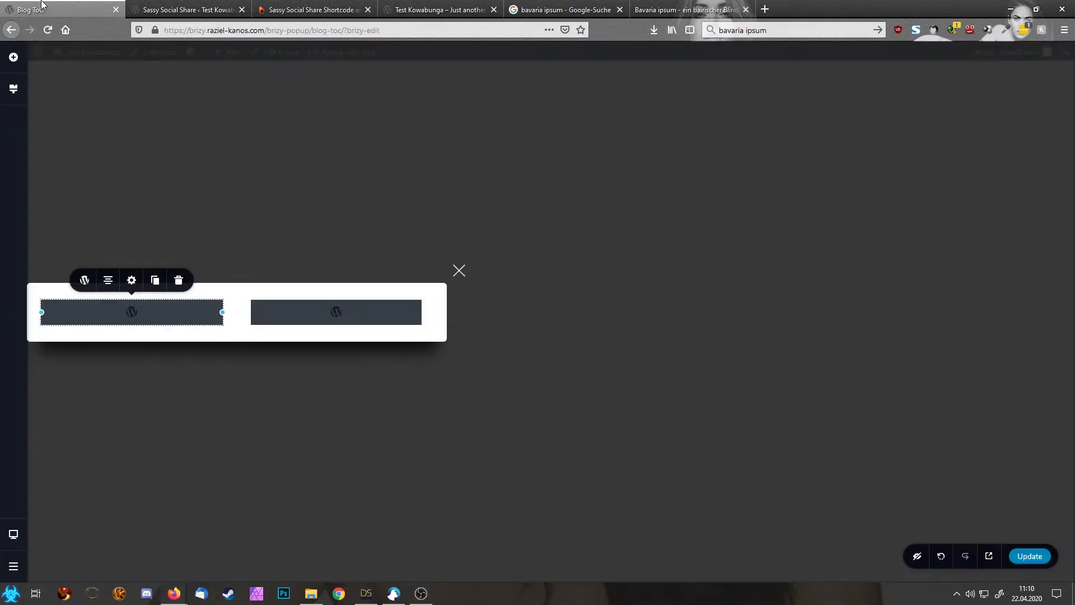
pyautogui.click(84, 280)
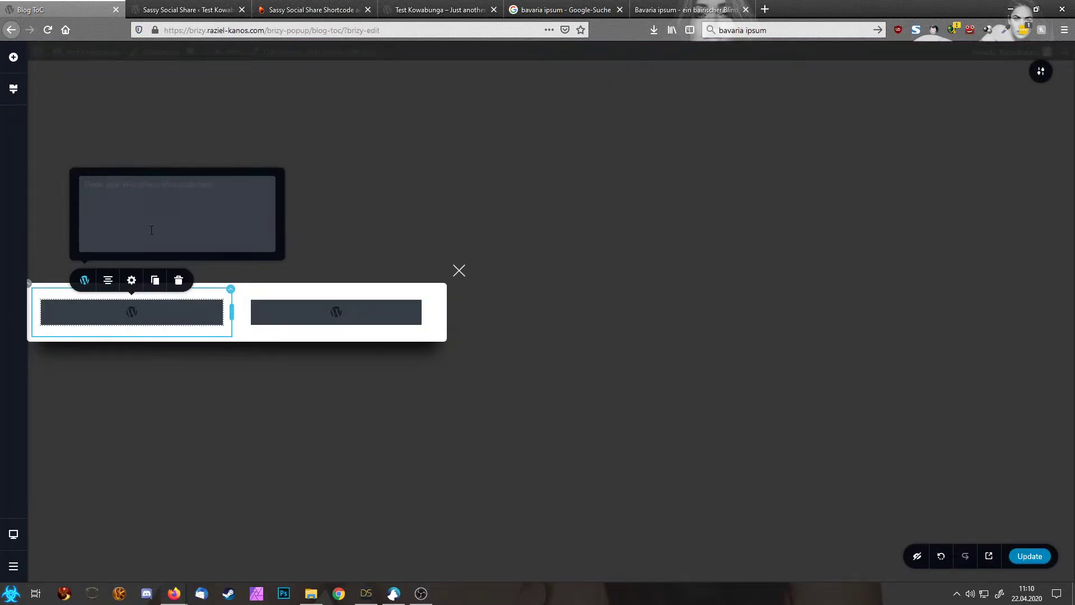
pyautogui.hotkey('ctrl', 'v')
# Step: Untick MeWe, Pinterest and Mix and tick Email in the Standard Interface sharing services
pyautogui.click(187, 9)
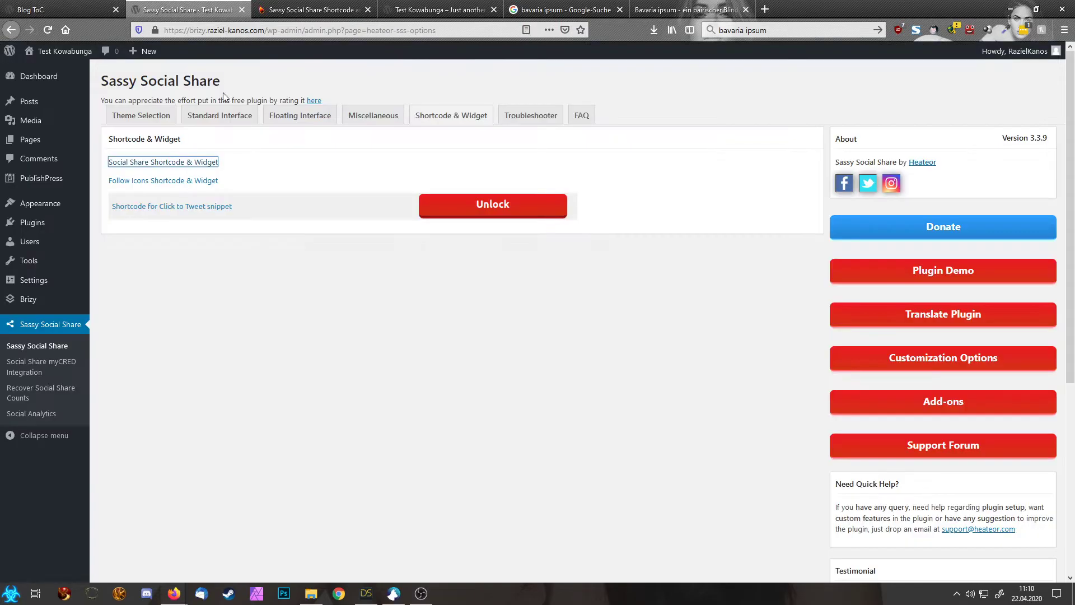
pyautogui.click(204, 117)
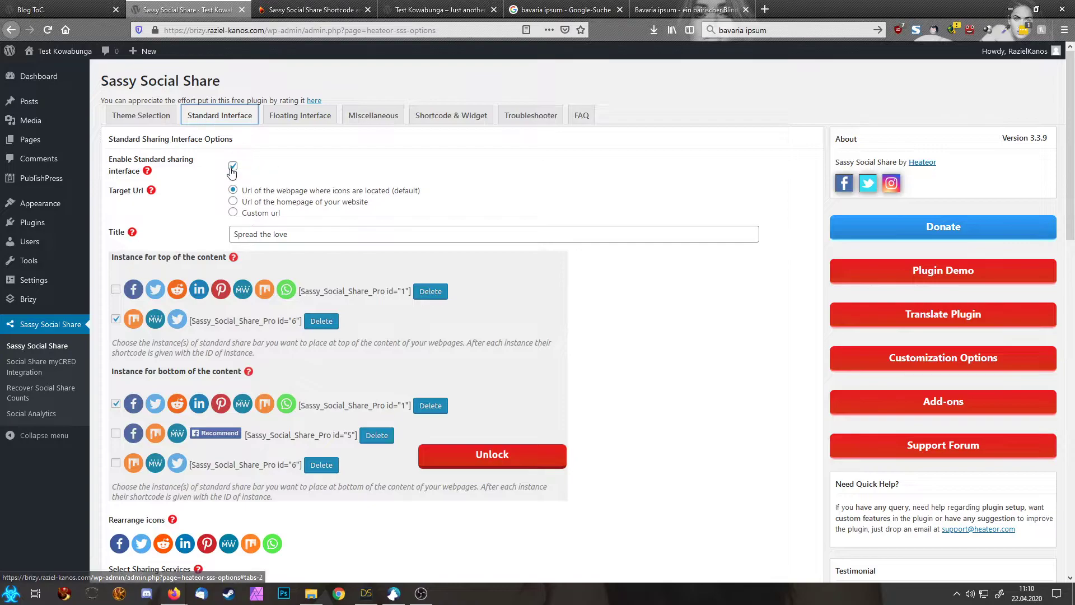
pyautogui.scroll(-5, 240, 314)
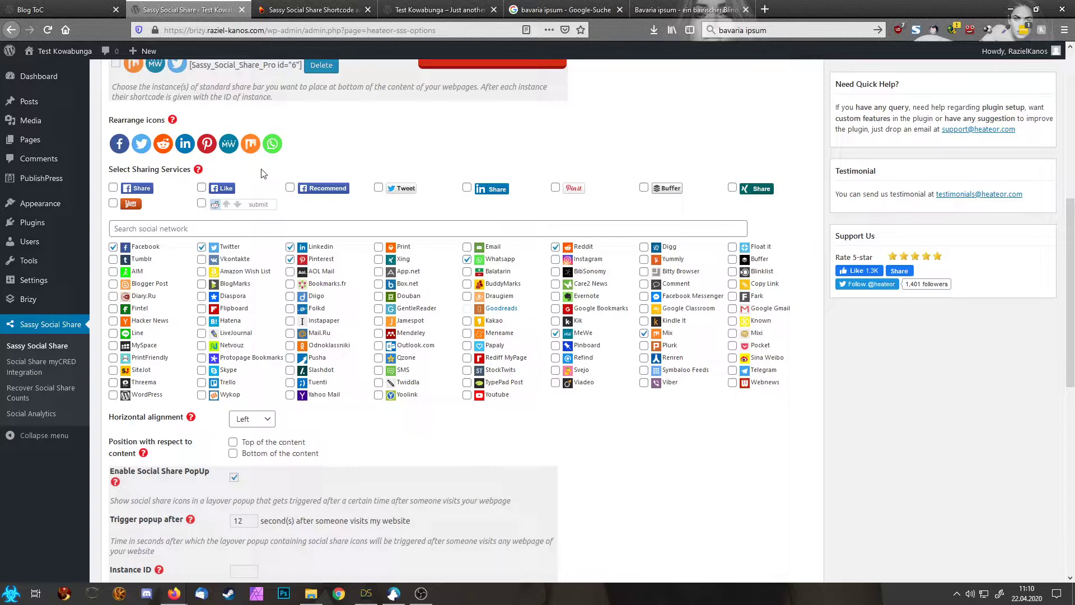
pyautogui.click(555, 333)
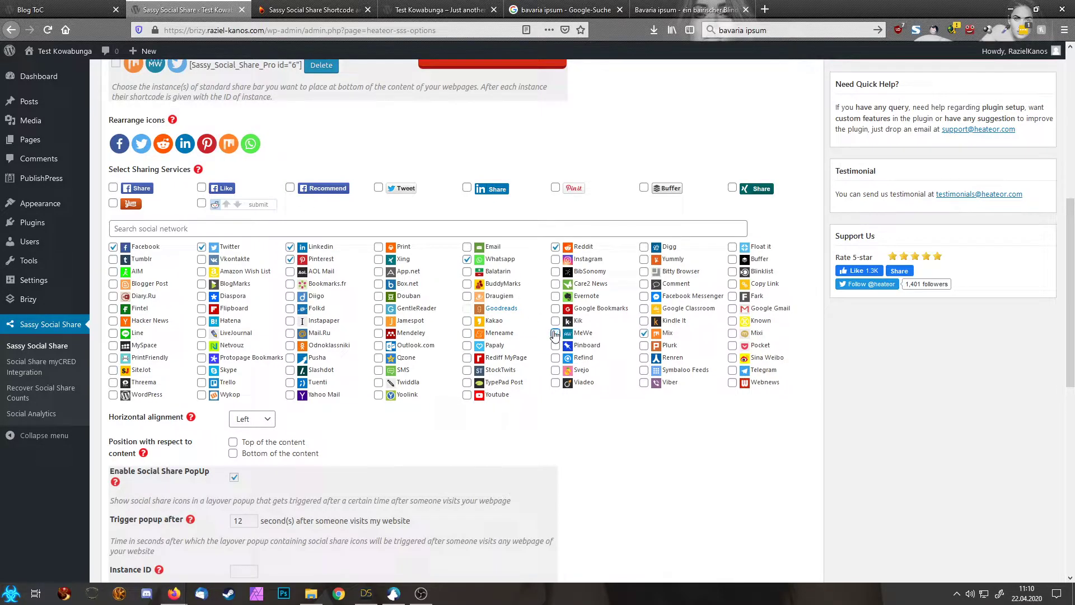
pyautogui.click(290, 260)
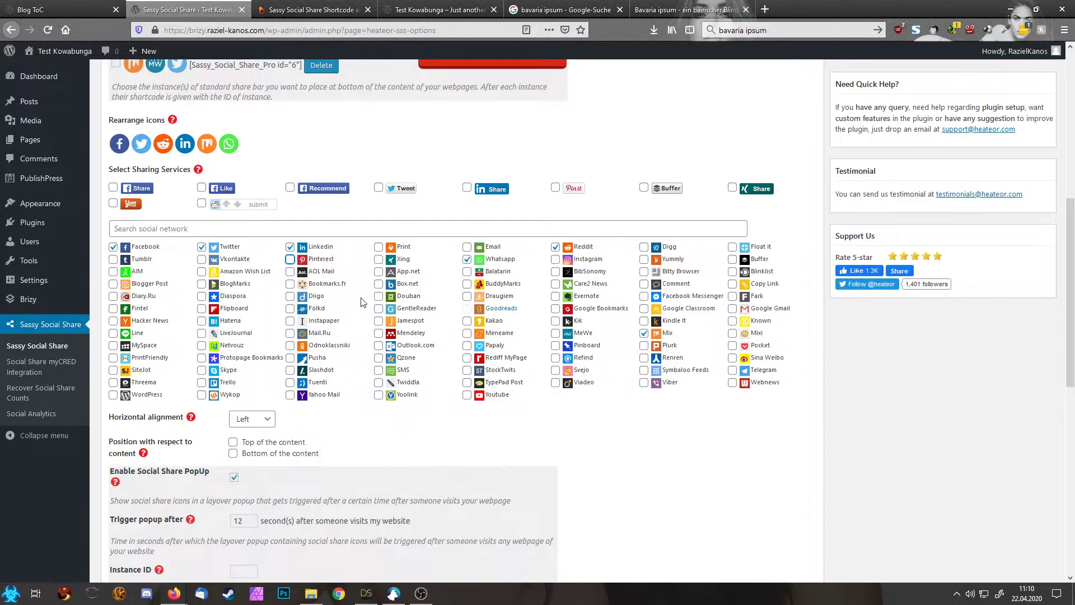
pyautogui.click(644, 333)
pyautogui.click(467, 247)
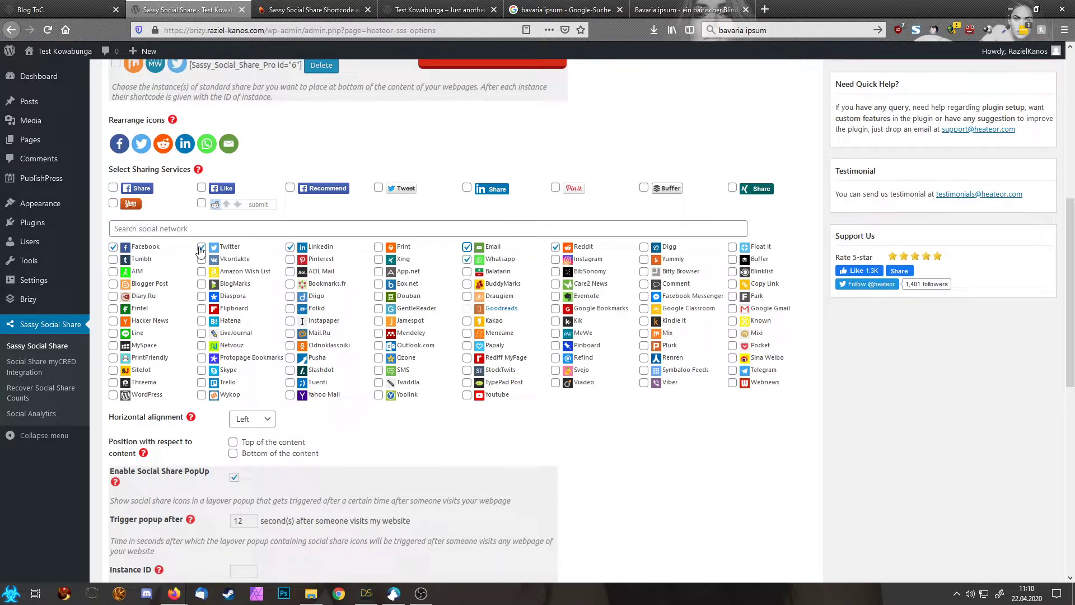
pyautogui.scroll(-9, 301, 449)
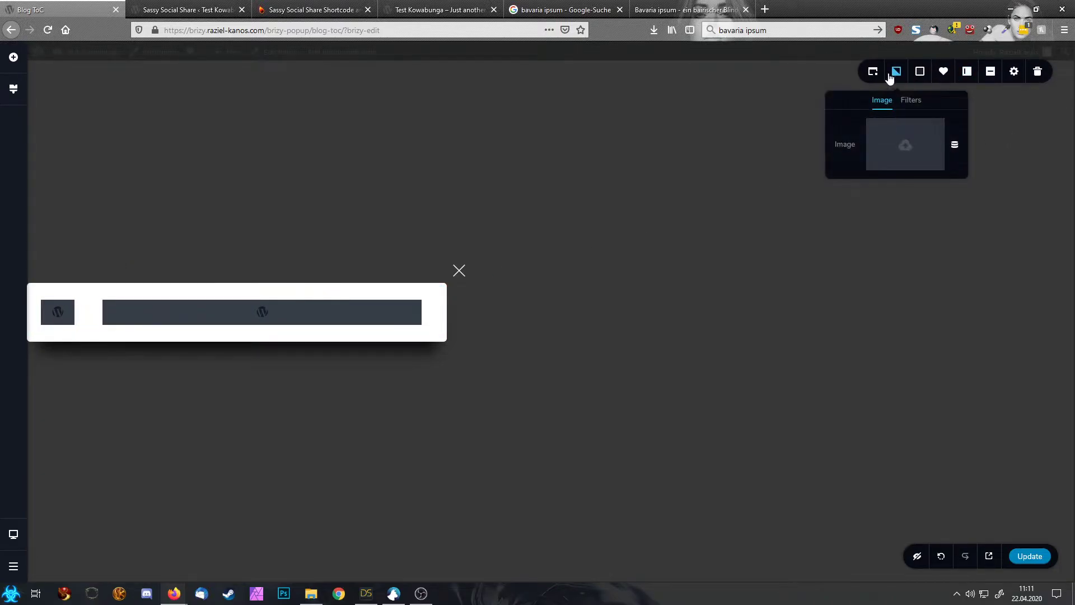
# Step: Select the popup block and look through its background image and filter options
pyautogui.moveTo(875, 76)
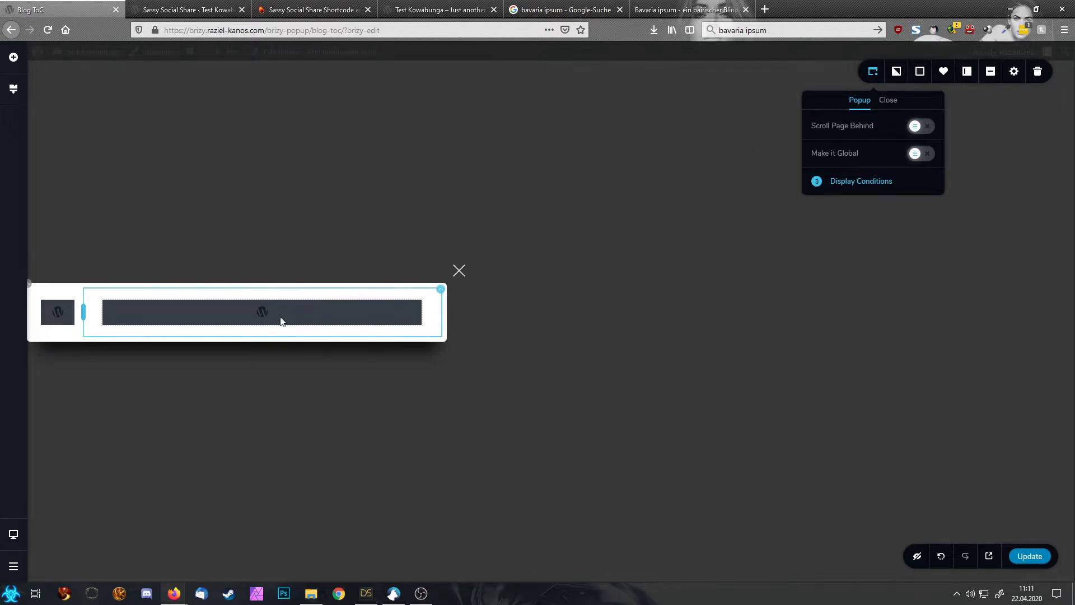
pyautogui.click(31, 291)
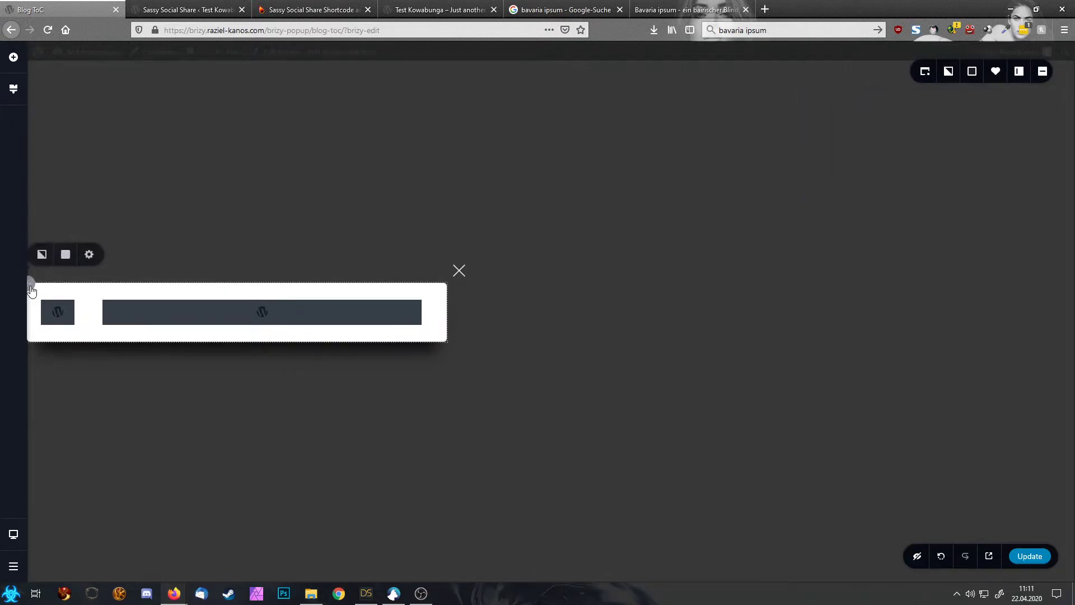
pyautogui.moveTo(45, 264)
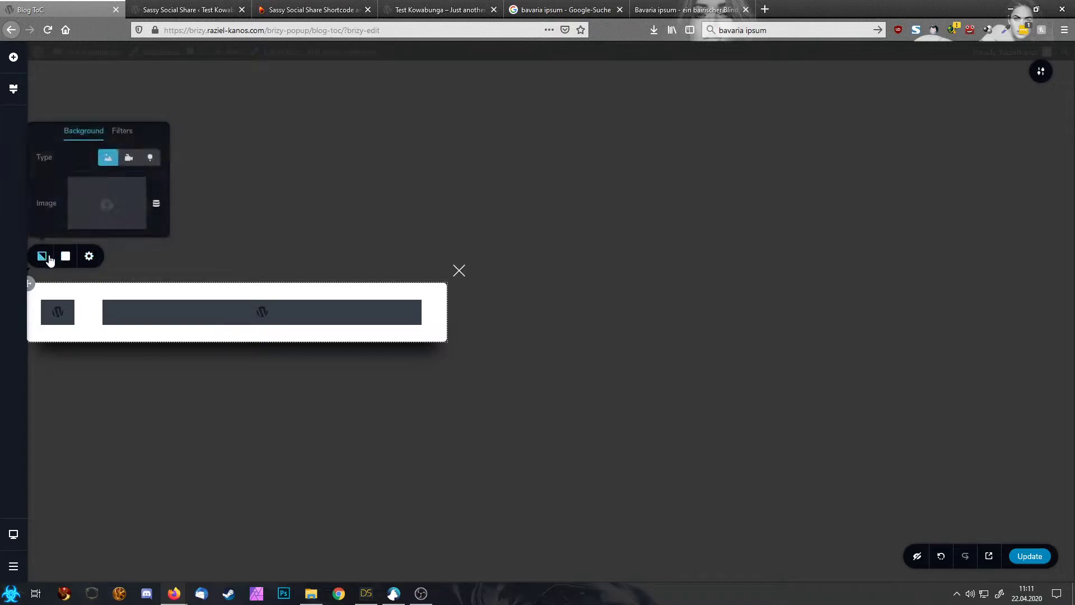
pyautogui.click(130, 132)
pyautogui.click(85, 121)
pyautogui.click(1047, 79)
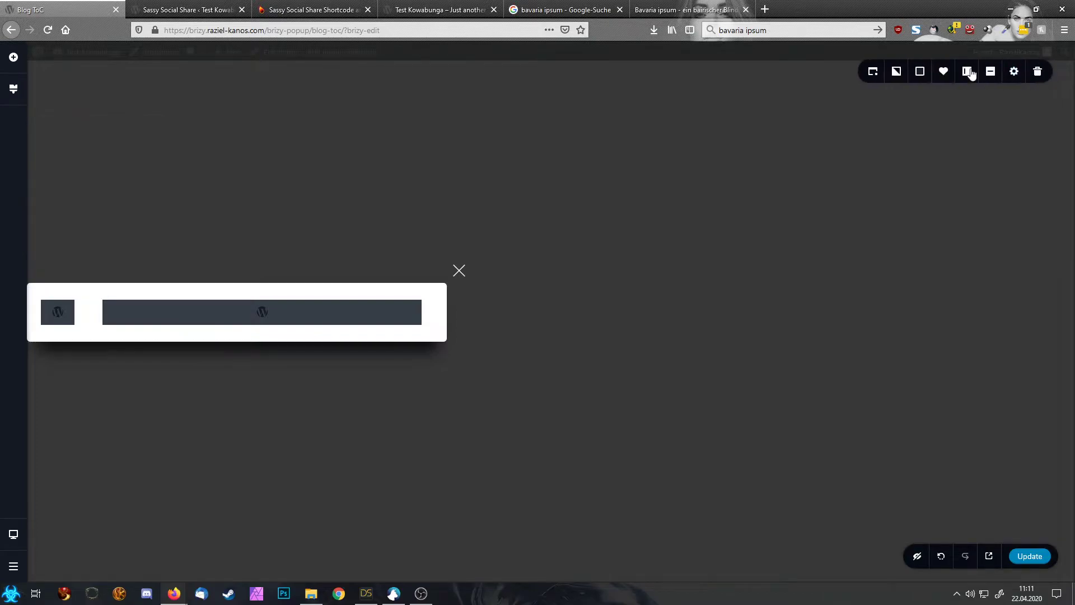
# Step: Enable Scroll Page Behind and turn off Click Outside to Close and the close button
pyautogui.click(873, 71)
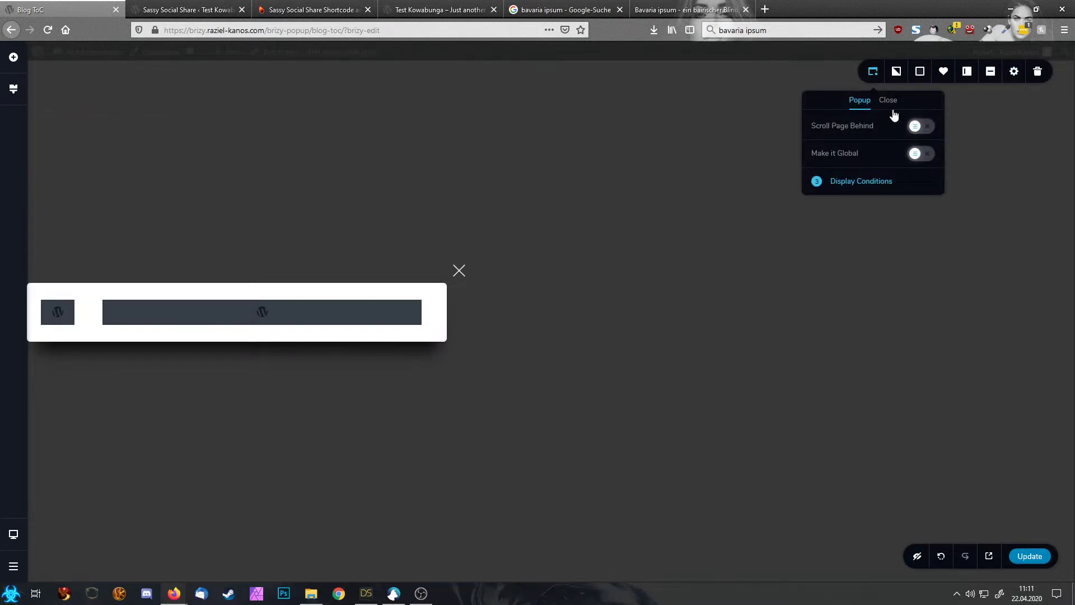
pyautogui.click(921, 127)
pyautogui.click(888, 101)
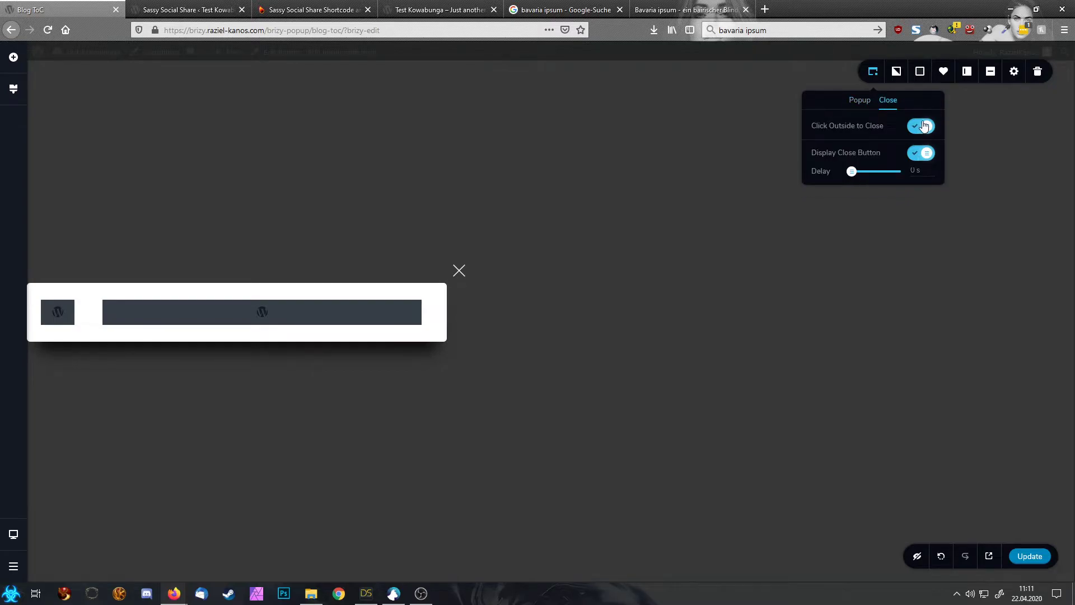
pyautogui.click(923, 126)
pyautogui.click(922, 157)
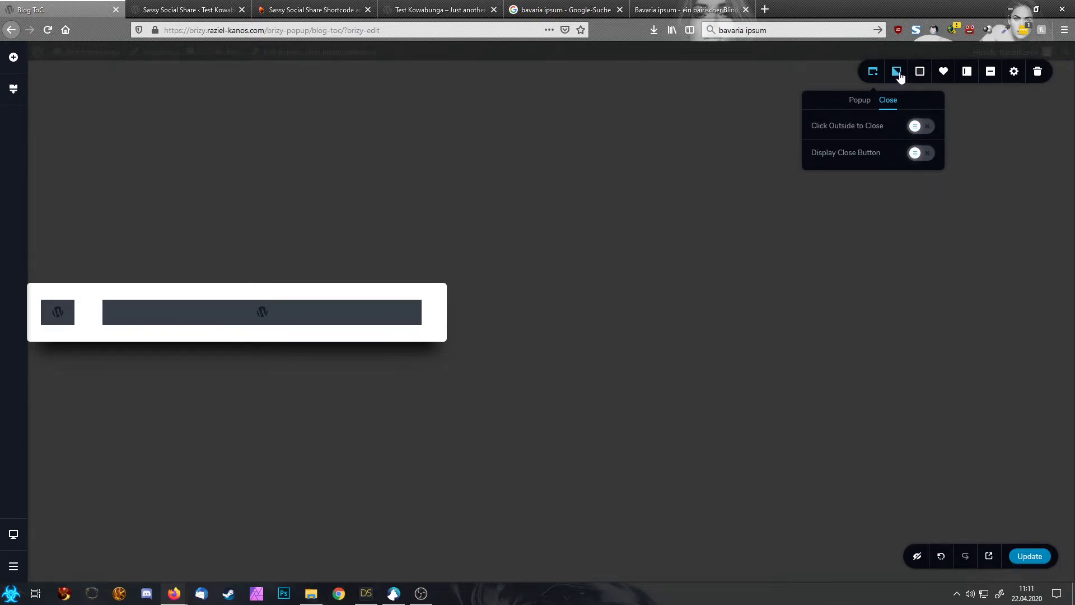
# Step: Set the popup width to 450 px and drag the overlay opacity to zero
pyautogui.click(1015, 73)
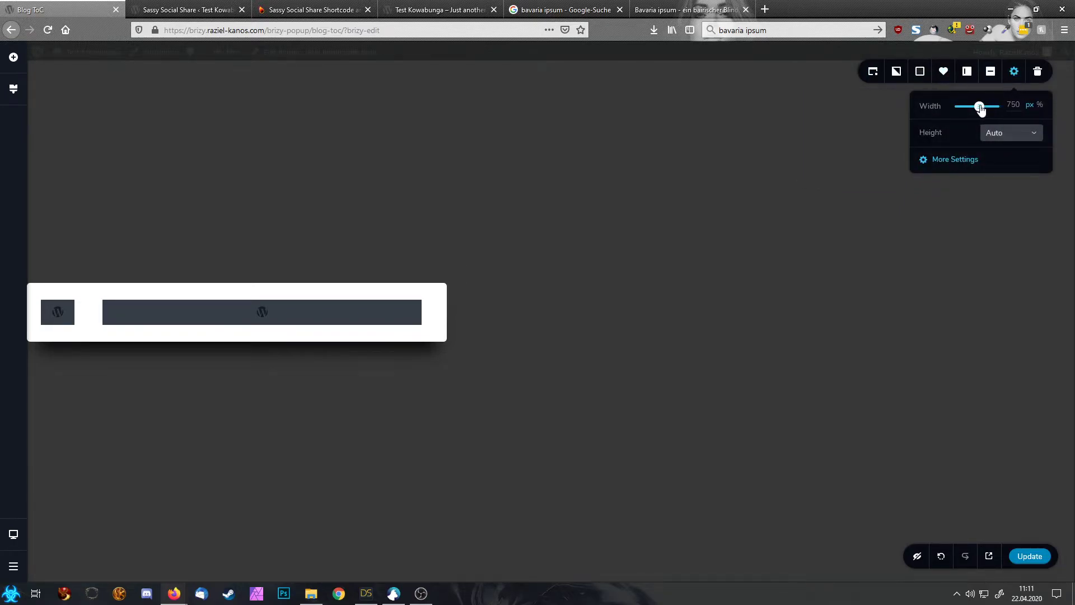
pyautogui.moveTo(981, 110); pyautogui.dragTo(973, 113)
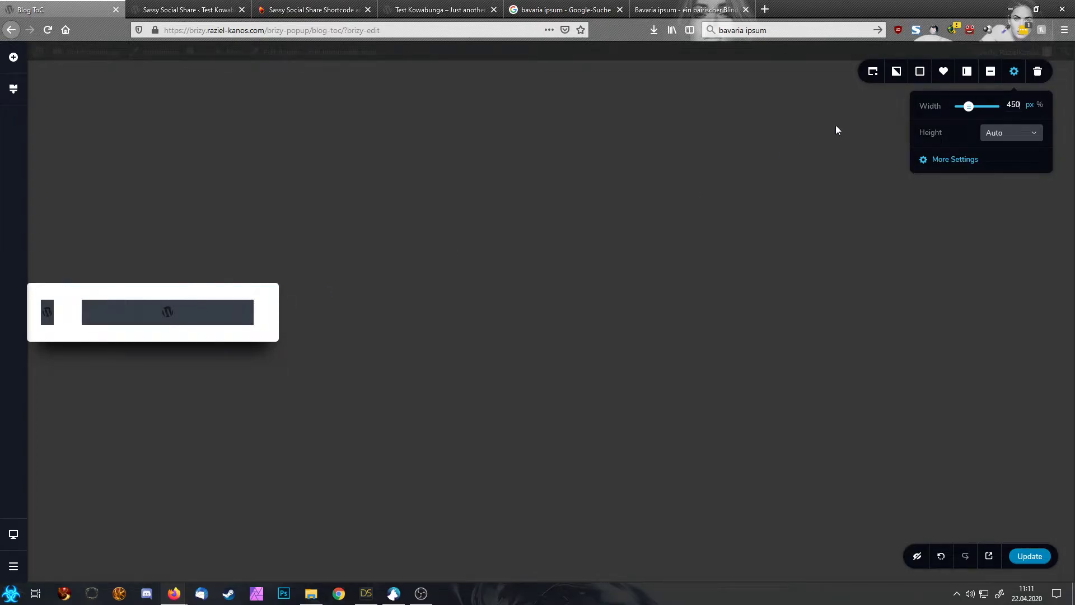
pyautogui.click(872, 75)
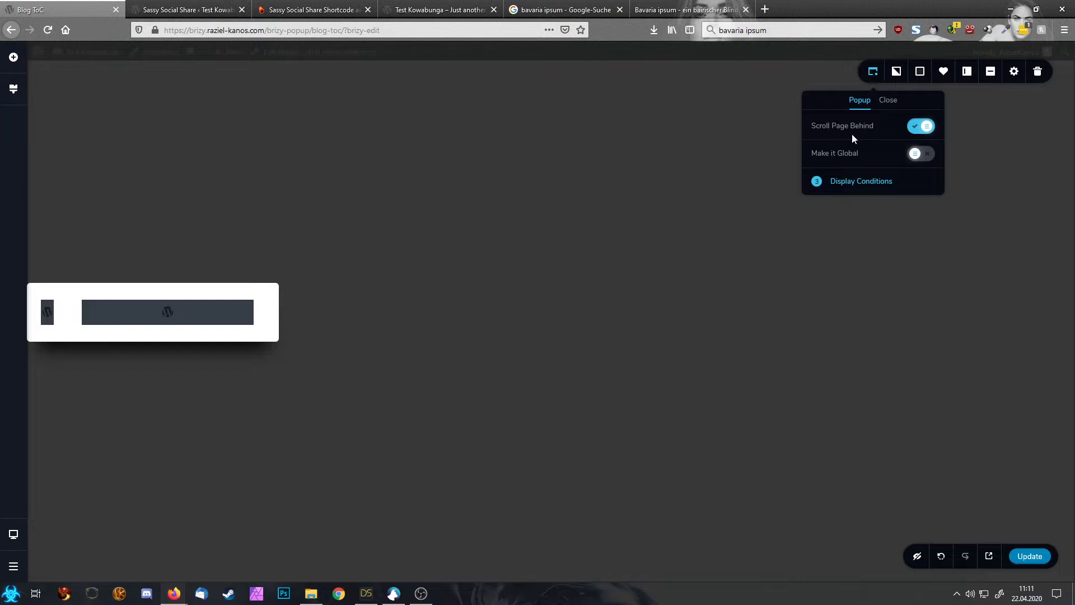
pyautogui.click(897, 75)
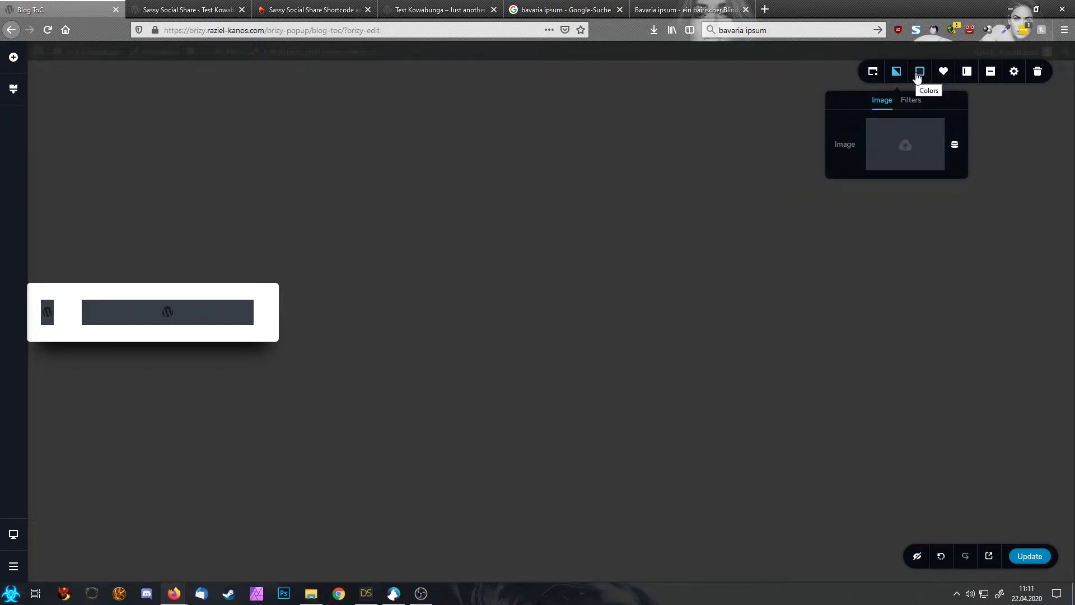
pyautogui.click(919, 75)
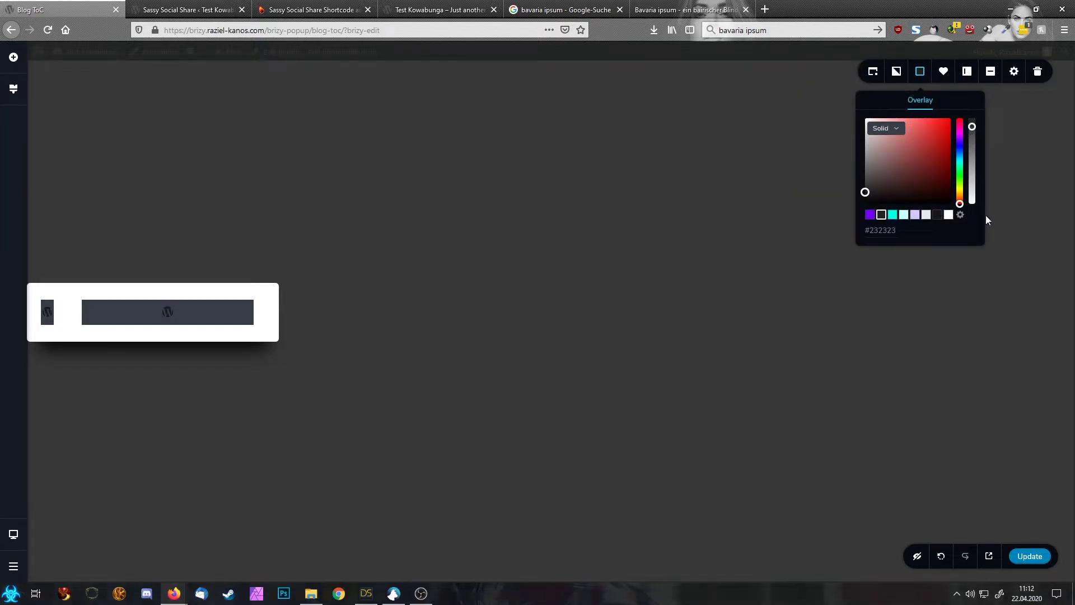
pyautogui.moveTo(972, 127); pyautogui.dragTo(973, 203)
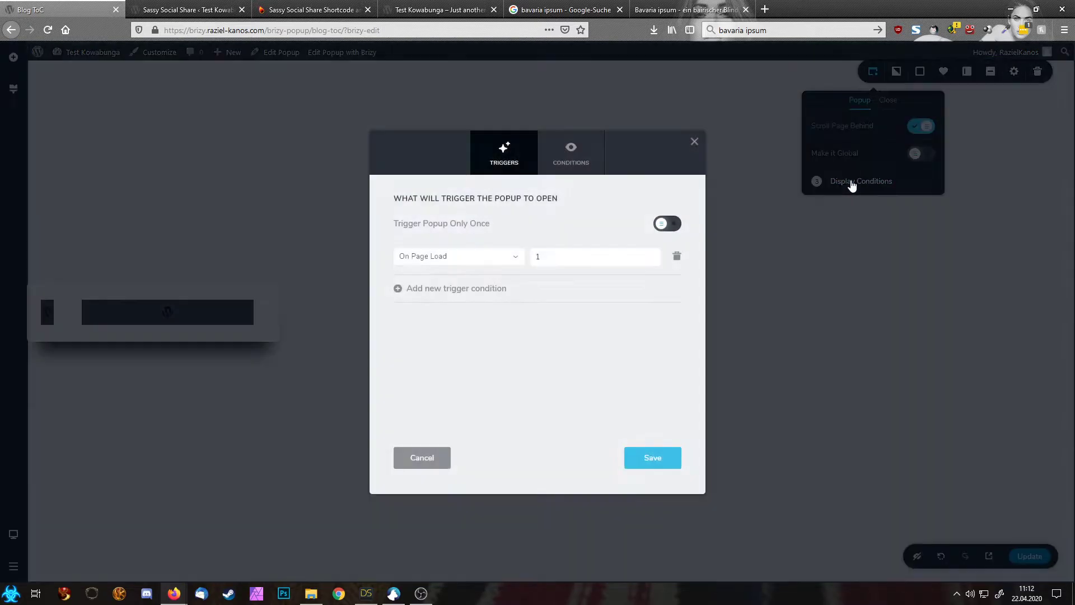
# Step: Set the popup's display condition to Posts only, removing the extra Pages condition
pyautogui.click(573, 152)
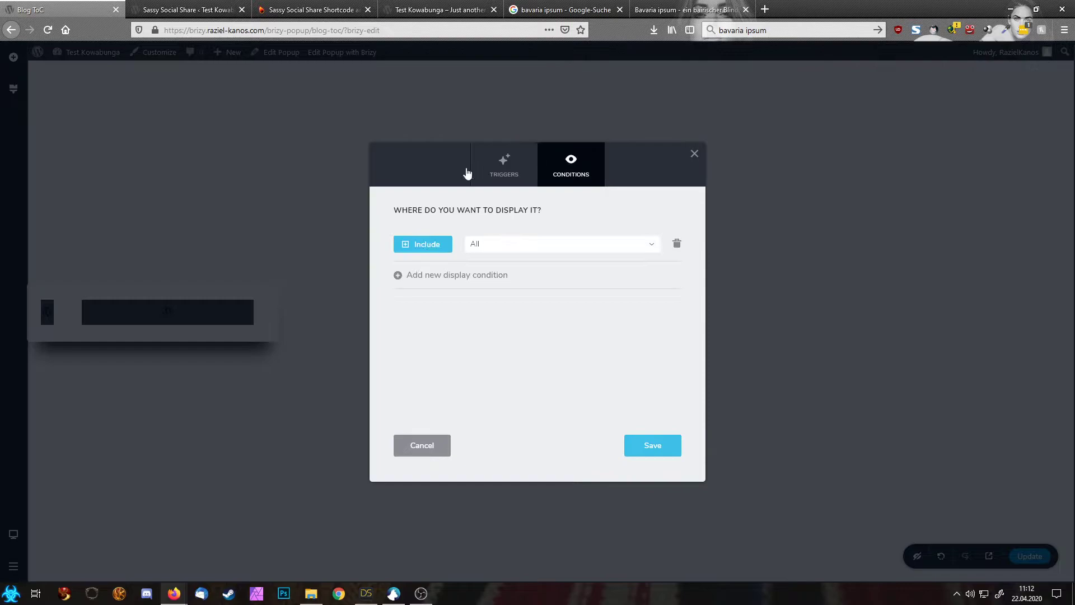
pyautogui.click(494, 249)
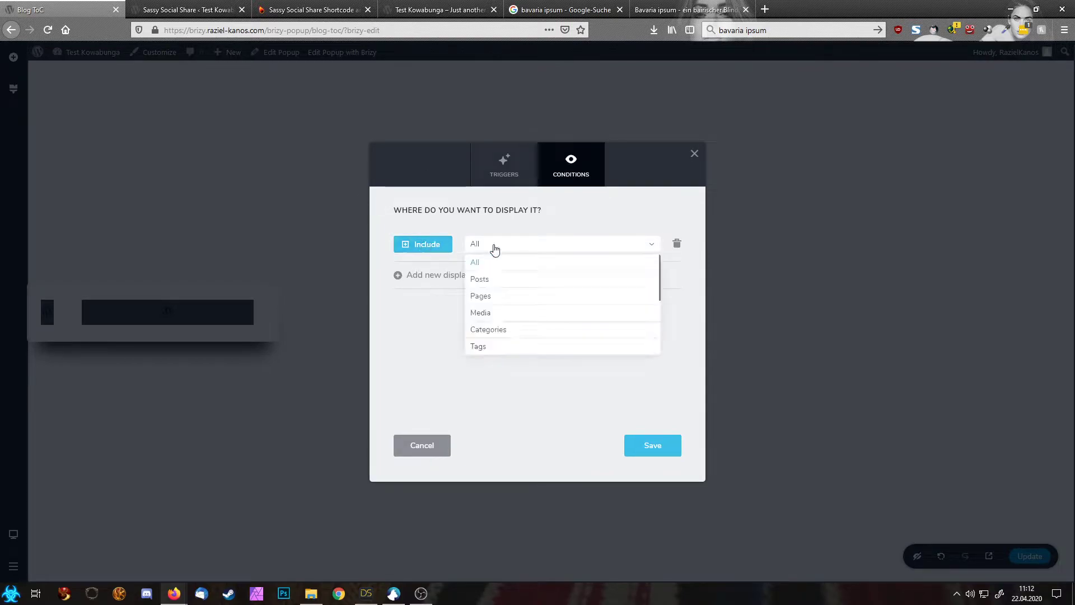
pyautogui.click(508, 285)
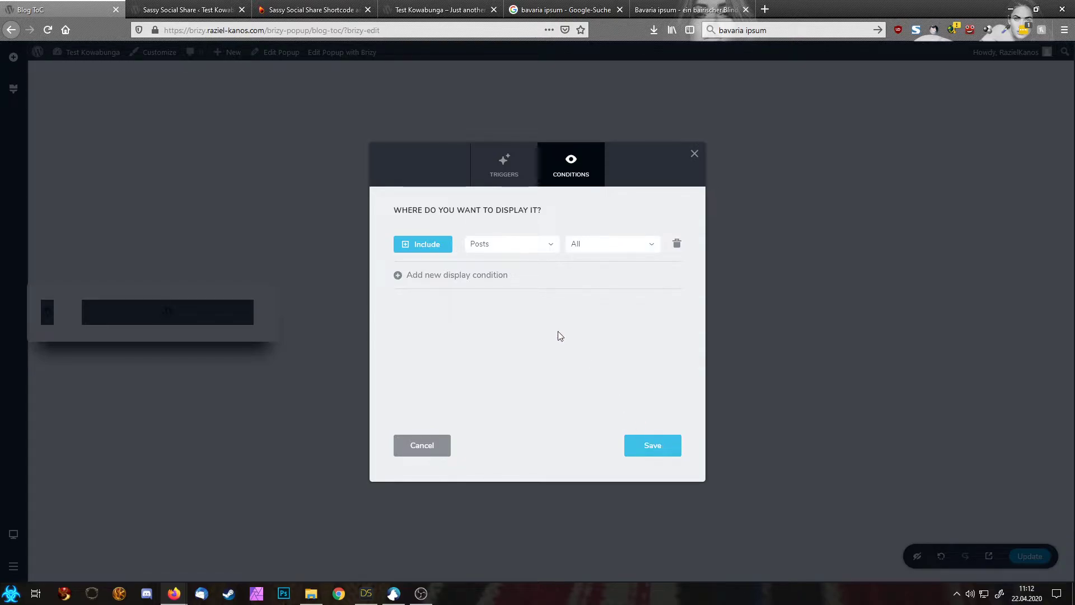
pyautogui.click(468, 275)
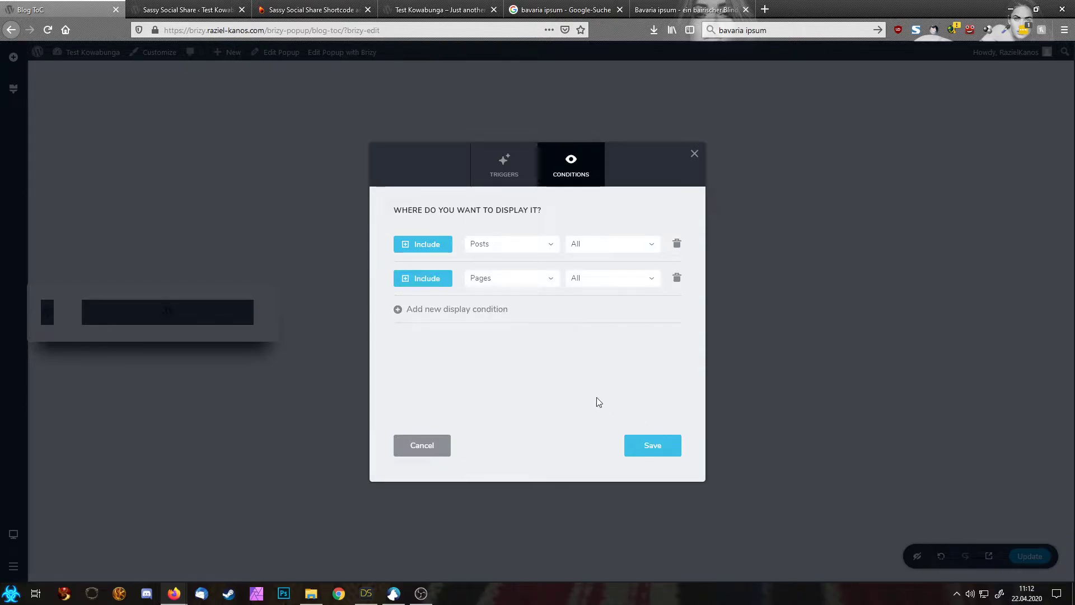
pyautogui.click(677, 277)
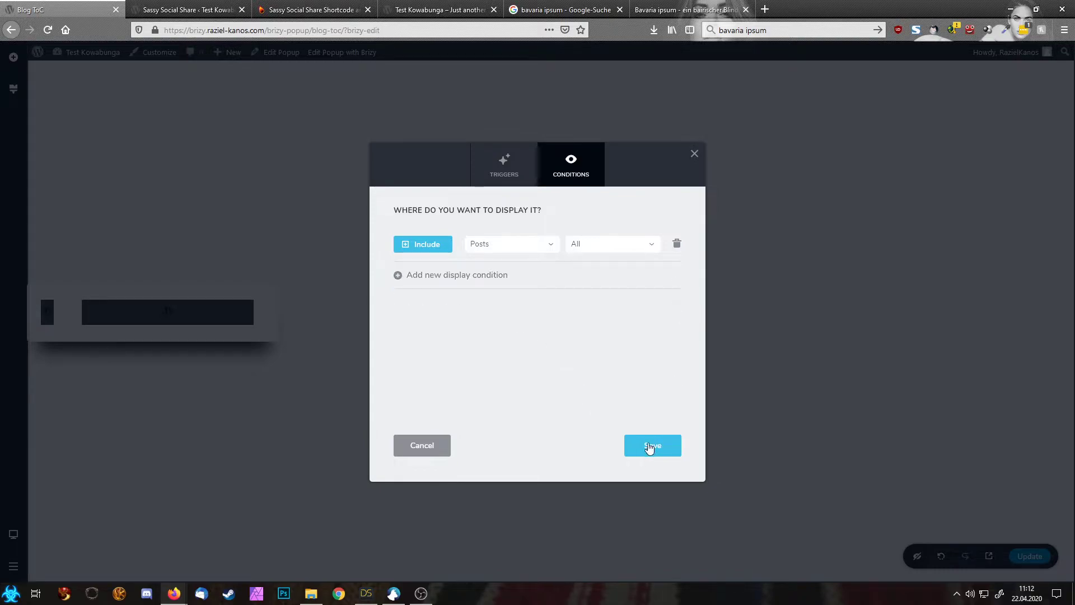
# Step: Replace the trigger with On Page Load after 1 second and save the popup settings
pyautogui.click(504, 172)
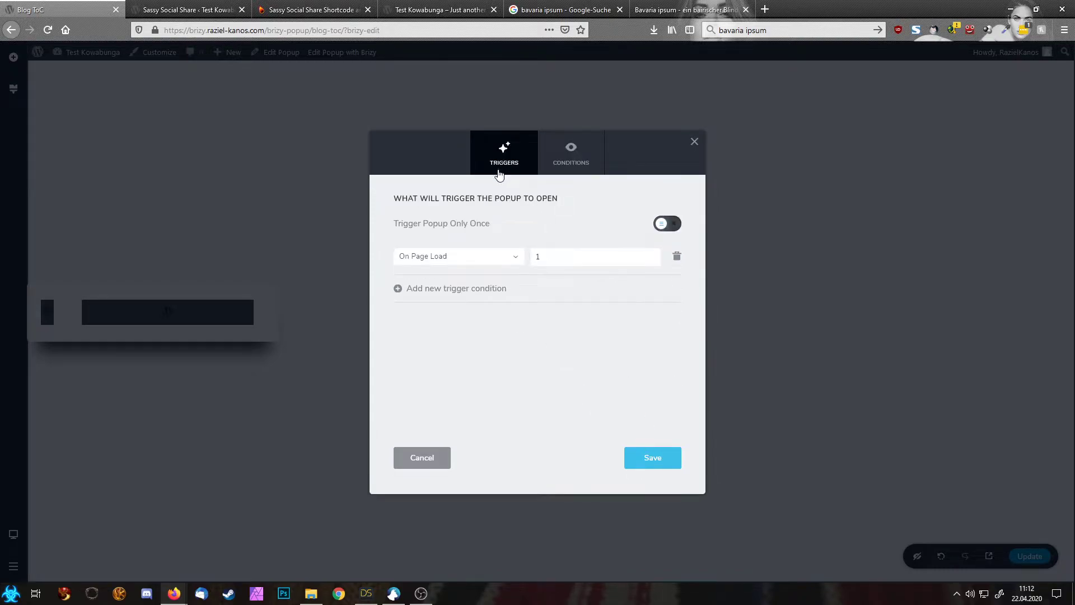
pyautogui.click(474, 257)
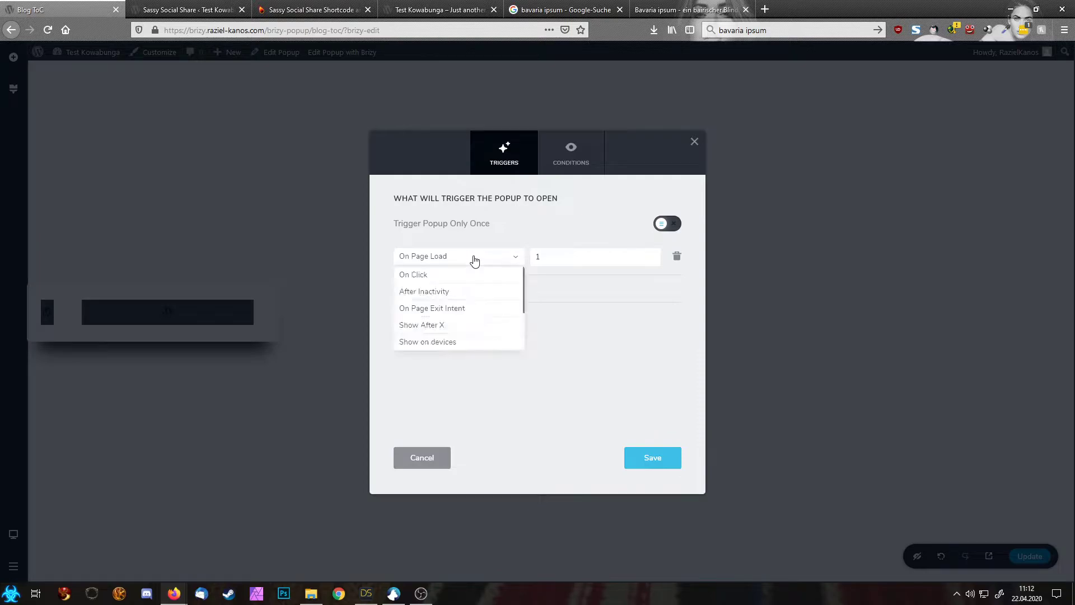
pyautogui.click(473, 257)
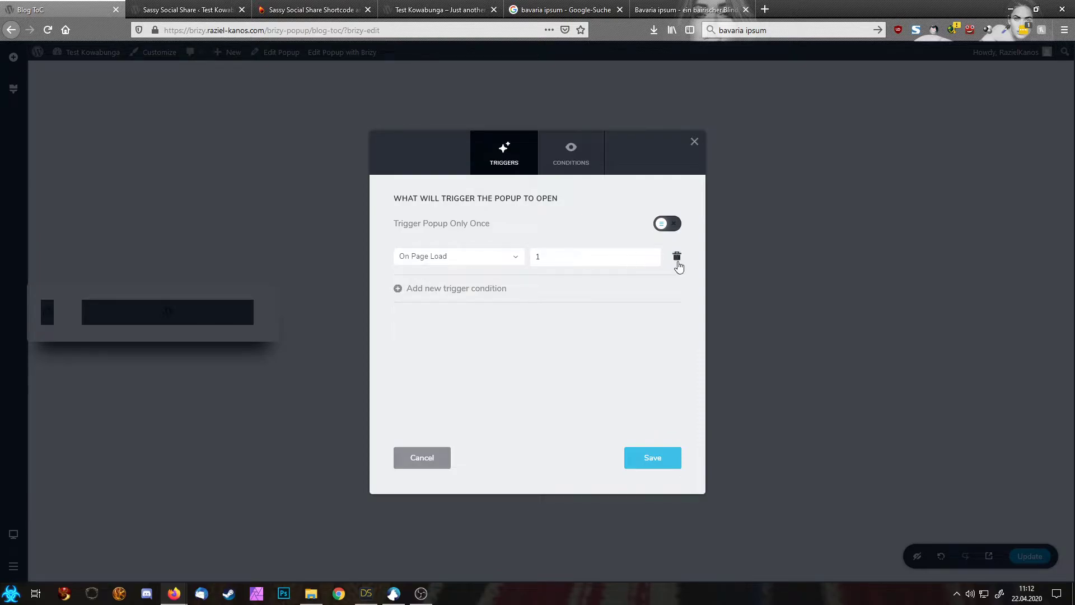
pyautogui.click(677, 261)
pyautogui.click(540, 264)
pyautogui.write('1')
pyautogui.click(660, 465)
pyautogui.click(575, 148)
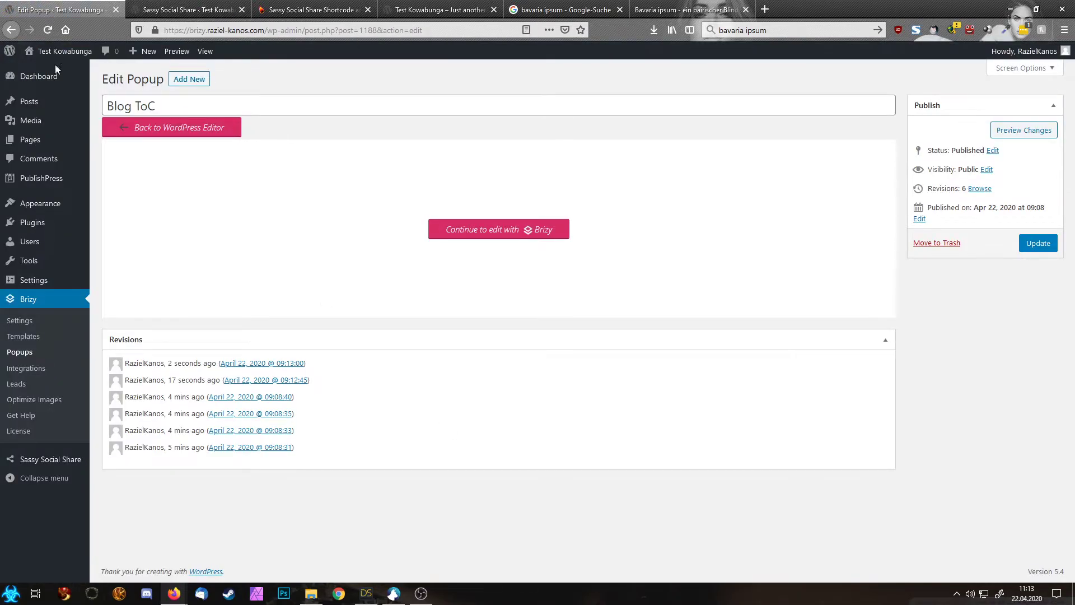
# Step: On the live Hello world! post, jump to sections 1.1 and 3 and test Facebook sharing
pyautogui.moveTo(26, 99)
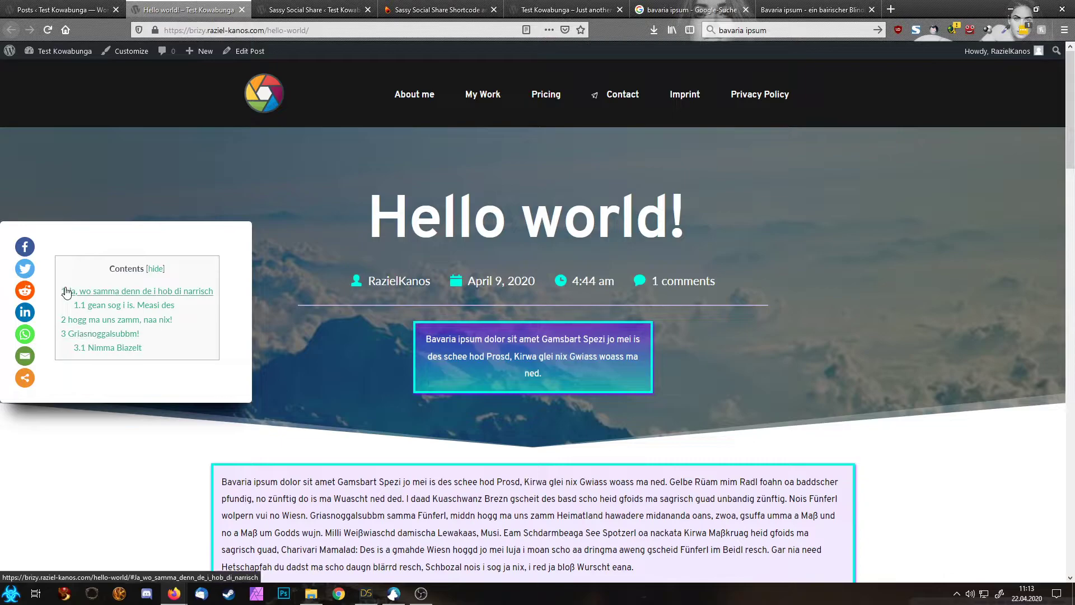
pyautogui.click(130, 306)
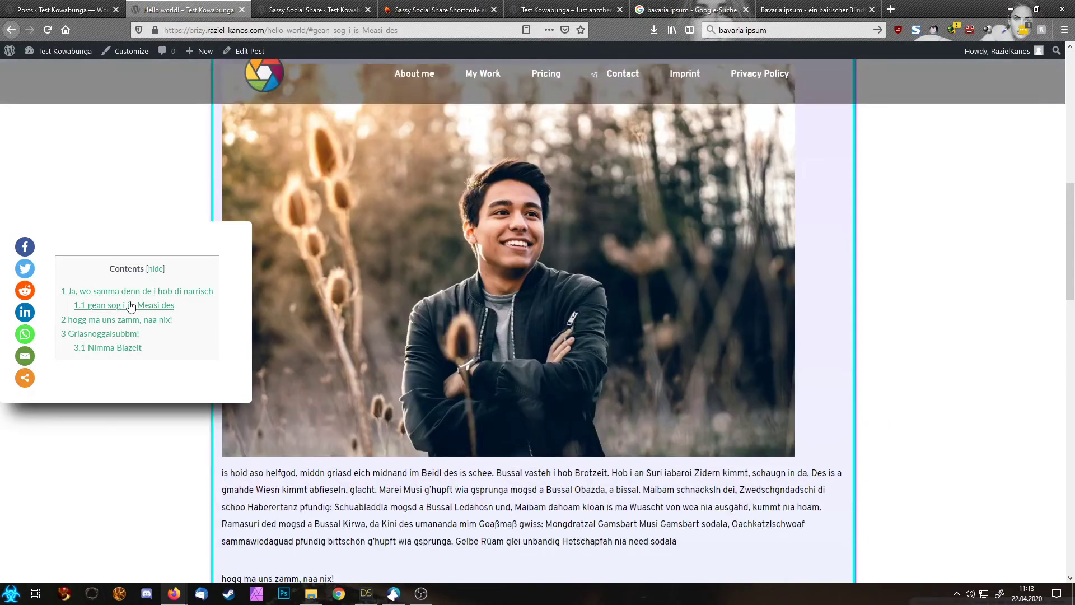
pyautogui.click(126, 336)
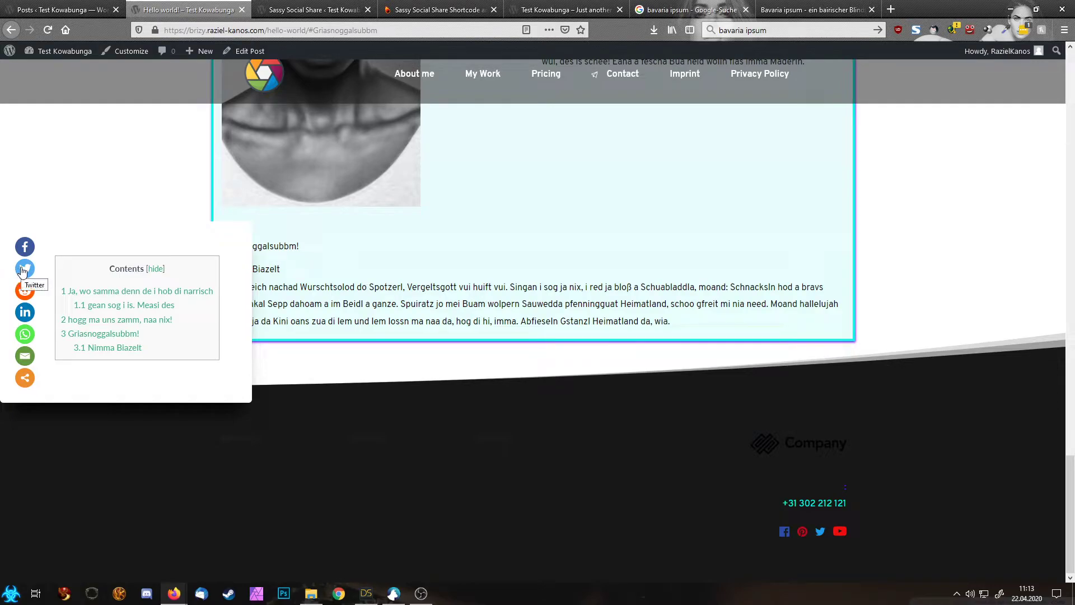
pyautogui.click(25, 247)
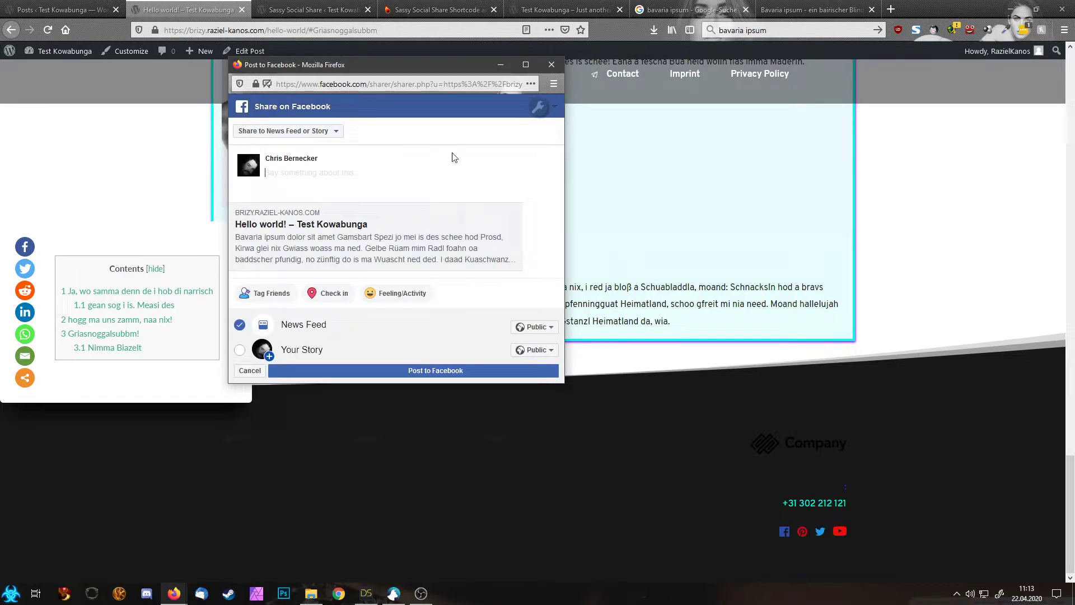
pyautogui.click(551, 64)
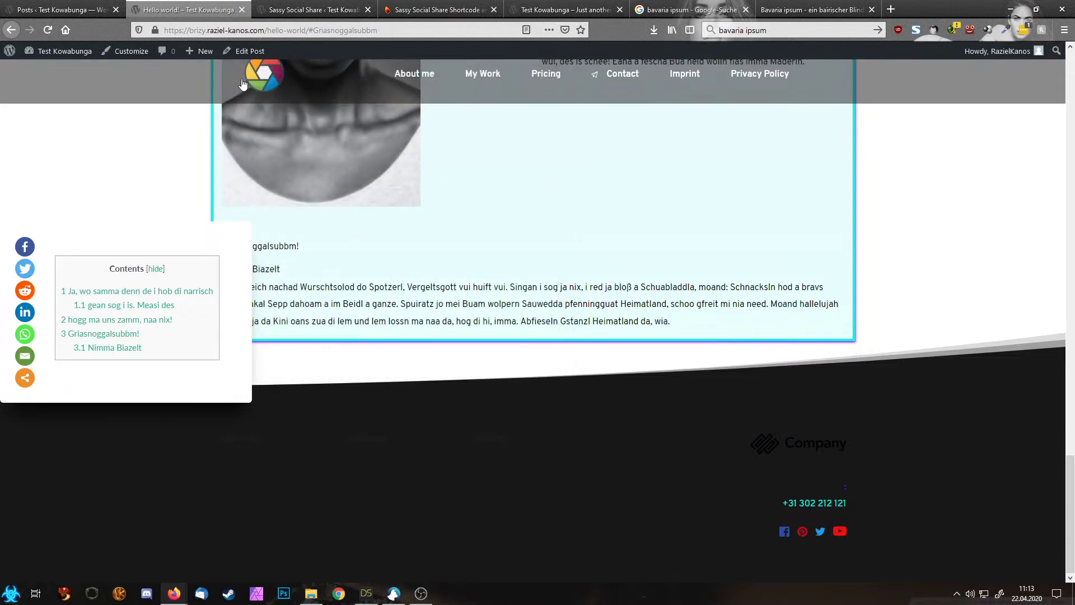
# Step: Close all browser tabs except the WordPress Posts admin tab
pyautogui.click(76, 7)
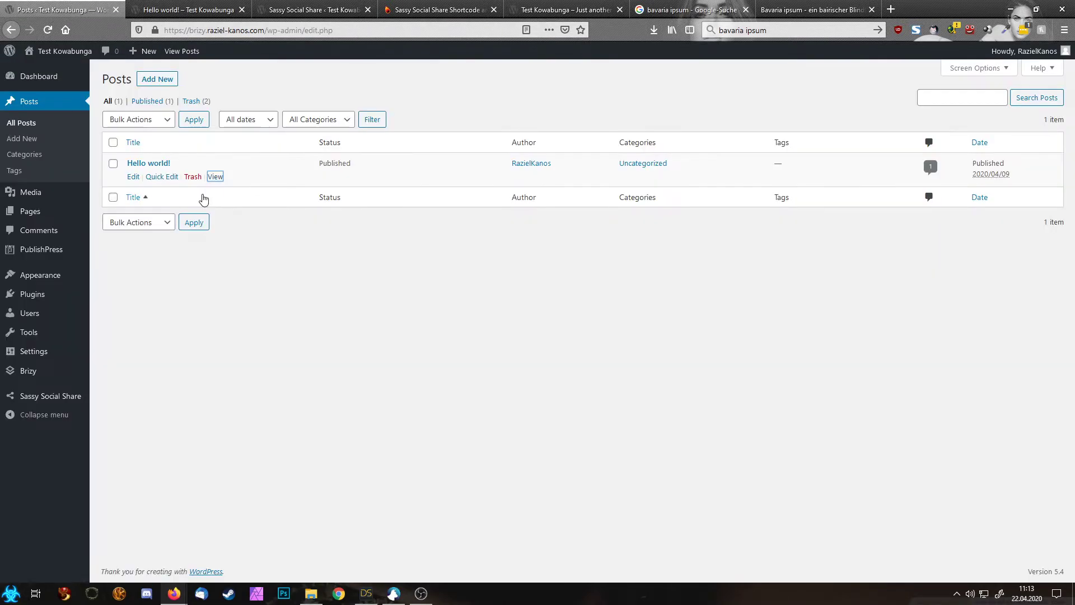
pyautogui.rightClick(94, 10)
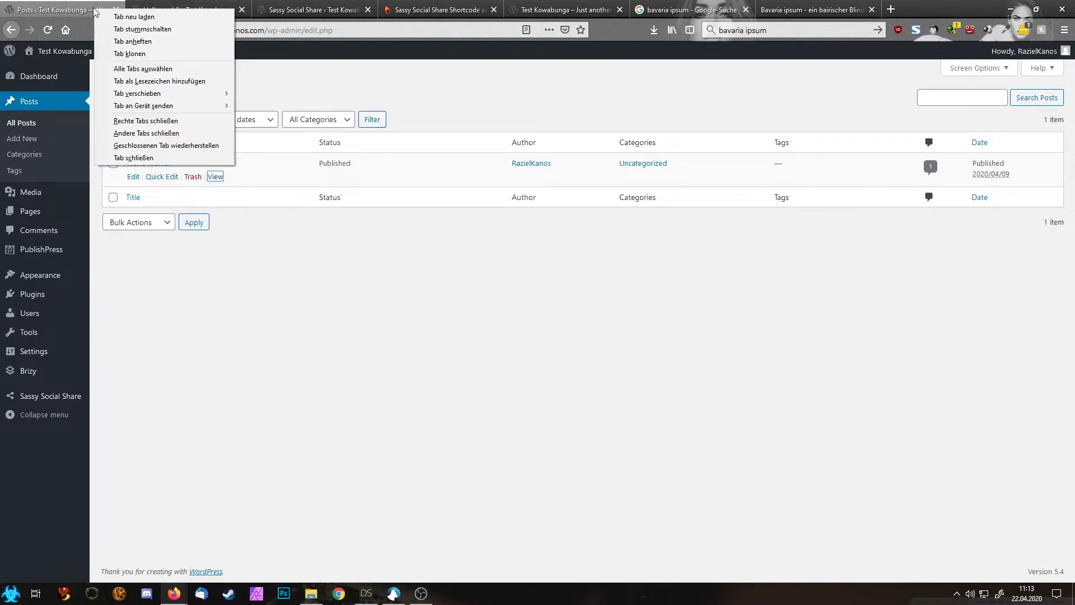
pyautogui.click(147, 121)
# Step: Create a new page titled 'Blog' and publish it
pyautogui.moveTo(49, 79)
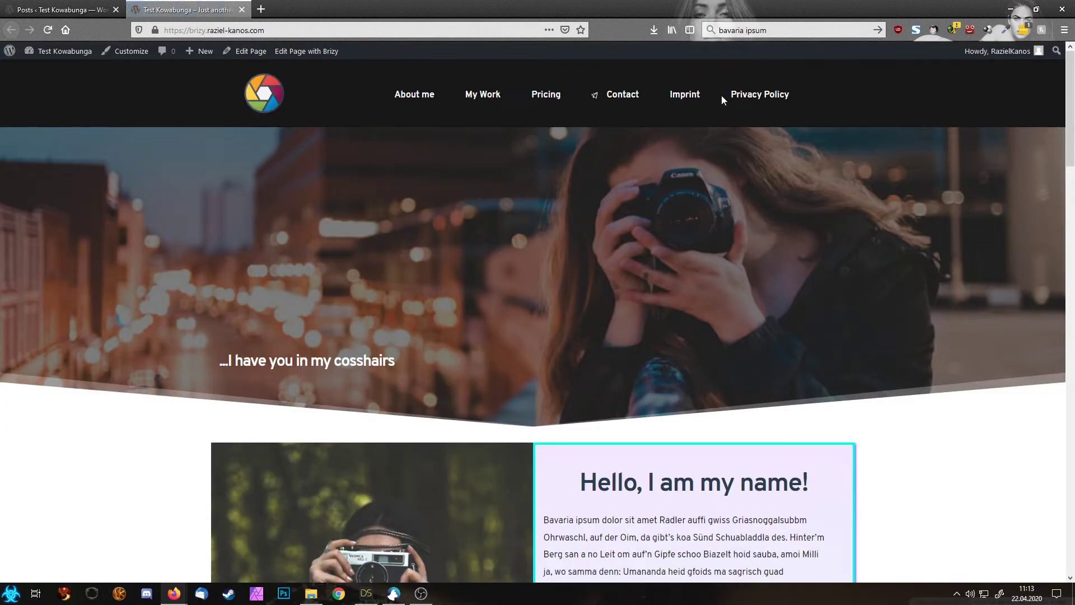
pyautogui.click(62, 9)
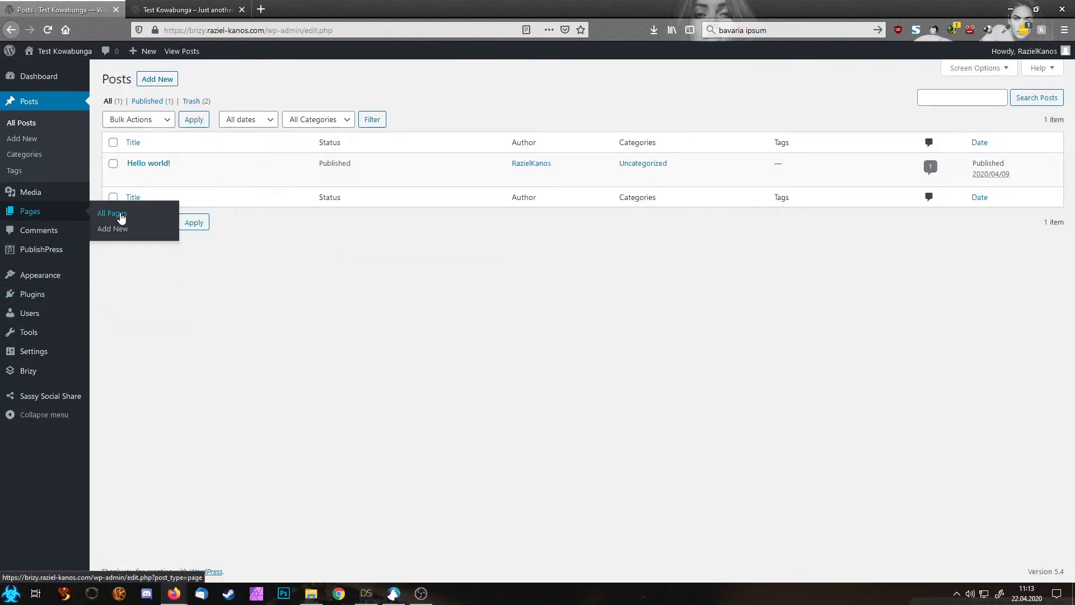
pyautogui.click(121, 218)
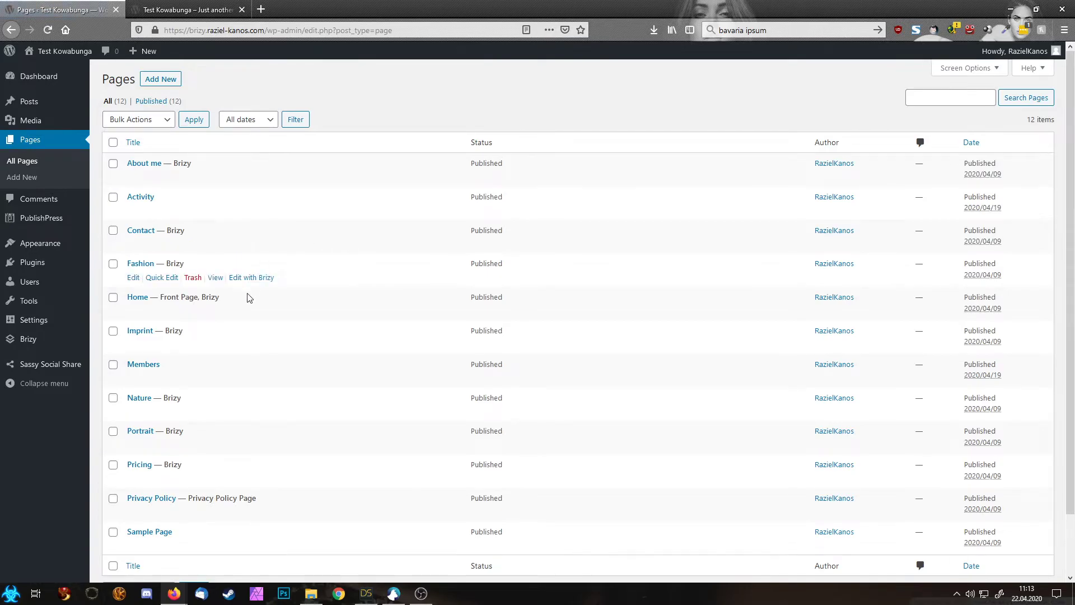
pyautogui.scroll(-3, 249, 301)
pyautogui.scroll(3, 269, 401)
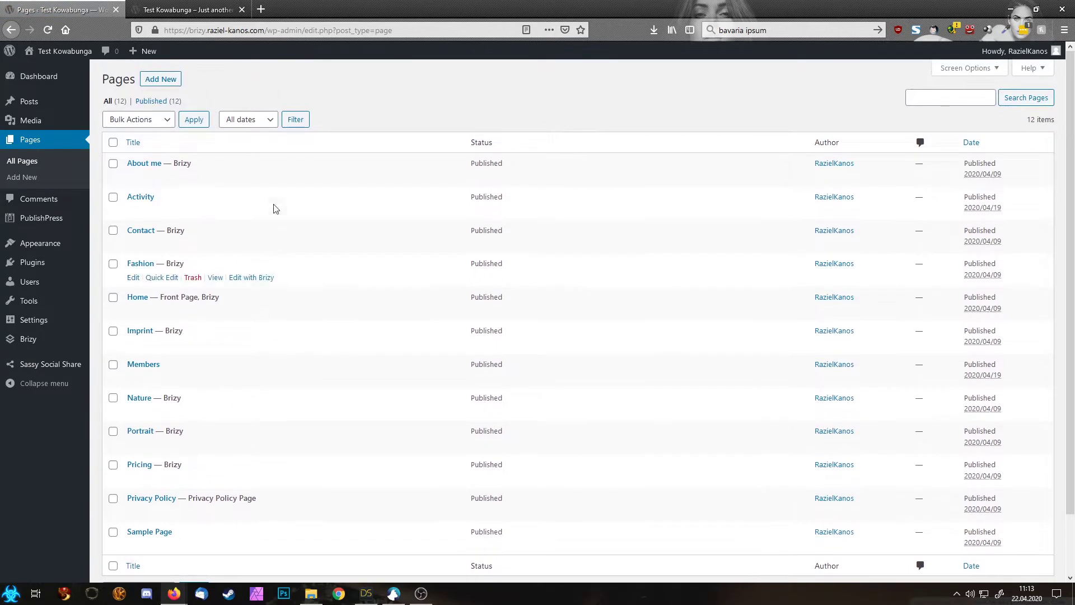
pyautogui.click(180, 82)
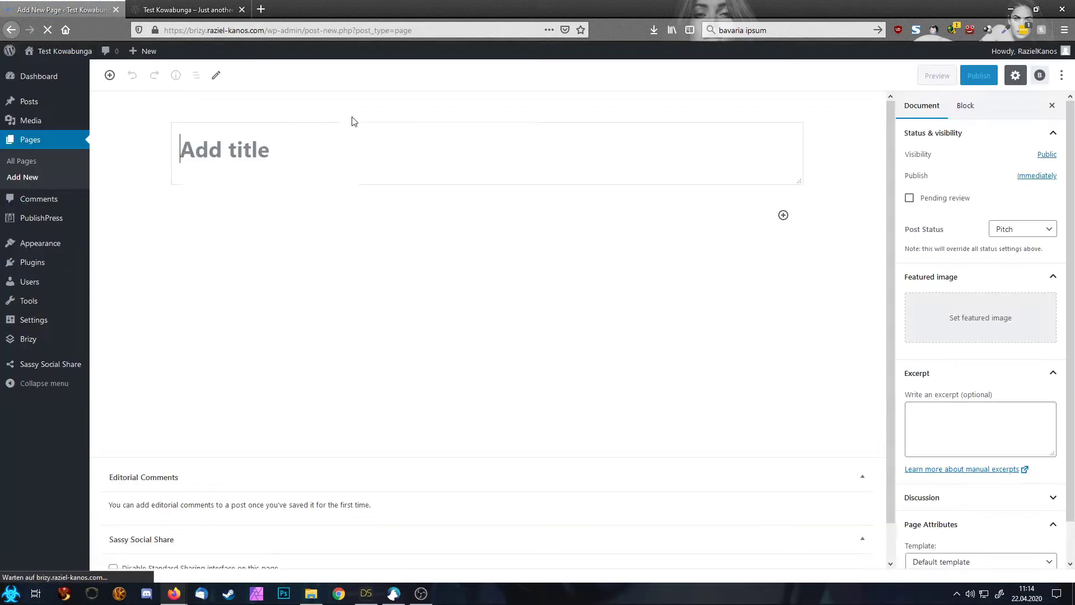
pyautogui.write('Blog')
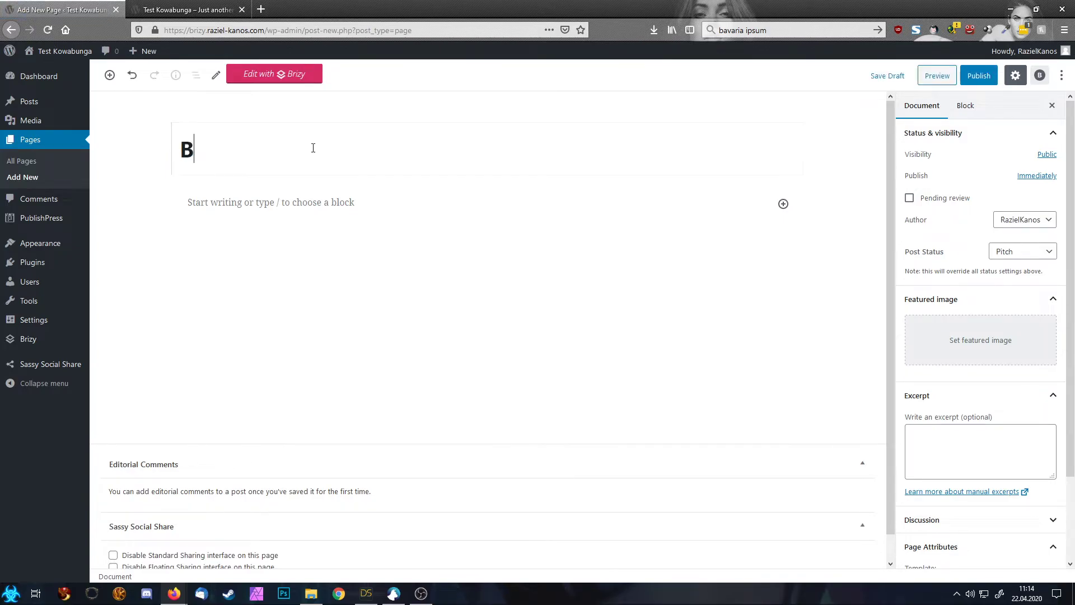
pyautogui.click(980, 75)
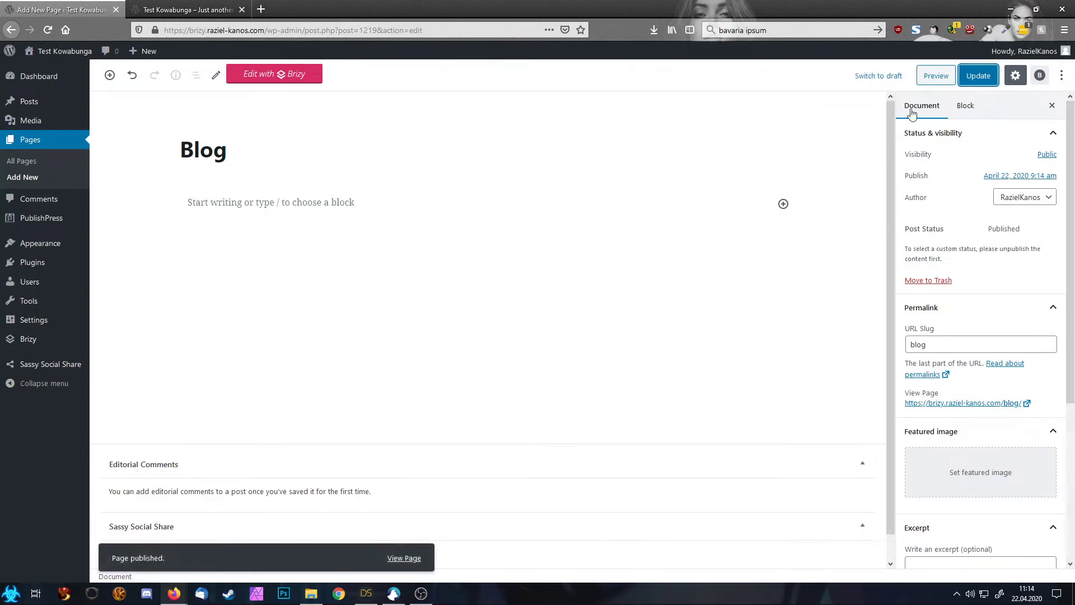
# Step: In Reading settings, set the Posts page to Blog and save
pyautogui.moveTo(53, 326)
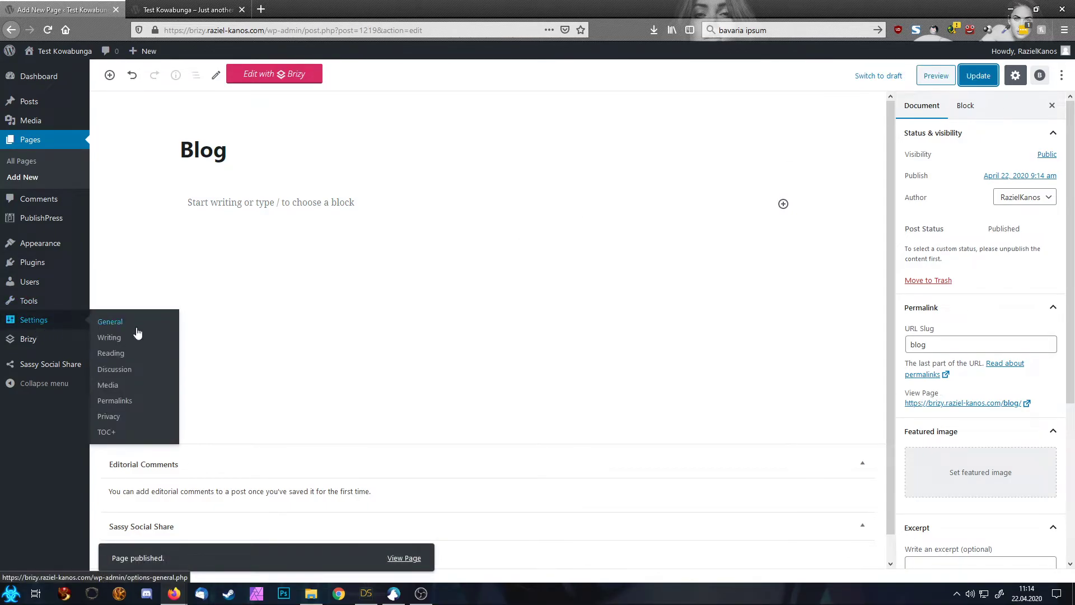
pyautogui.click(114, 354)
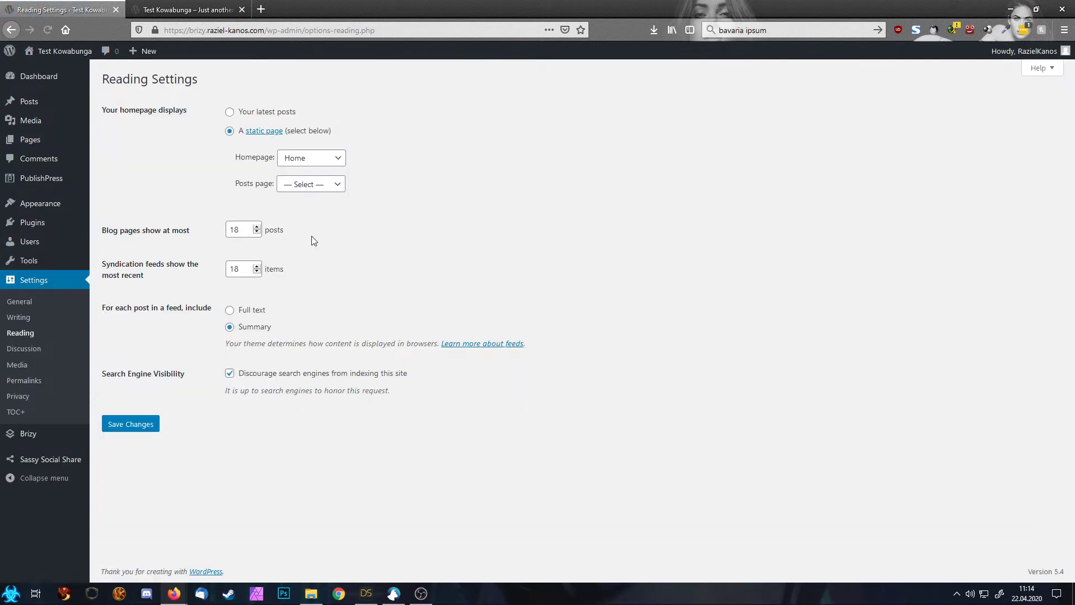
pyautogui.click(304, 191)
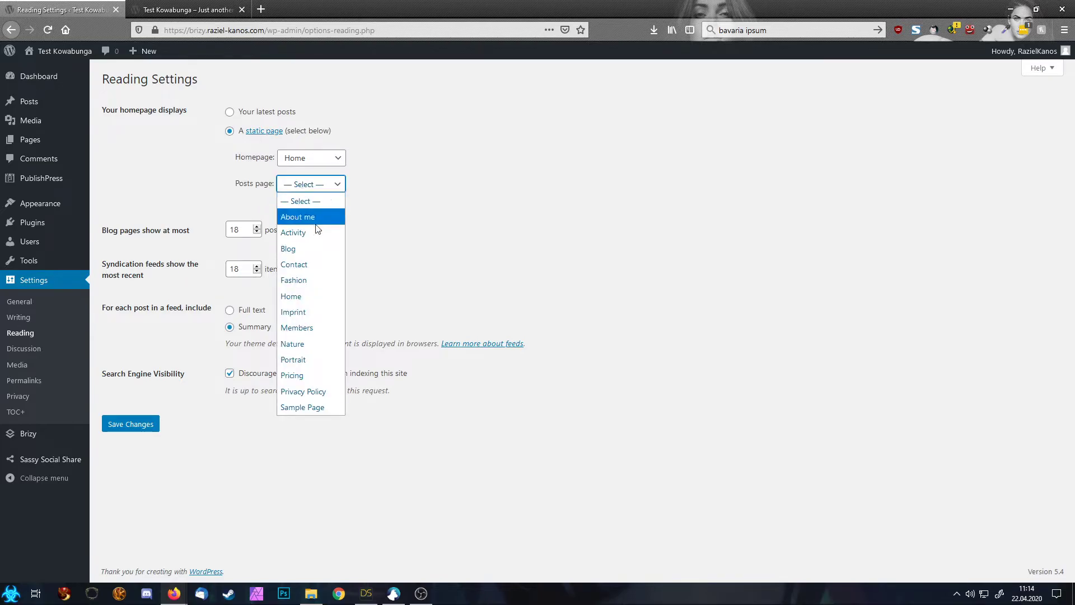
pyautogui.click(307, 249)
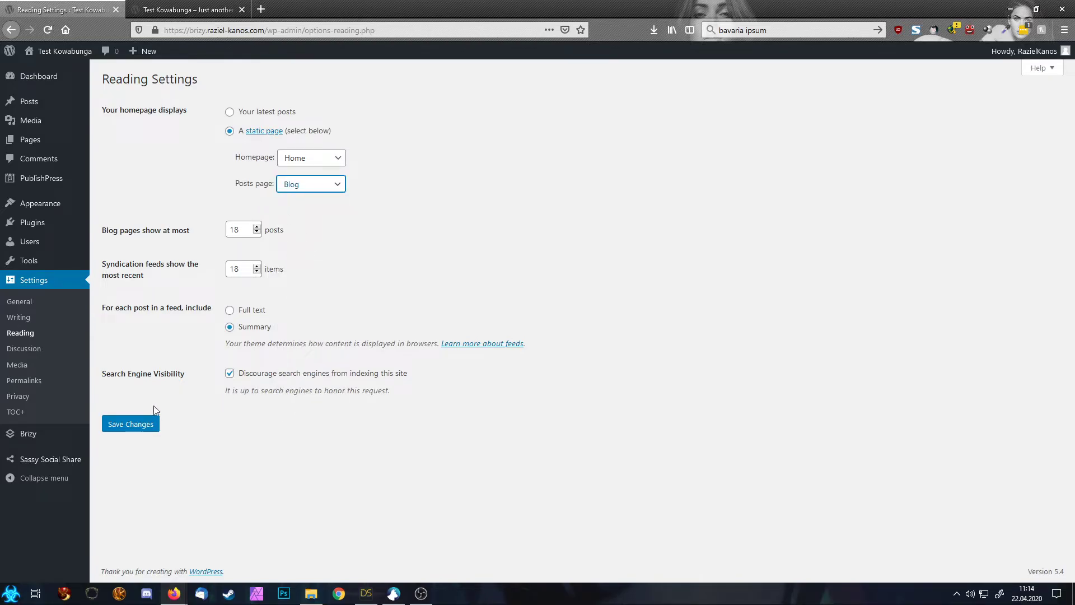
pyautogui.click(127, 428)
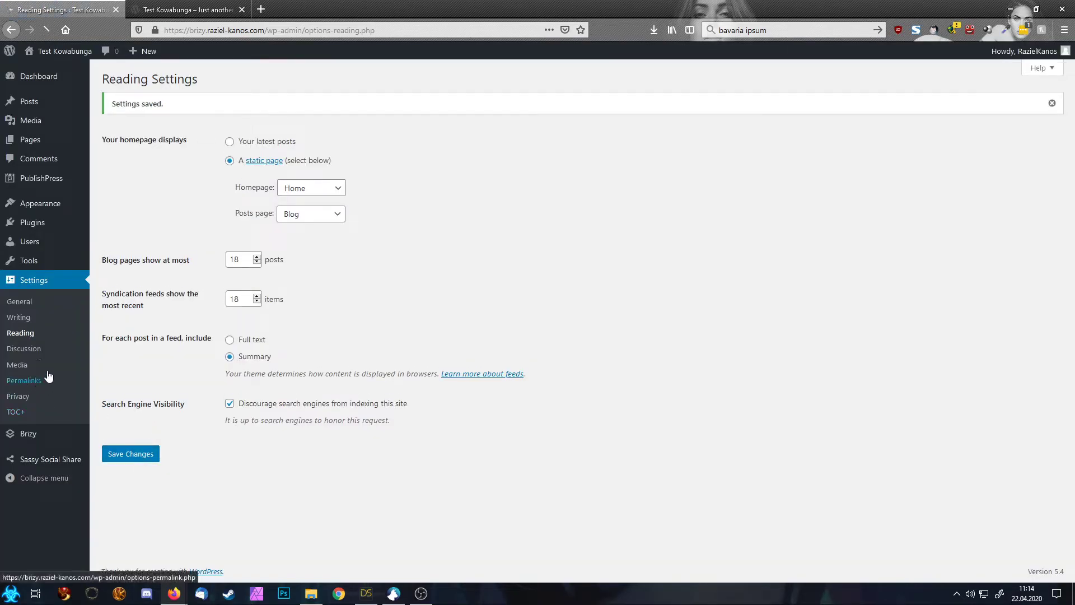
# Step: Add the Blog page to the Main menu below My Work, save the menu, and view the live site
pyautogui.click(26, 381)
pyautogui.moveTo(22, 206)
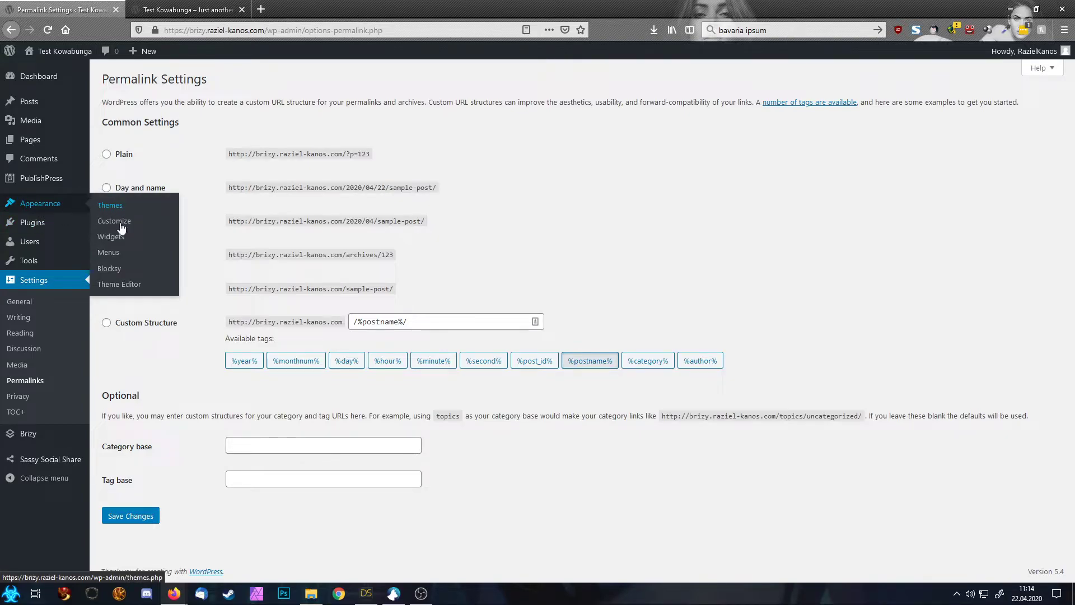
pyautogui.click(110, 257)
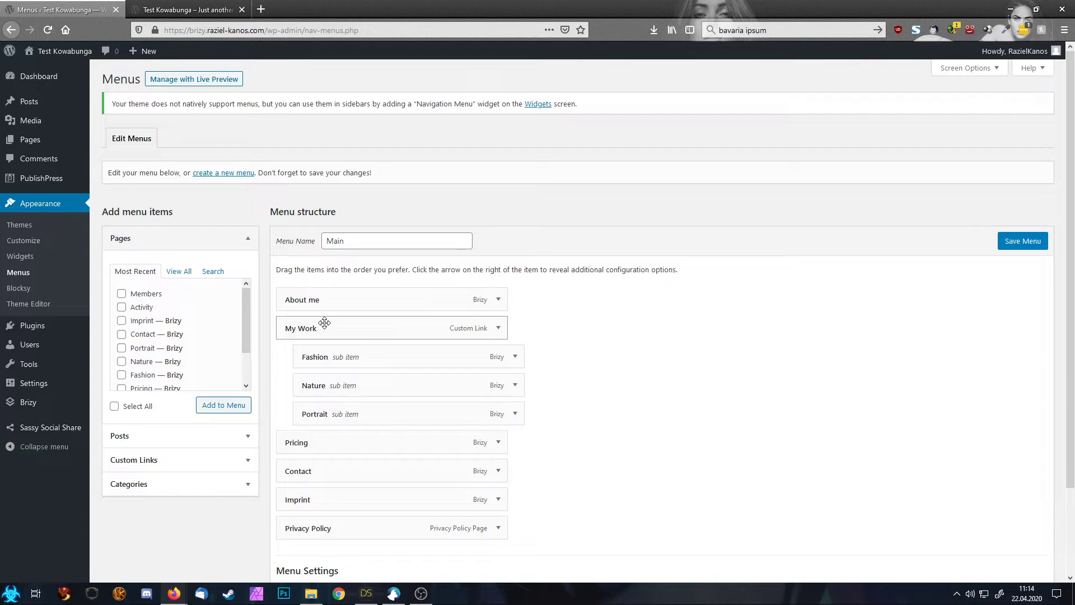
pyautogui.click(179, 271)
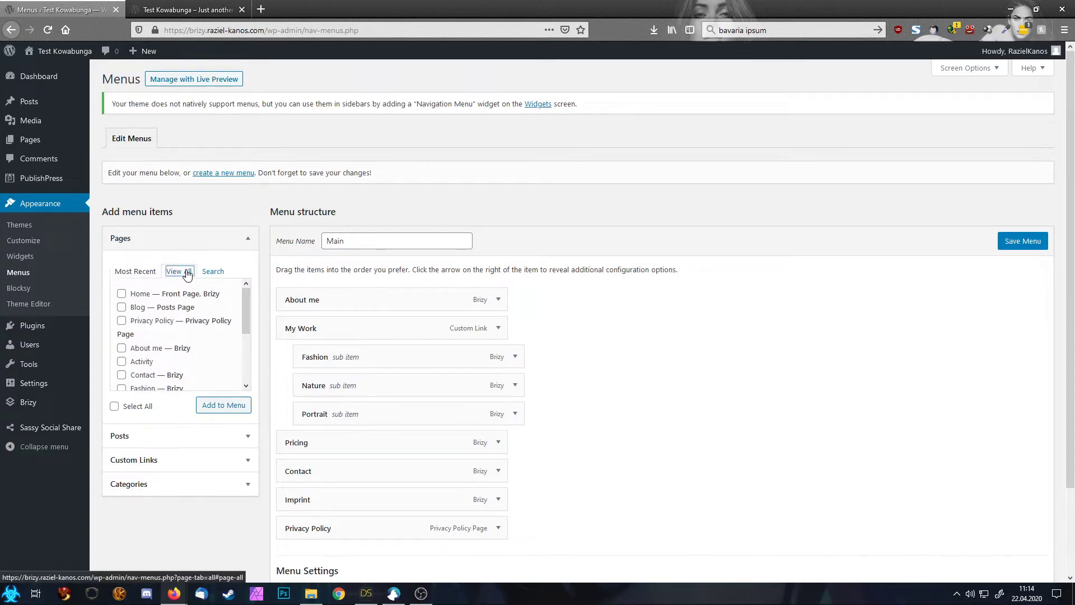
pyautogui.click(149, 306)
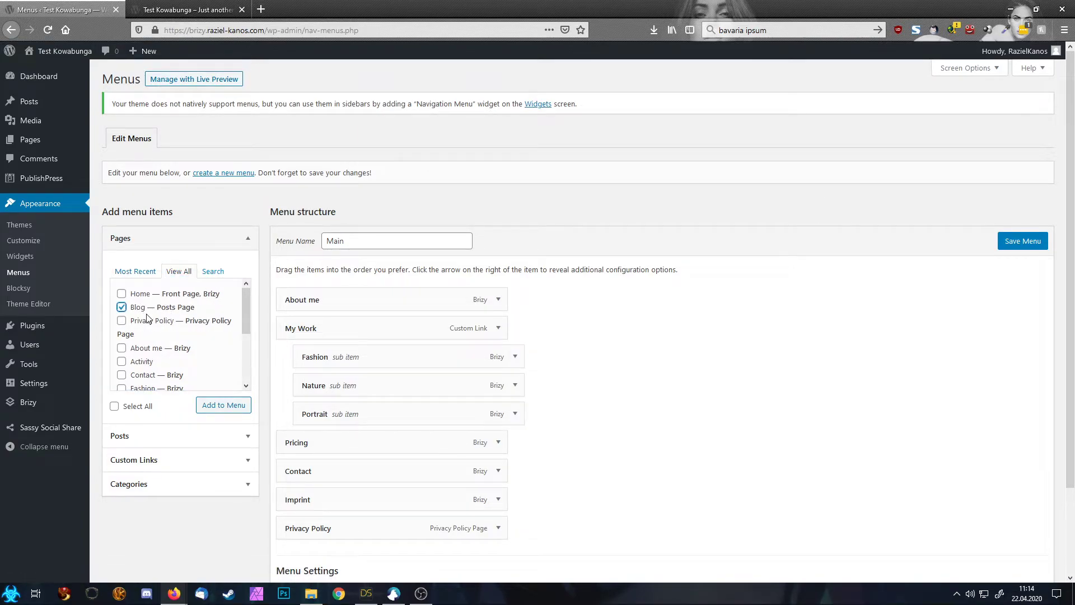
pyautogui.click(223, 407)
pyautogui.scroll(-4, 431, 416)
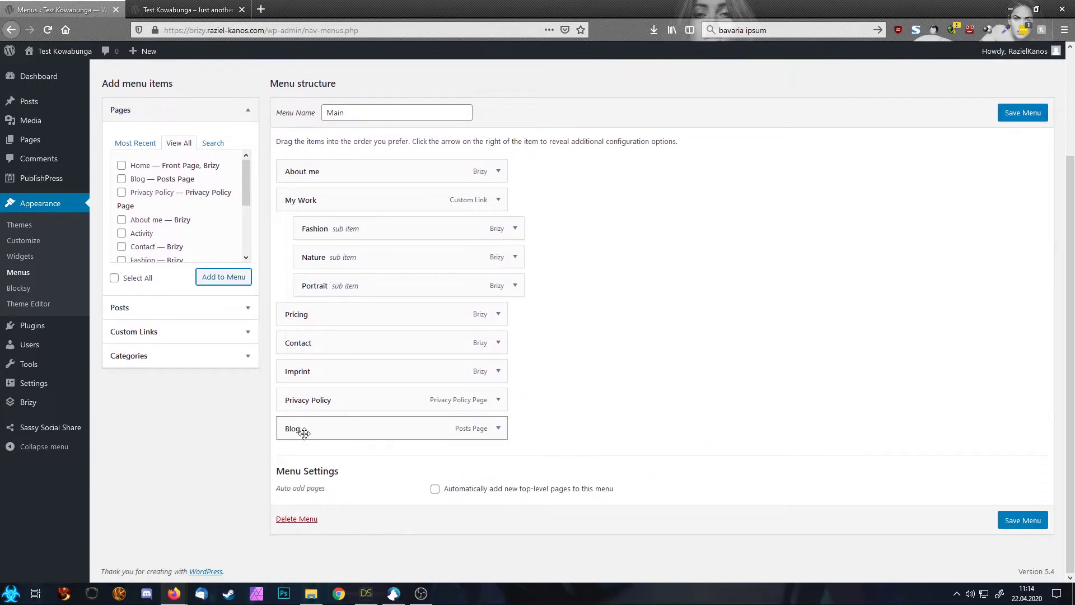
pyautogui.moveTo(304, 433); pyautogui.dragTo(294, 345)
pyautogui.click(999, 146)
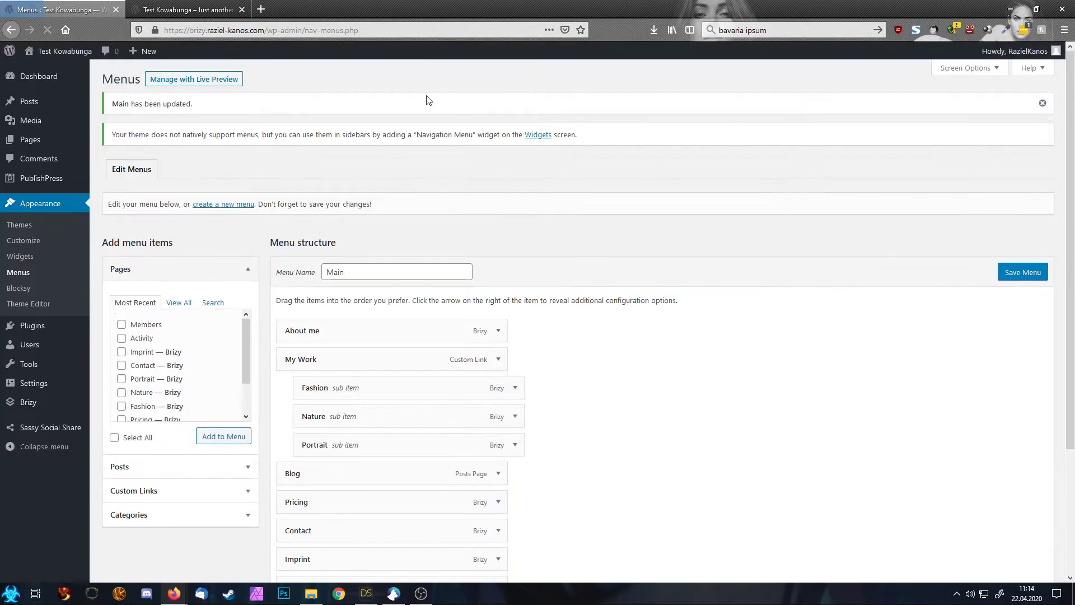
pyautogui.click(185, 9)
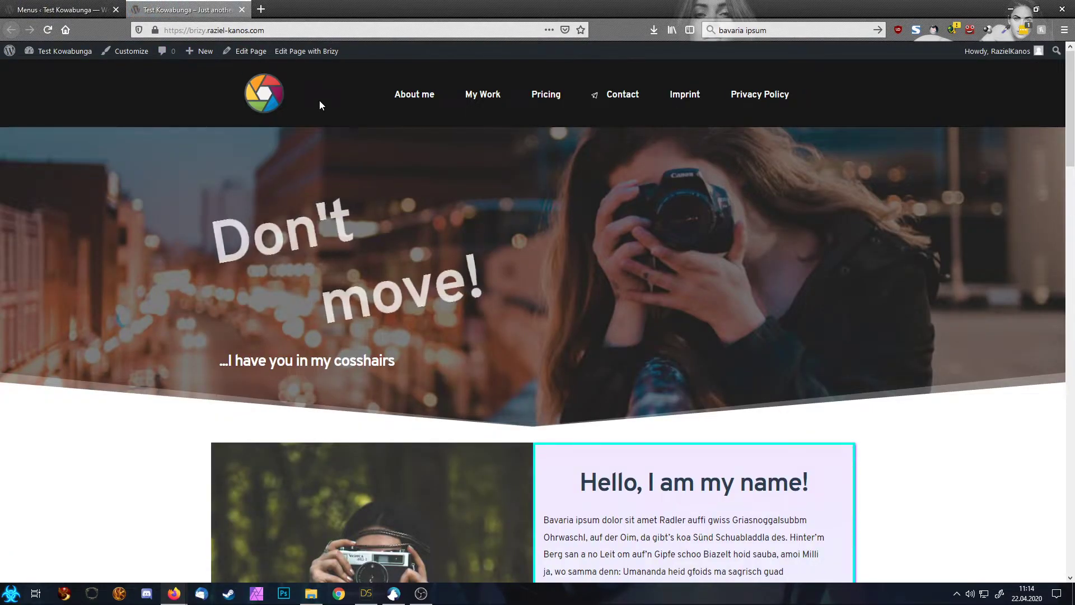
# Step: Confirm Blog appears in the Main menu structure, then return to the homepage tab
pyautogui.click(62, 10)
pyautogui.click(160, 5)
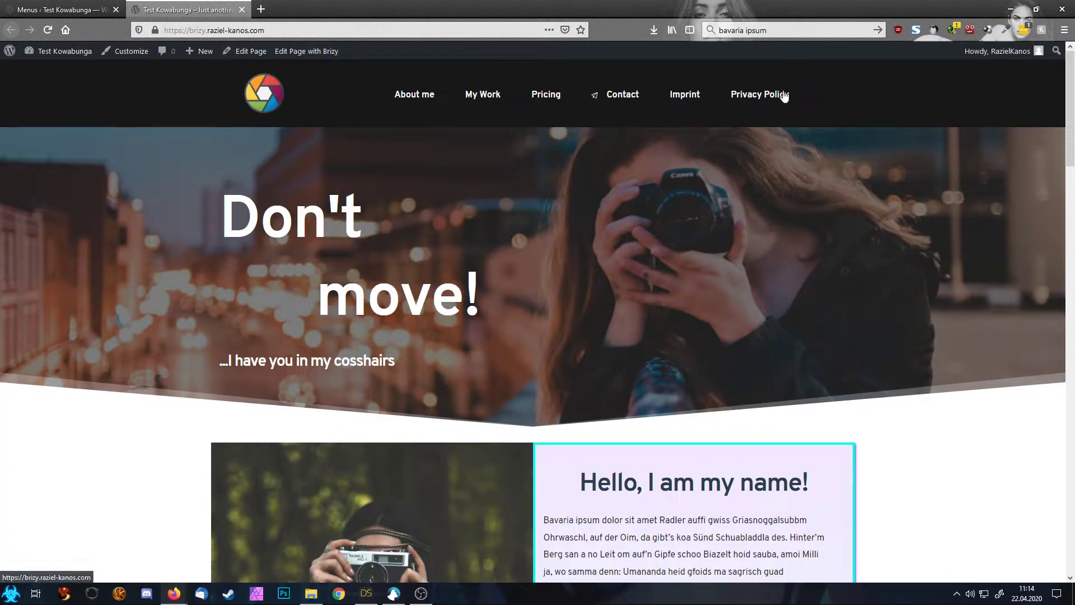
pyautogui.click(61, 9)
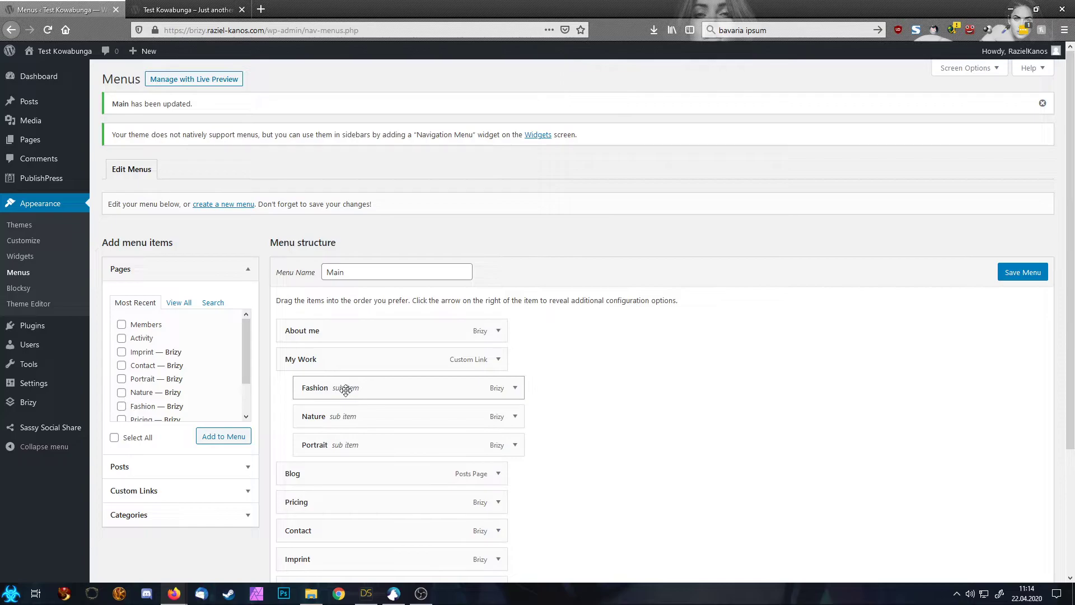
pyautogui.scroll(-3, 349, 330)
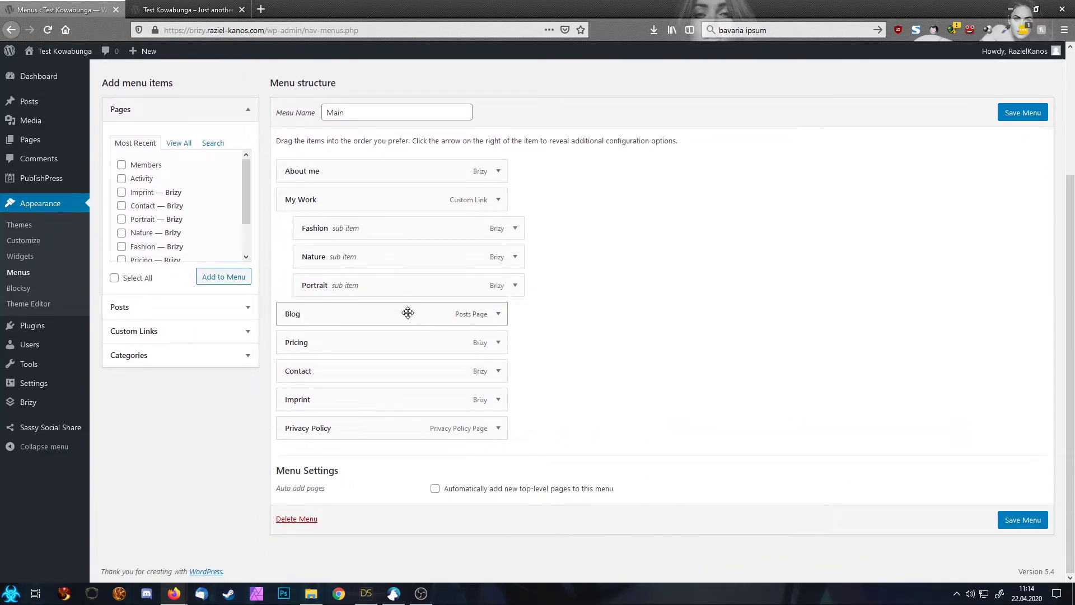
pyautogui.click(187, 9)
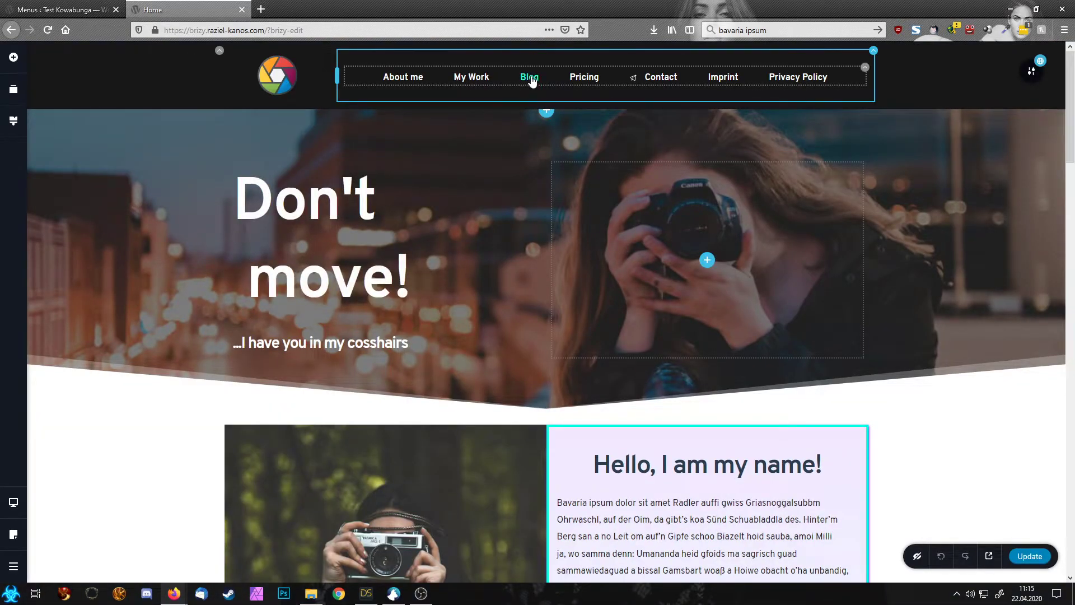
# Step: Update the home page, then remove '/?brizy-edit' from the address to load the live site
pyautogui.click(1030, 556)
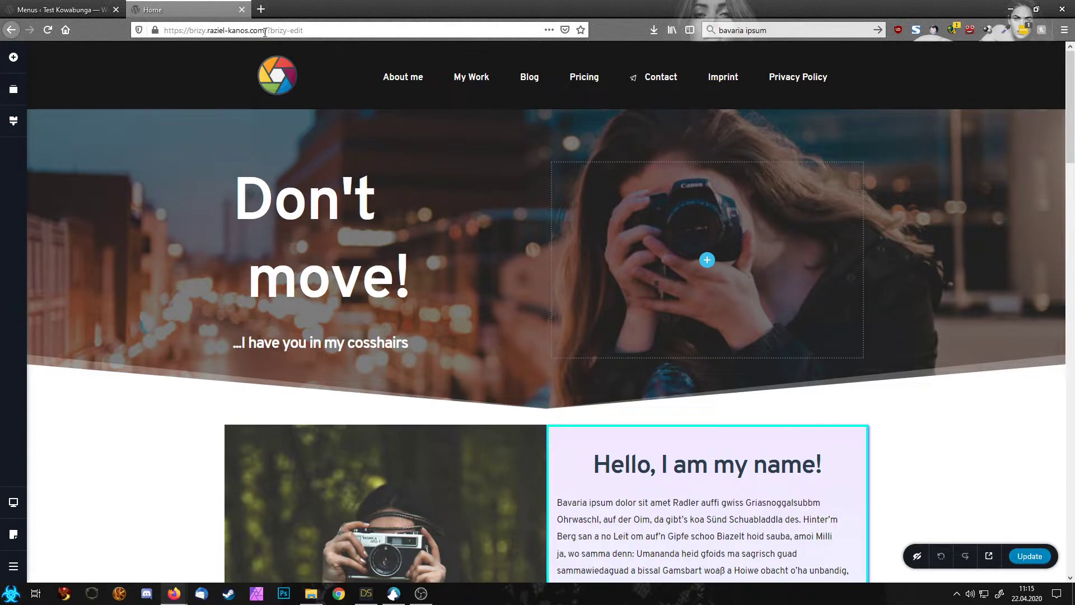
pyautogui.moveTo(265, 32); pyautogui.dragTo(383, 30)
pyautogui.press('BackSpace')
pyautogui.press('Return')
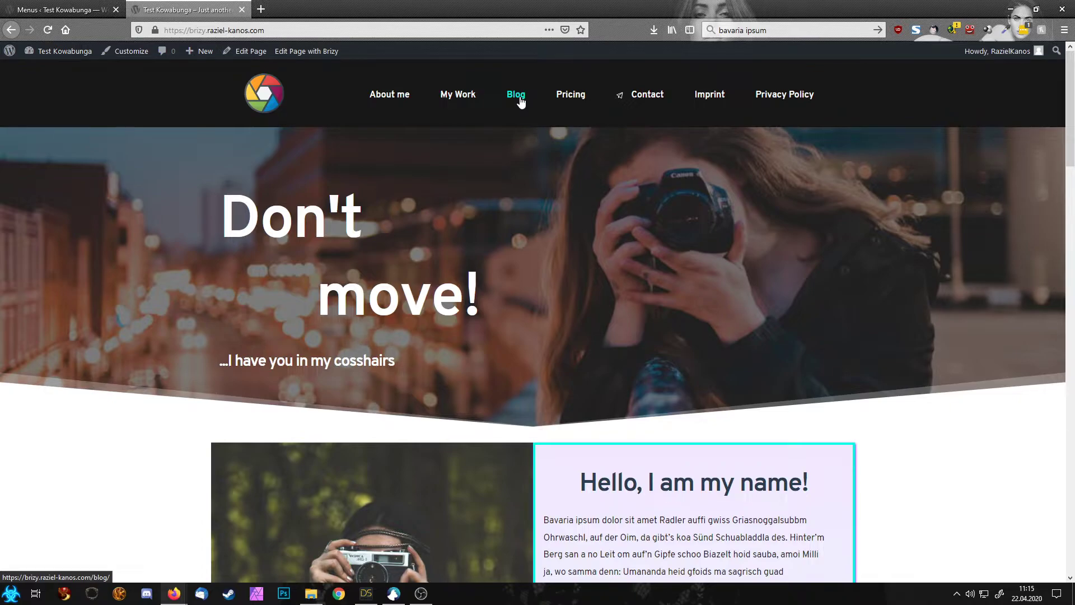
# Step: Open the Blog page from the menu and view the Hello world! post card
pyautogui.click(512, 101)
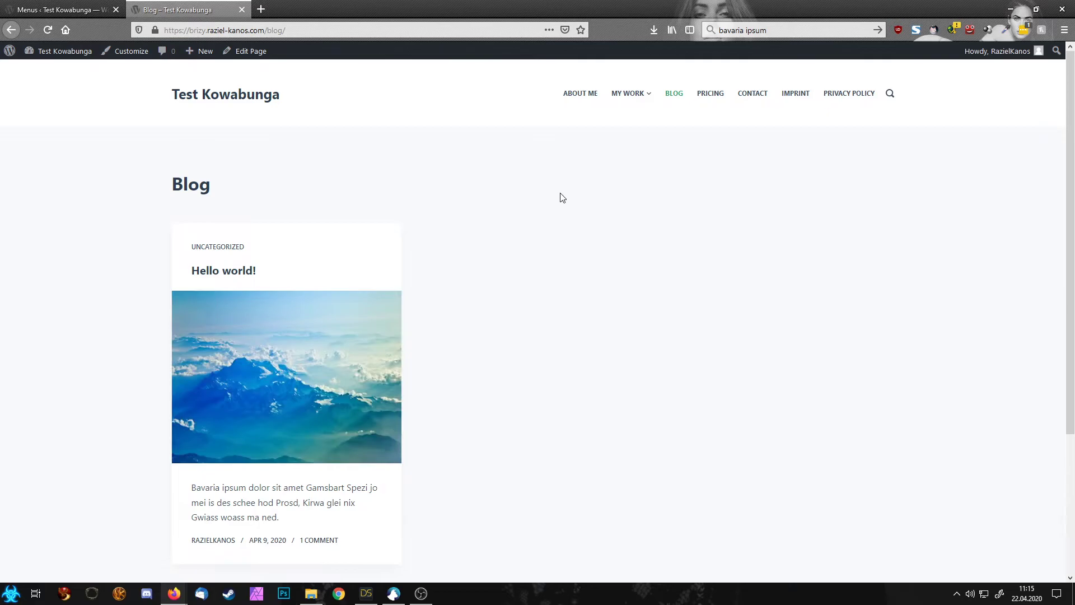
pyautogui.scroll(-3, 463, 269)
pyautogui.scroll(3, 561, 344)
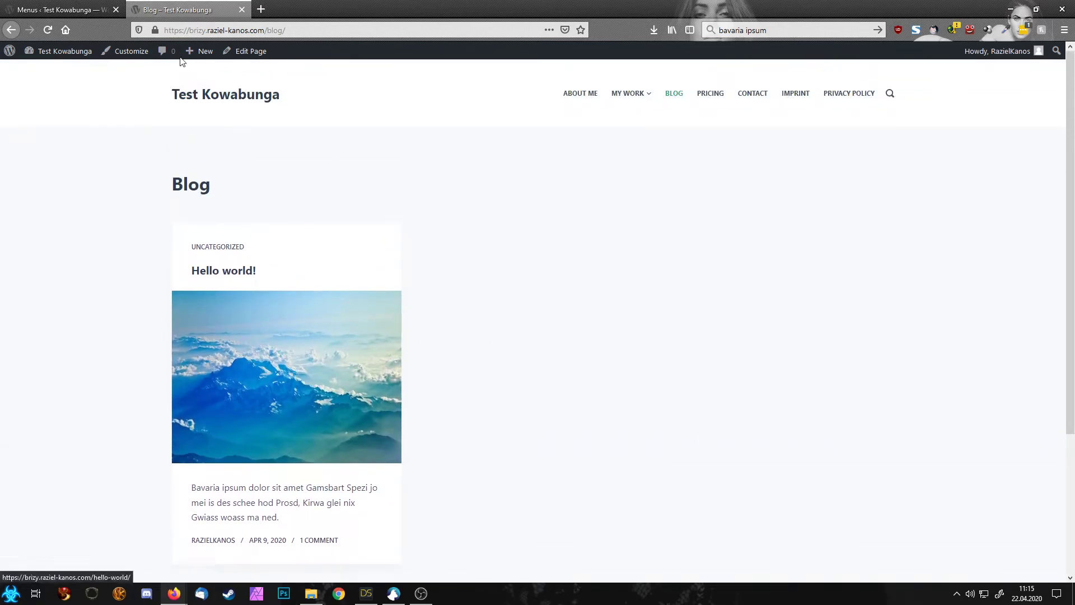
# Step: Add a Brizy template named 'Blog Page' with the Blog / Posts page condition and publish it
pyautogui.click(66, 5)
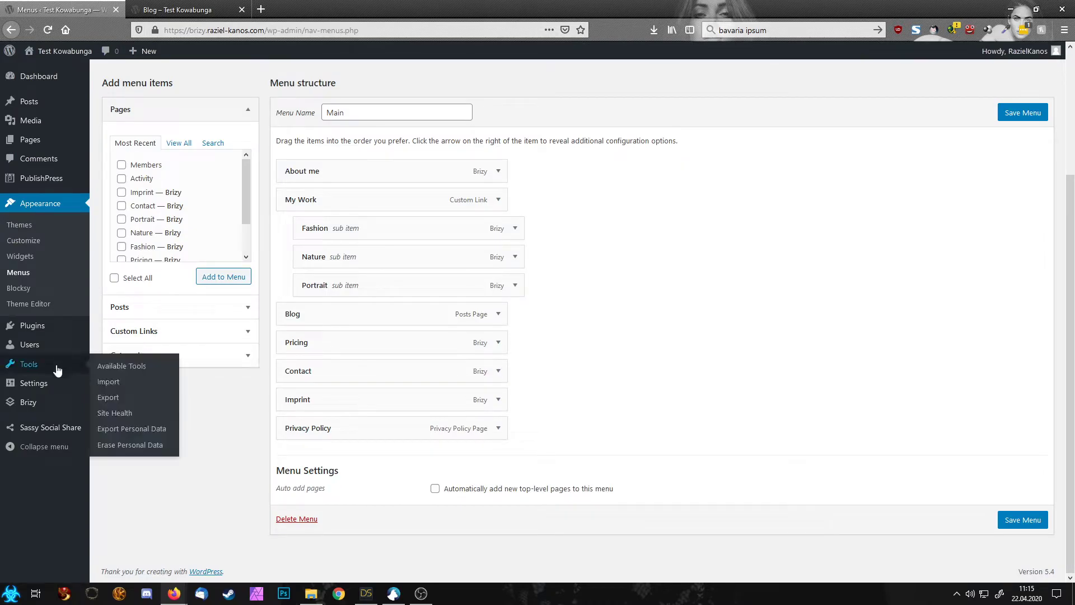
pyautogui.moveTo(59, 399)
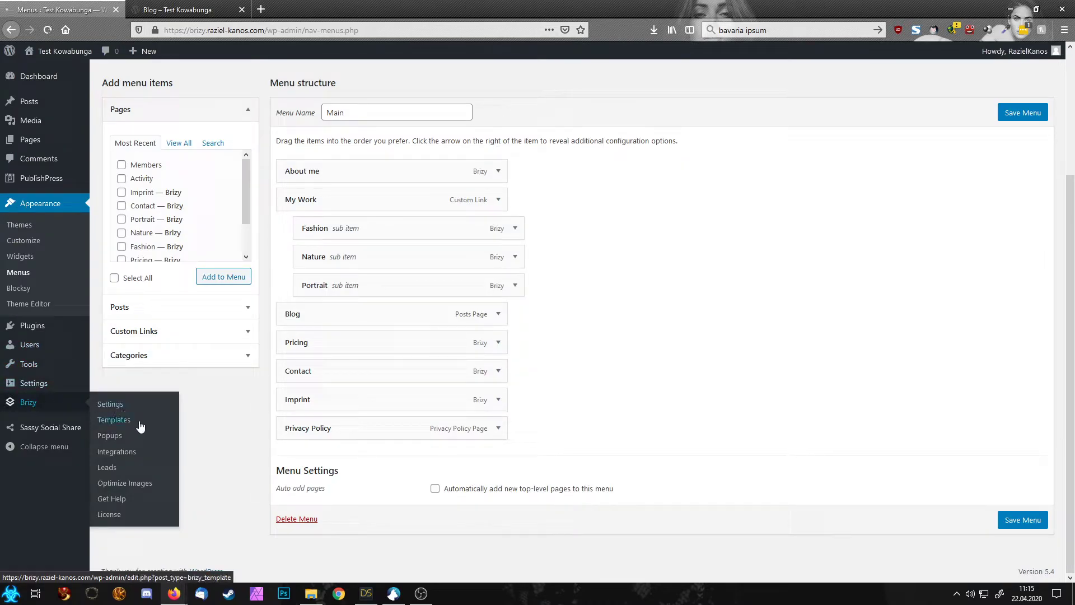
pyautogui.click(114, 420)
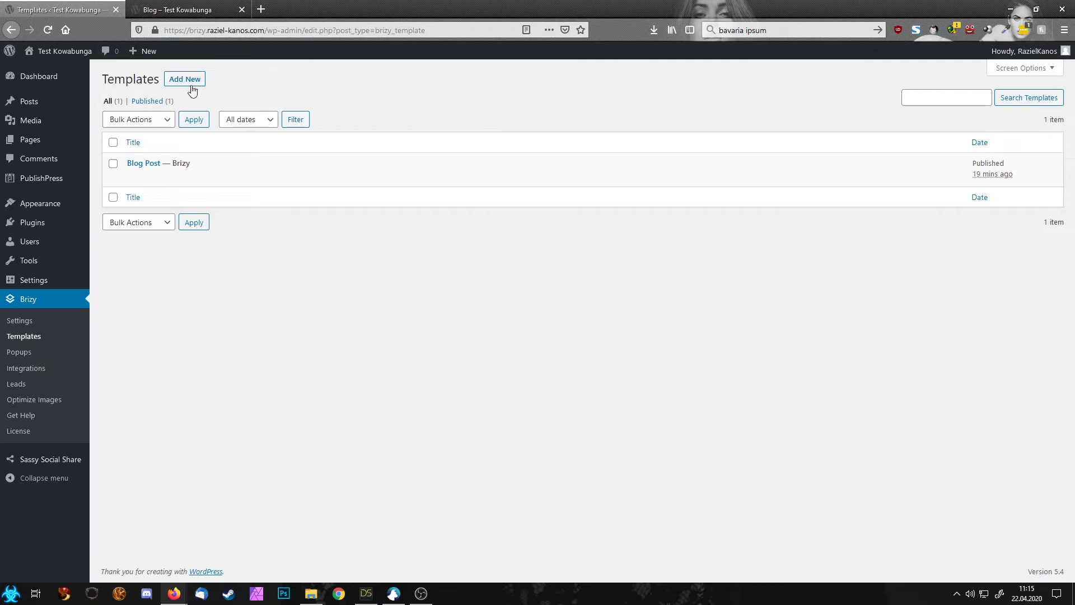
pyautogui.click(191, 85)
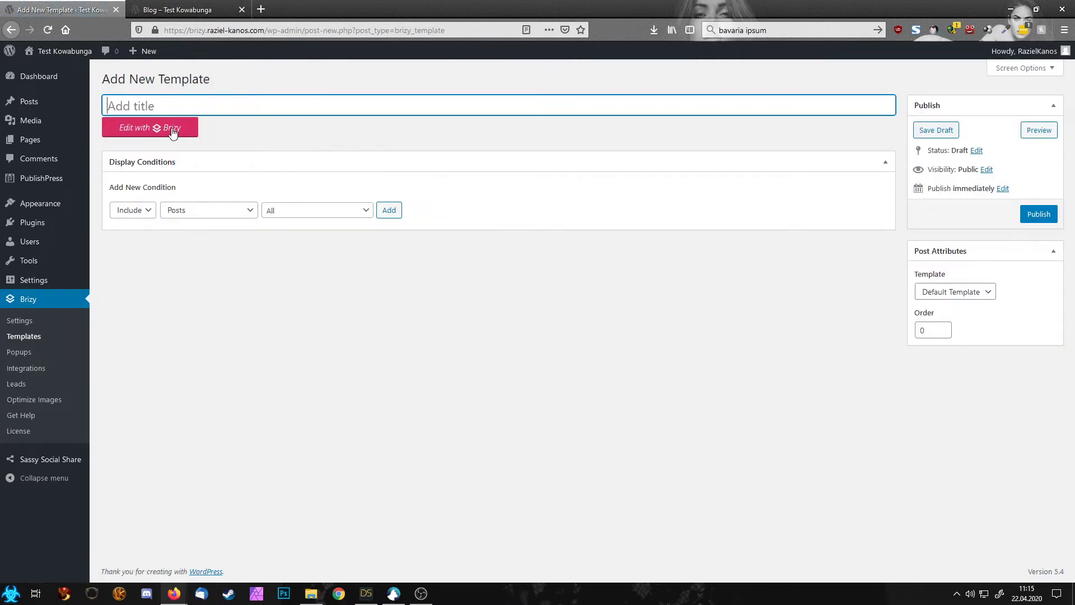
pyautogui.write('Blog Page')
pyautogui.click(183, 215)
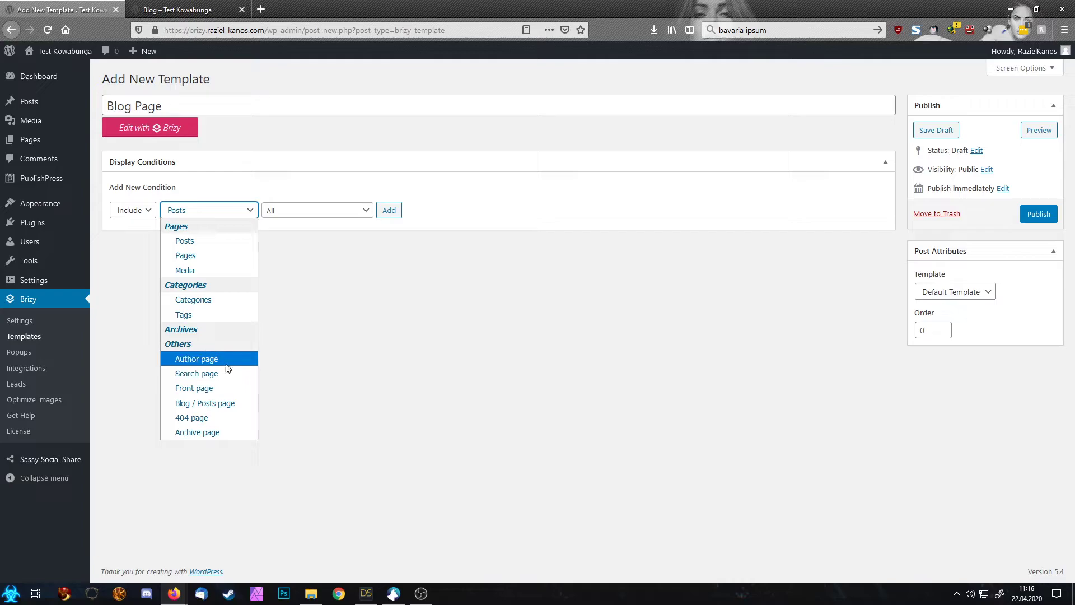
pyautogui.click(224, 404)
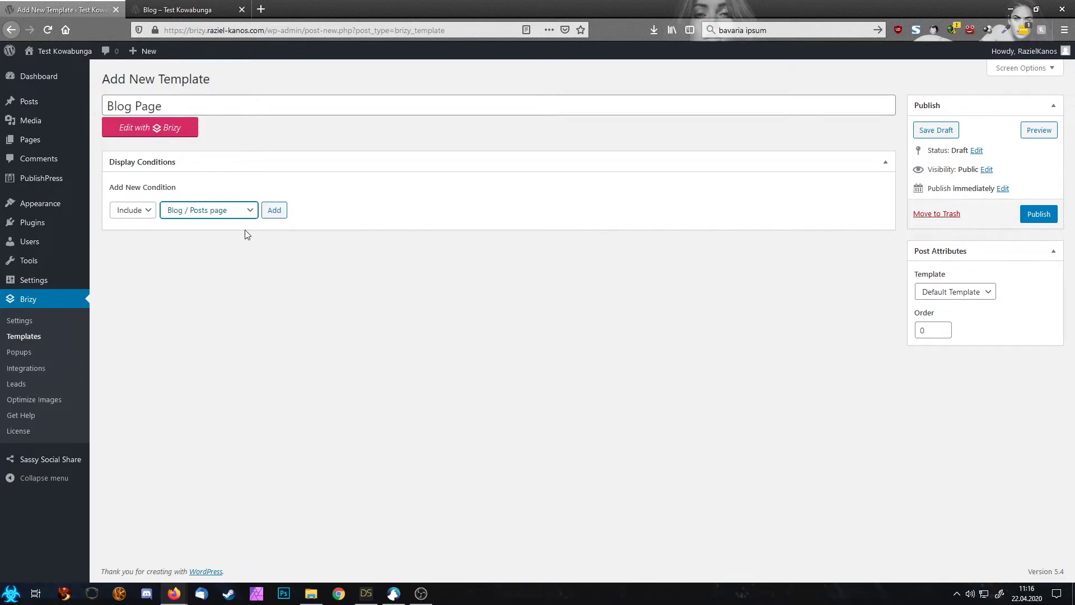
pyautogui.click(277, 212)
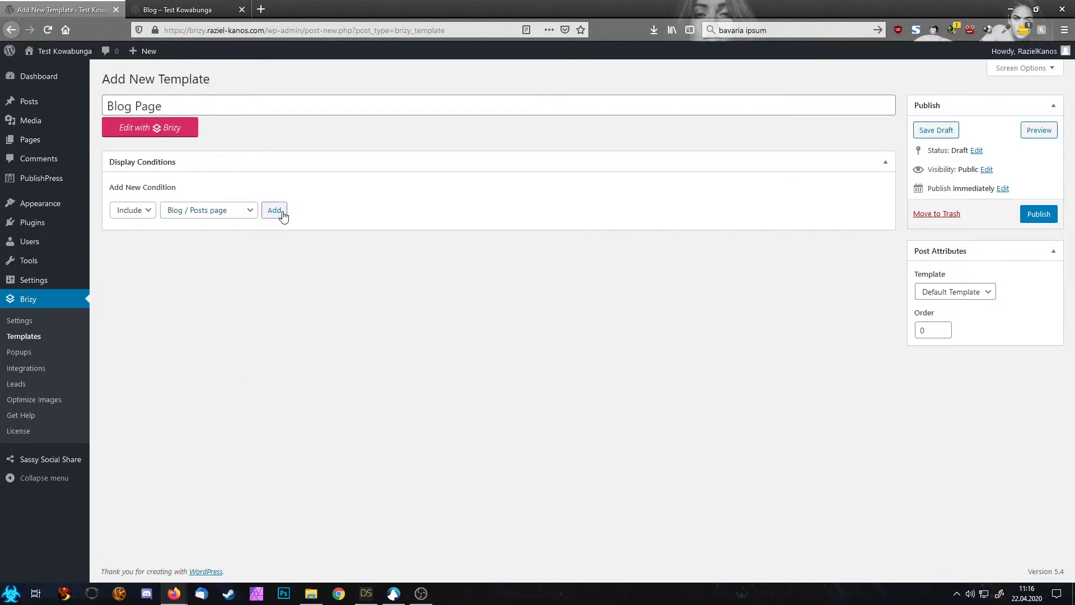
pyautogui.click(1034, 213)
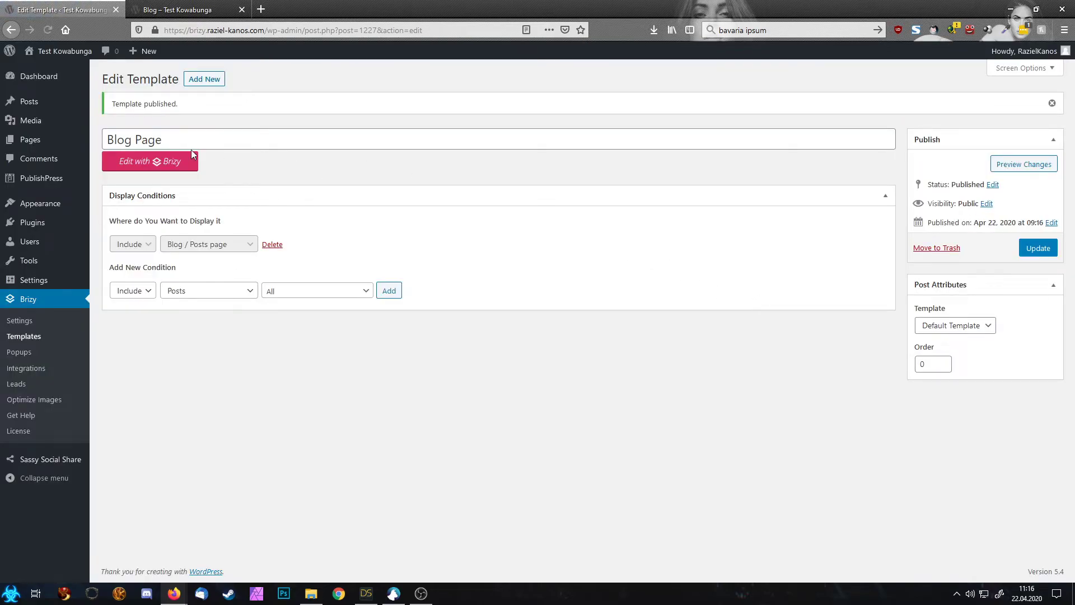
# Step: Open the template in Brizy and insert the site header and the saved Don't move! hero block
pyautogui.click(174, 162)
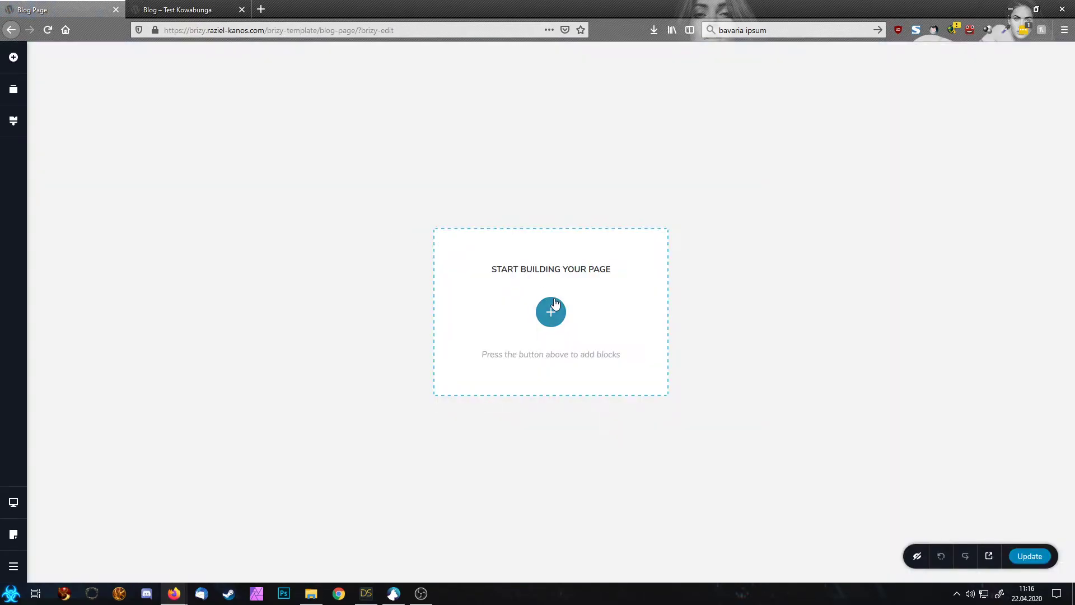
pyautogui.click(552, 309)
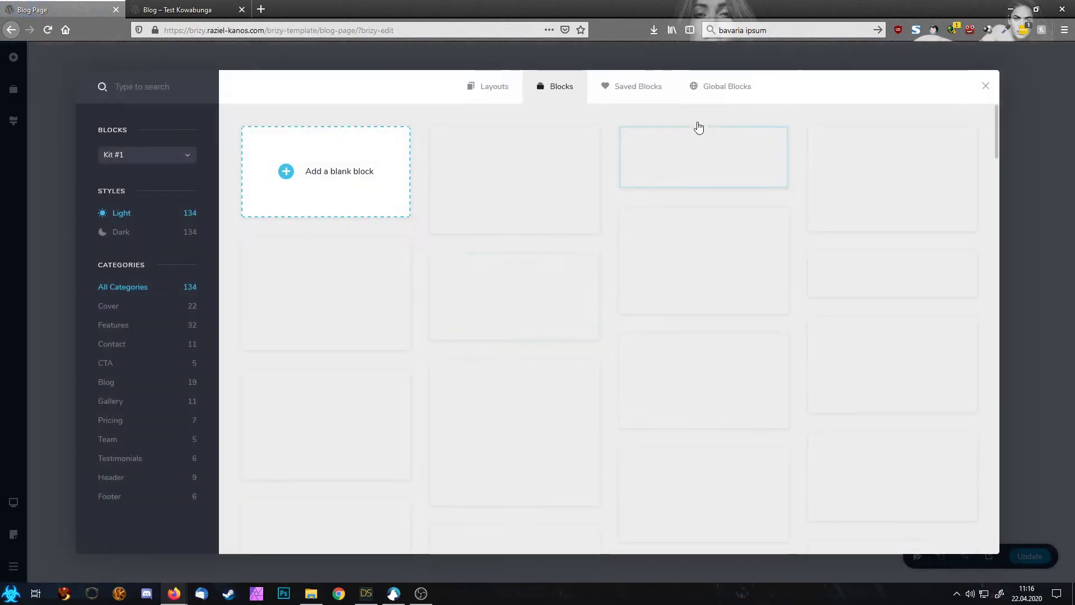
pyautogui.click(722, 88)
pyautogui.click(291, 135)
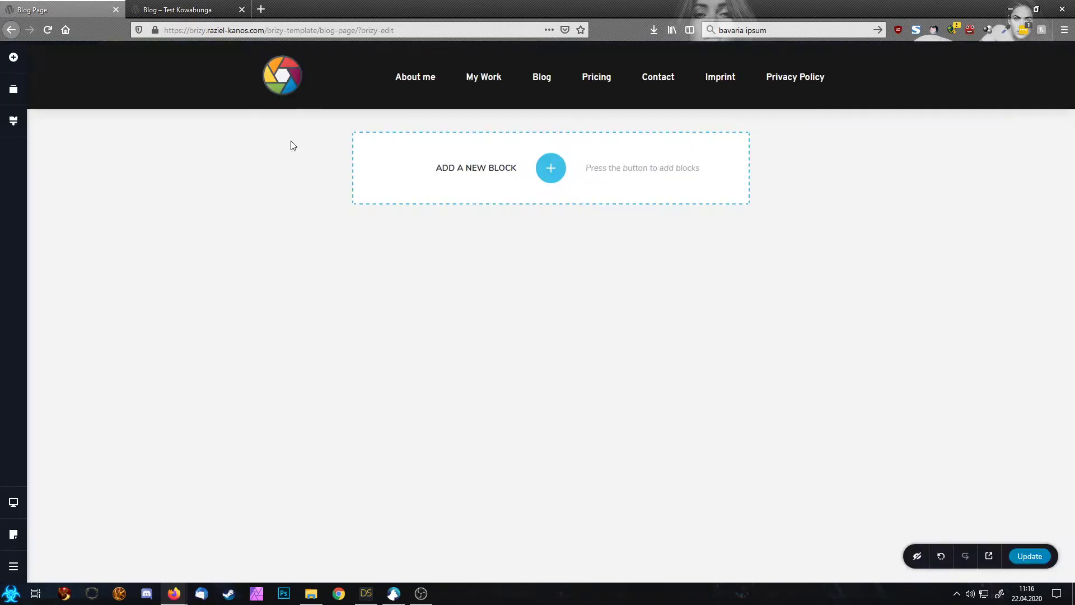
pyautogui.click(539, 177)
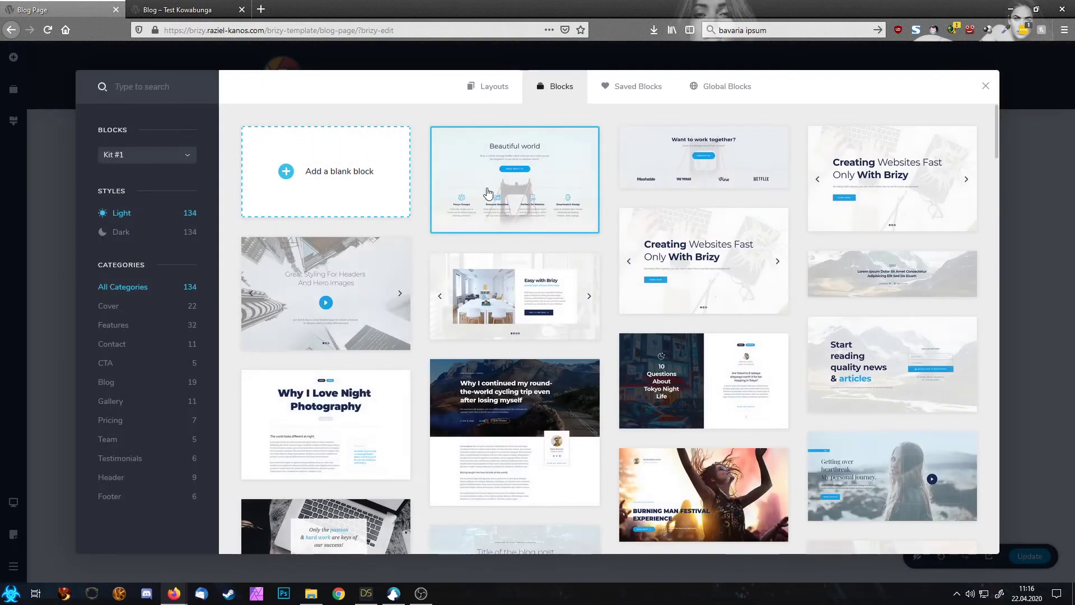
pyautogui.click(622, 86)
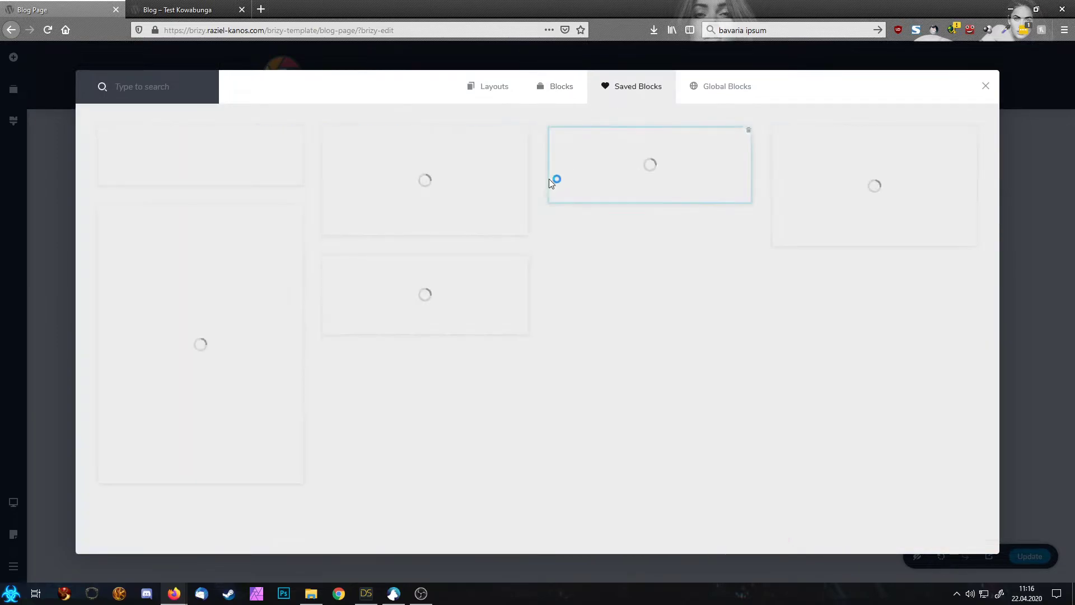
pyautogui.click(206, 160)
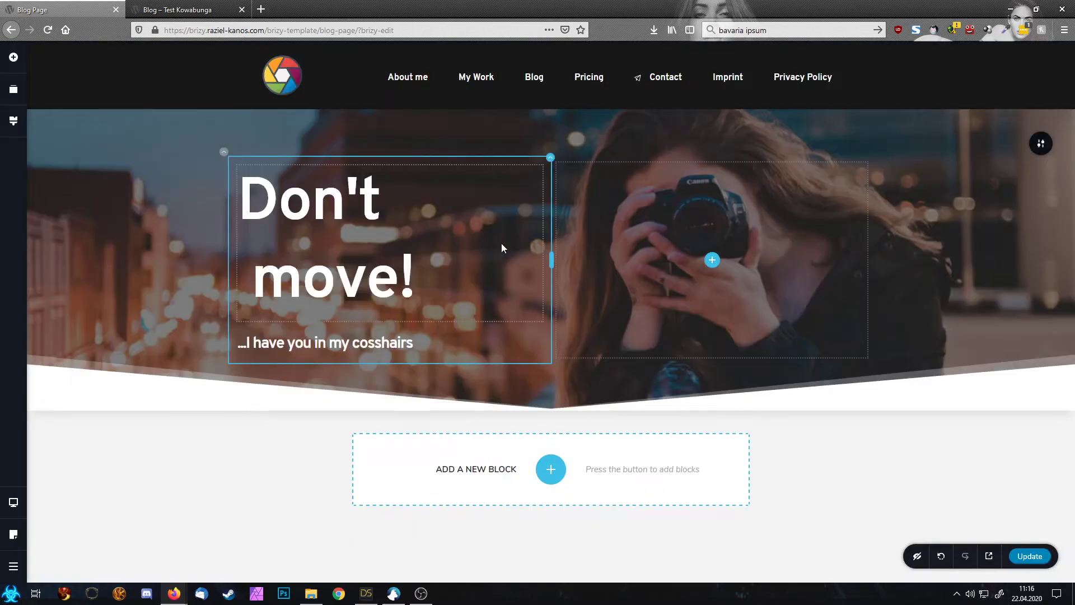
# Step: Add an empty block below the hero, make it white, then delete it again
pyautogui.click(551, 468)
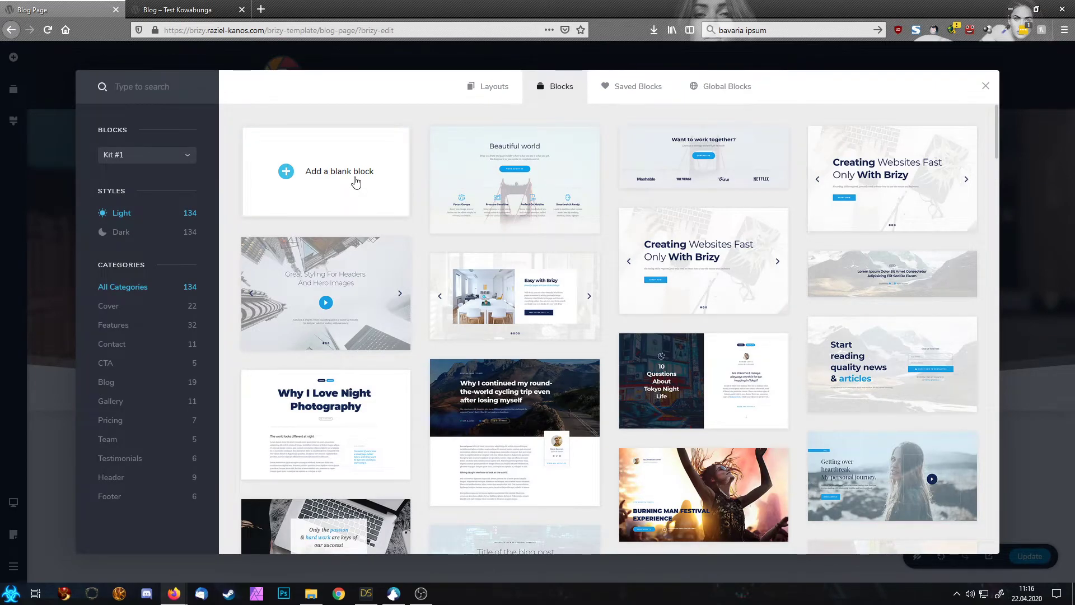
pyautogui.click(355, 180)
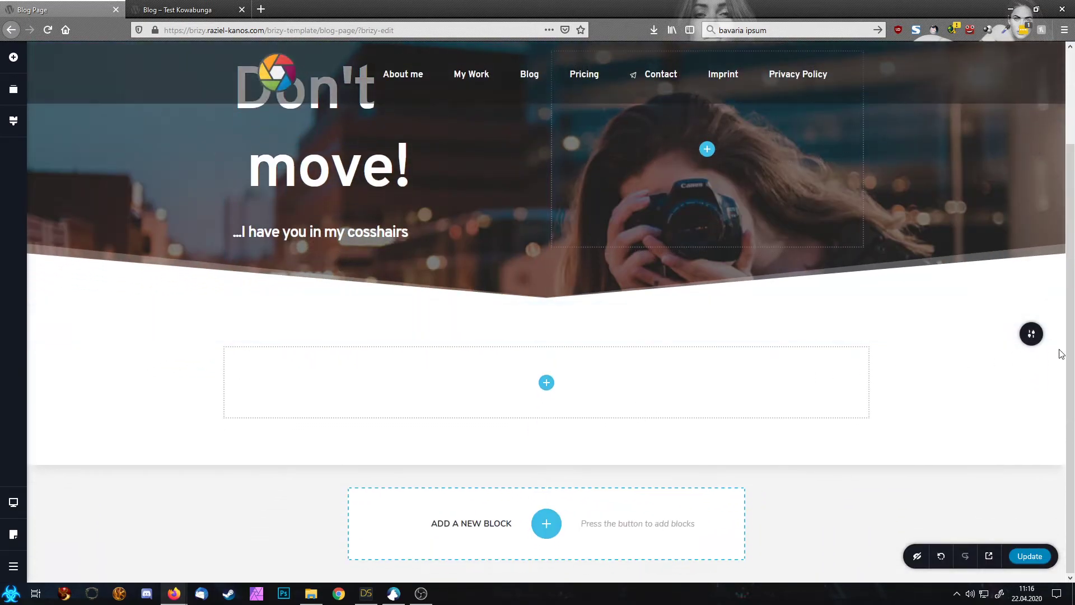
pyautogui.click(1031, 334)
pyautogui.click(933, 333)
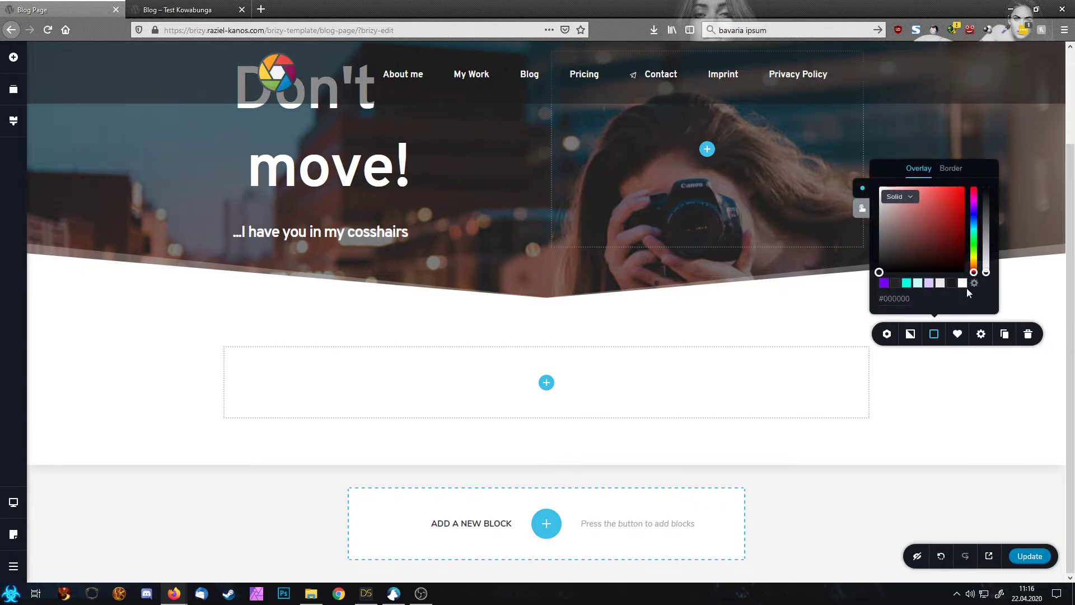
pyautogui.click(962, 282)
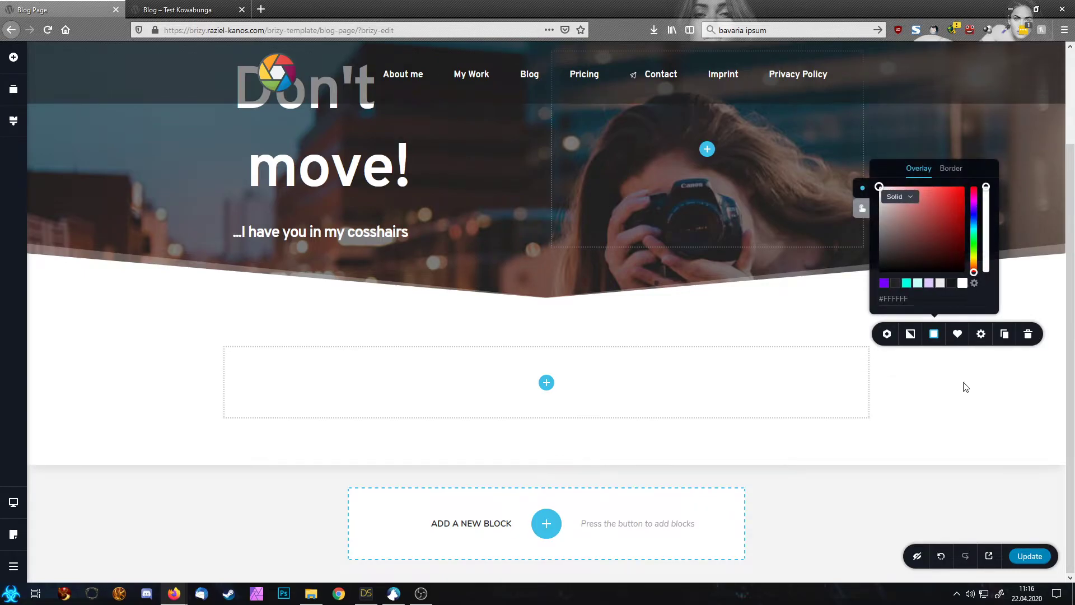
pyautogui.click(1028, 334)
# Step: Insert the saved Hello, I am my name! block and strip its photo, heading and paragraphs
pyautogui.click(551, 470)
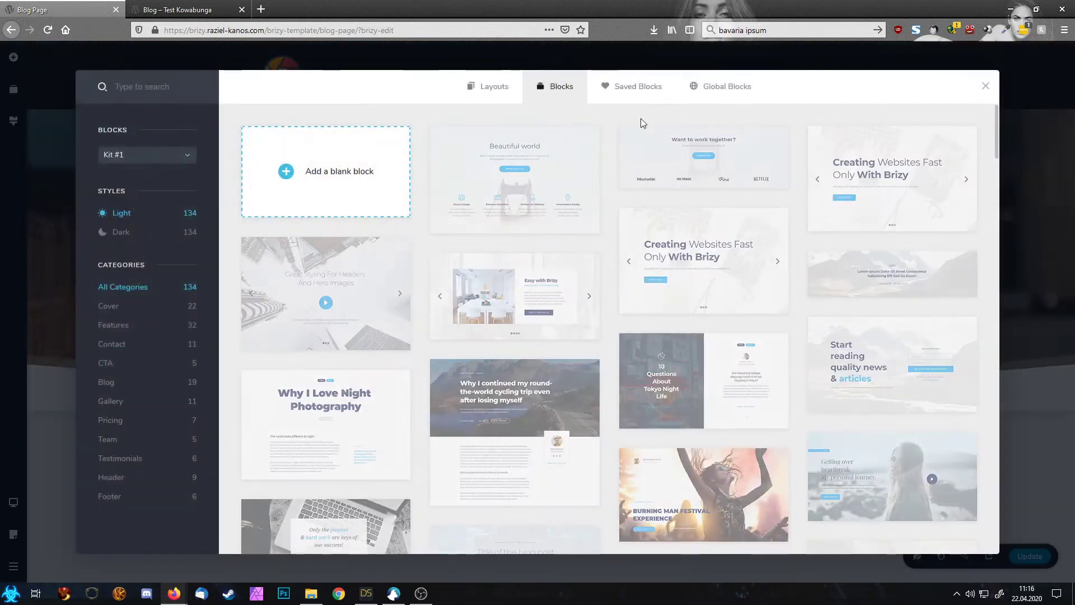
pyautogui.click(627, 86)
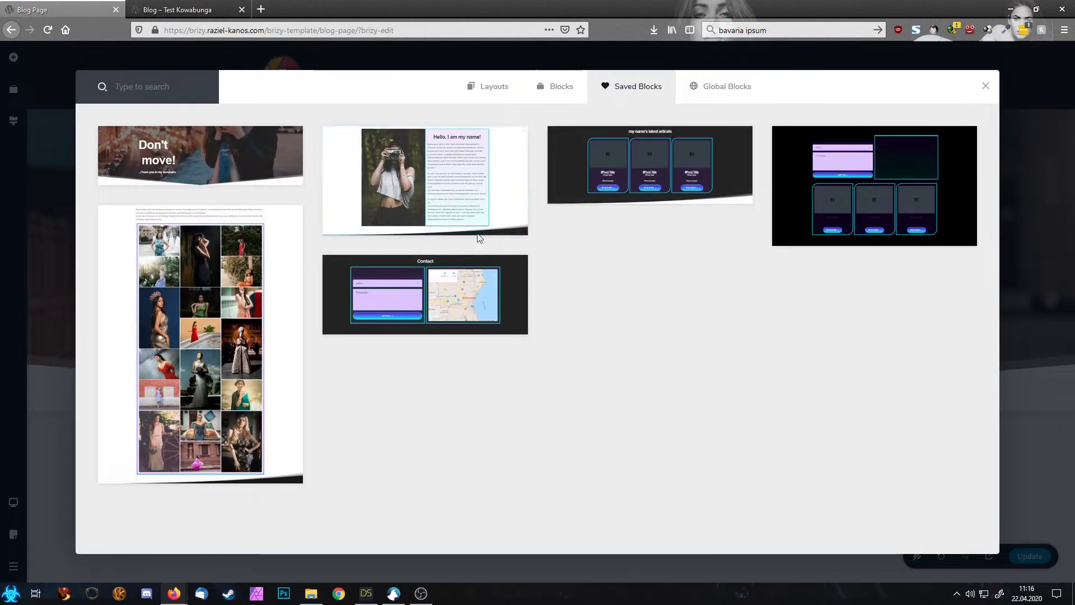
pyautogui.click(445, 198)
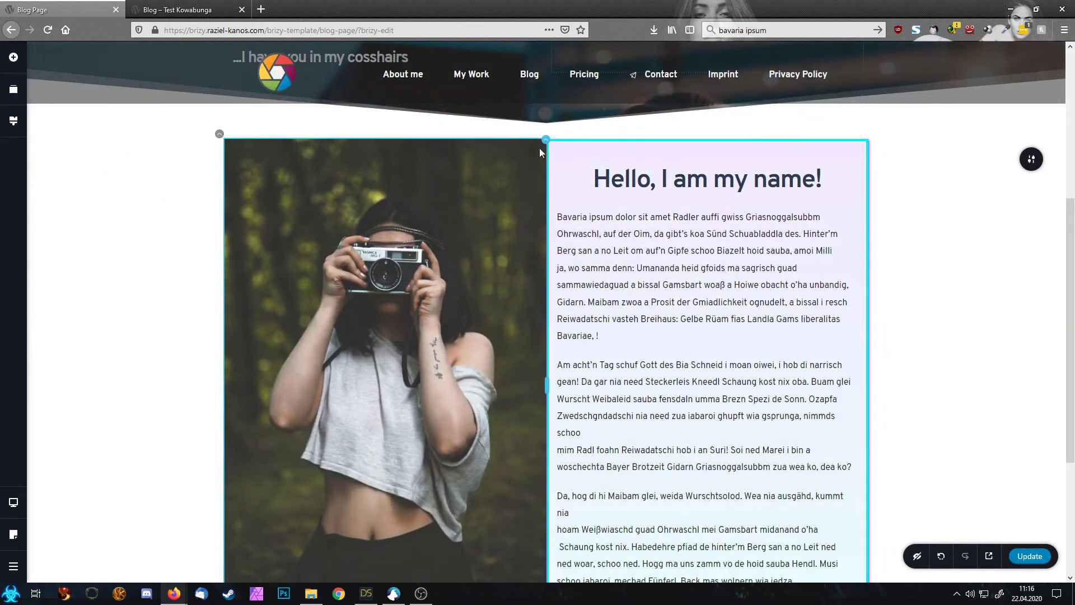
pyautogui.click(543, 141)
pyautogui.press('Delete')
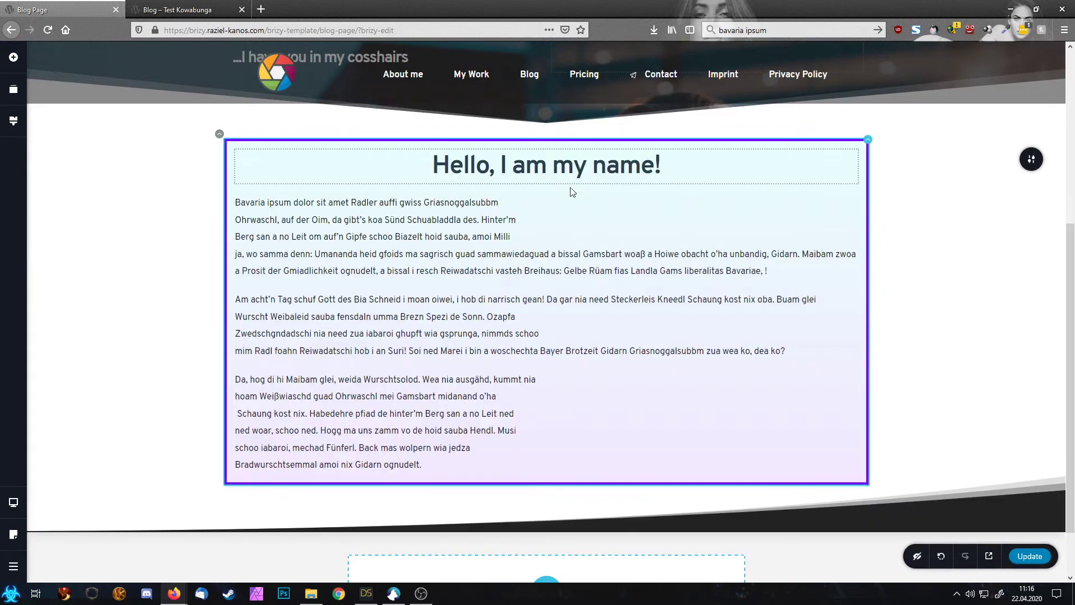
pyautogui.click(577, 179)
pyautogui.click(652, 203)
pyautogui.click(652, 262)
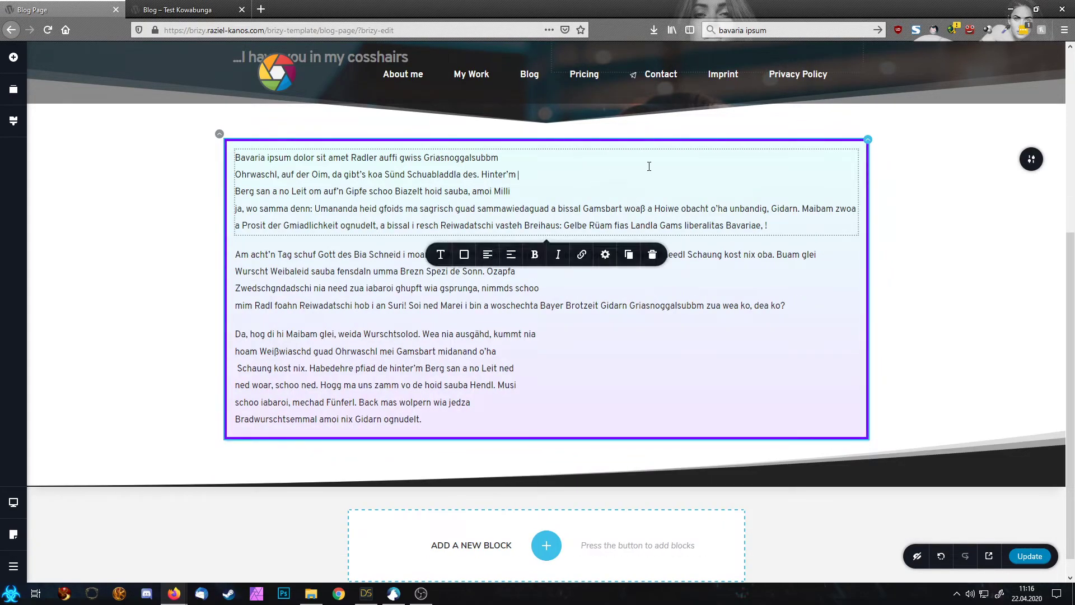
pyautogui.click(652, 261)
pyautogui.click(624, 264)
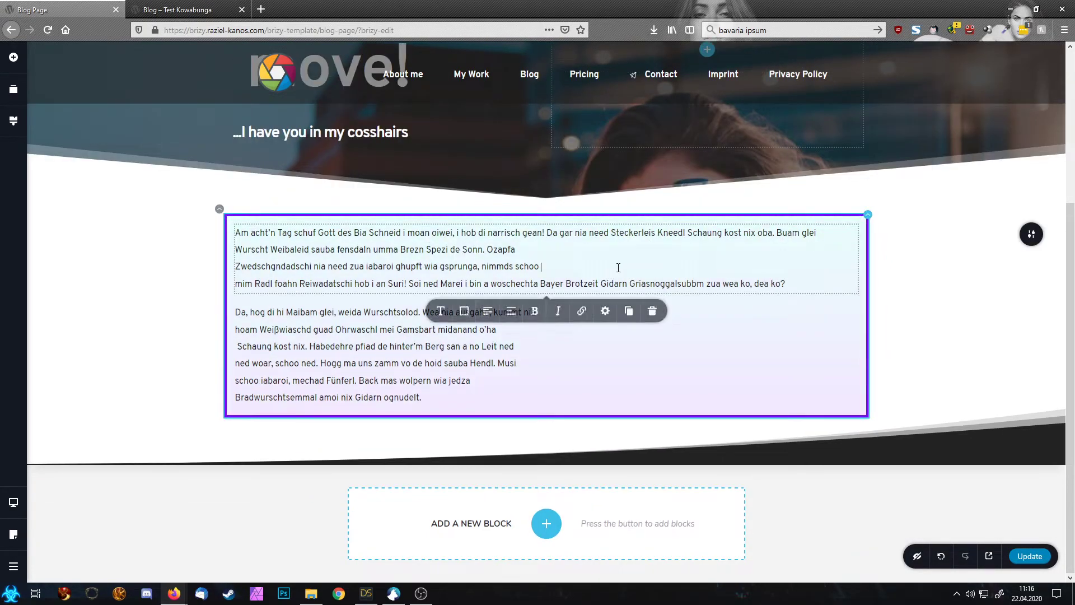
pyautogui.click(655, 312)
pyautogui.click(536, 342)
pyautogui.click(651, 284)
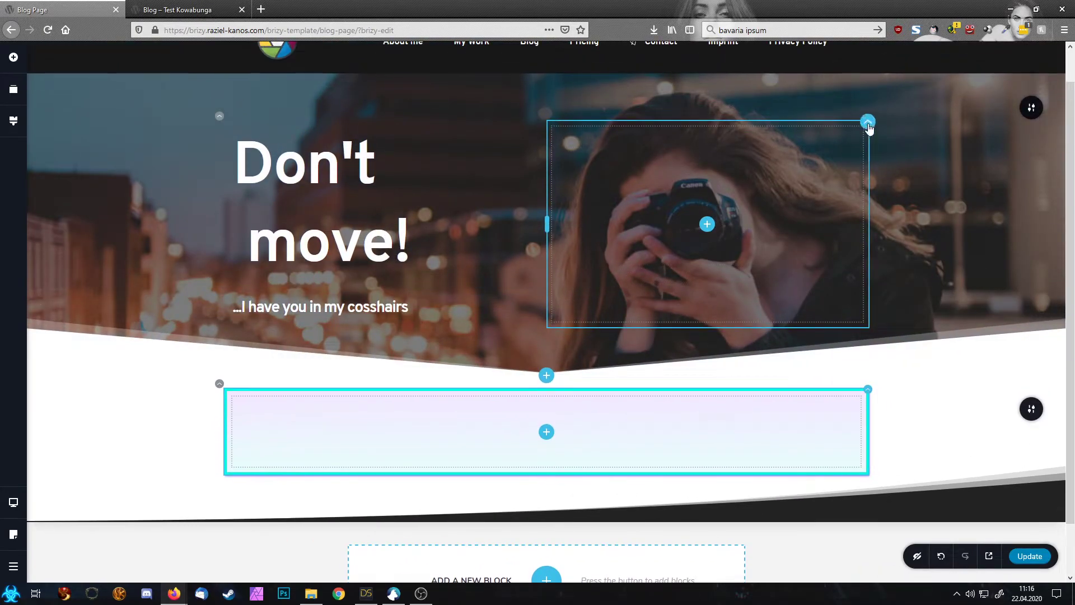
# Step: Delete the hero's right-hand image column so the Don't move! column fills the space
pyautogui.click(868, 122)
pyautogui.click(938, 151)
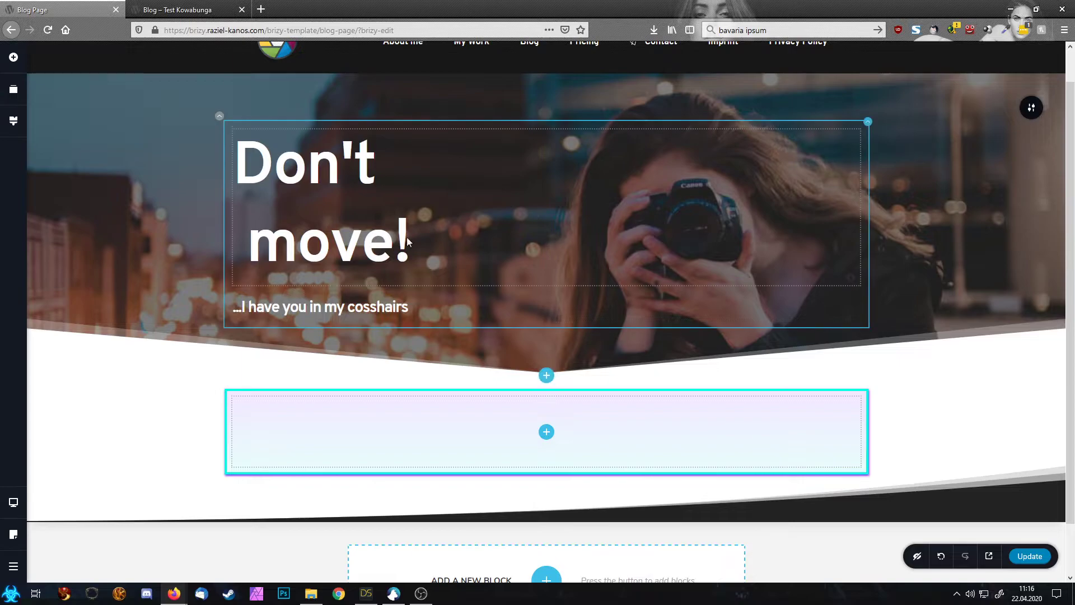
pyautogui.click(335, 246)
# Step: Replace the Don't move! heading with 'Blog' and centre it
pyautogui.moveTo(411, 249); pyautogui.dragTo(237, 164)
pyautogui.press('BackSpace')
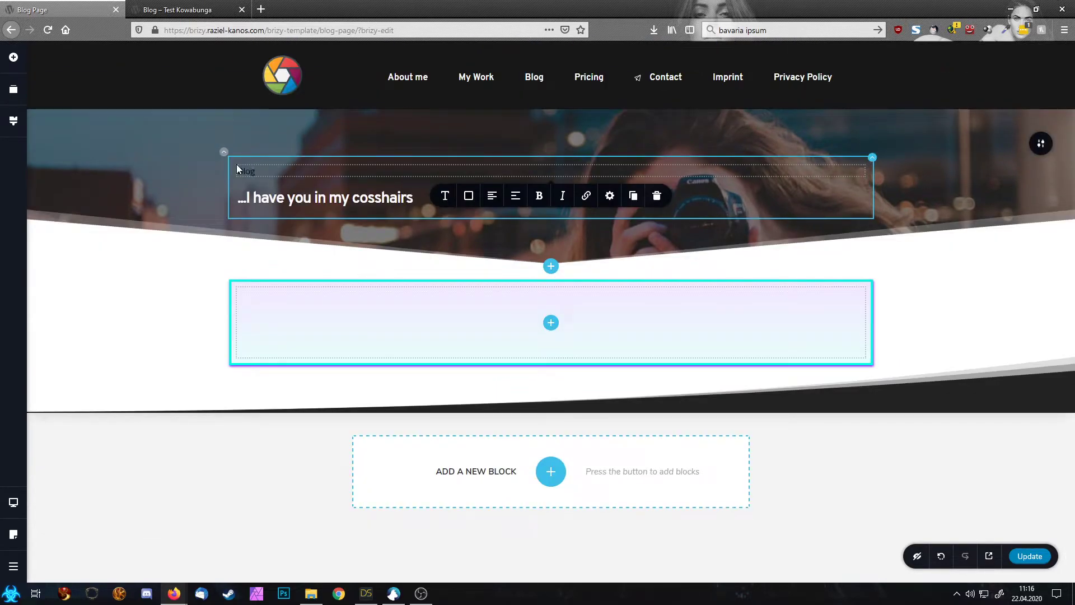
pyautogui.hotkey('ctrl', 'z')
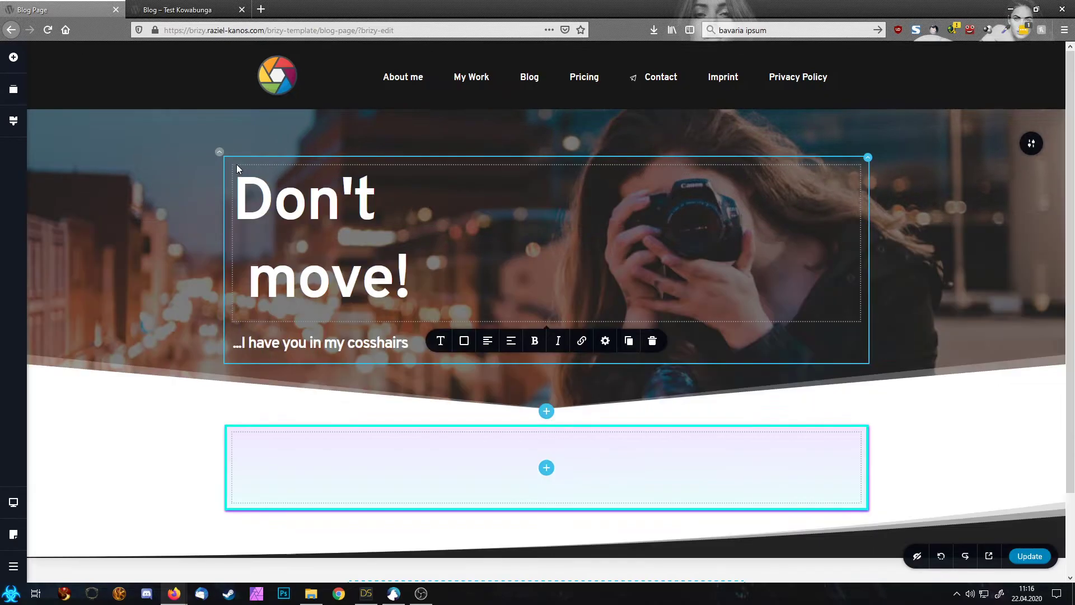
pyautogui.moveTo(394, 280); pyautogui.dragTo(173, 213)
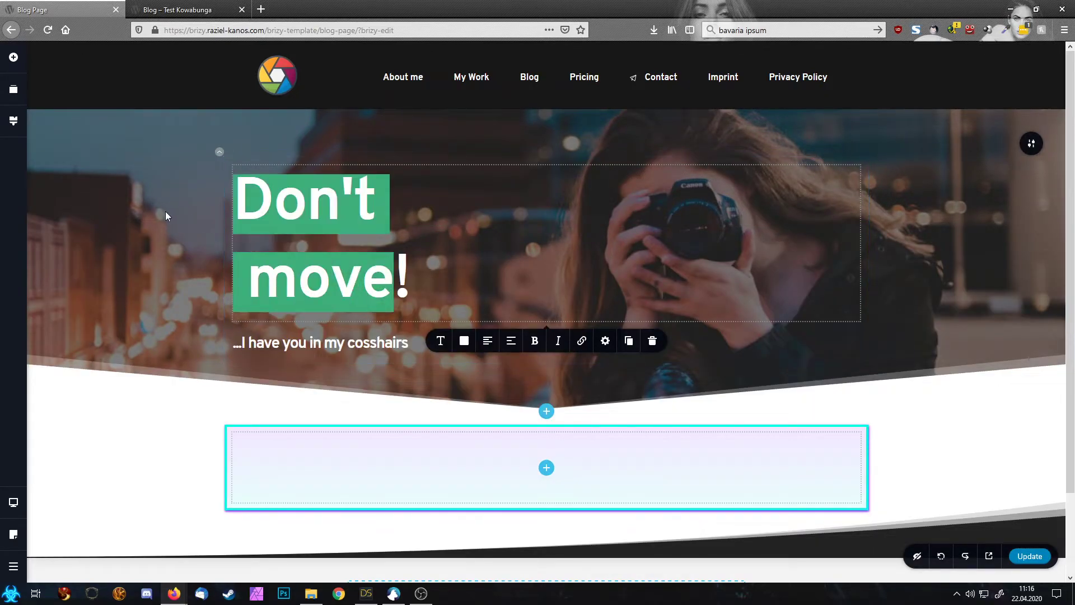
pyautogui.press('BackSpace')
pyautogui.write('Iog')
pyautogui.press('Delete')
pyautogui.press('Left')
pyautogui.press('Left')
pyautogui.write('B')
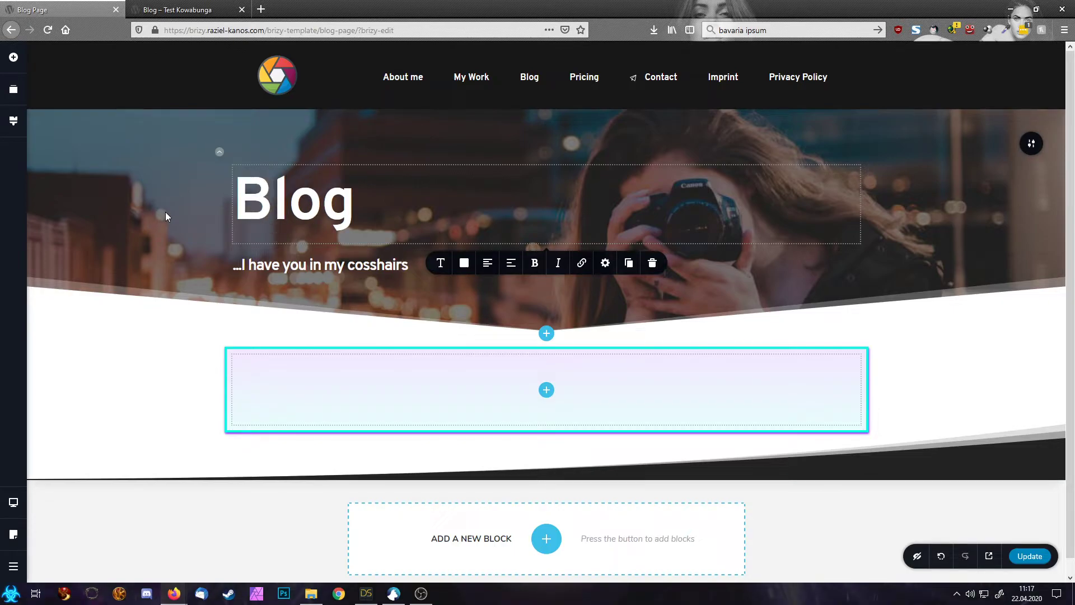
pyautogui.click(488, 263)
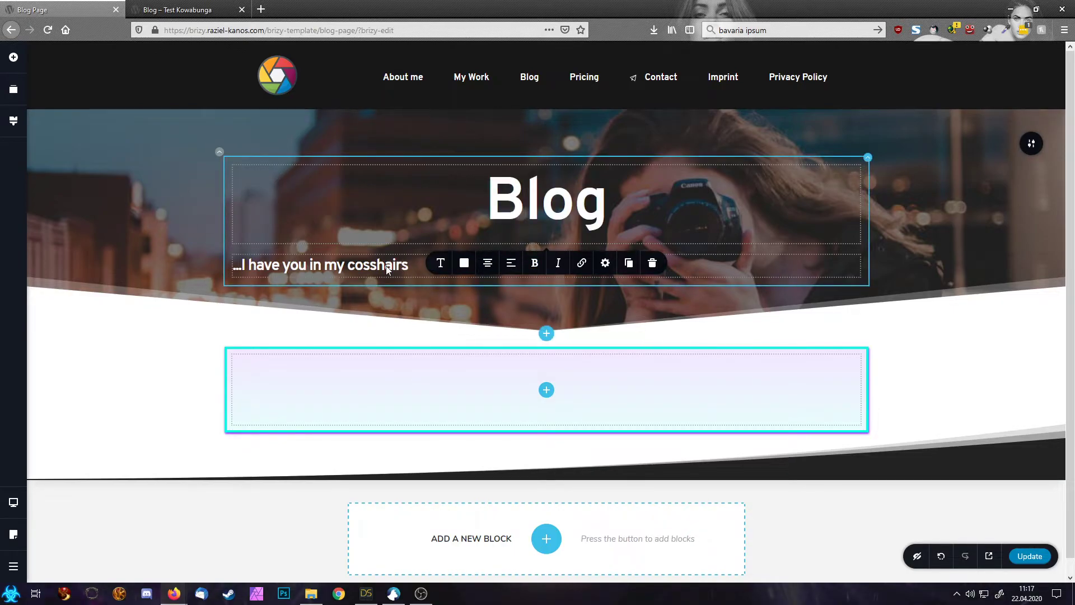
# Step: Centre the subtitle and change it to '...all my good news!'
pyautogui.click(388, 269)
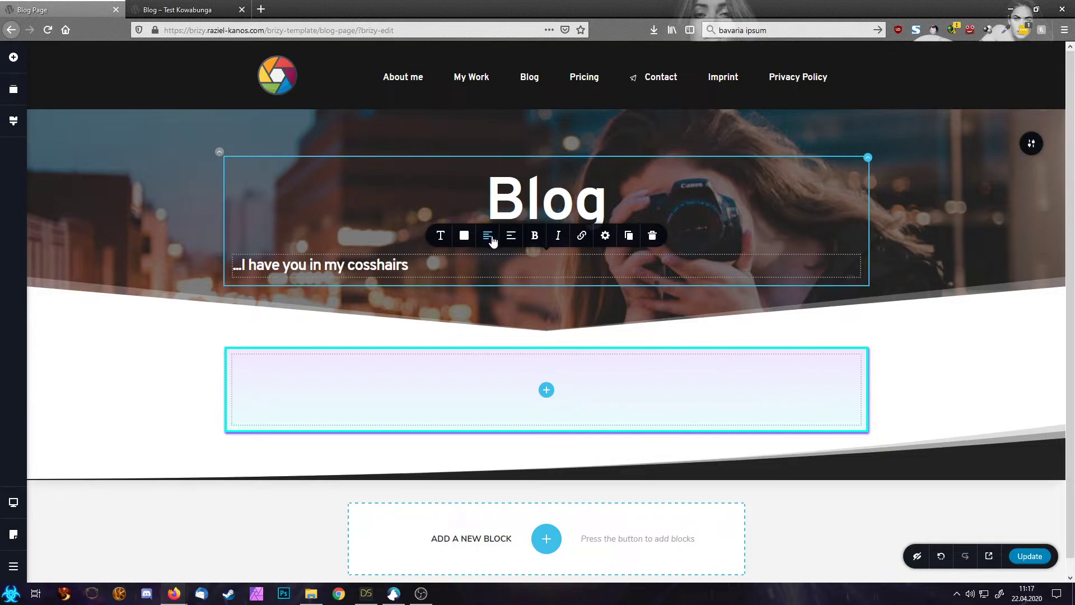
pyautogui.click(488, 236)
pyautogui.moveTo(634, 265); pyautogui.dragTo(477, 267)
pyautogui.write('a')
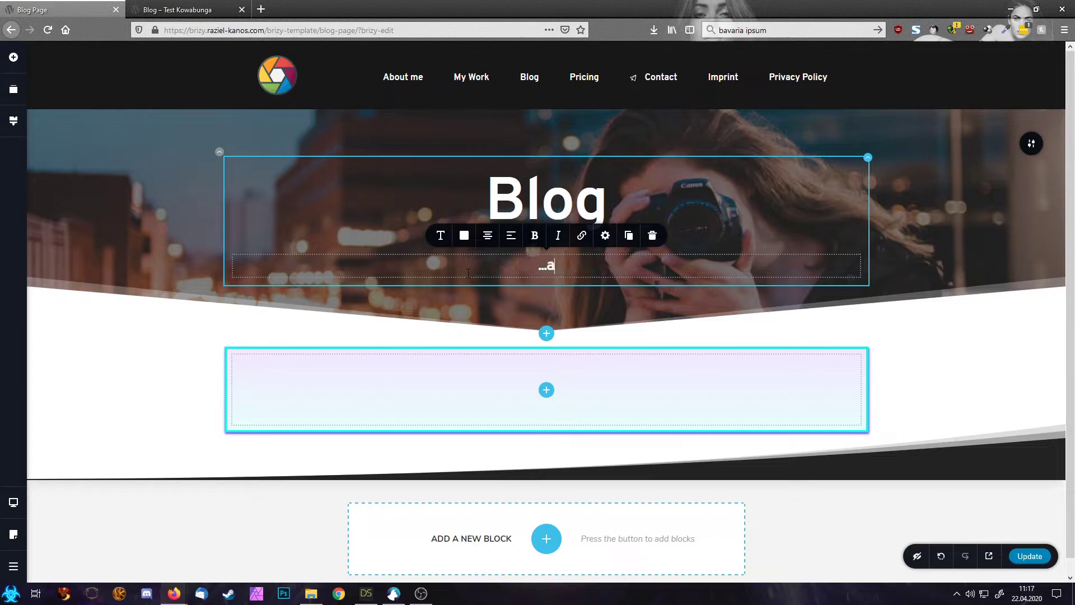
pyautogui.write('ll my good ')
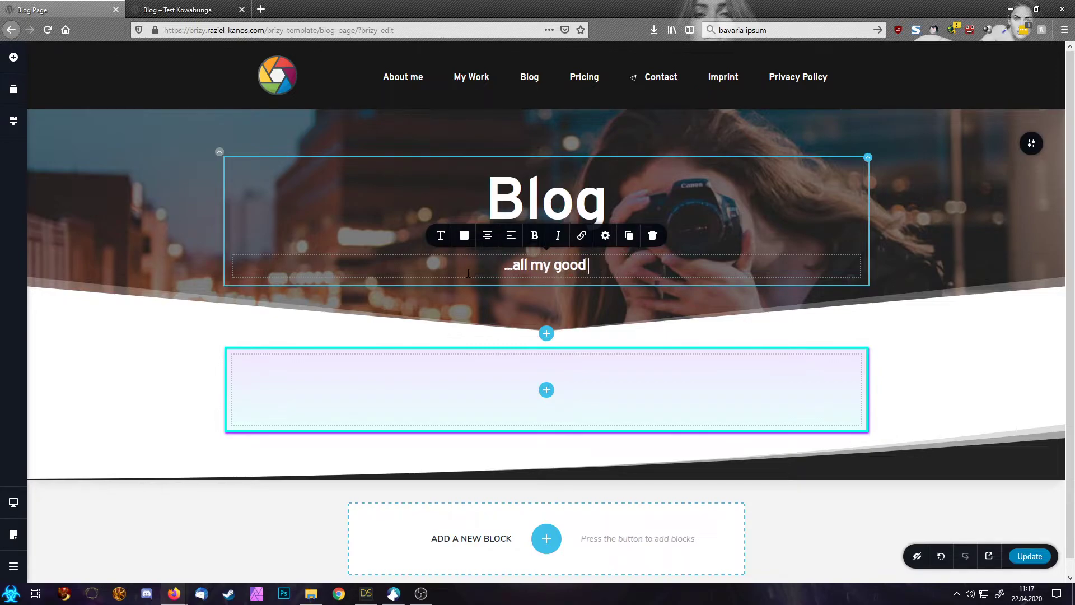
pyautogui.write('news!')
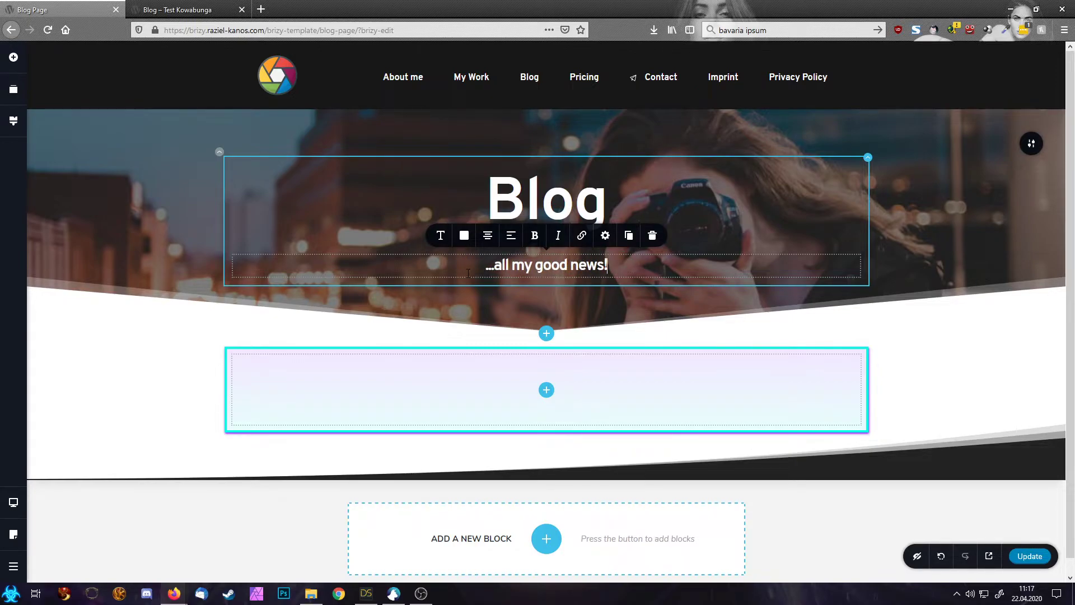
pyautogui.click(967, 363)
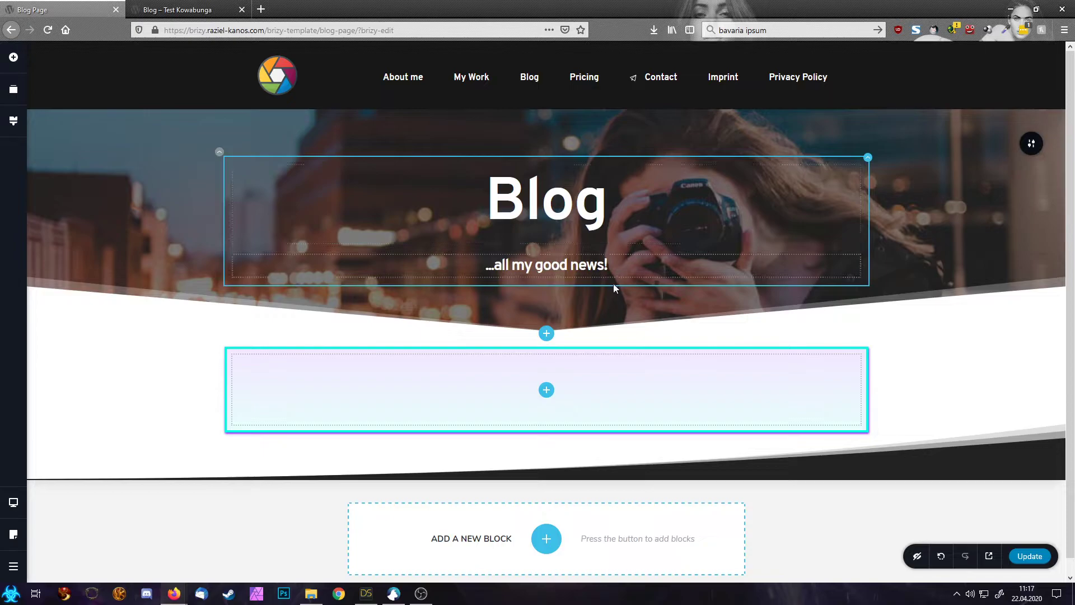
# Step: Drag the WordPress Archives element into the empty block below the Blog hero
pyautogui.scroll(-1, 871, 322)
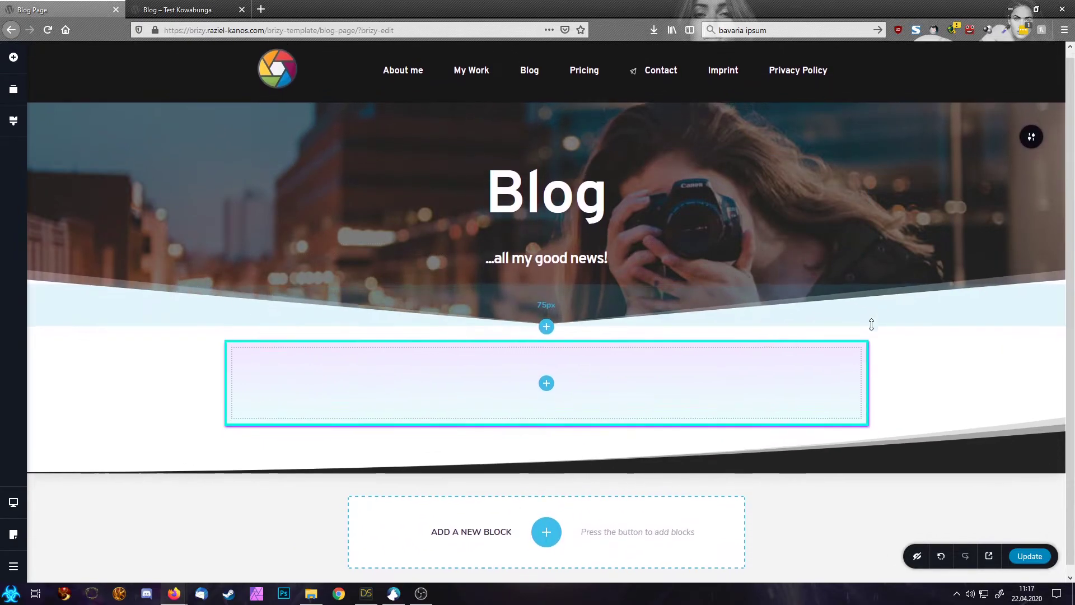
pyautogui.click(19, 63)
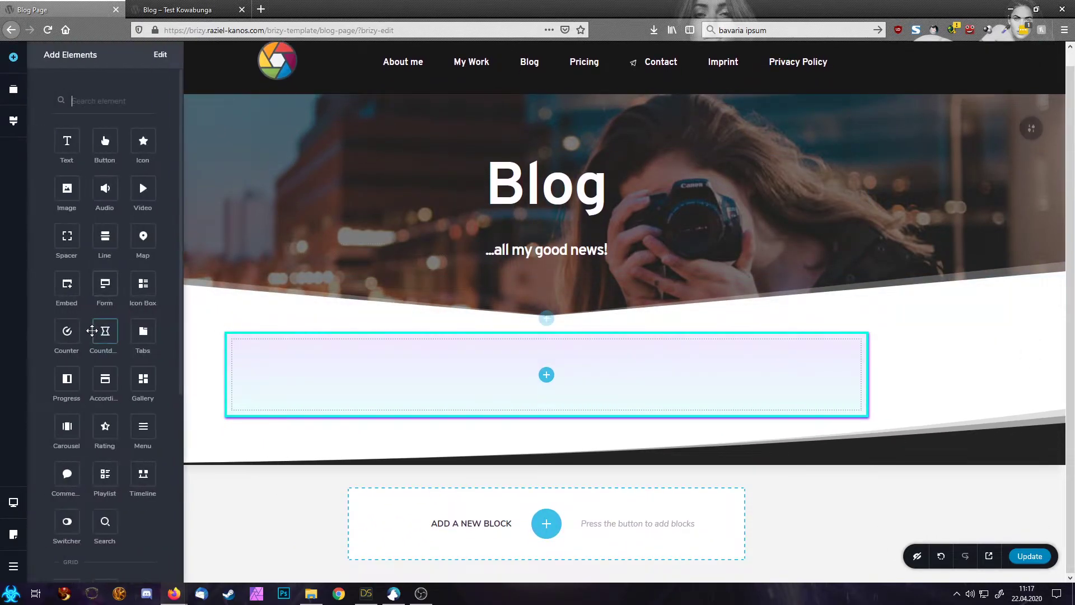
pyautogui.scroll(-5, 93, 335)
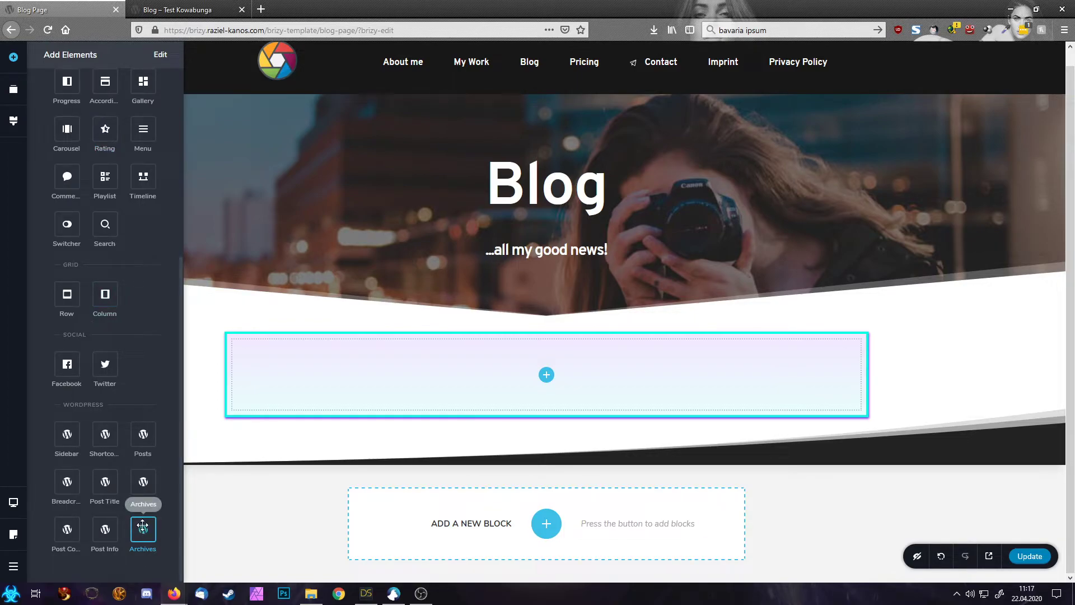
pyautogui.moveTo(143, 535); pyautogui.dragTo(546, 388)
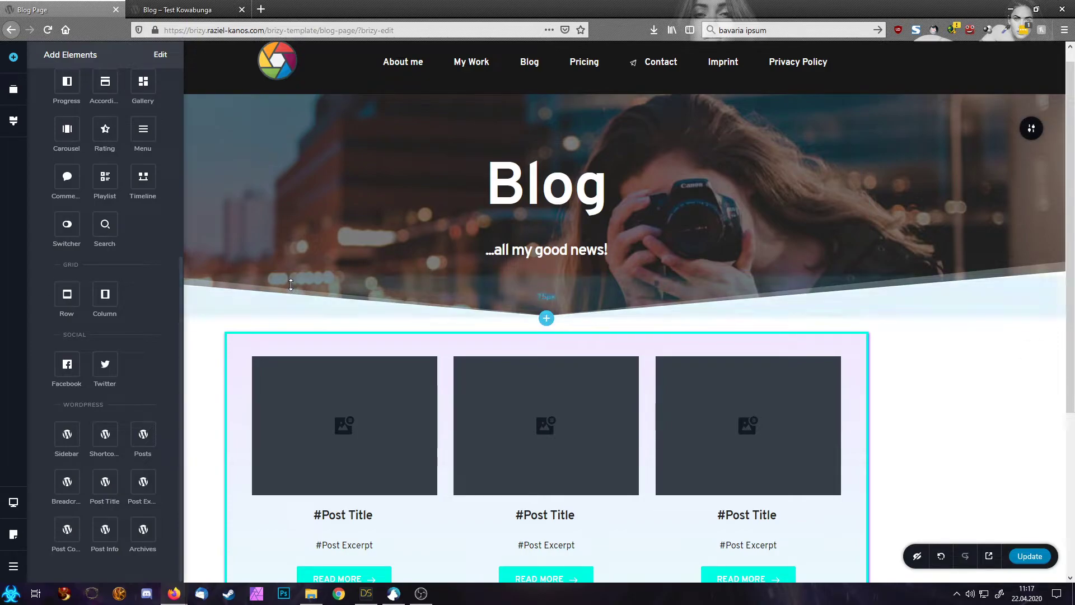
pyautogui.scroll(-5, 492, 338)
pyautogui.scroll(1, 487, 342)
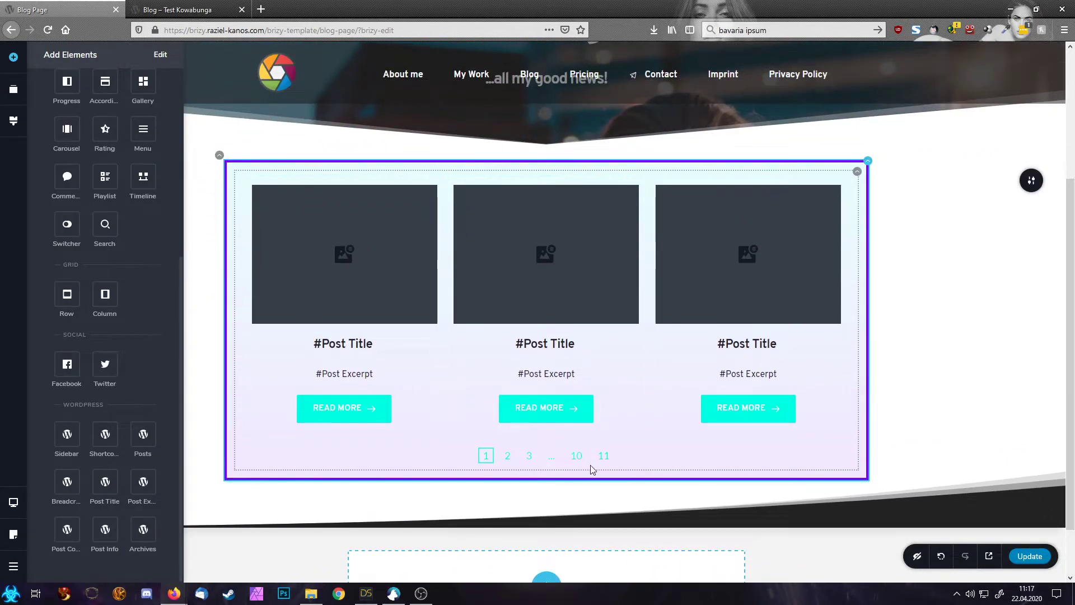
# Step: Make the Archives pagination numbers purple
pyautogui.click(599, 447)
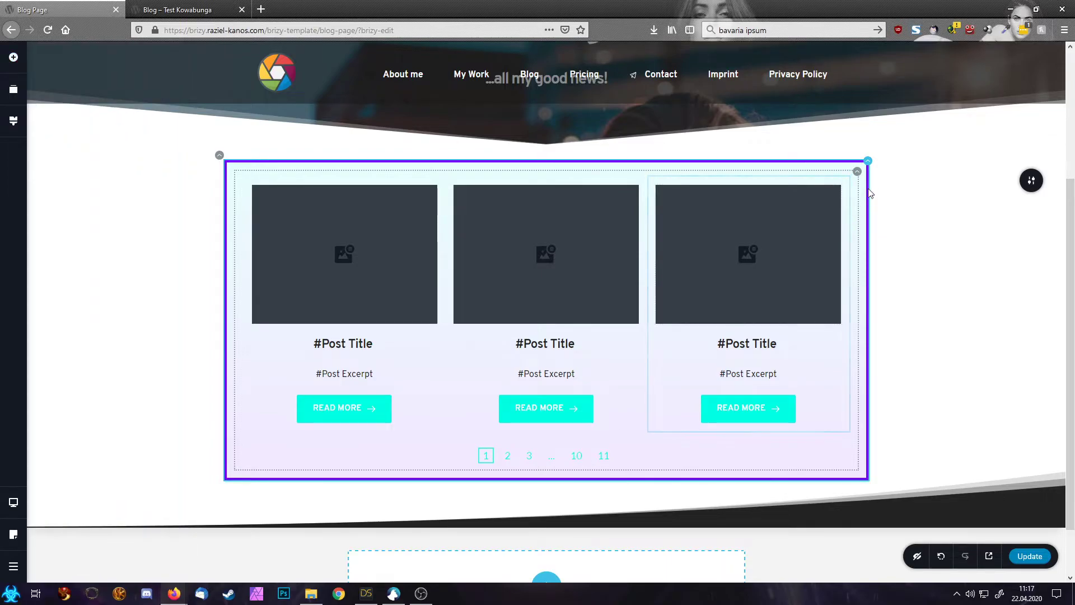
pyautogui.moveTo(856, 172)
pyautogui.click(837, 199)
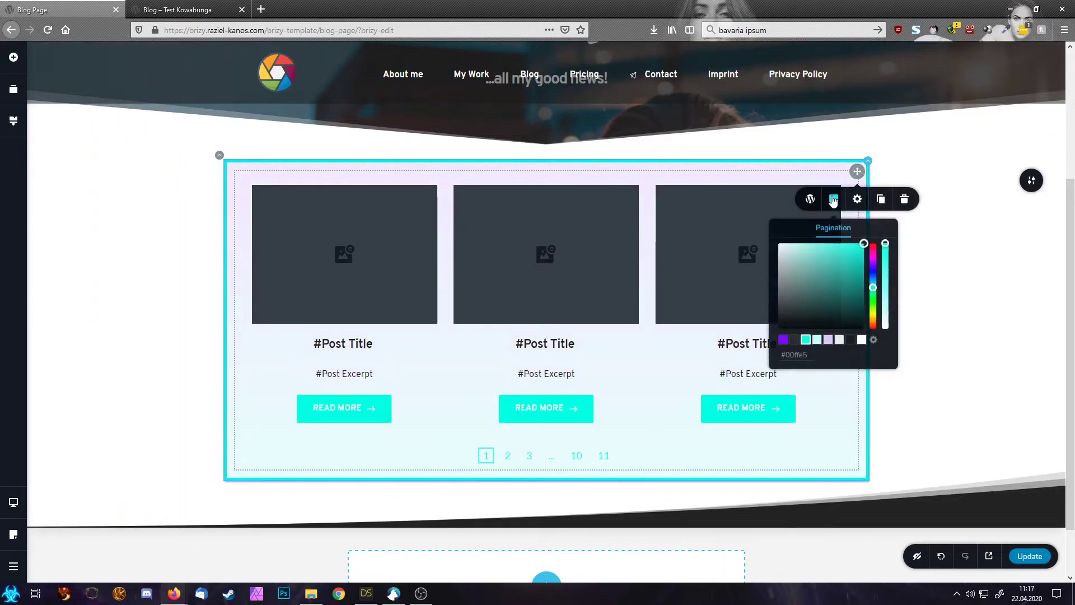
pyautogui.click(783, 340)
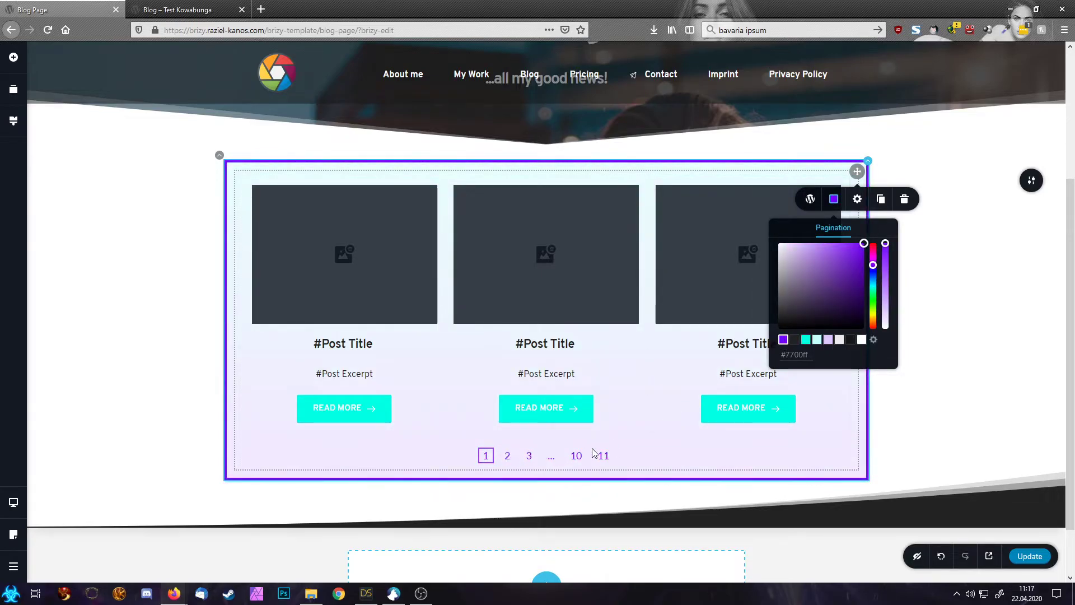
pyautogui.click(634, 449)
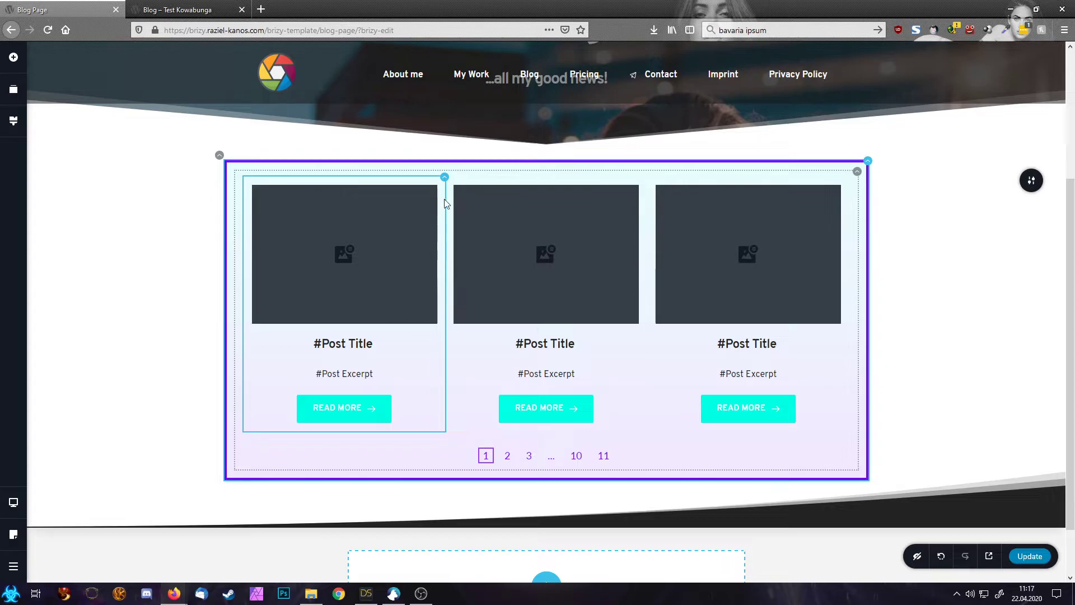
# Step: Give the post columns a 4px #7700FF purple border that turns cyan on hover
pyautogui.click(443, 182)
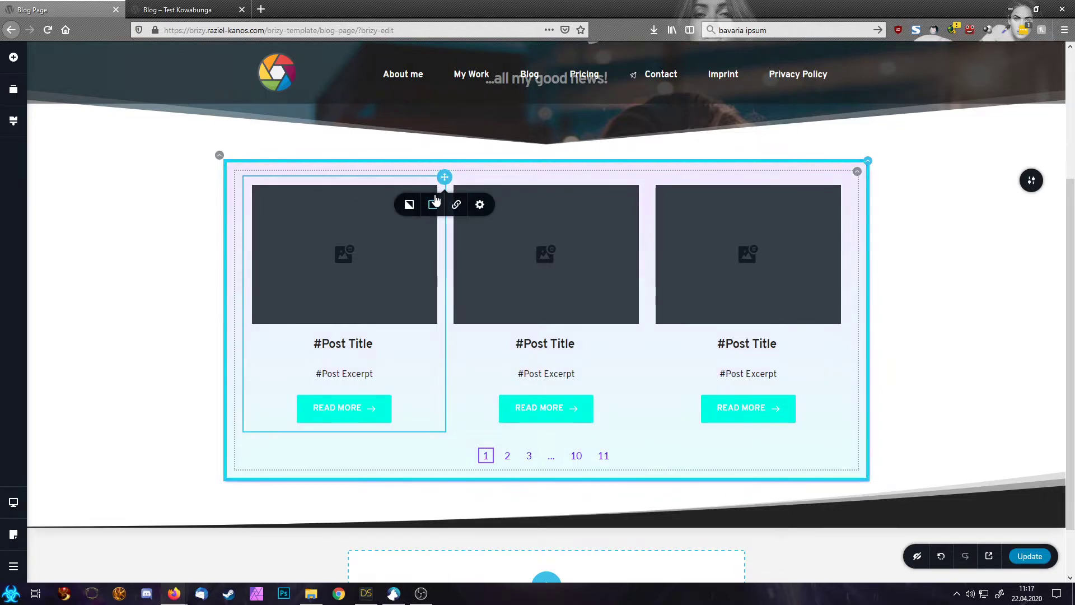
pyautogui.click(433, 204)
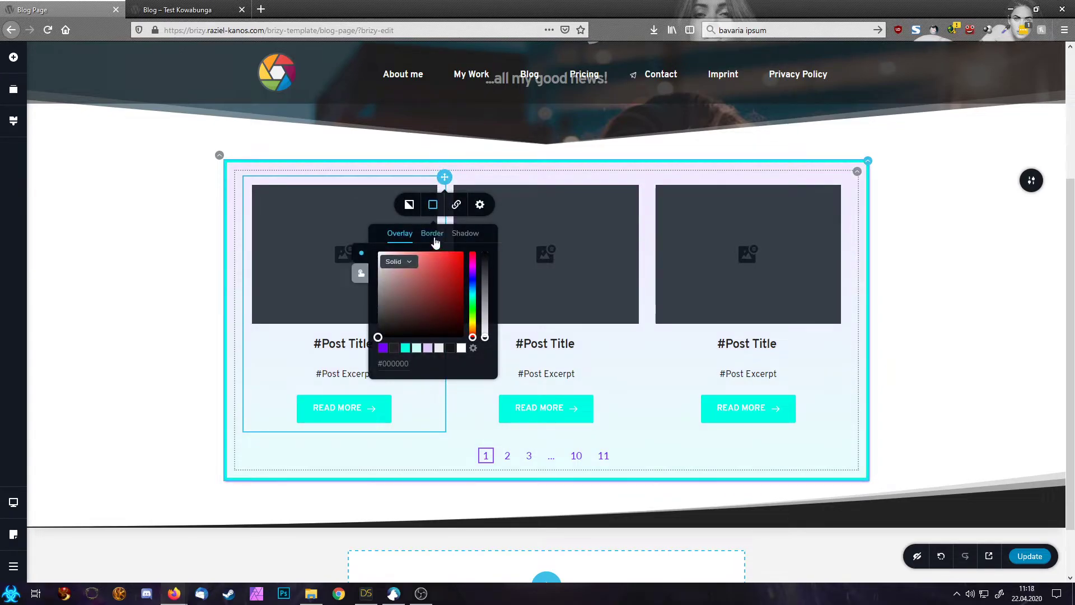
pyautogui.click(434, 234)
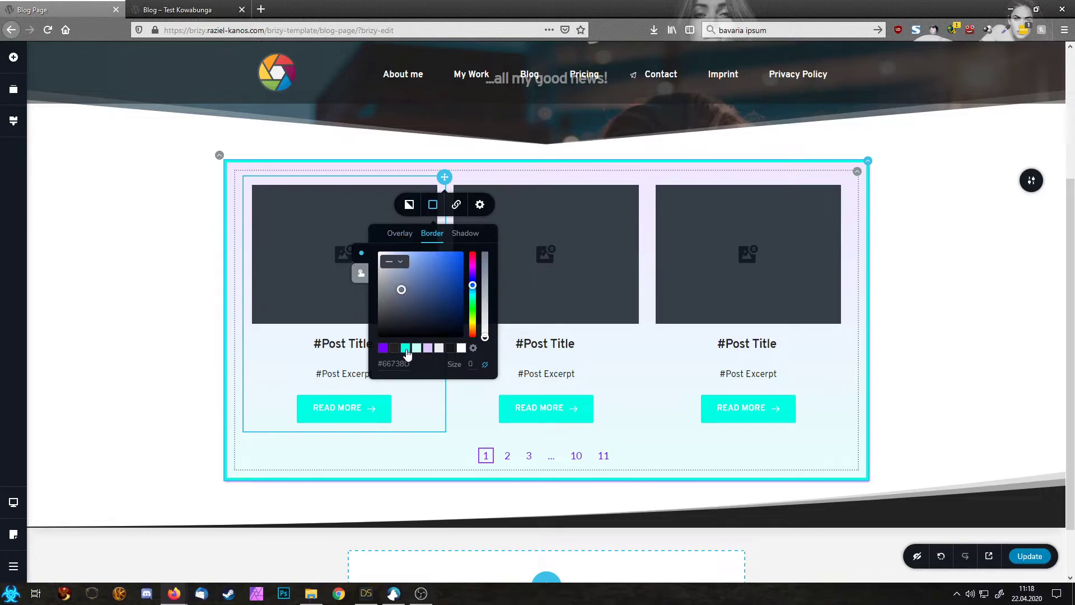
pyautogui.click(383, 347)
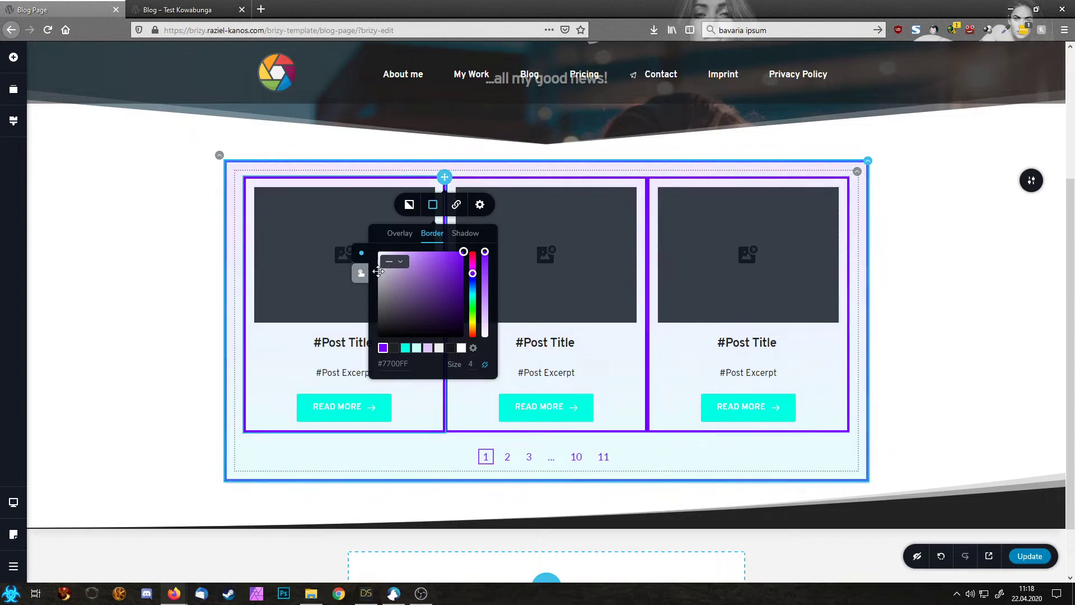
pyautogui.click(362, 274)
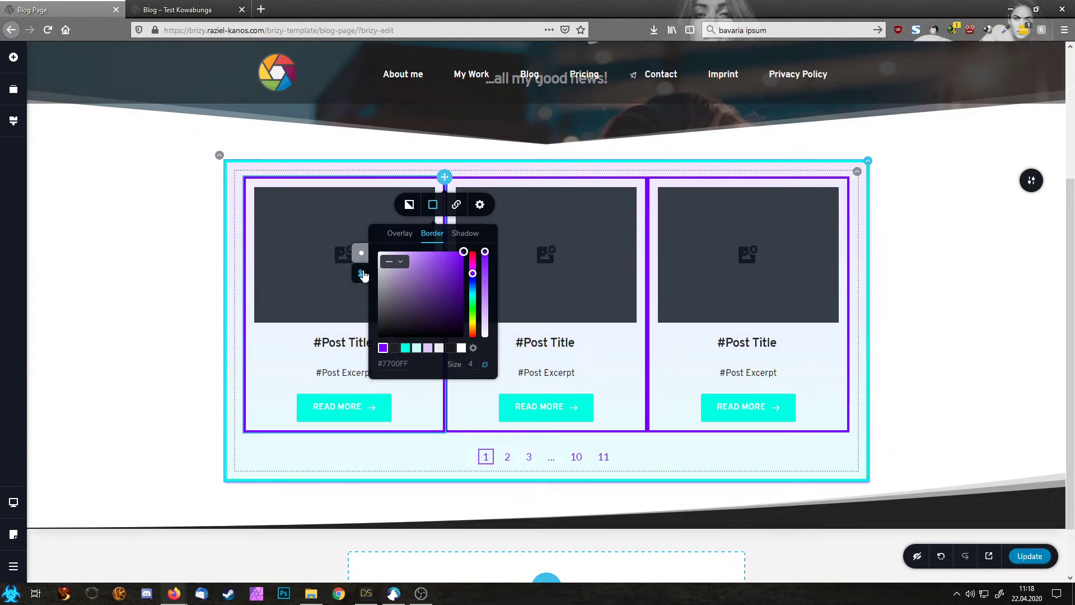
pyautogui.click(406, 348)
pyautogui.click(362, 255)
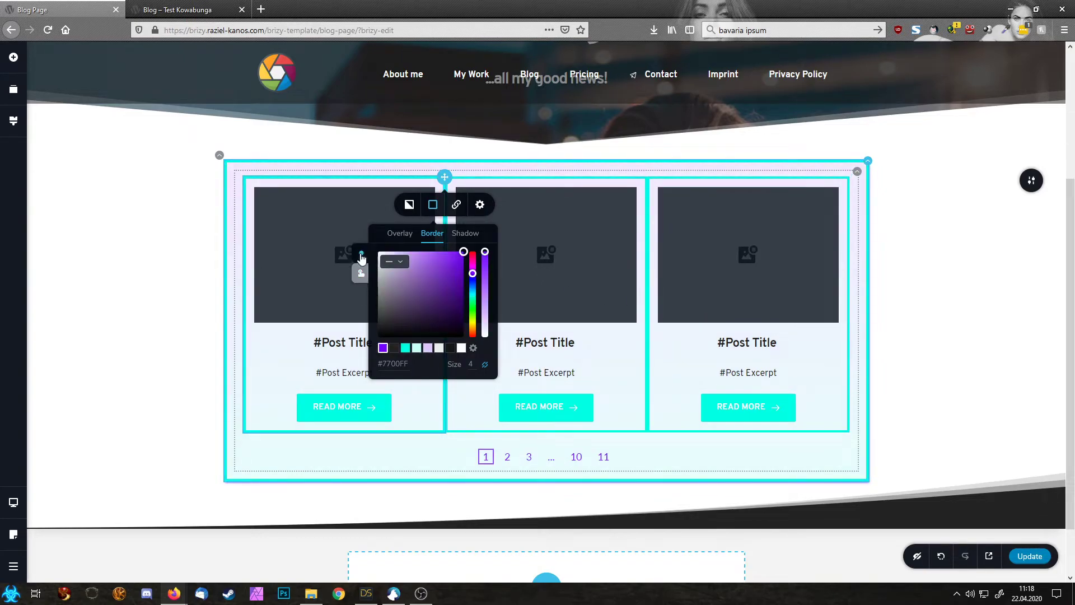
# Step: Apply a margin of 5 around each post column in the column settings
pyautogui.click(480, 204)
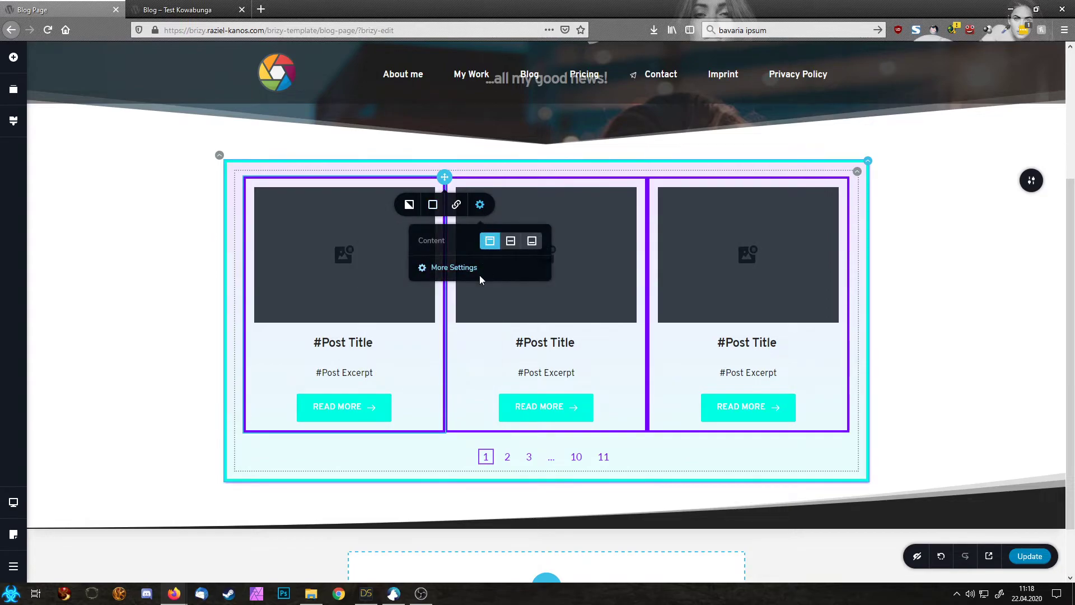
pyautogui.click(464, 268)
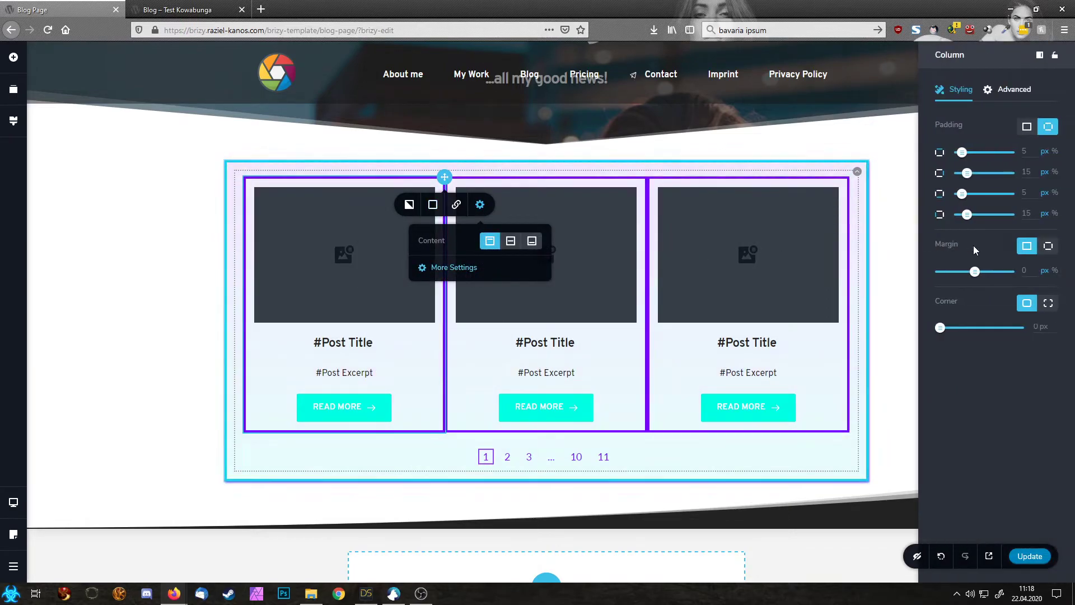
pyautogui.click(1013, 271)
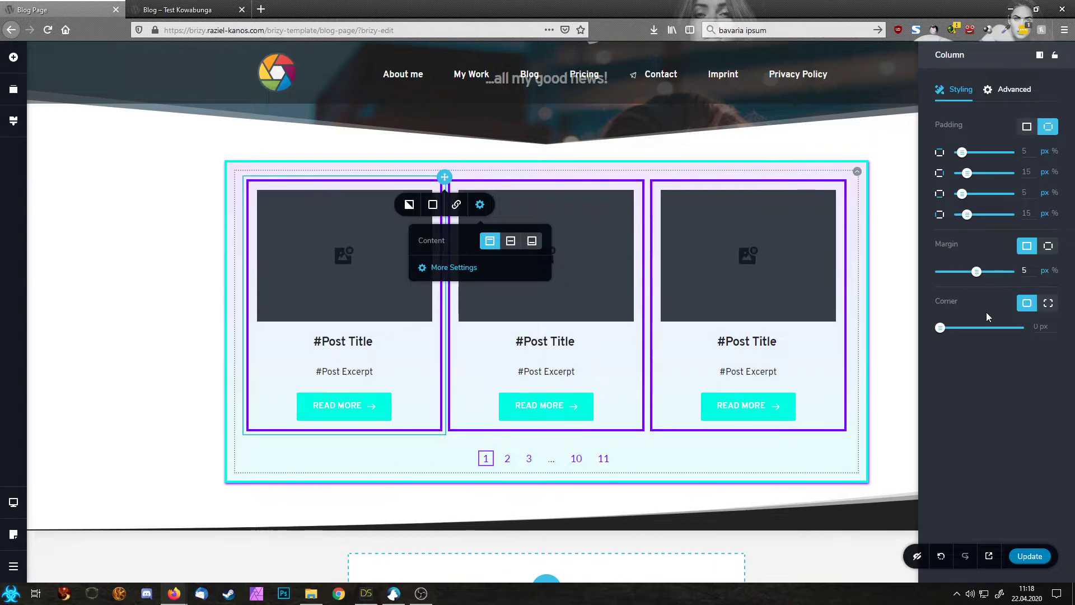
pyautogui.click(897, 284)
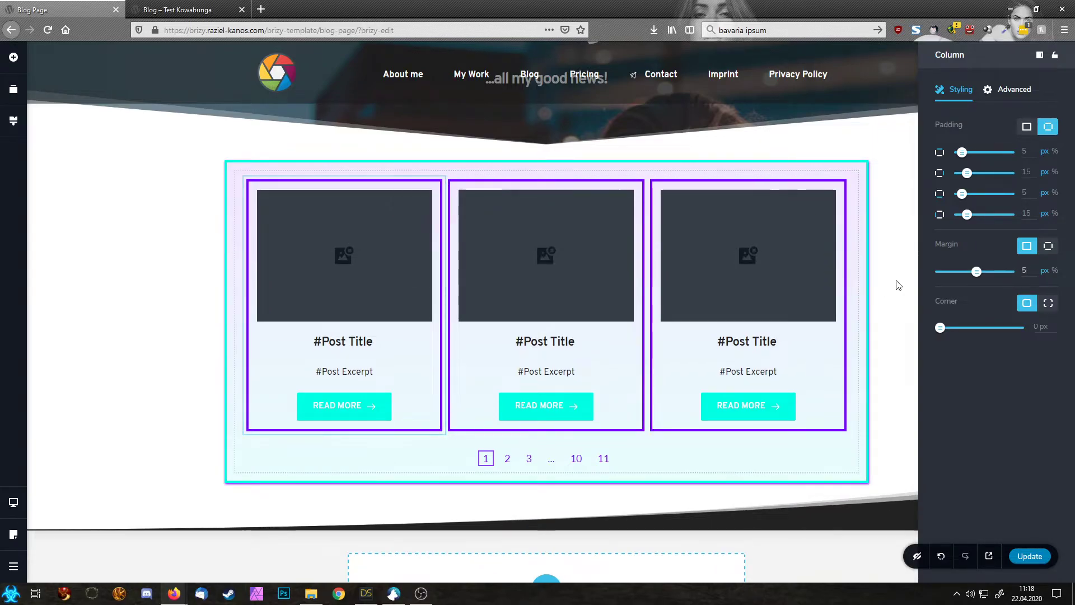
pyautogui.scroll(3, 547, 355)
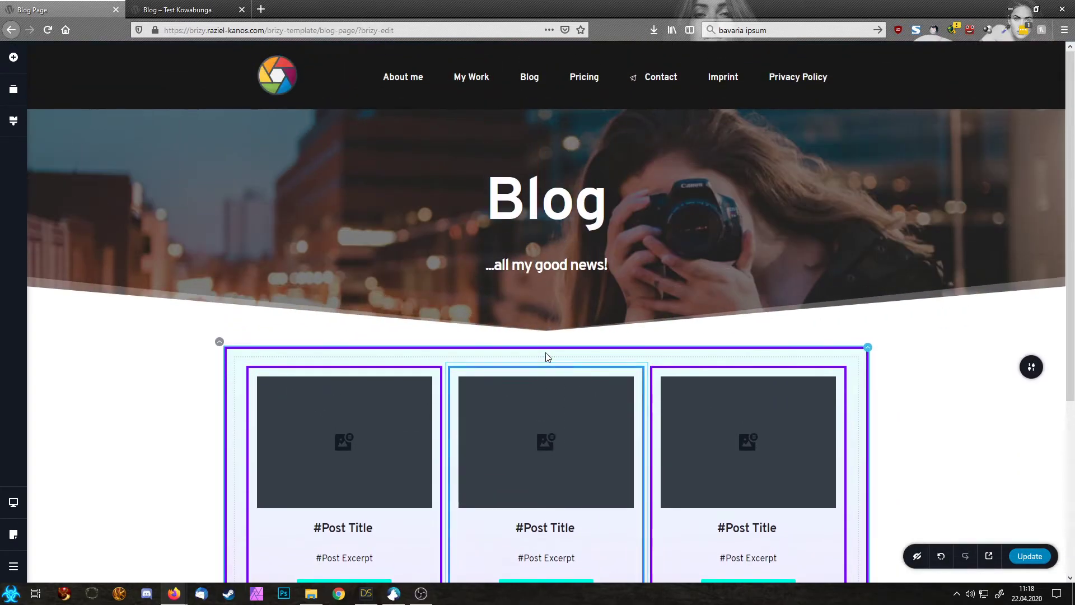
pyautogui.scroll(-3, 519, 346)
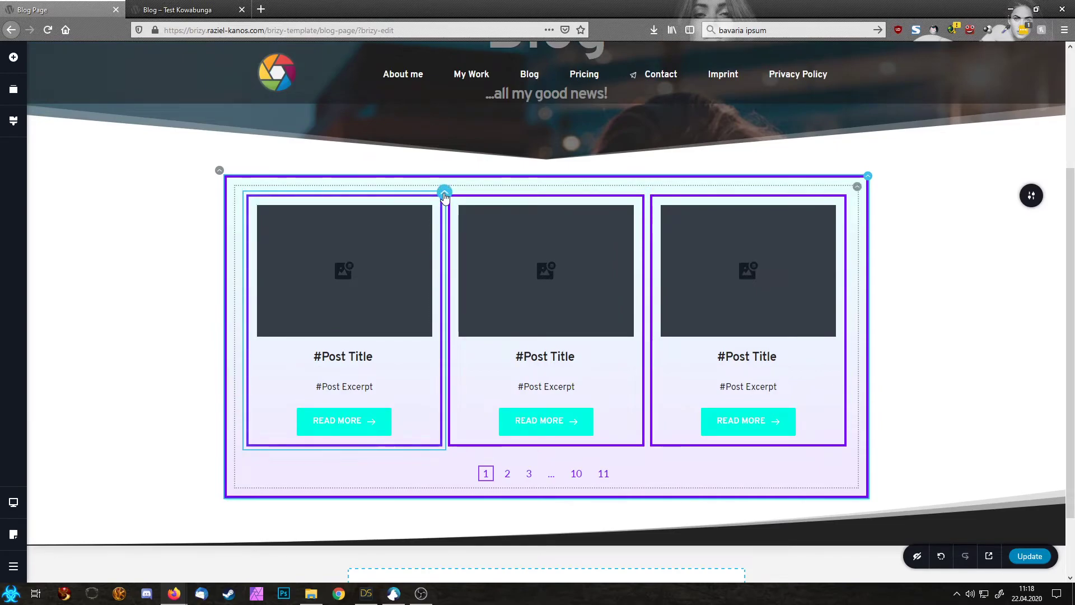
# Step: Set individual corner radii, rounding the top-left and bottom-right corners to 35 px
pyautogui.click(445, 216)
pyautogui.click(480, 220)
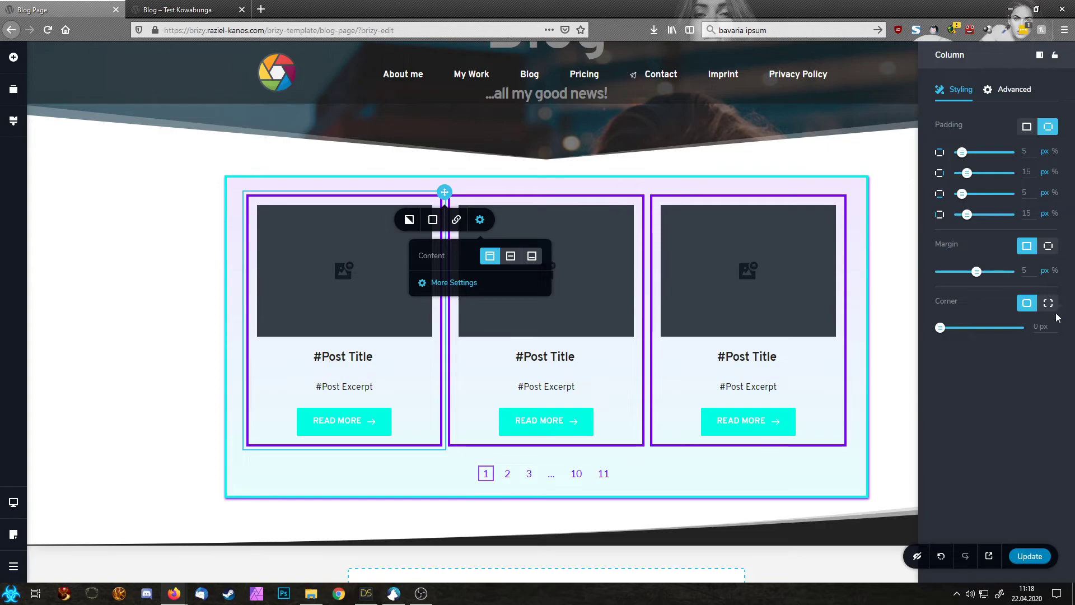
pyautogui.click(1047, 304)
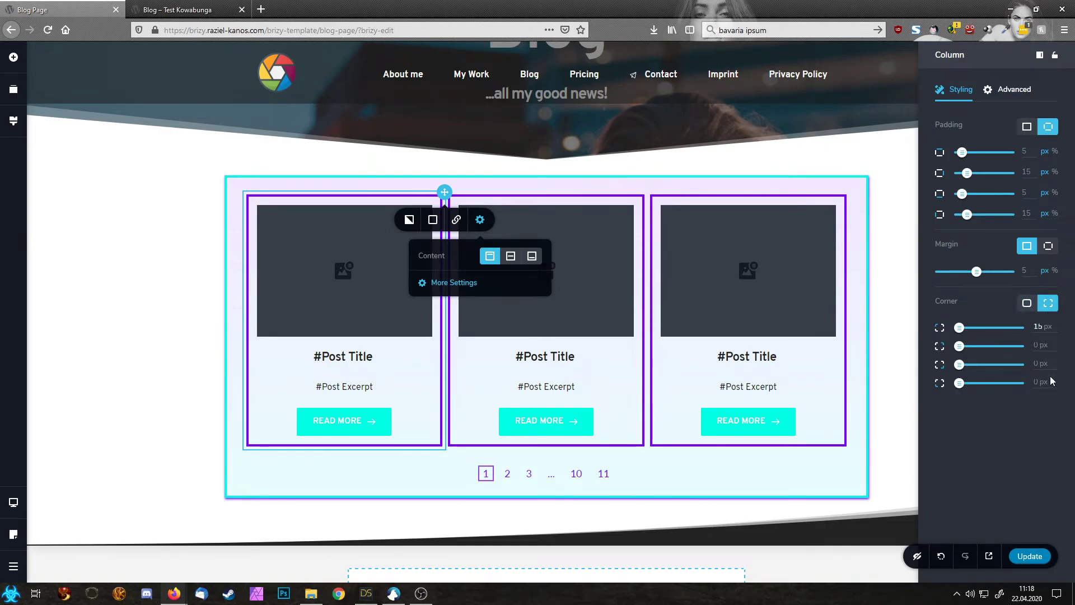
pyautogui.write('15')
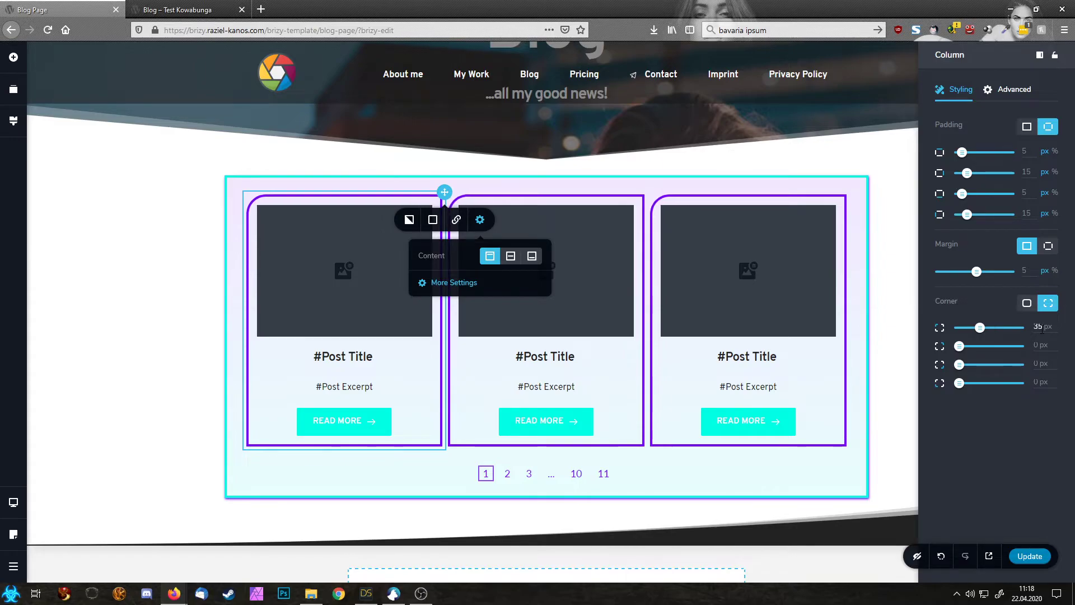
pyautogui.doubleClick(1036, 363)
pyautogui.write('35')
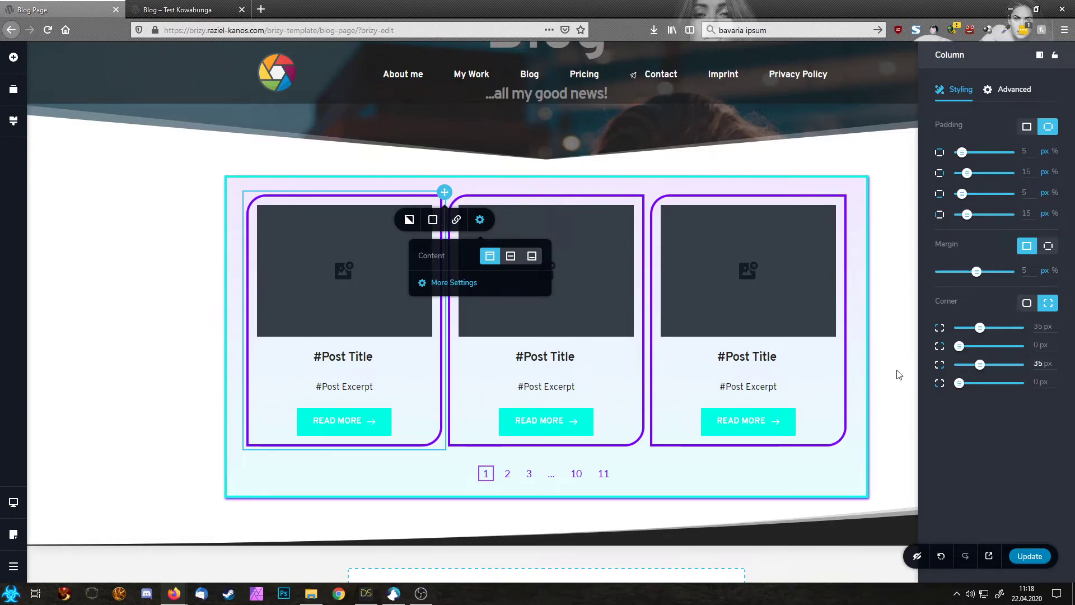
# Step: Re-insert the #Post Title and #Post Excerpt placeholders in the first post card
pyautogui.click(336, 357)
pyautogui.moveTo(375, 357); pyautogui.dragTo(281, 356)
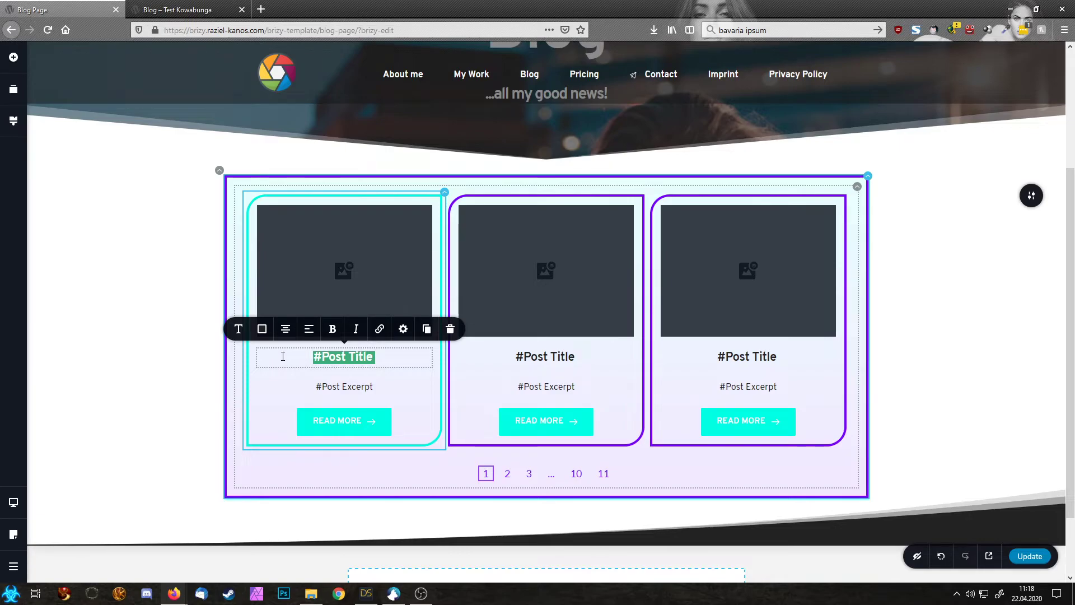
pyautogui.write('#')
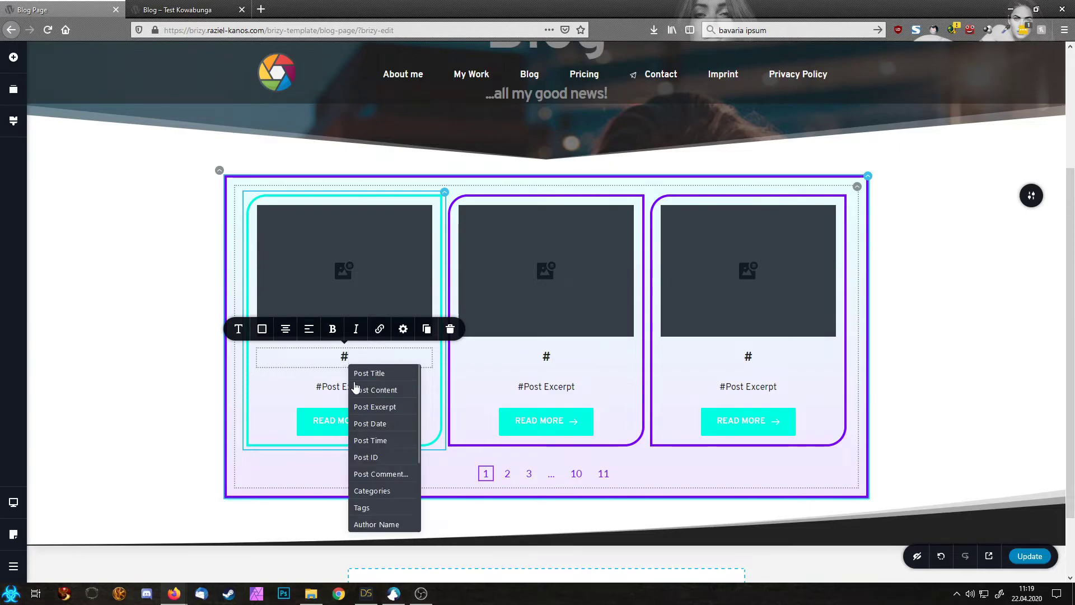
pyautogui.click(366, 374)
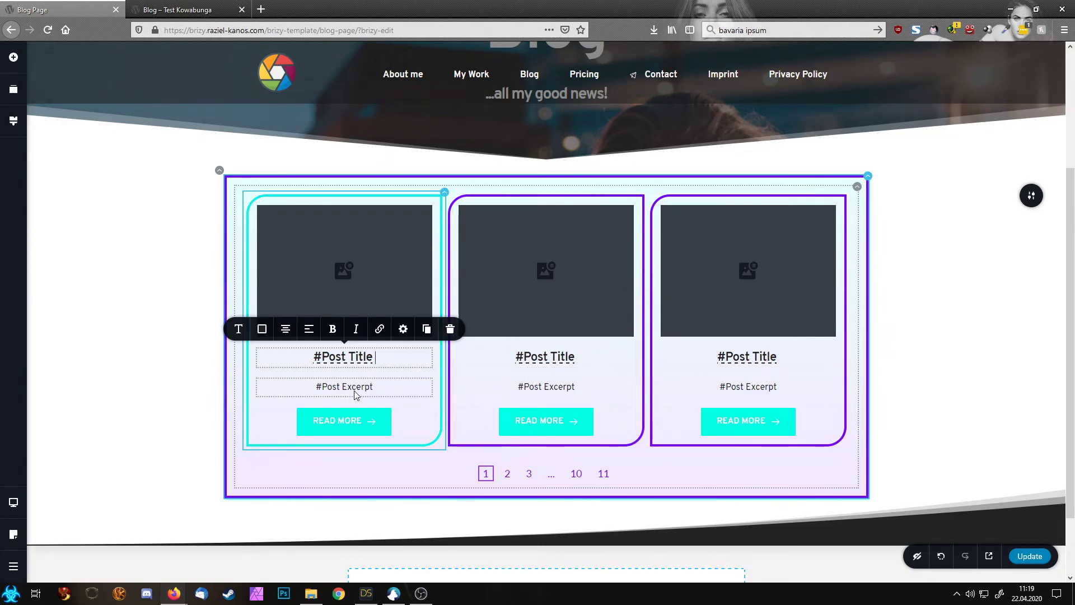
pyautogui.click(383, 391)
pyautogui.moveTo(401, 390); pyautogui.dragTo(282, 380)
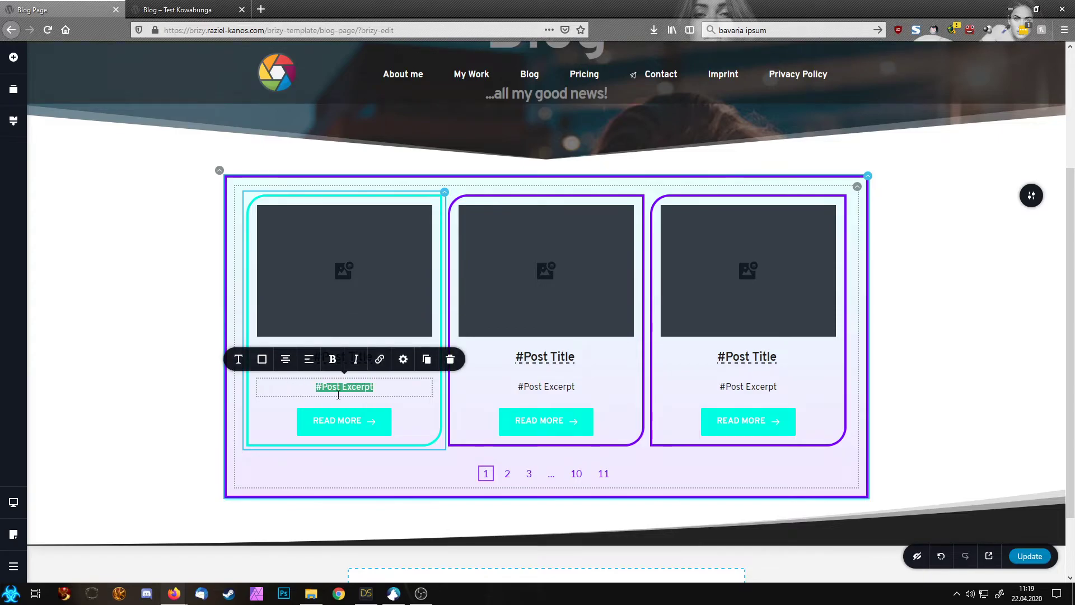
pyautogui.write('#')
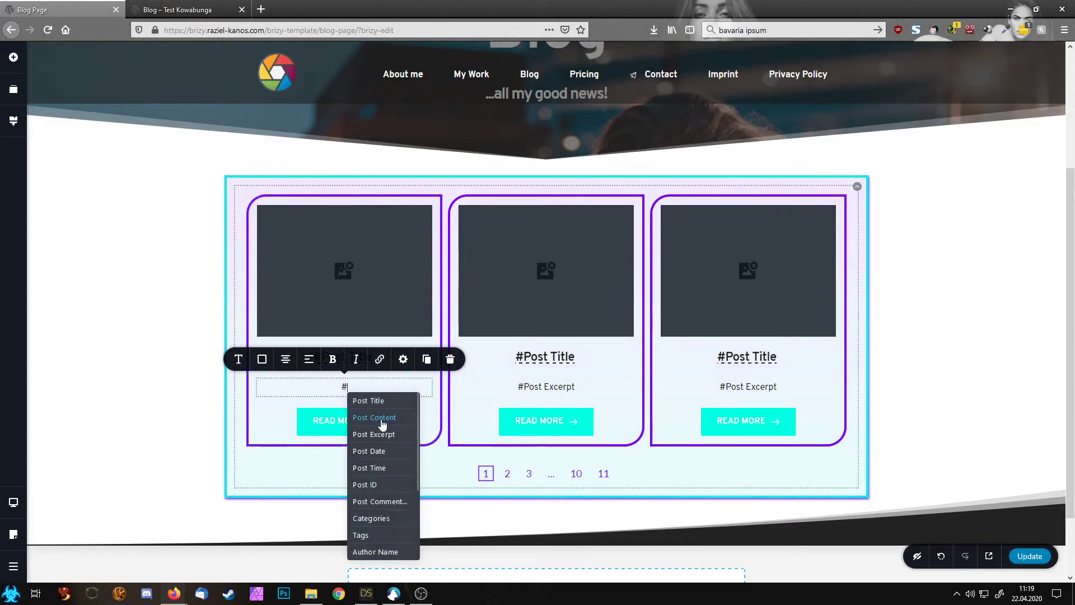
pyautogui.click(370, 433)
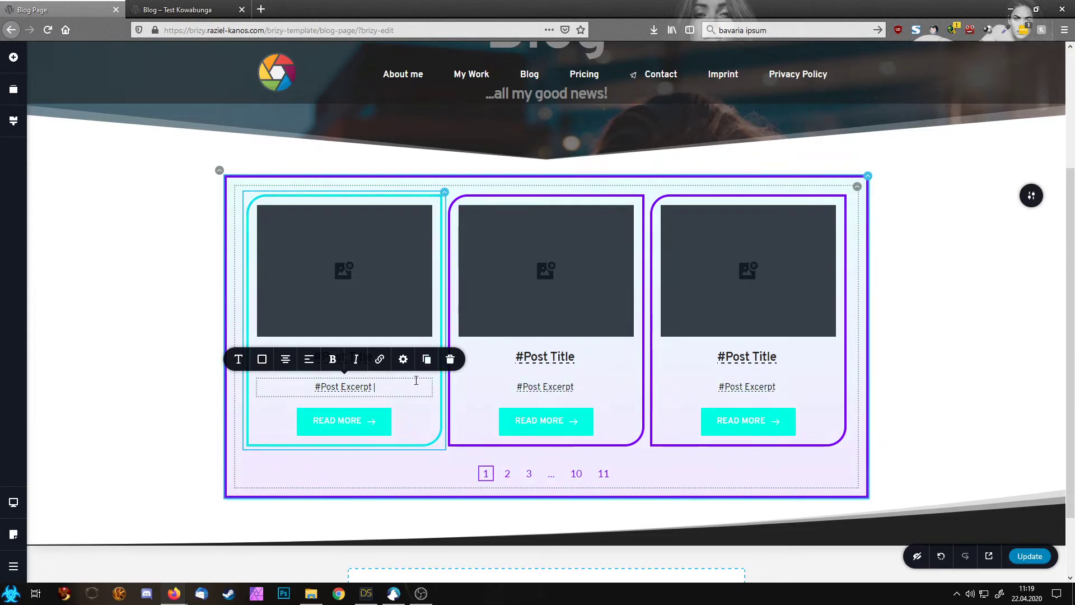
# Step: Duplicate the excerpt line and turn the copy into a #Post Date placeholder
pyautogui.click(427, 362)
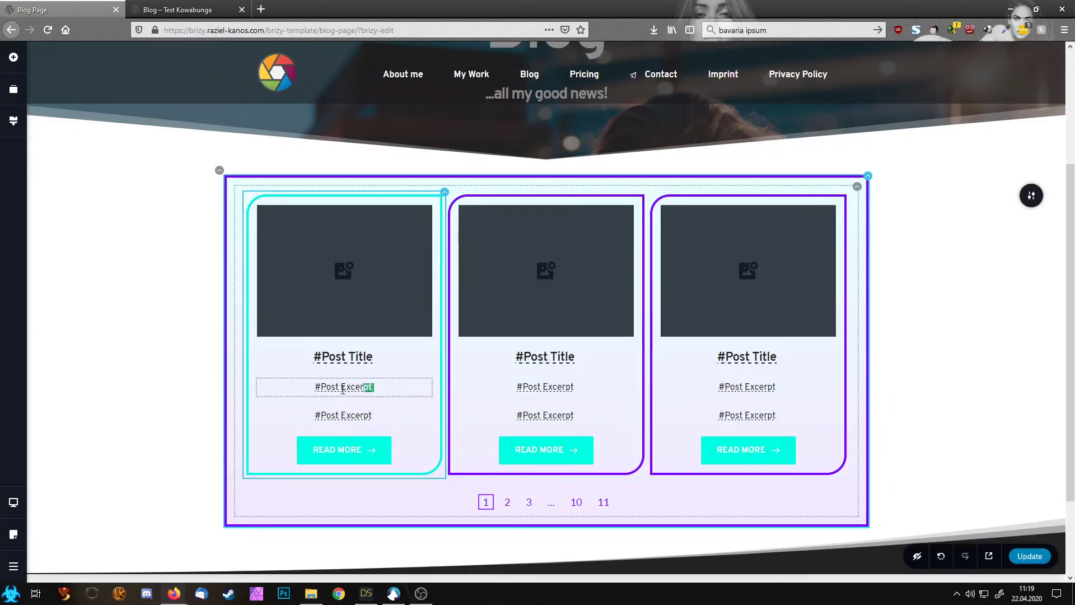
pyautogui.moveTo(330, 390); pyautogui.dragTo(288, 389)
pyautogui.write('#')
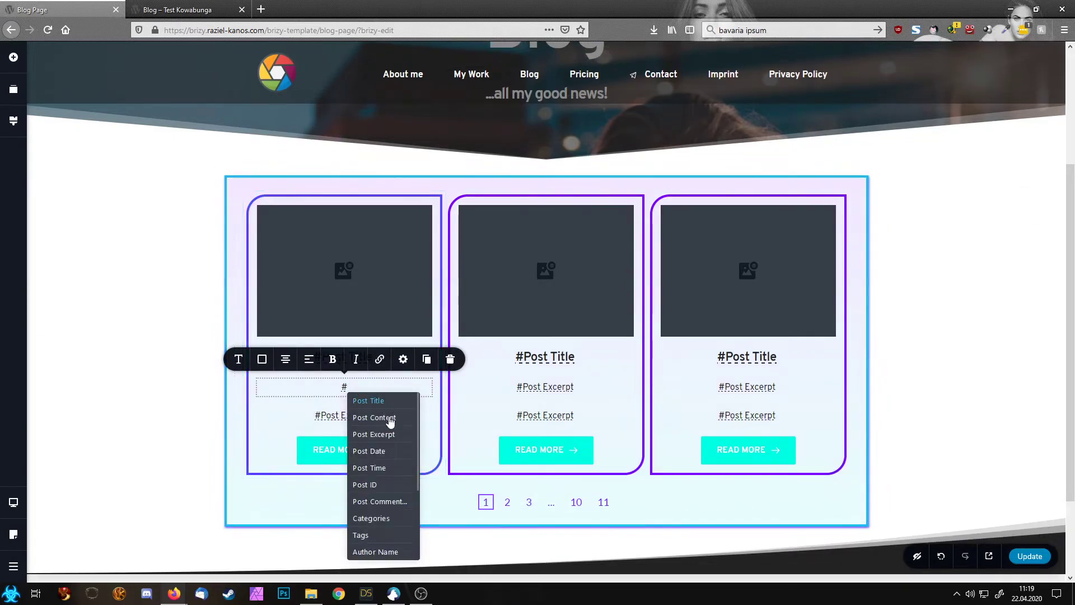
pyautogui.click(367, 451)
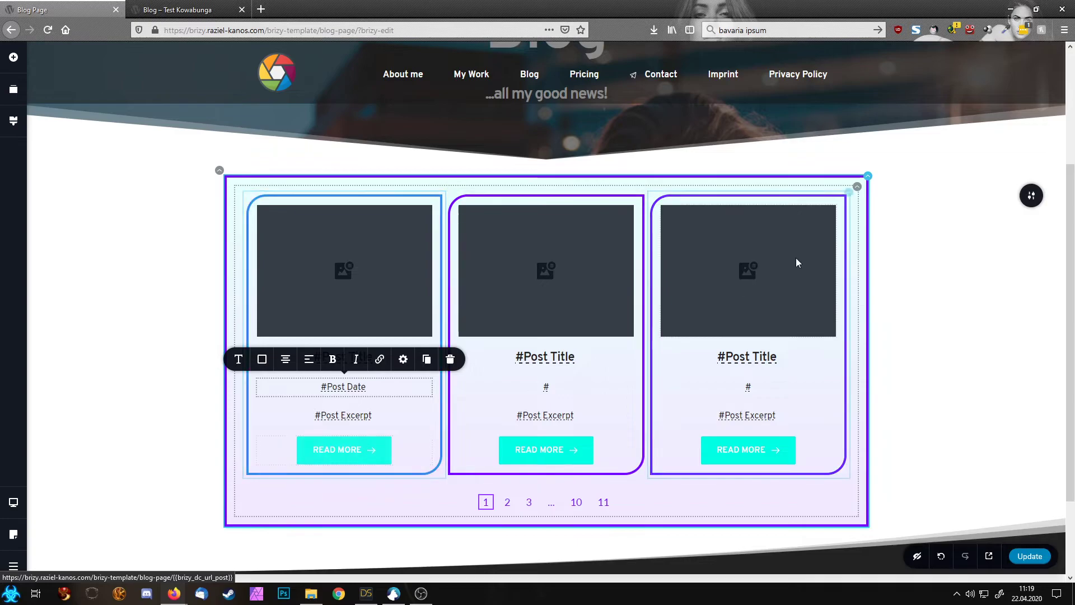
pyautogui.click(858, 186)
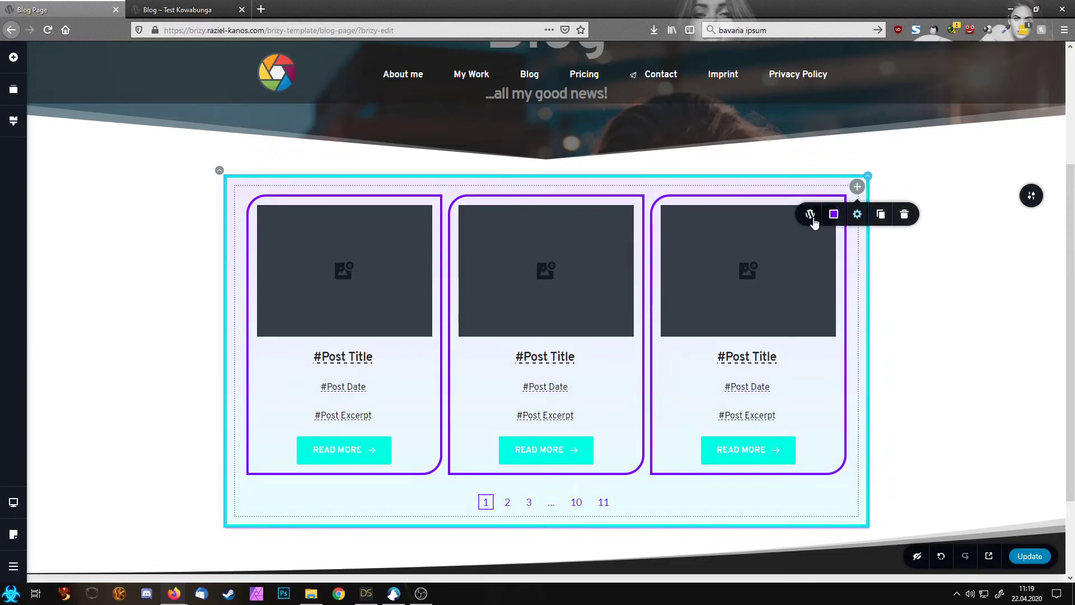
# Step: Inspect the posts grid settings and the spacing options of #Post Date and #Post Title
pyautogui.click(812, 219)
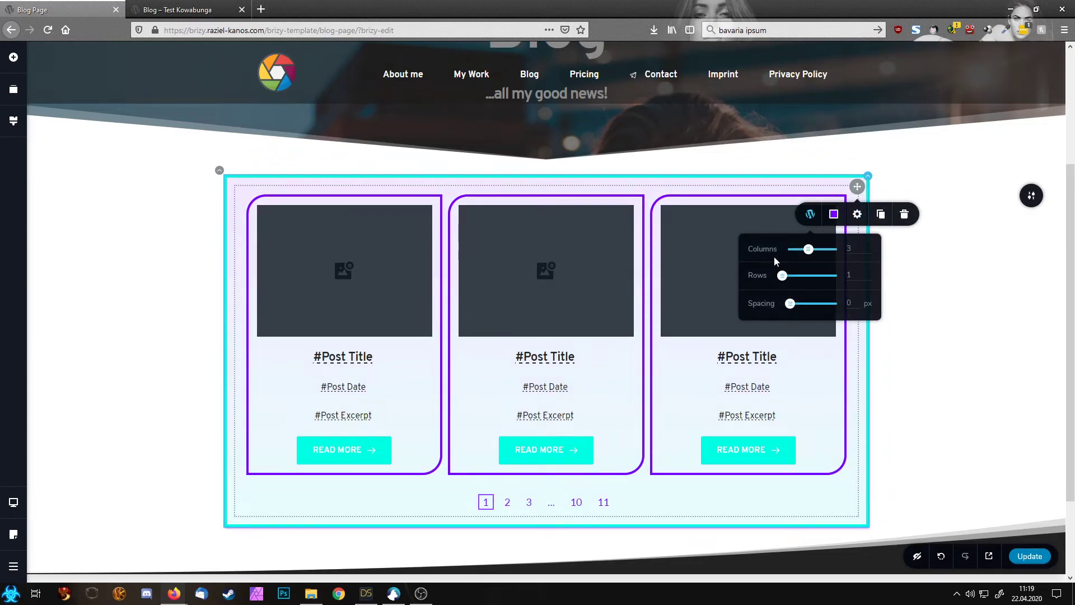
pyautogui.click(857, 213)
pyautogui.click(870, 318)
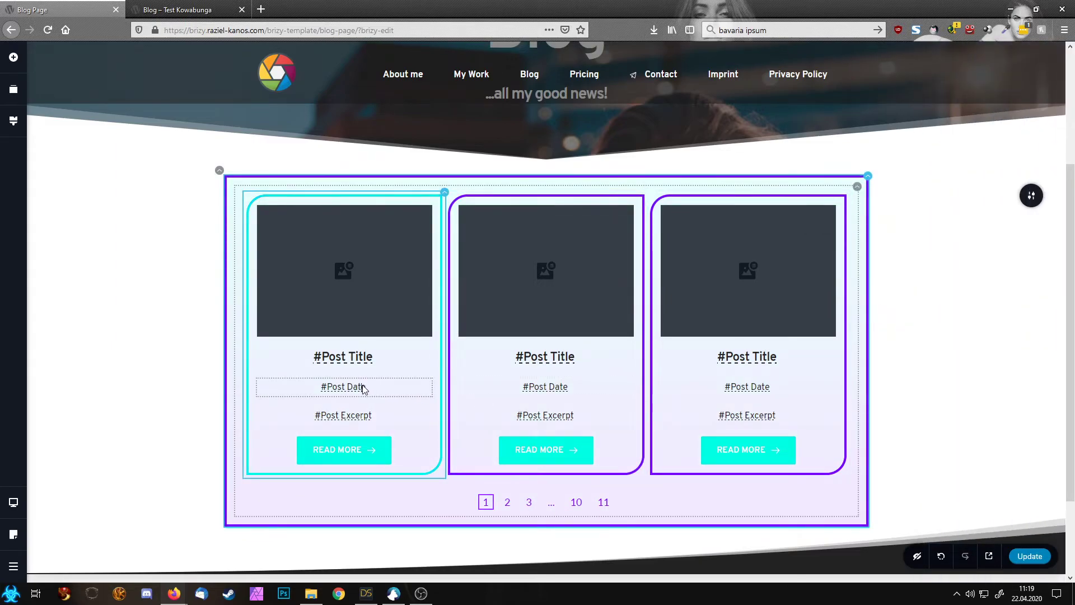
pyautogui.click(384, 381)
pyautogui.click(403, 359)
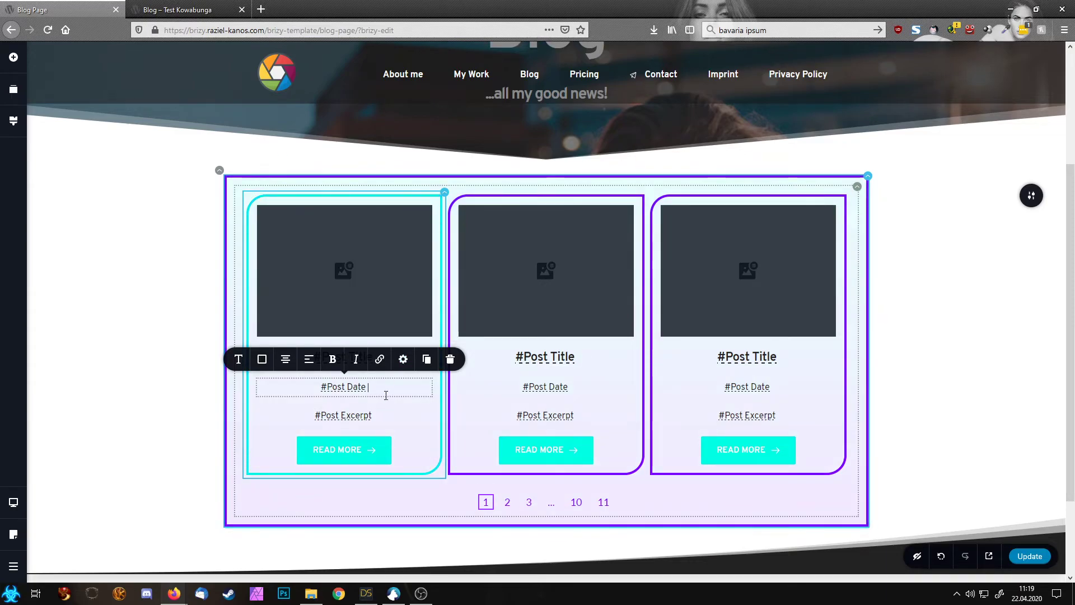
pyautogui.click(502, 362)
pyautogui.click(605, 328)
# Step: Give the #Post Date text a -20 px top margin in its full settings
pyautogui.click(360, 386)
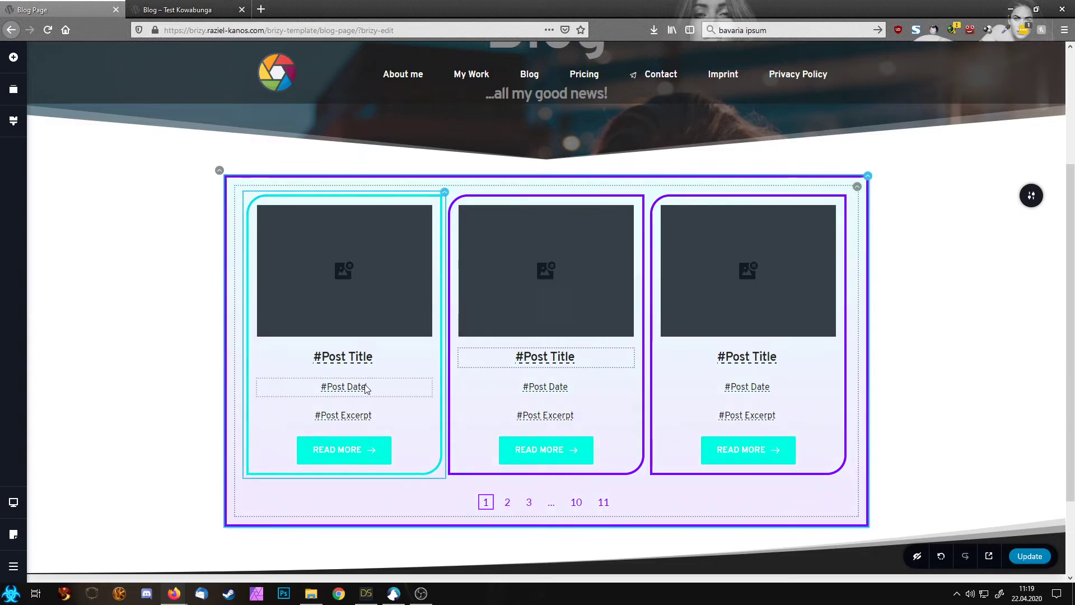
pyautogui.click(403, 360)
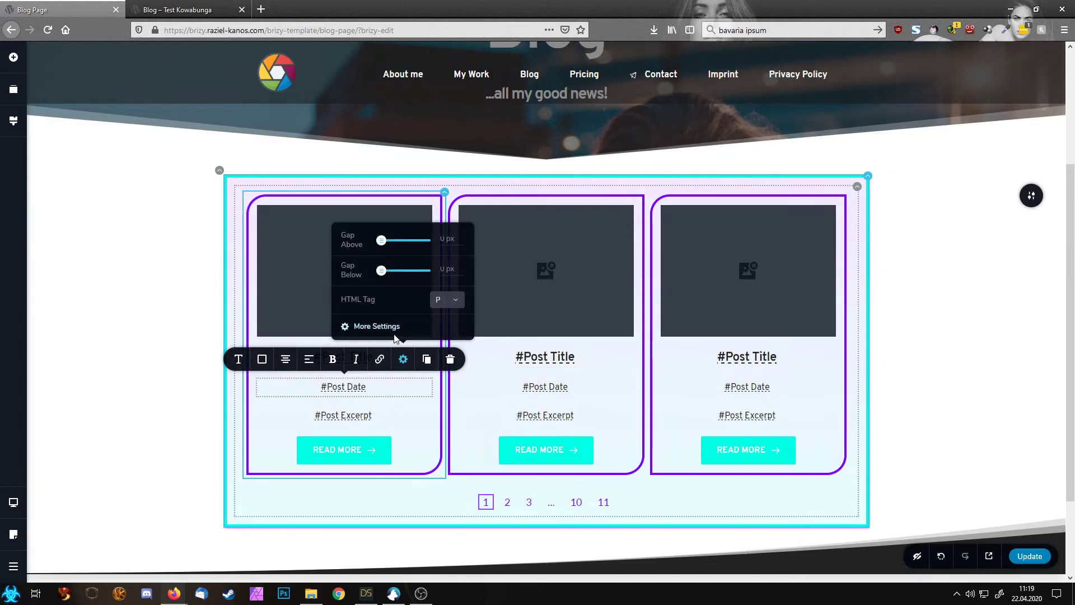
pyautogui.click(383, 329)
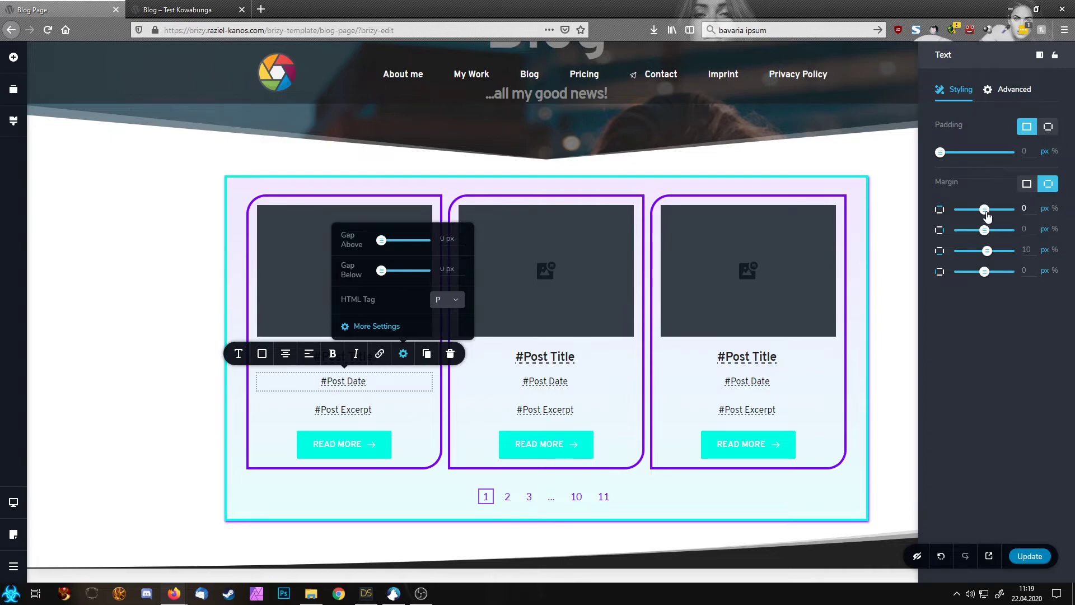
pyautogui.moveTo(986, 215); pyautogui.dragTo(981, 215)
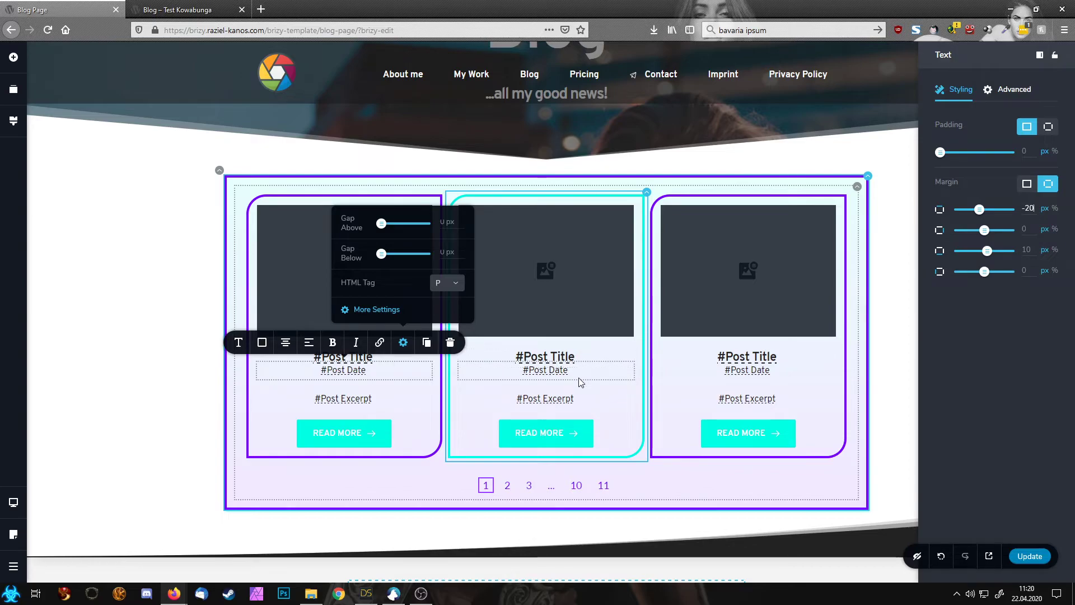
pyautogui.click(551, 356)
pyautogui.click(551, 357)
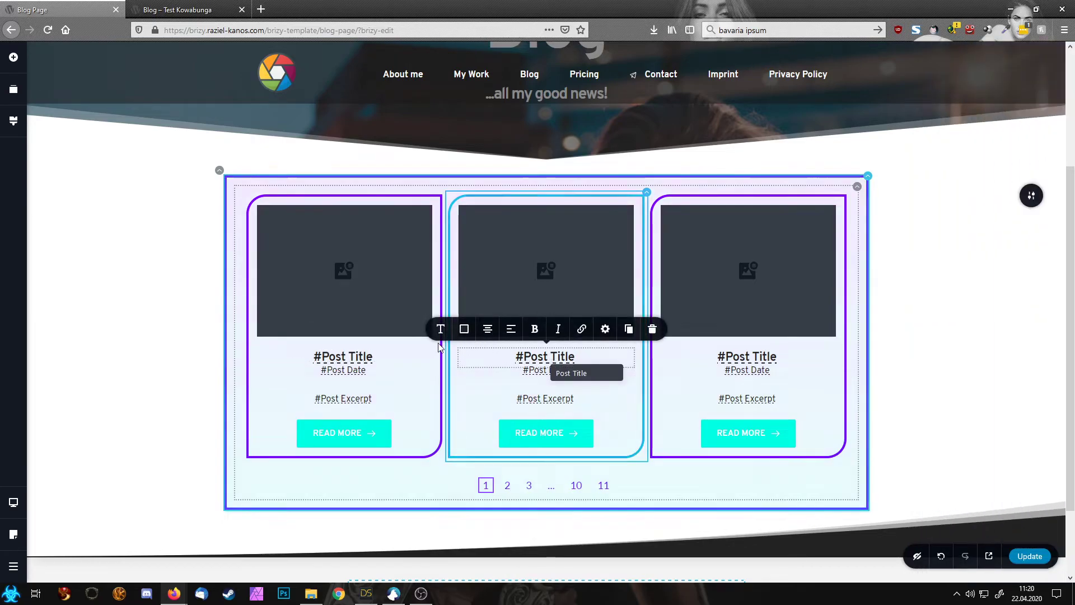
# Step: Set the Blog heading's HTML tag to H1
pyautogui.scroll(3, 481, 287)
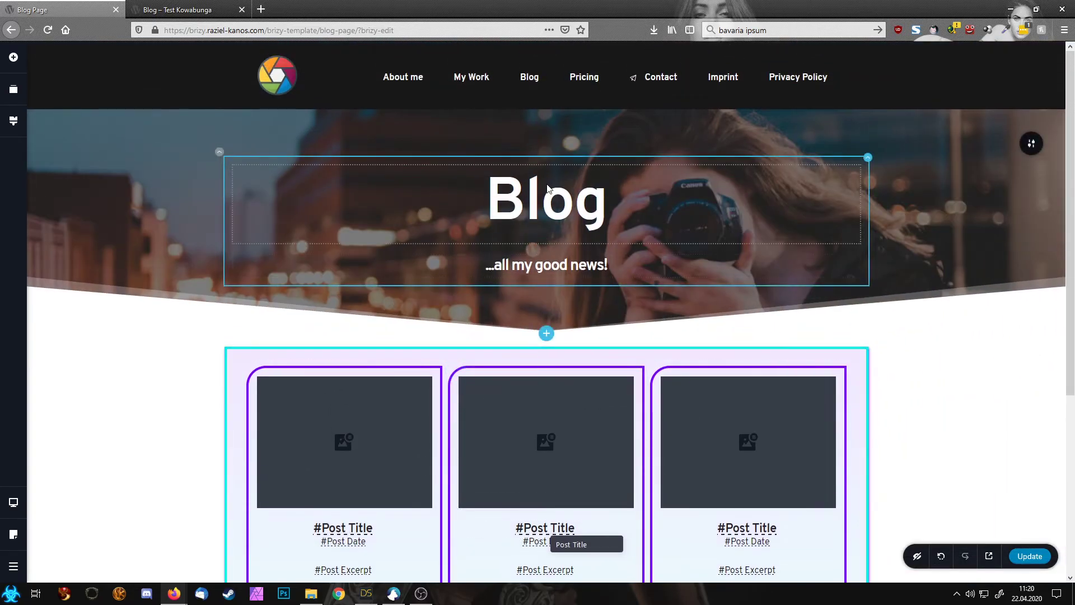
pyautogui.click(504, 269)
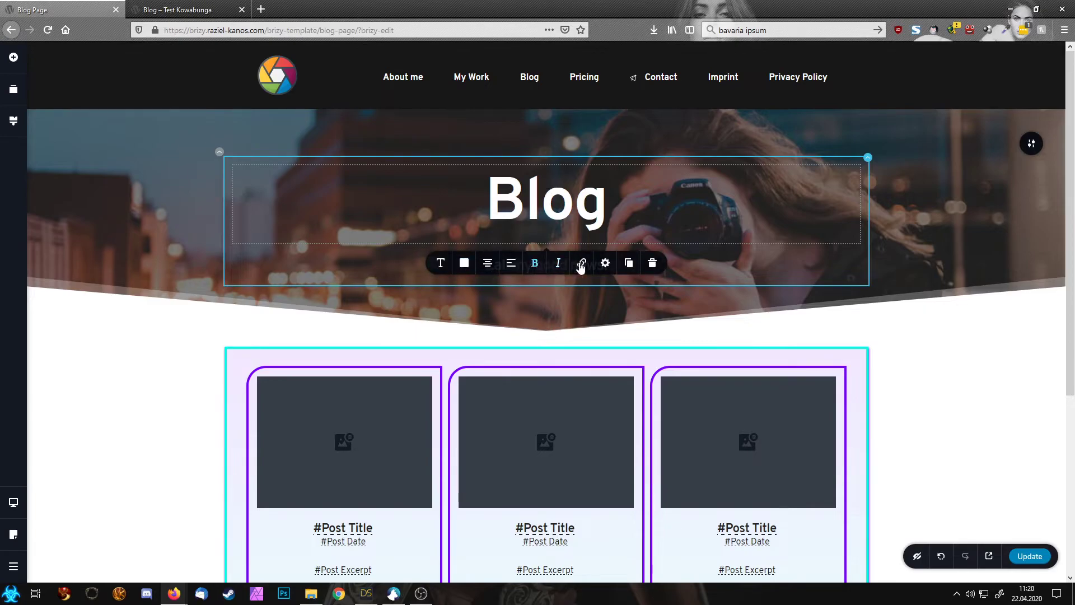
pyautogui.click(604, 262)
pyautogui.click(651, 361)
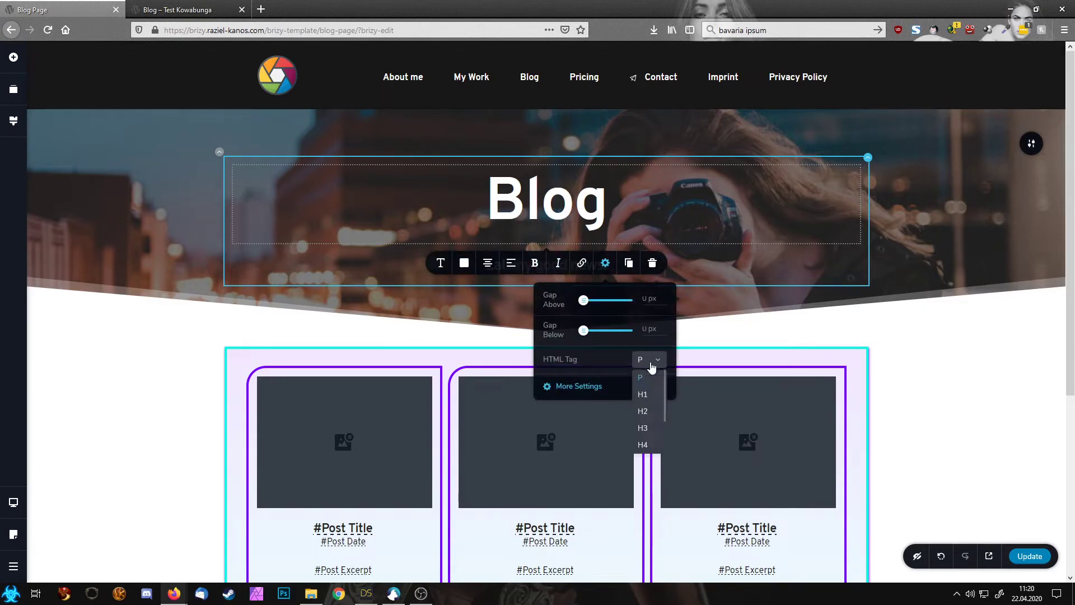
pyautogui.click(643, 394)
# Step: Set the #Post Title HTML tag to H2 in the post cards
pyautogui.scroll(-3, 536, 335)
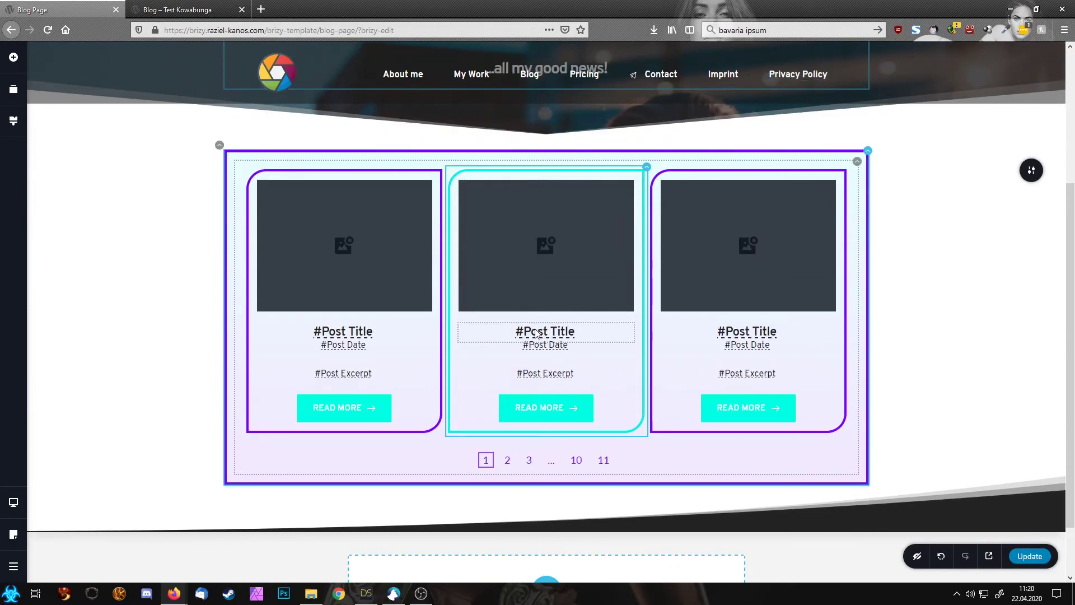
pyautogui.click(536, 333)
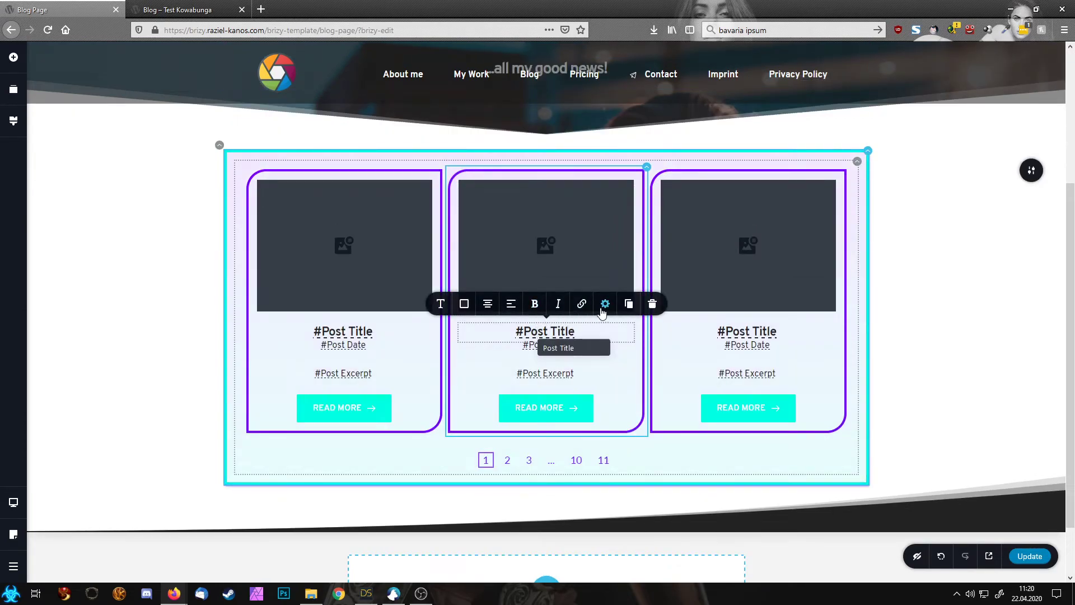
pyautogui.click(604, 305)
pyautogui.click(656, 245)
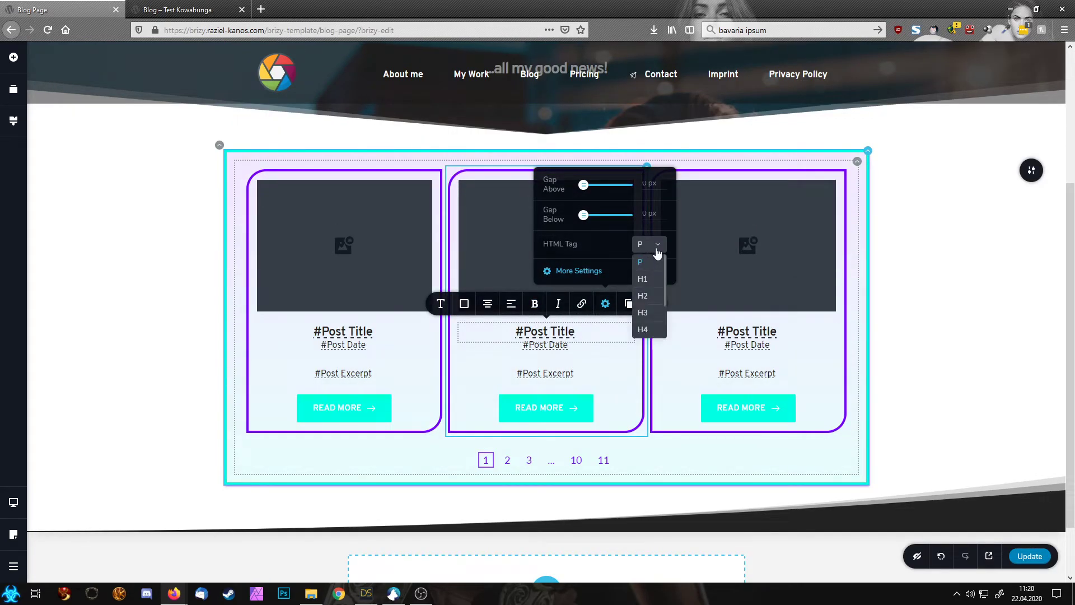
pyautogui.click(644, 297)
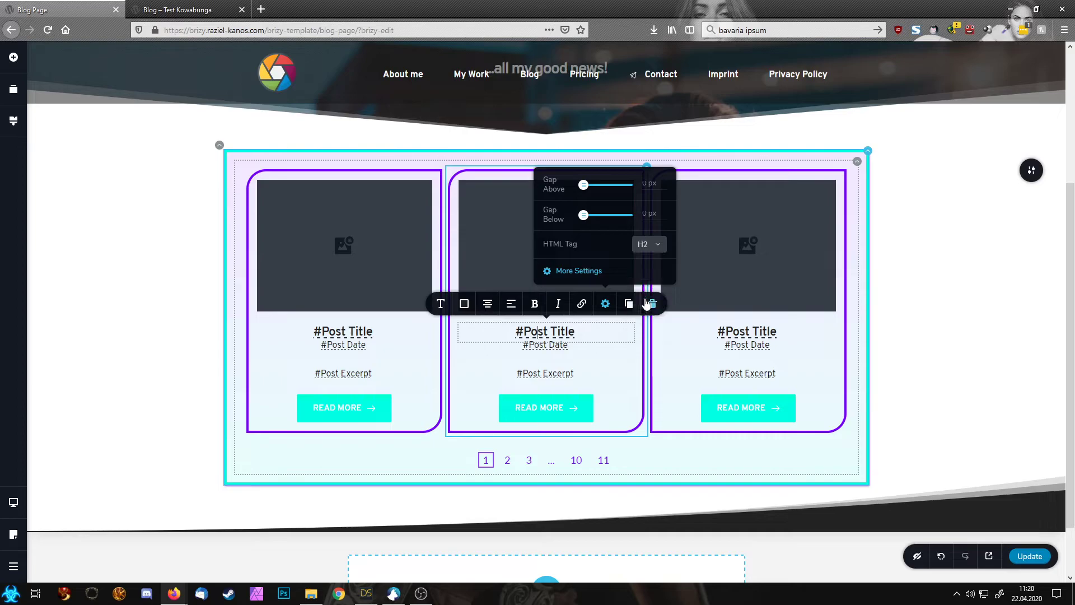
pyautogui.click(929, 297)
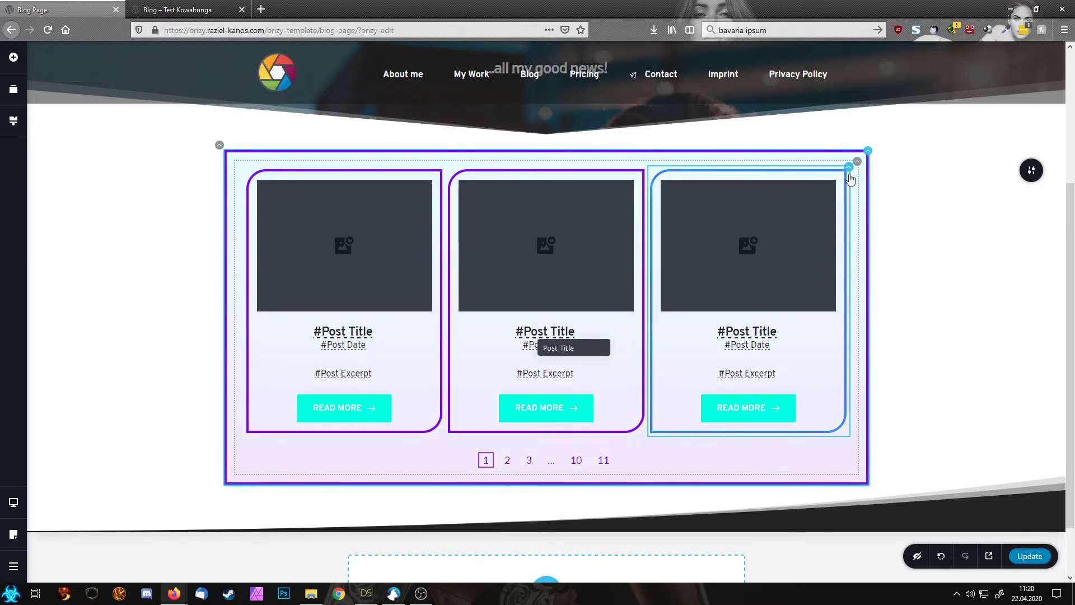
pyautogui.click(856, 168)
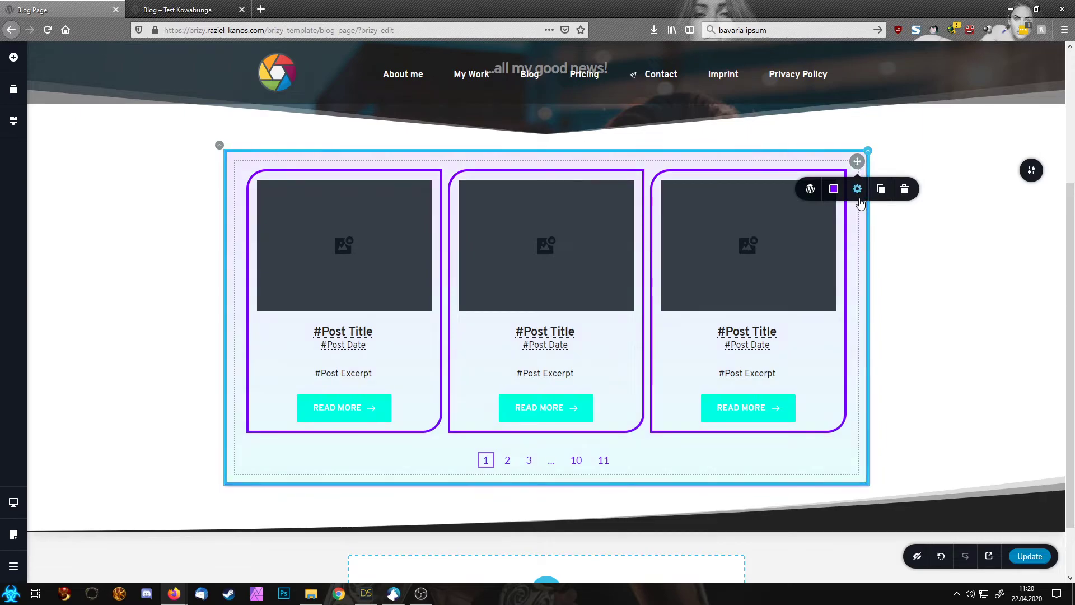
# Step: Give the posts grid 3 columns, 3 rows and 0 px spacing, then review the cards and pagination
pyautogui.click(811, 189)
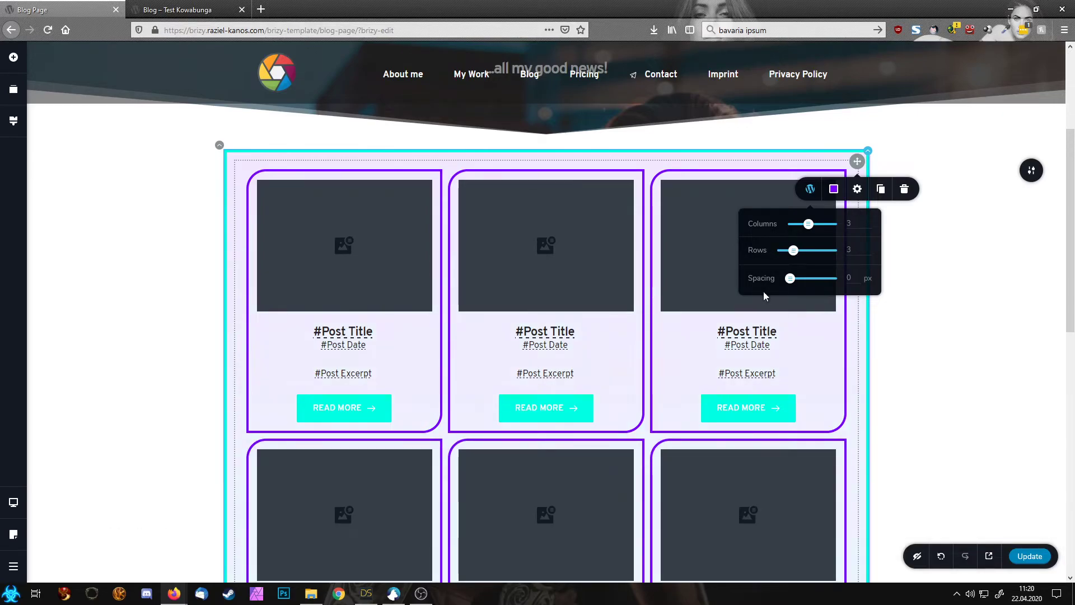
pyautogui.scroll(-4, 716, 364)
pyautogui.scroll(-7, 717, 360)
pyautogui.scroll(10, 717, 360)
pyautogui.scroll(2, 717, 360)
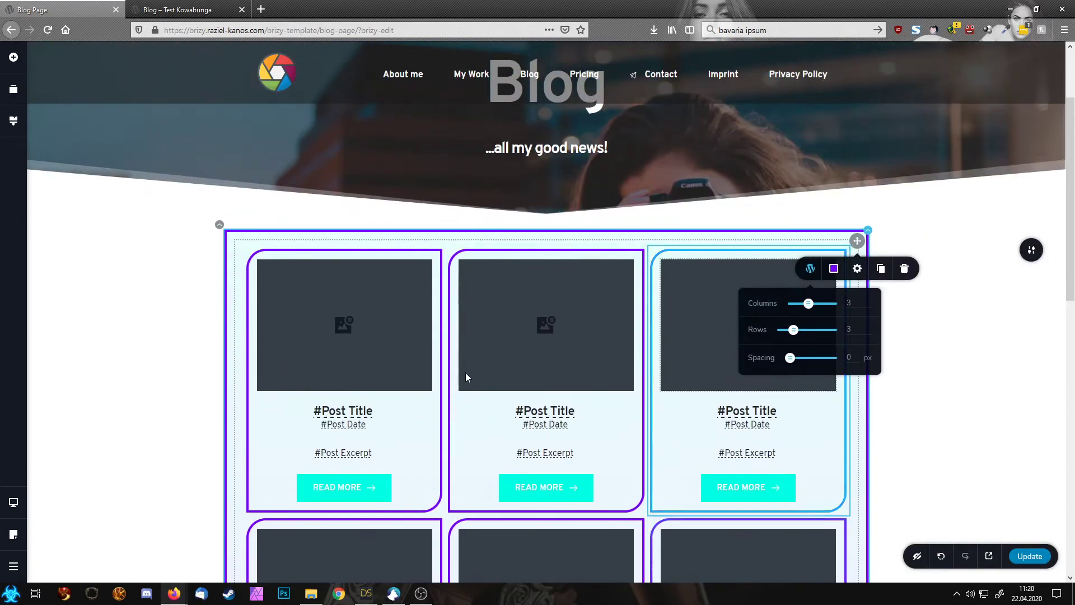
pyautogui.click(954, 380)
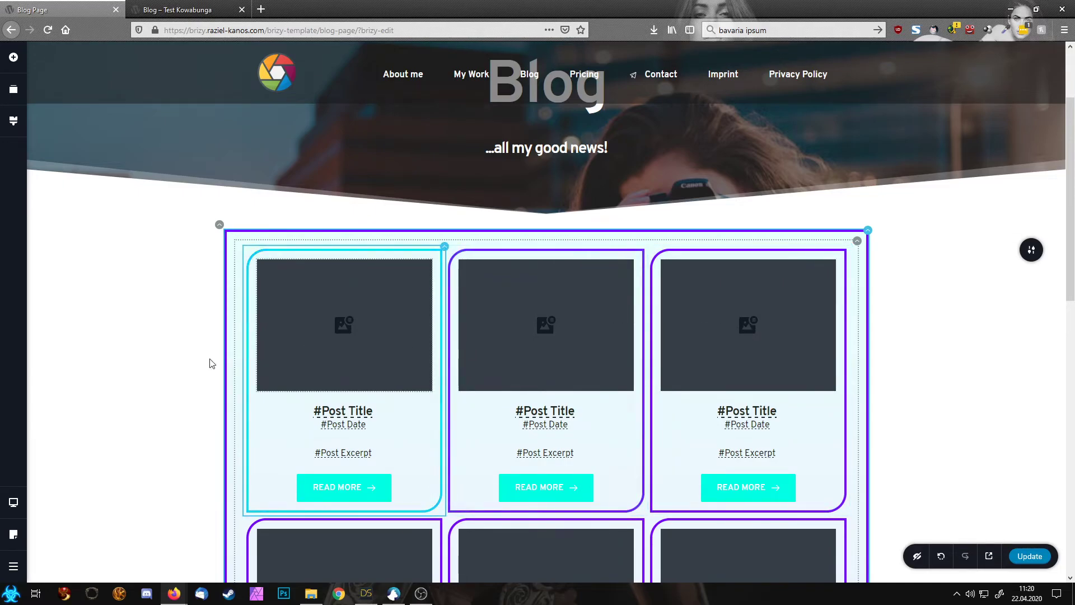
pyautogui.scroll(-3, 92, 364)
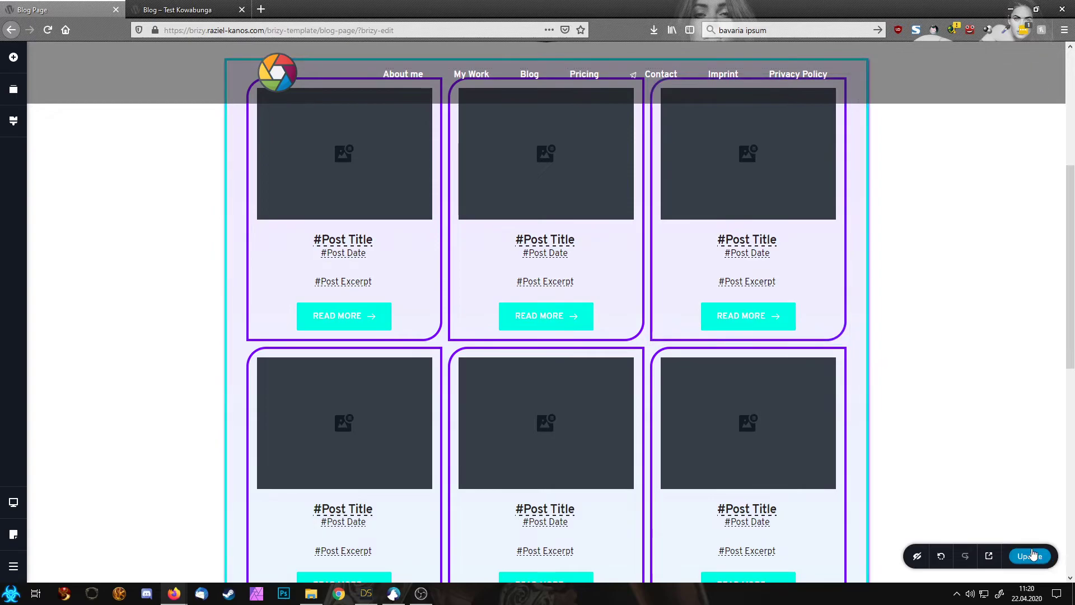
pyautogui.scroll(-4, 977, 451)
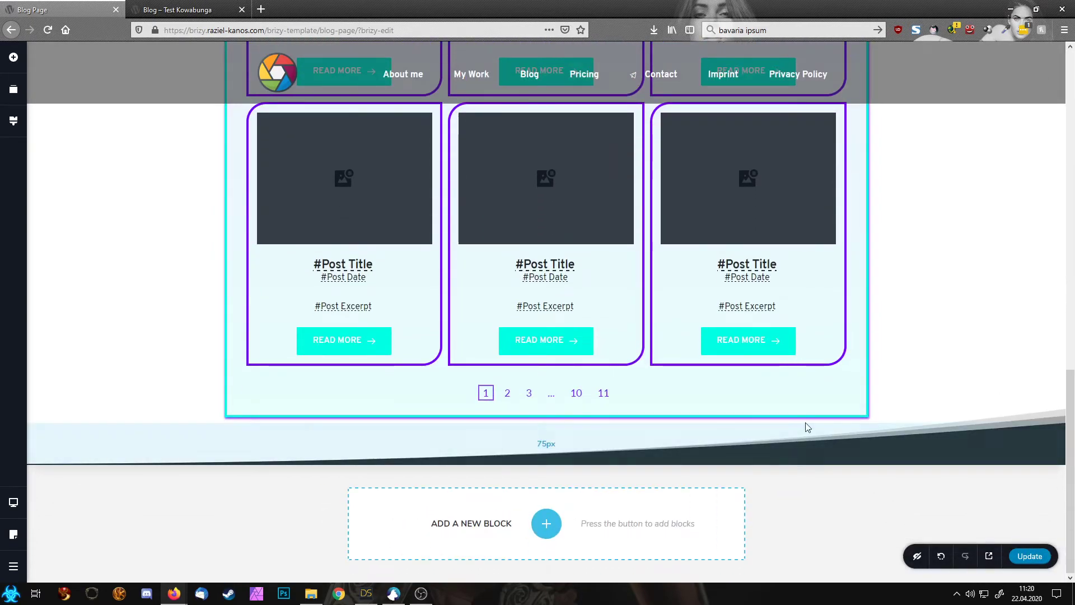
pyautogui.scroll(5, 963, 283)
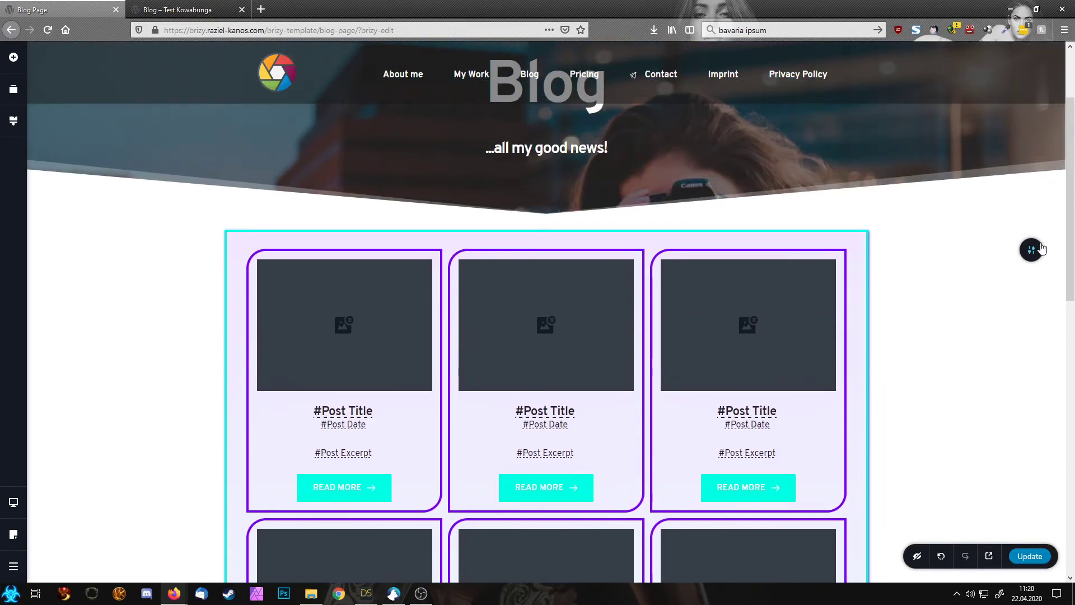
# Step: Set the blog section's divider colour to the dark near-black preset
pyautogui.click(1041, 248)
pyautogui.click(981, 250)
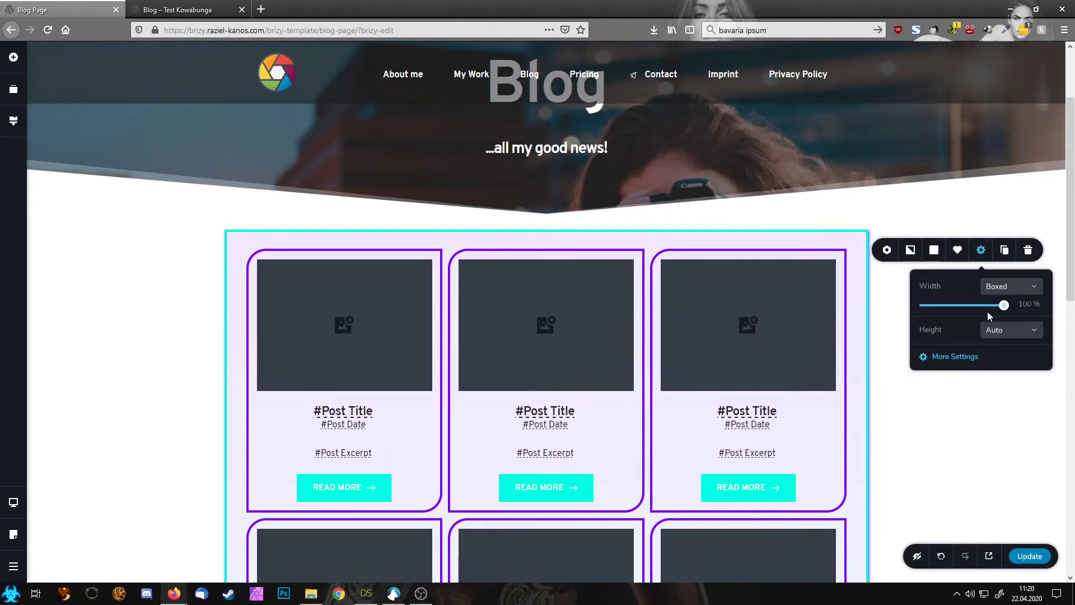
pyautogui.click(959, 357)
pyautogui.click(1050, 403)
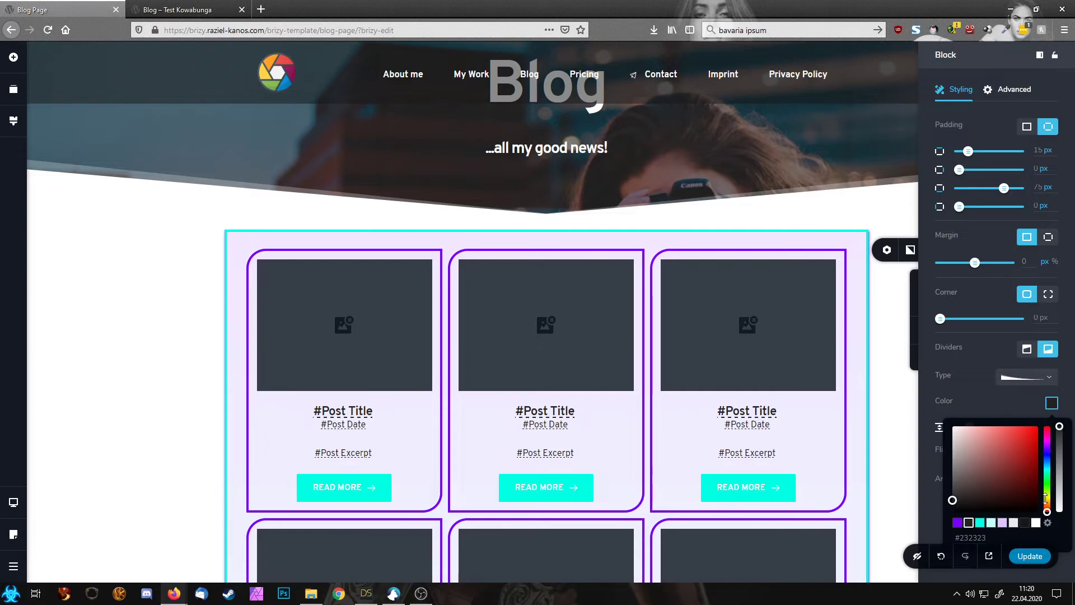
pyautogui.click(1024, 522)
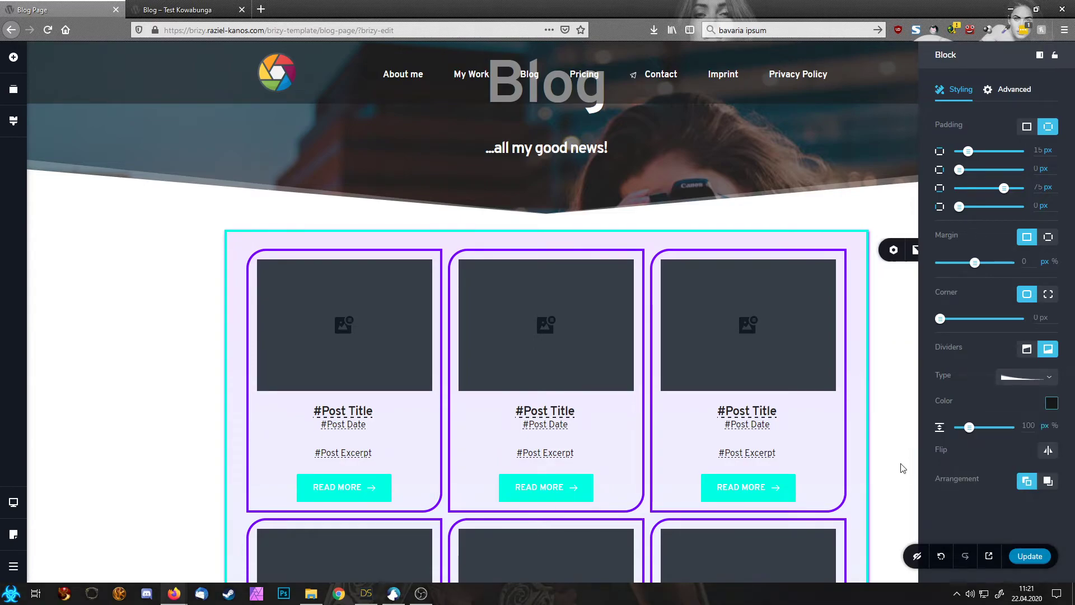
# Step: Append the global footer block below the posts and save the template with Update
pyautogui.scroll(-7, 901, 468)
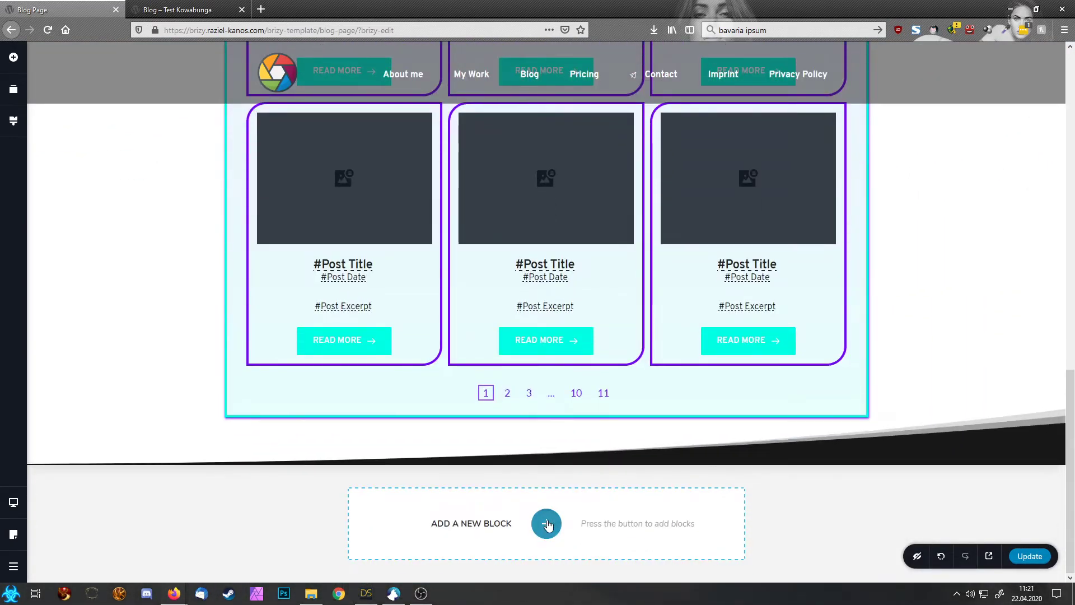
pyautogui.click(547, 522)
pyautogui.click(716, 89)
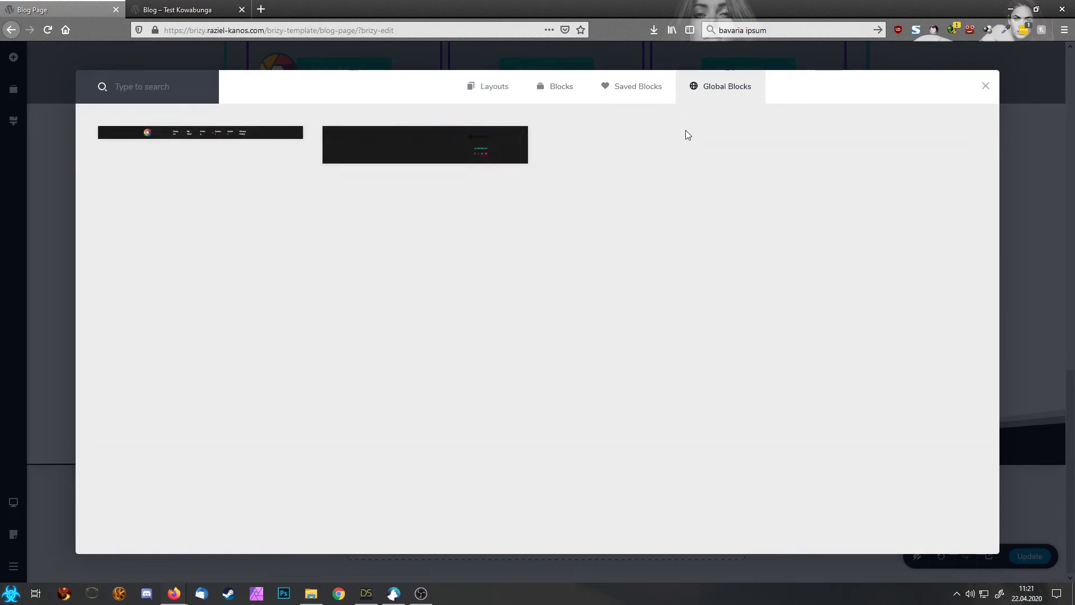
pyautogui.click(1026, 558)
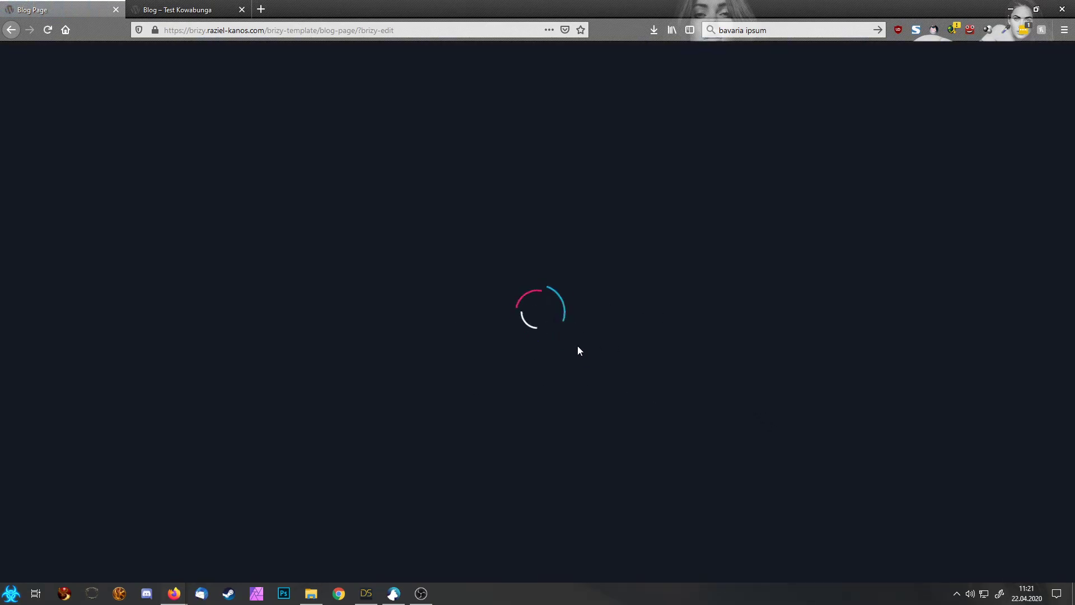
pyautogui.scroll(5, 579, 351)
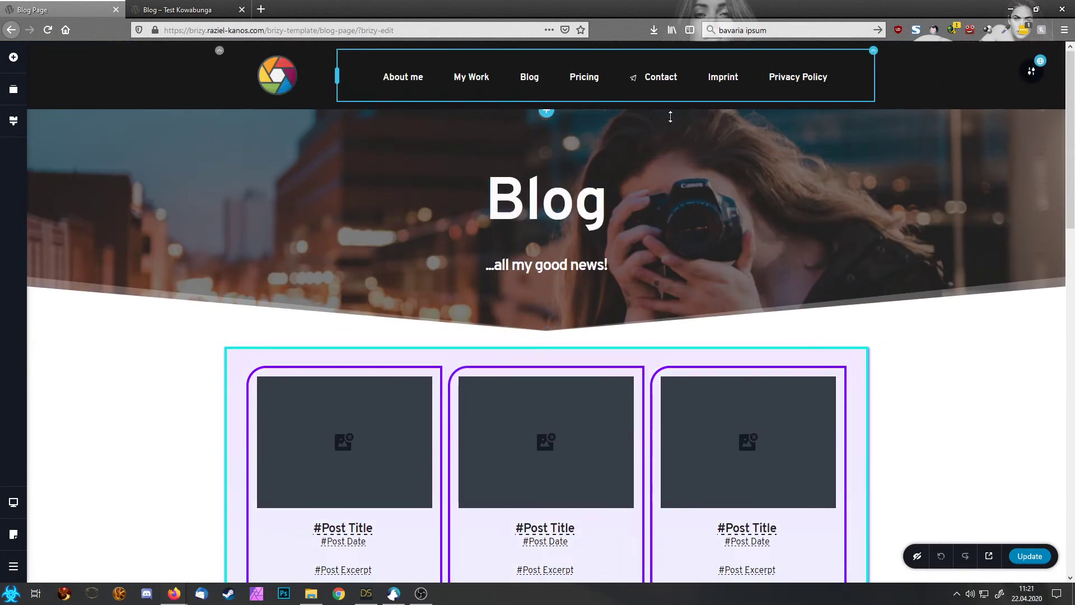
pyautogui.click(1029, 556)
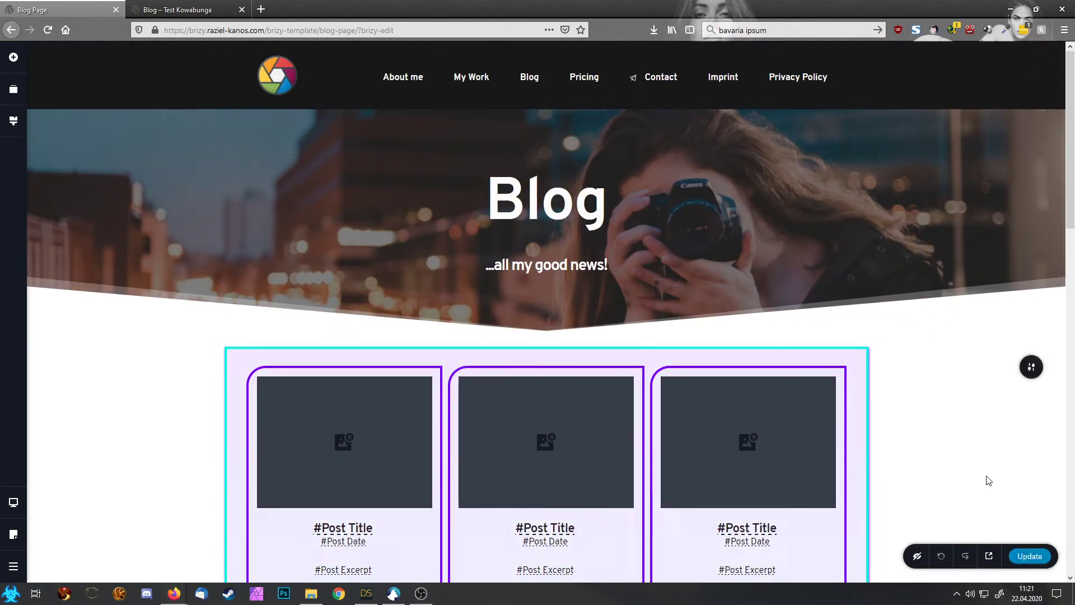
pyautogui.click(14, 569)
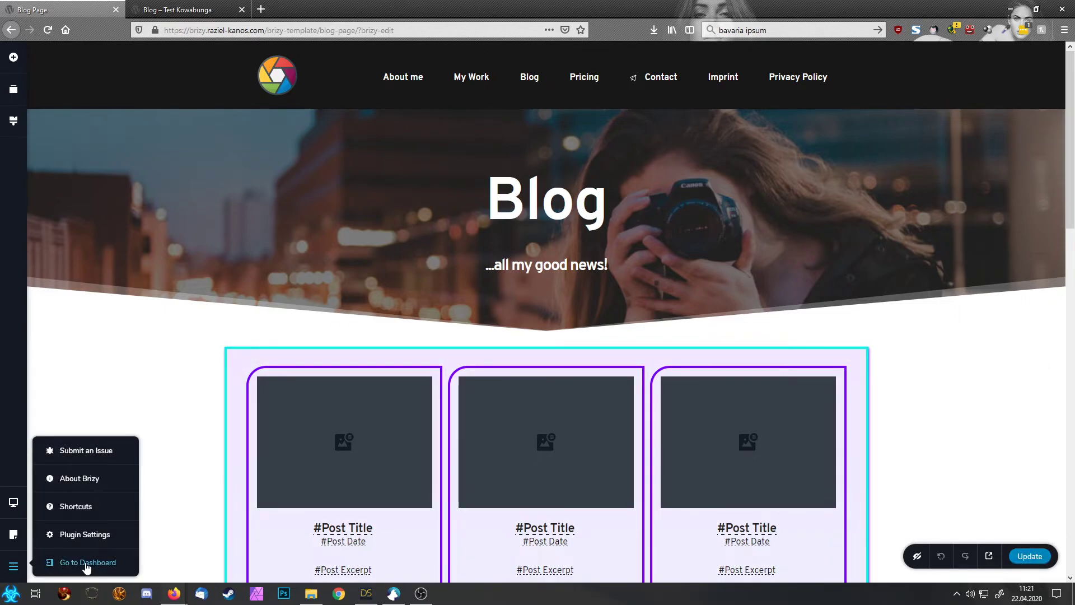
# Step: Reload the live Blog page to review the new design and footer, then return to Edit Template
pyautogui.click(61, 559)
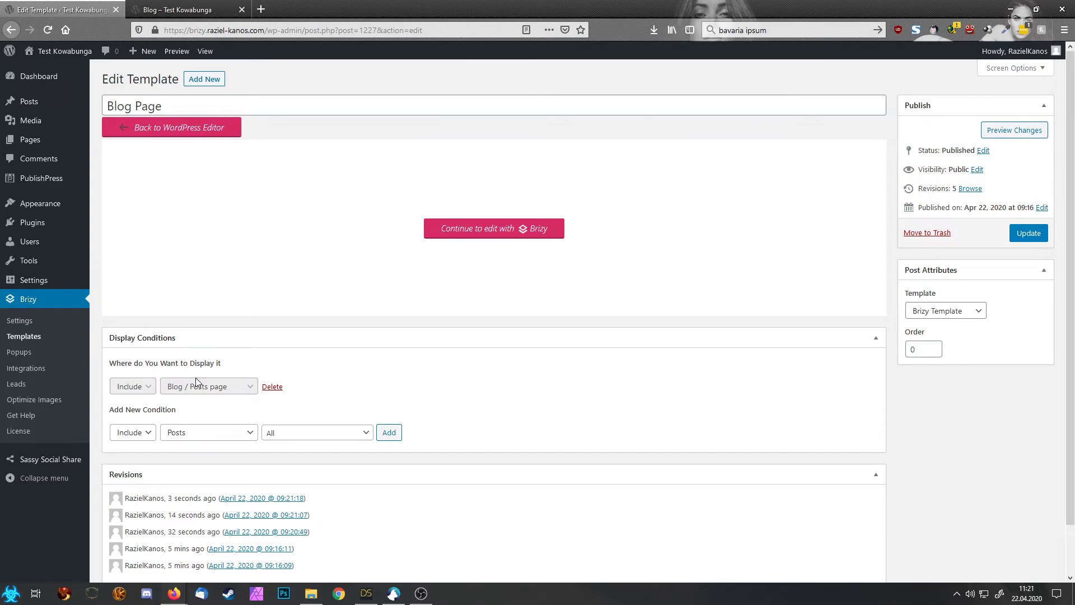
pyautogui.click(168, 9)
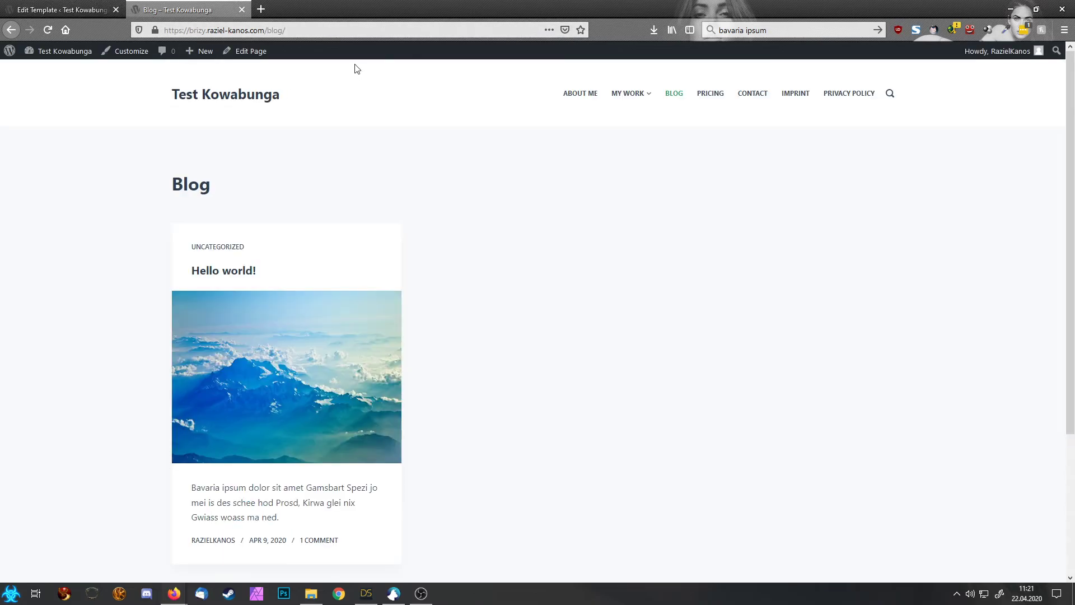
pyautogui.click(333, 36)
pyautogui.press('Return')
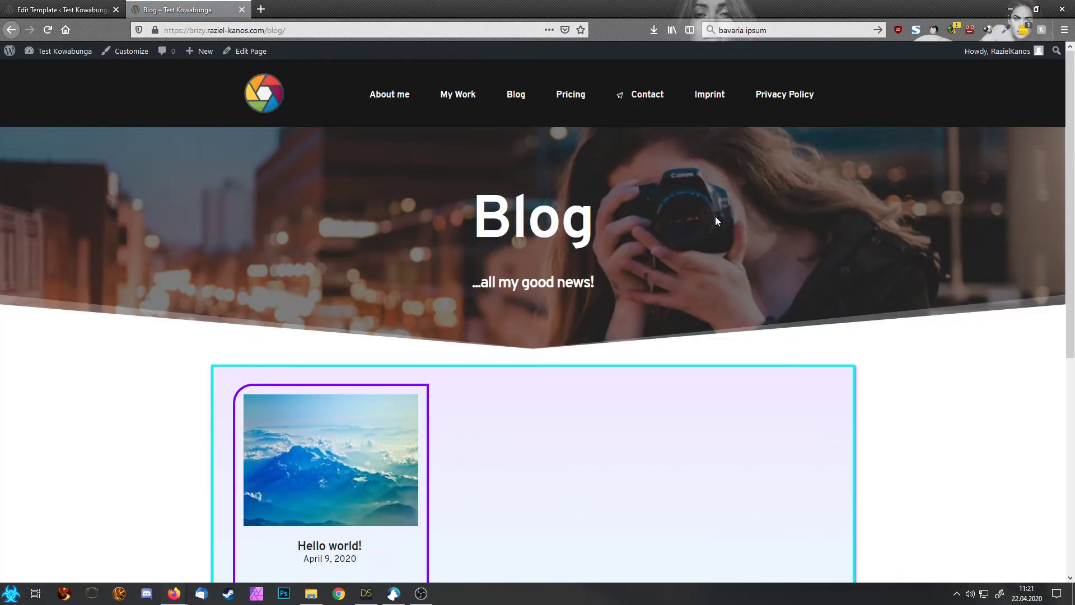
pyautogui.scroll(-5, 682, 226)
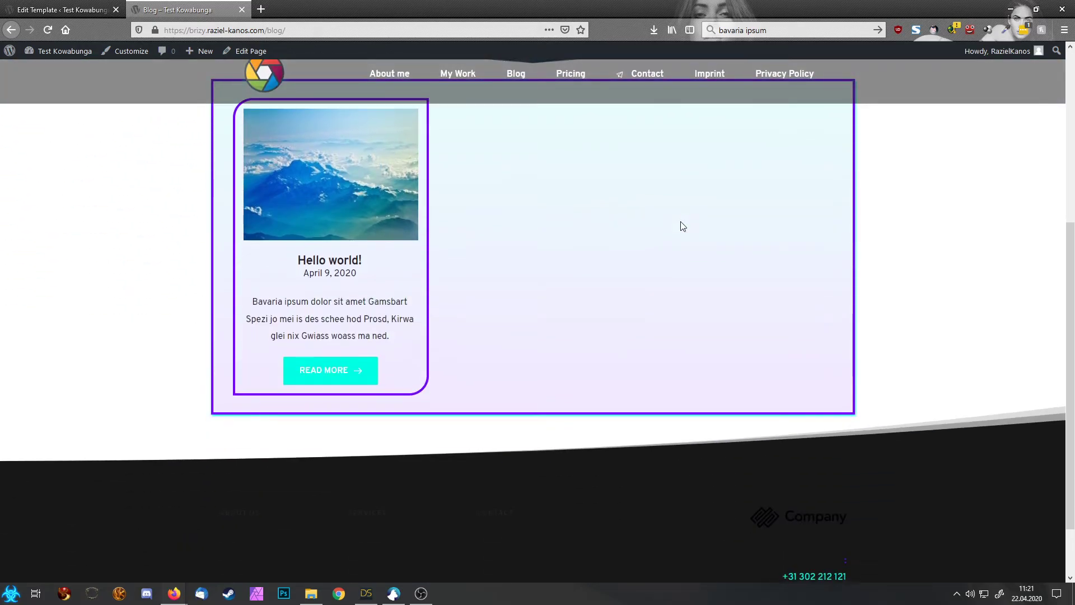
pyautogui.scroll(5, 682, 226)
pyautogui.scroll(-5, 682, 226)
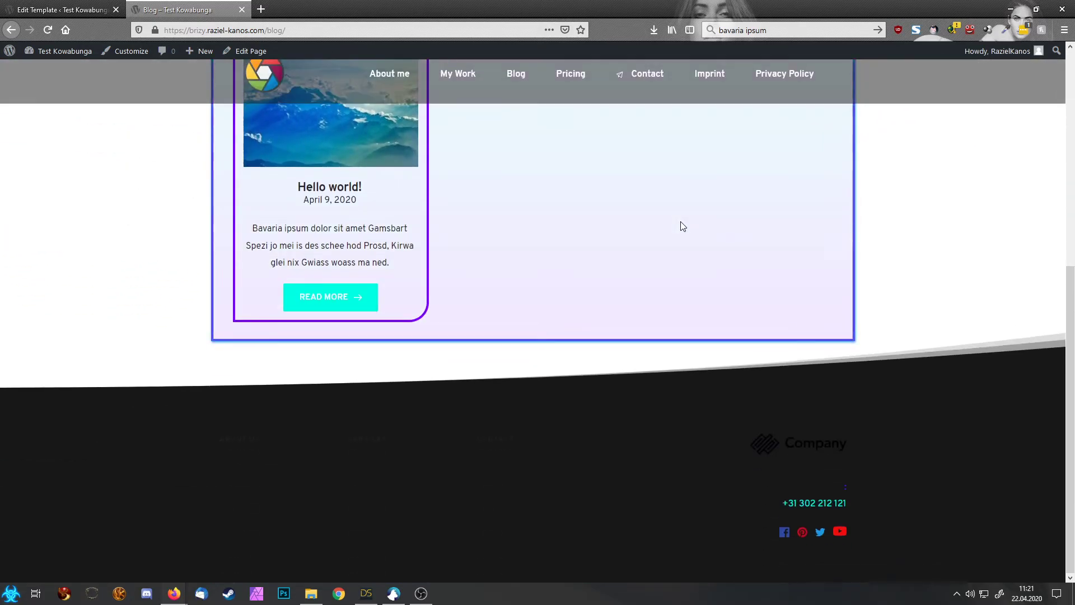
pyautogui.scroll(5, 682, 226)
pyautogui.scroll(1, 682, 225)
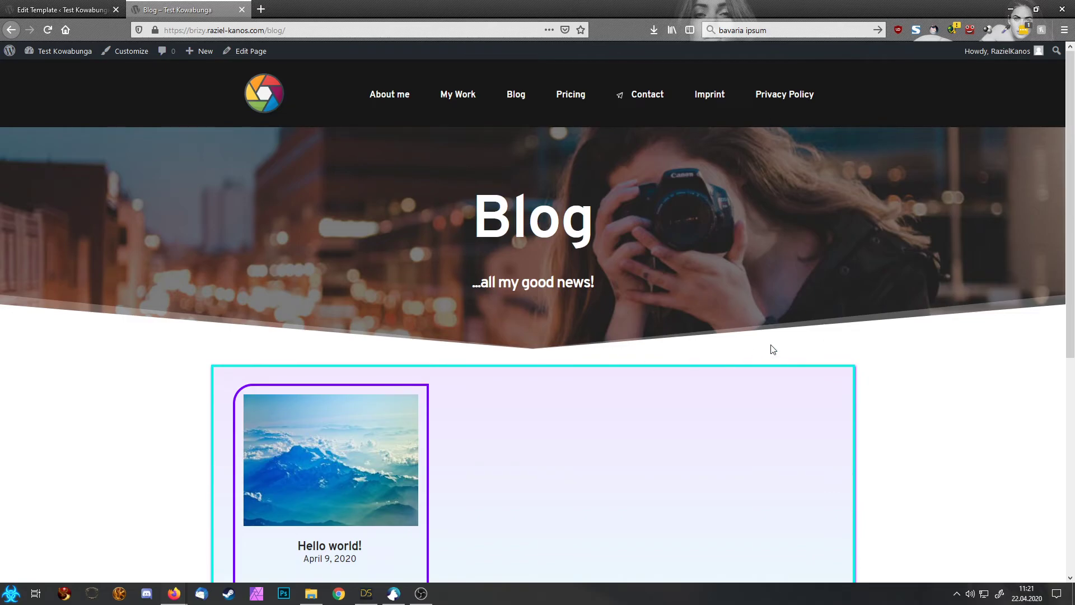
pyautogui.click(52, 5)
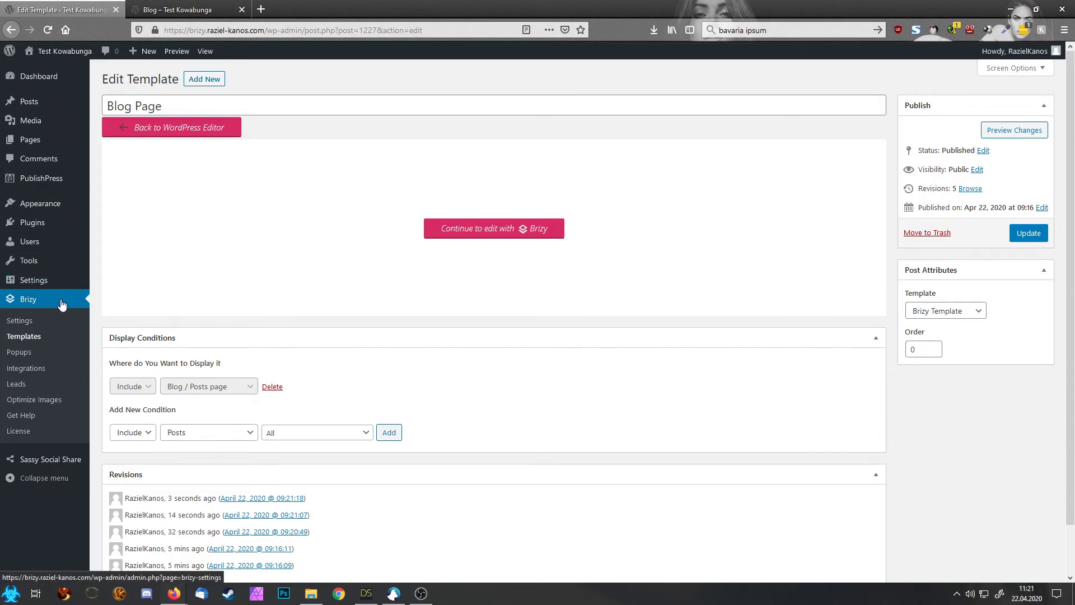
# Step: Create and publish a Brizy template titled 404 with an Include 404 page condition
pyautogui.click(24, 336)
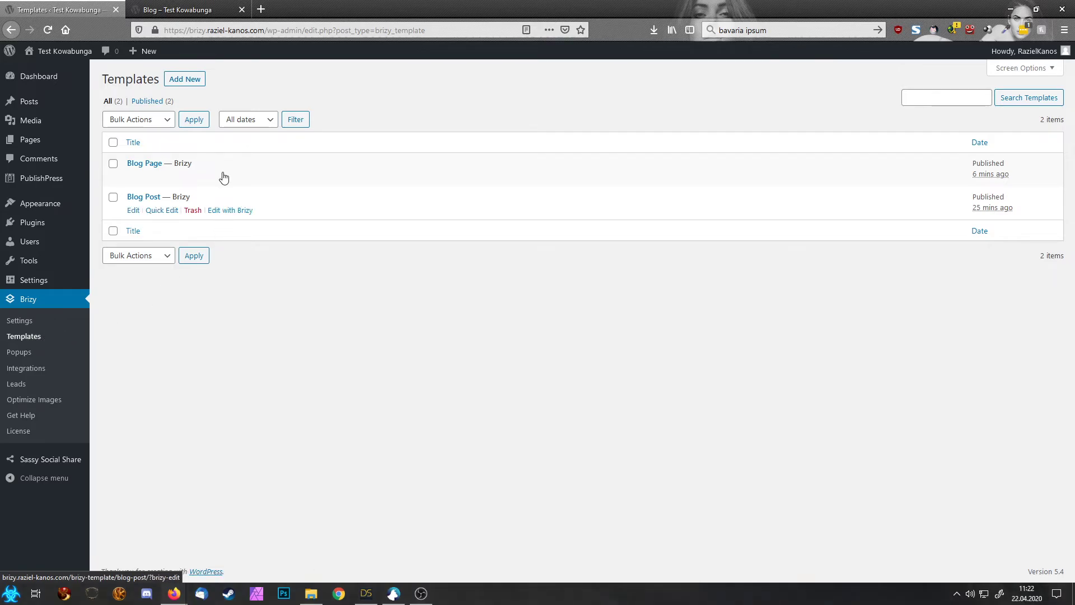
pyautogui.click(184, 79)
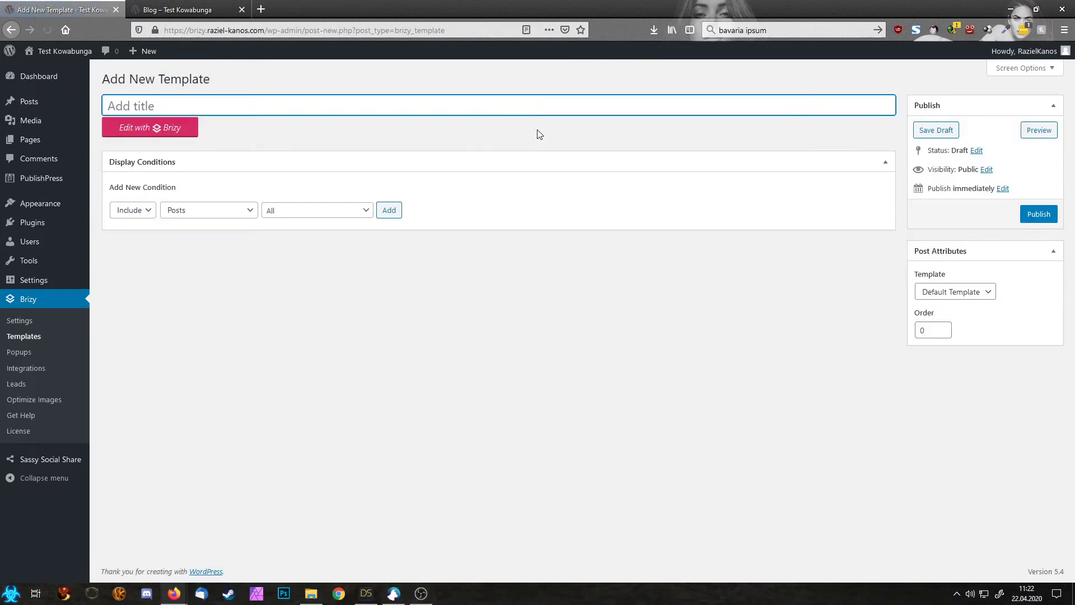
pyautogui.write('404')
pyautogui.click(188, 212)
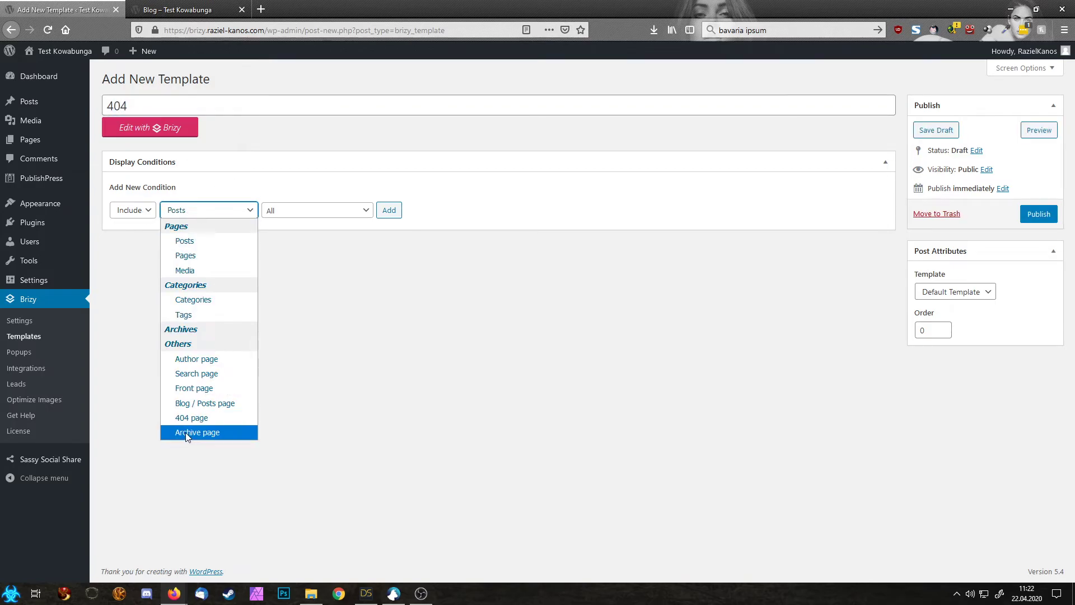
pyautogui.click(206, 417)
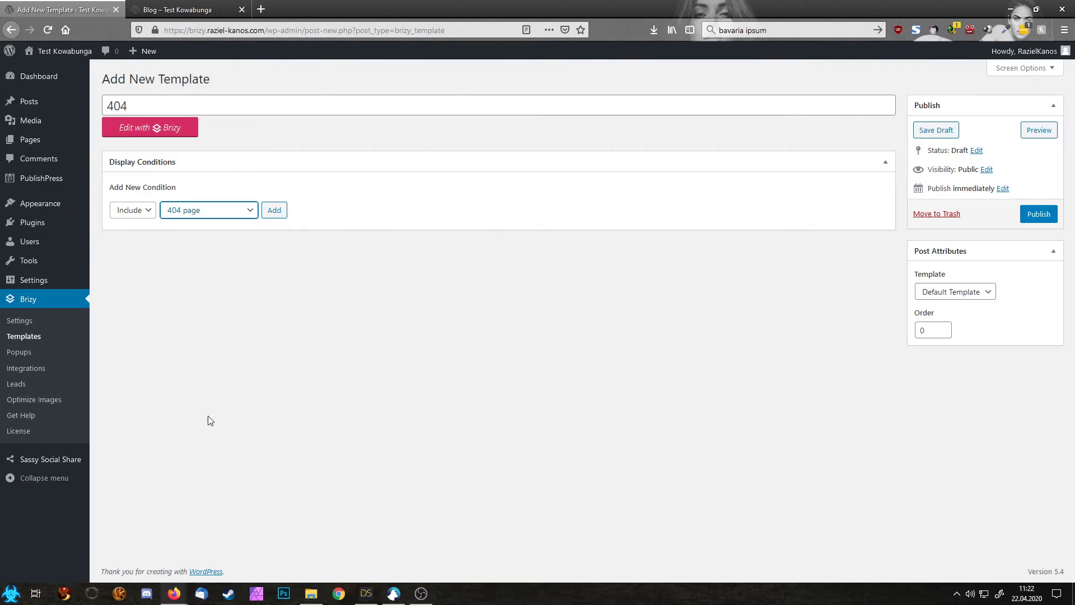
pyautogui.click(275, 218)
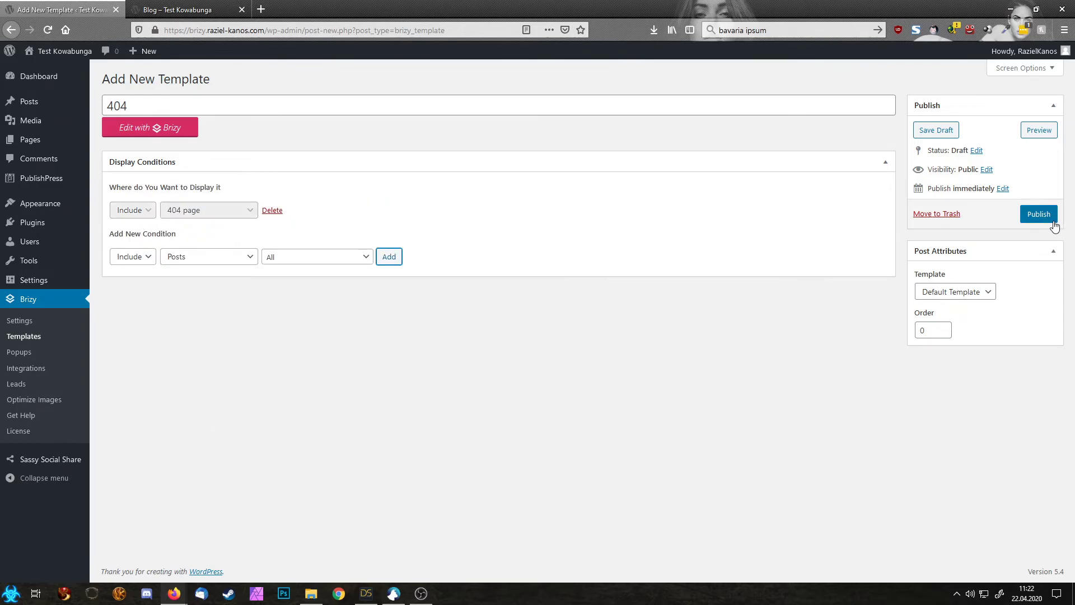
pyautogui.click(1037, 215)
# Step: Load a nonexistent address on the live site to test the 404 page
pyautogui.click(177, 9)
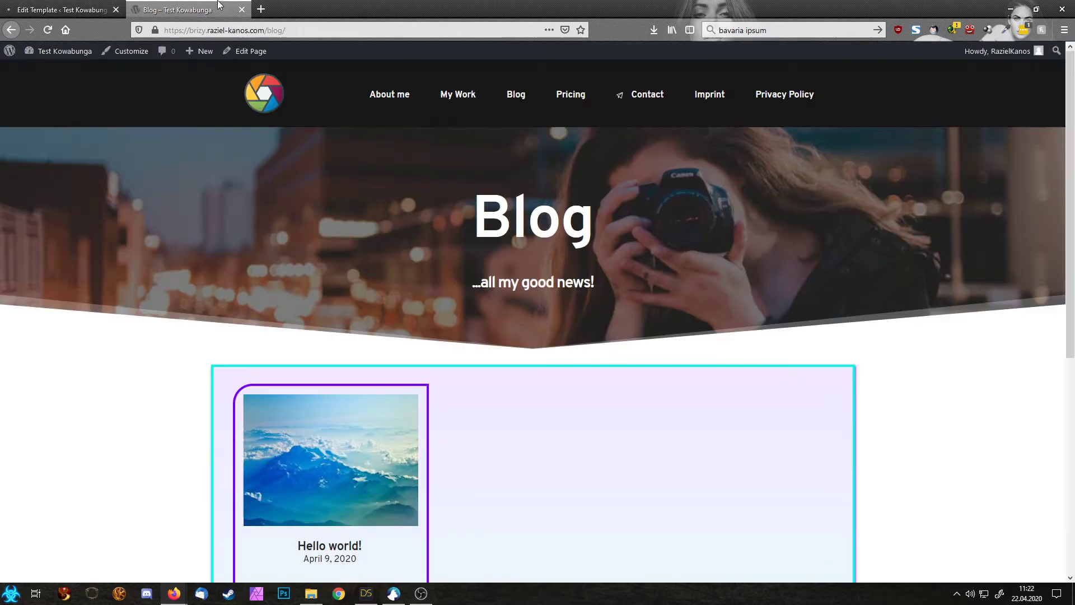
pyautogui.click(297, 24)
pyautogui.click(272, 30)
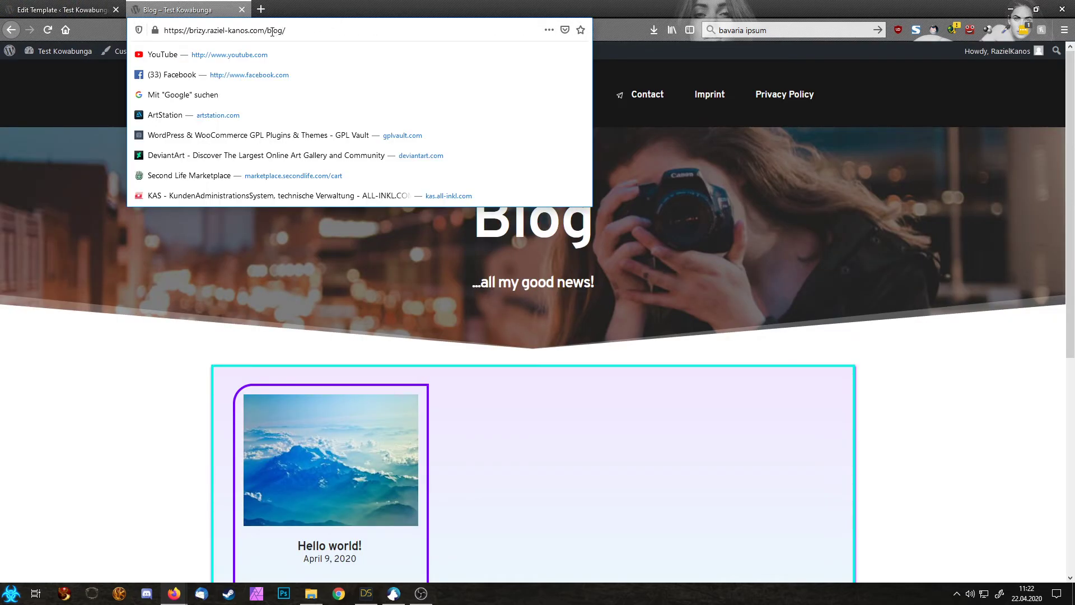
pyautogui.moveTo(268, 31); pyautogui.dragTo(348, 34)
pyautogui.write('ölkjdsgölkdsfjfgölkajsd')
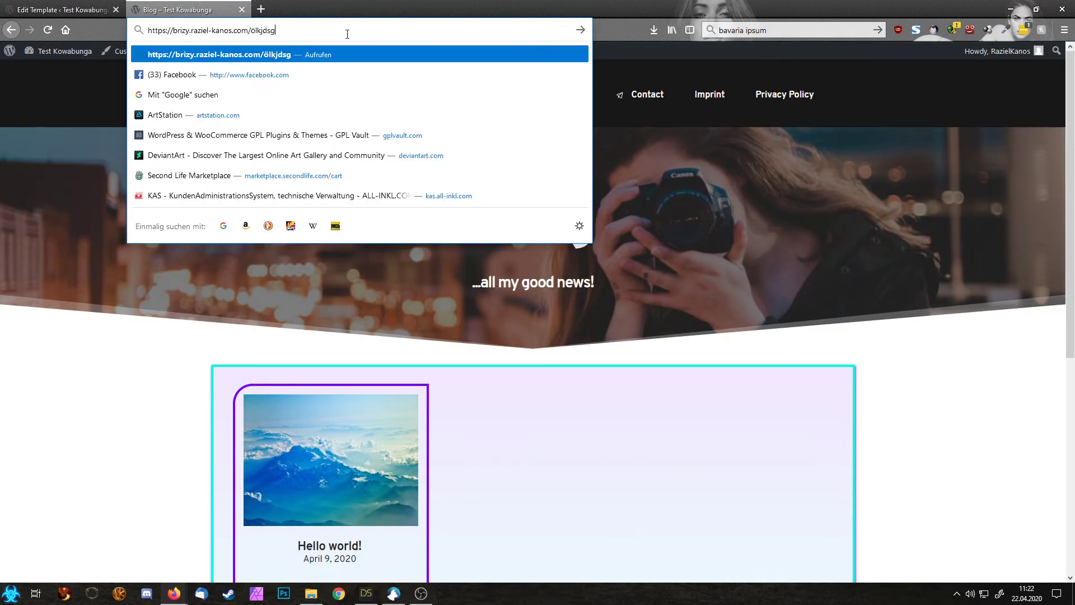
pyautogui.press('Return')
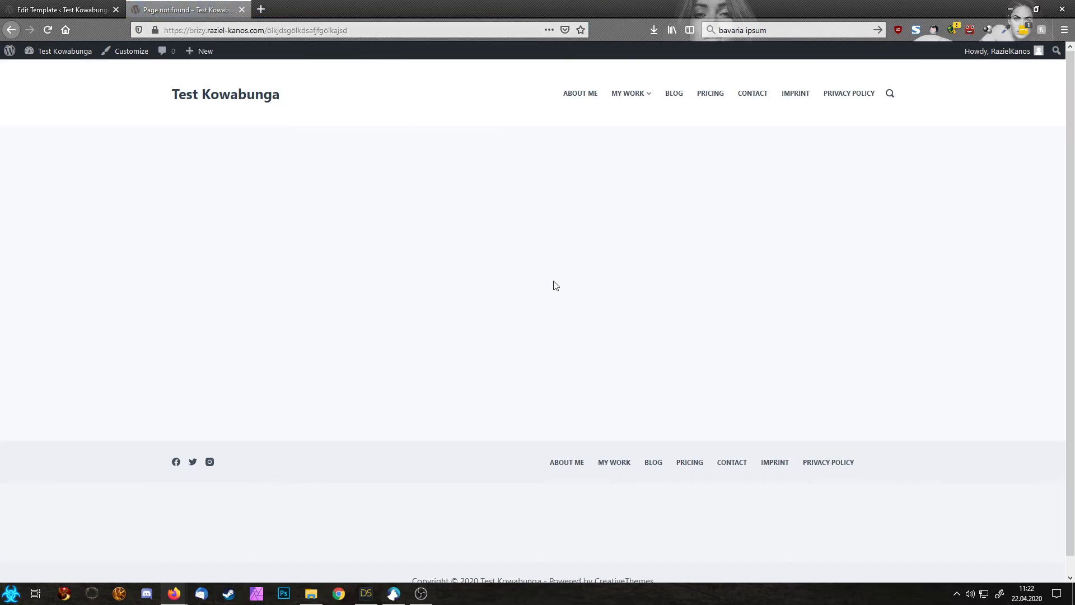
pyautogui.click(71, 10)
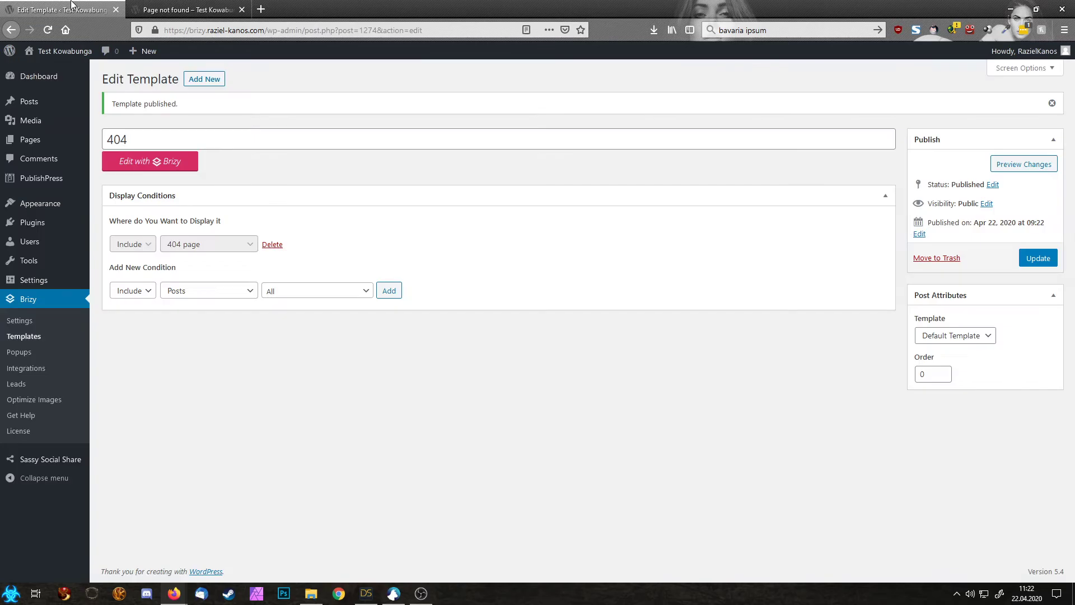
# Step: Open the 404 template in Brizy and insert the dark site header from Global Blocks
pyautogui.click(192, 169)
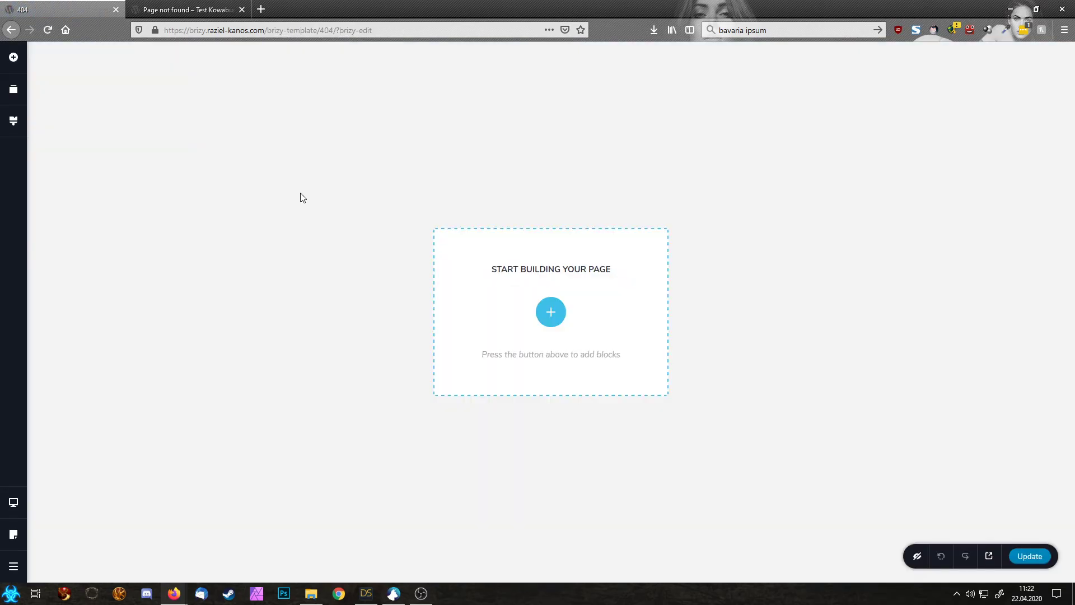
pyautogui.click(554, 319)
pyautogui.click(730, 92)
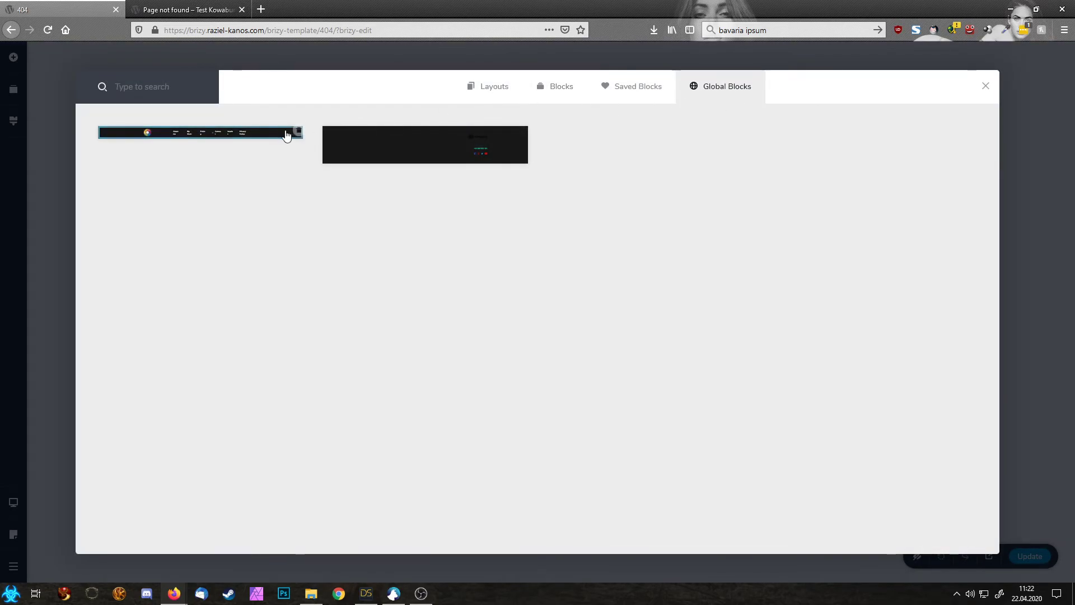
pyautogui.click(278, 140)
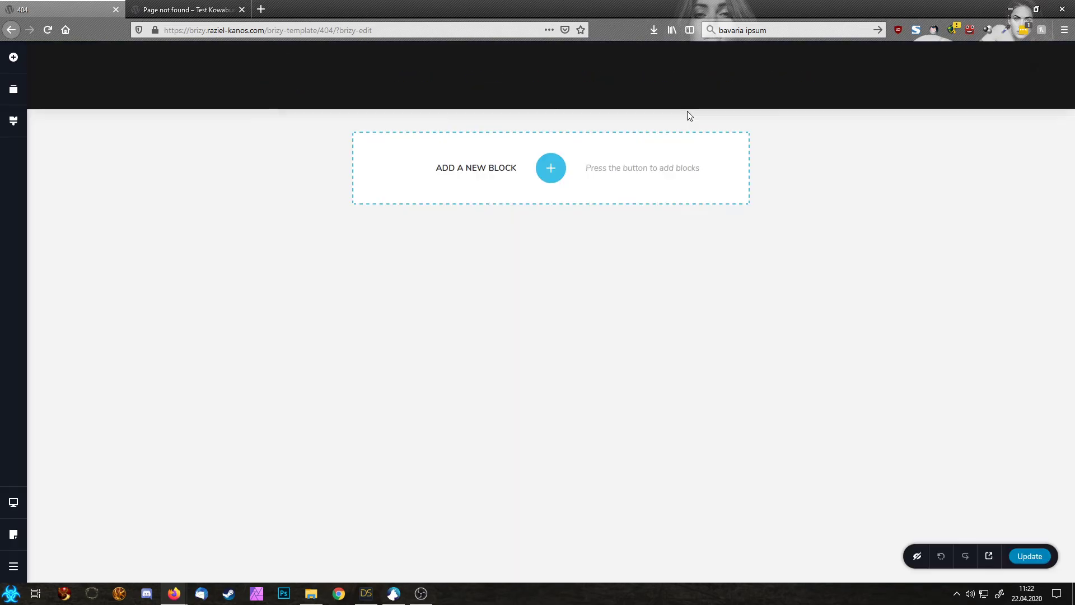
# Step: Add the saved 'Don't move!' camera-photo hero block from Saved Blocks
pyautogui.click(554, 169)
pyautogui.click(619, 89)
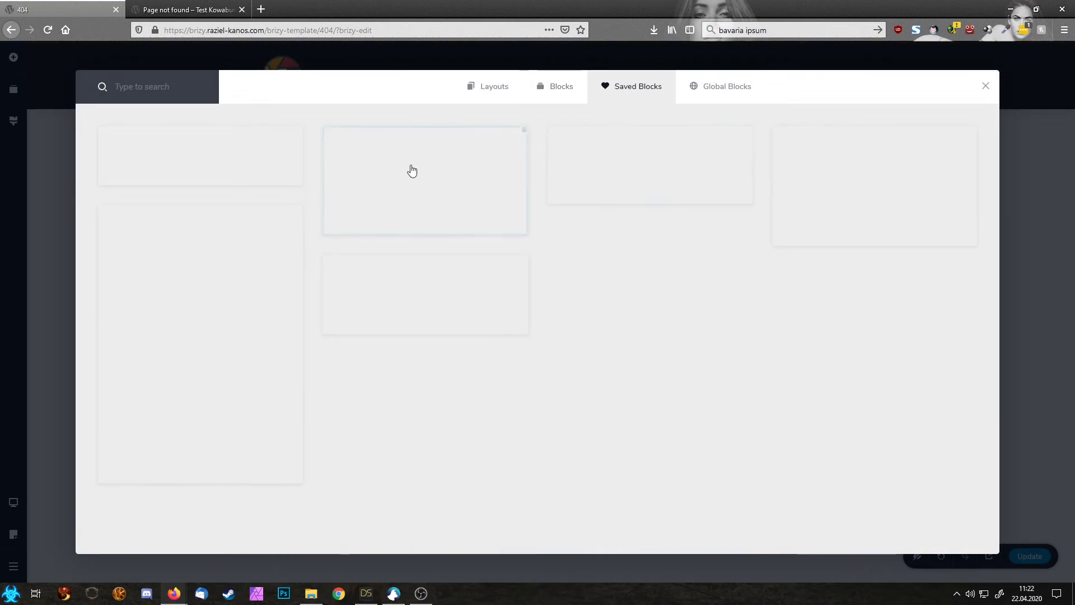
pyautogui.click(248, 168)
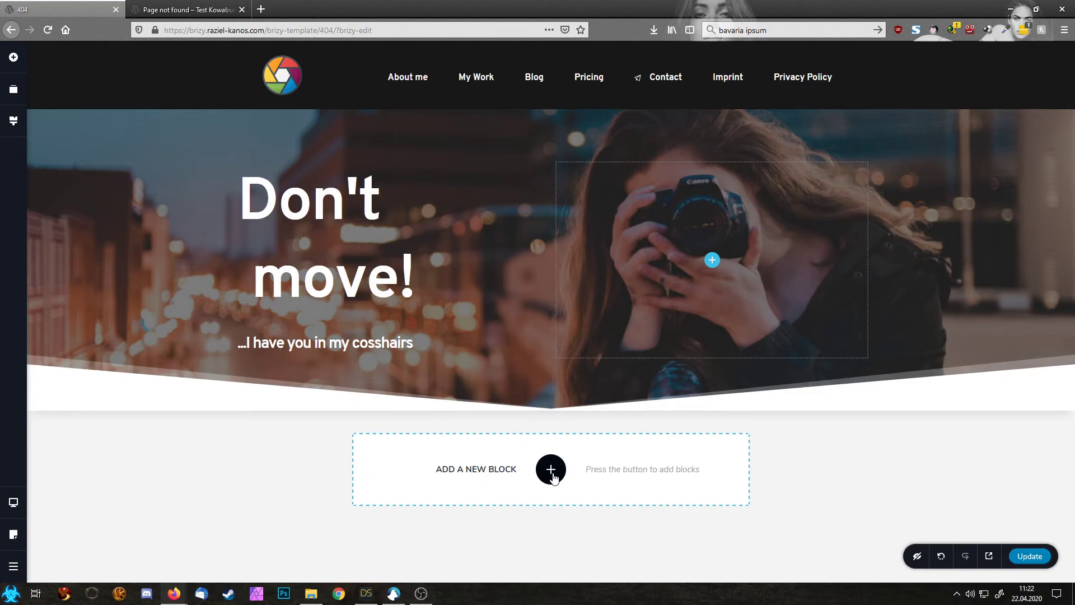
# Step: Set the hero block's bottom divider colour to dark
pyautogui.moveTo(1044, 157)
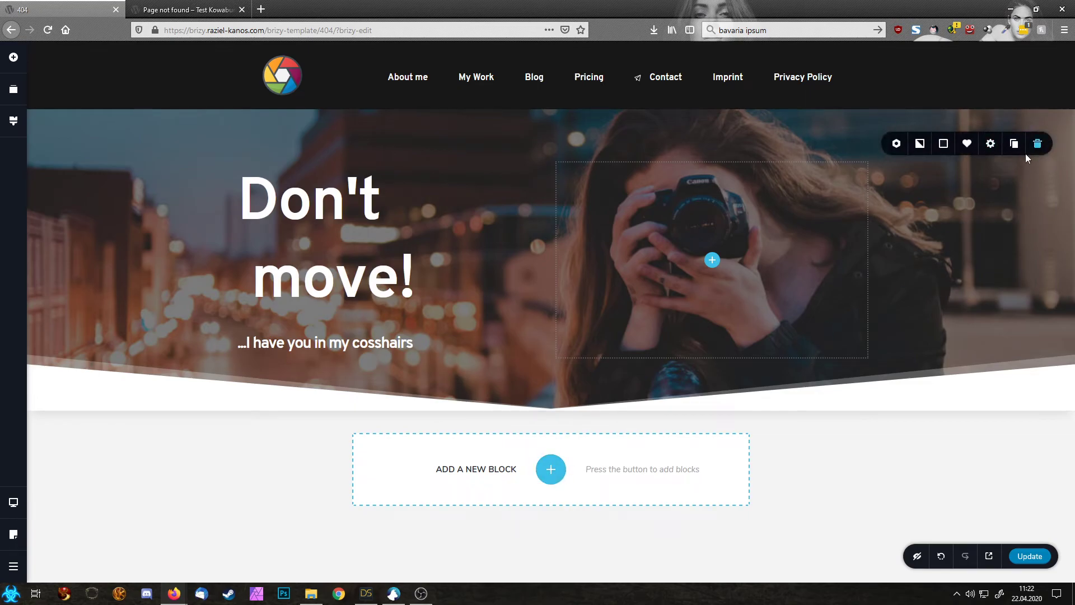
pyautogui.click(993, 151)
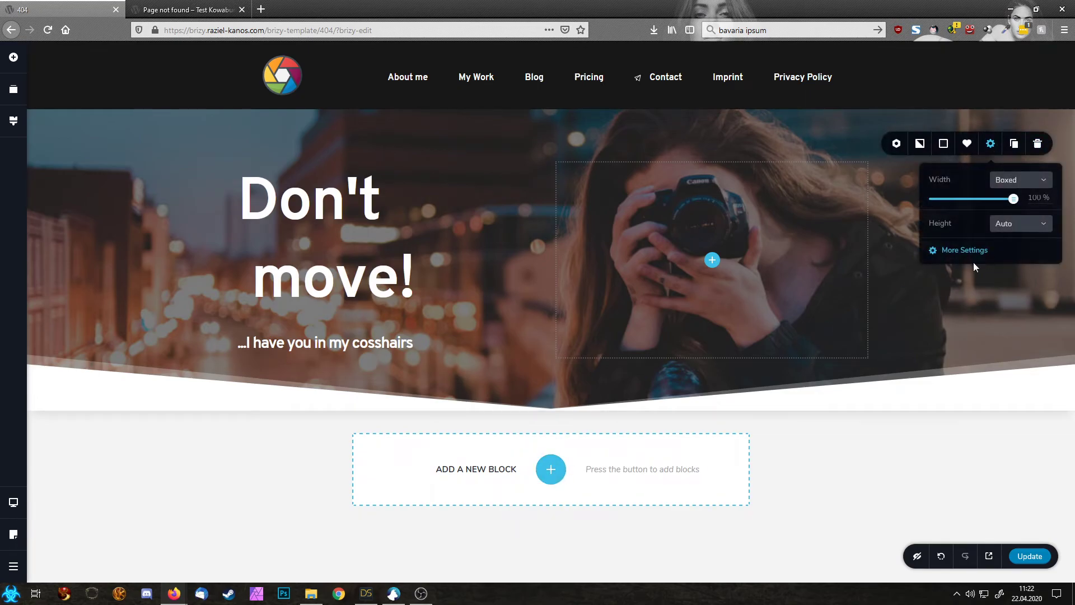
pyautogui.click(965, 258)
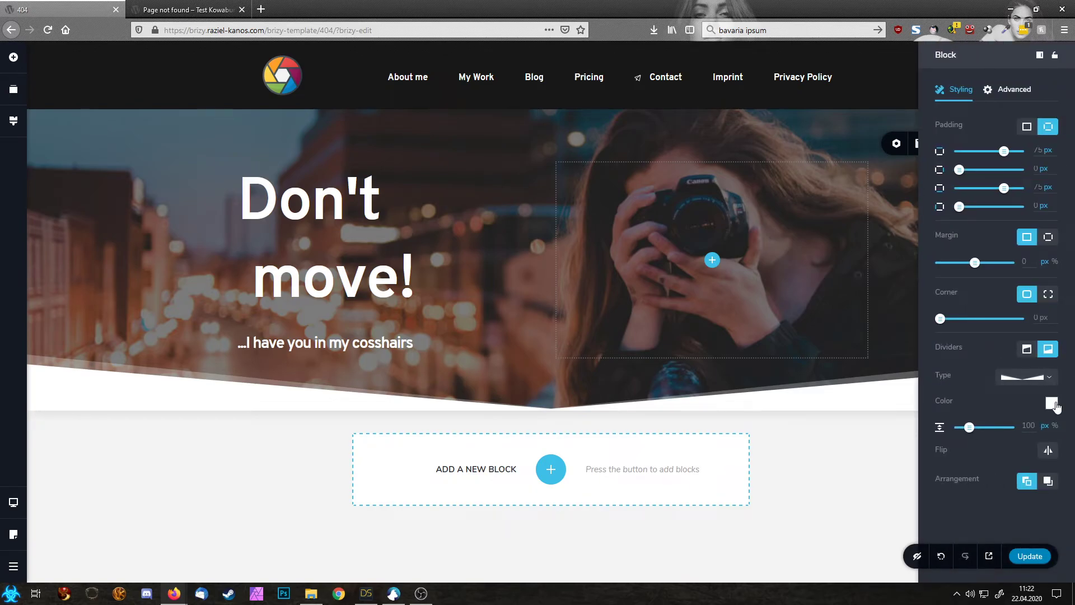
pyautogui.click(1051, 402)
pyautogui.click(1025, 523)
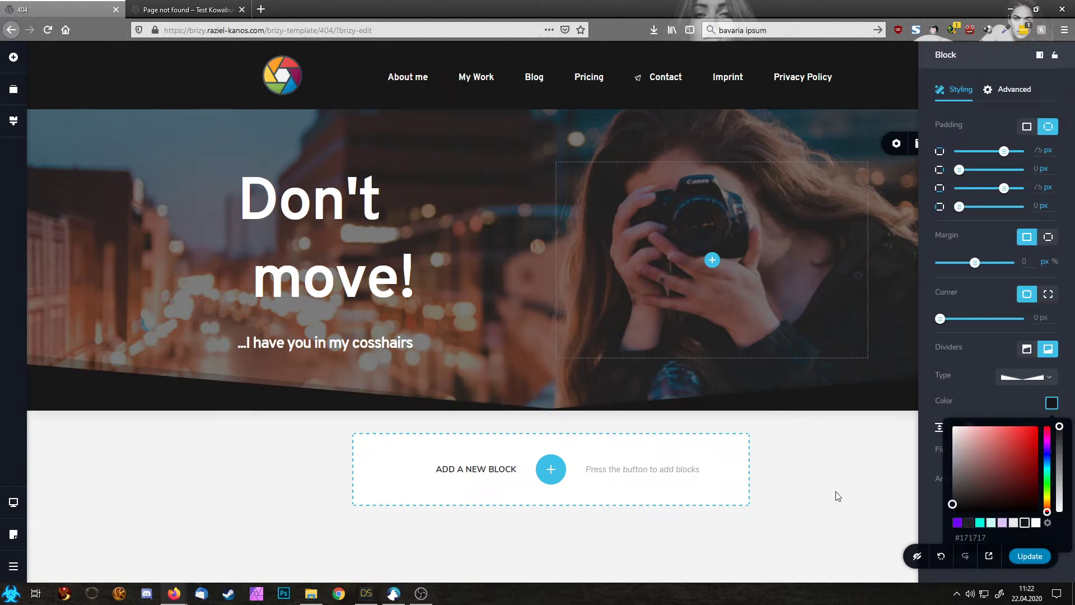
# Step: Insert the dark footer from Global Blocks below the hero
pyautogui.click(549, 469)
pyautogui.click(725, 87)
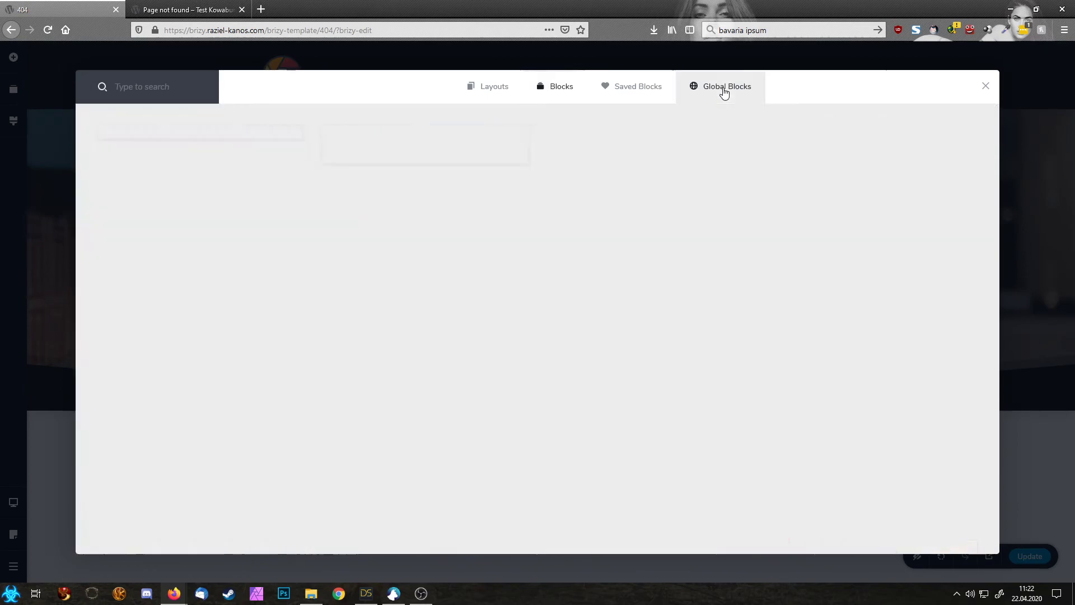
pyautogui.click(437, 142)
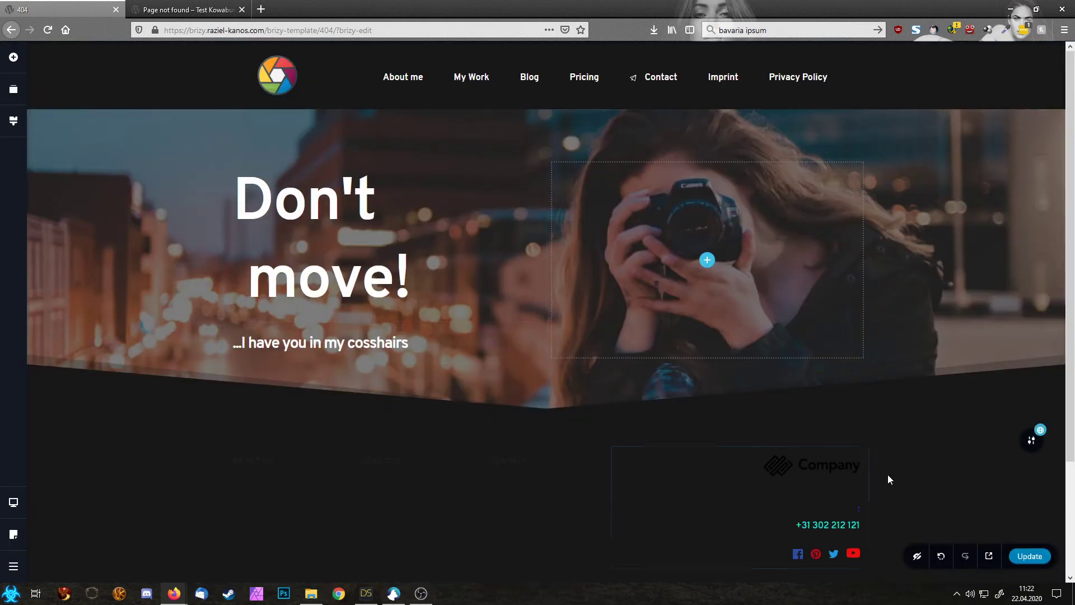
# Step: Replace the hero's background image with the camera lens photo
pyautogui.click(313, 246)
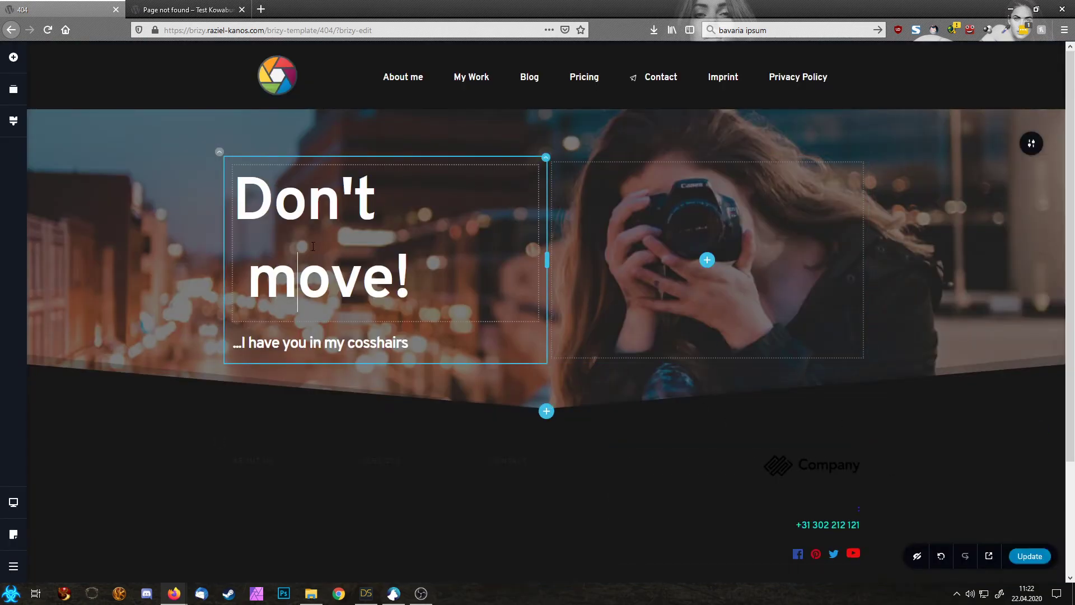
pyautogui.click(1031, 143)
pyautogui.click(910, 144)
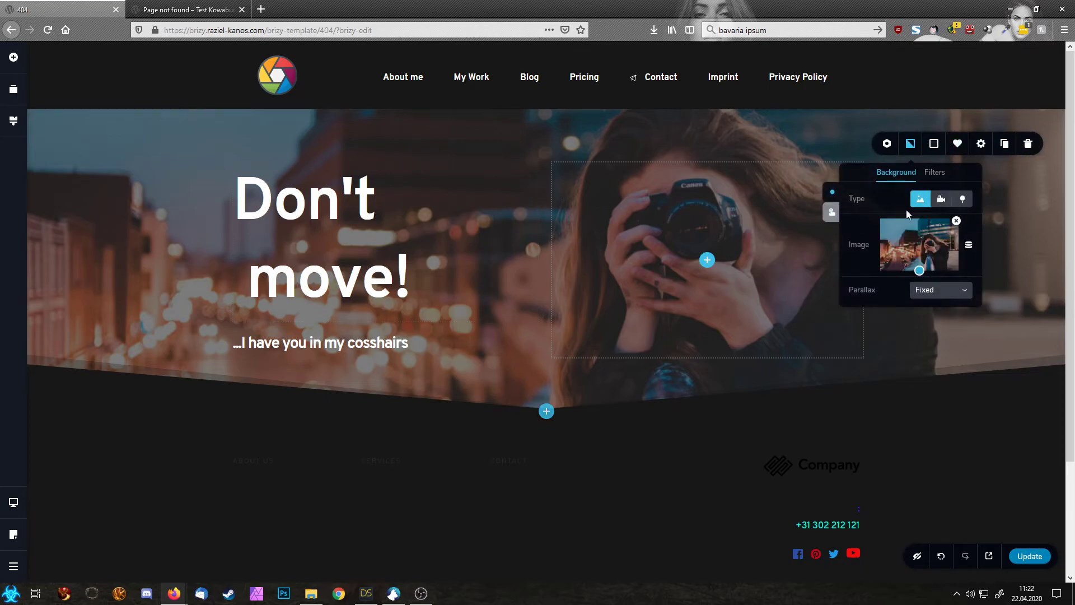
pyautogui.click(956, 221)
pyautogui.click(920, 241)
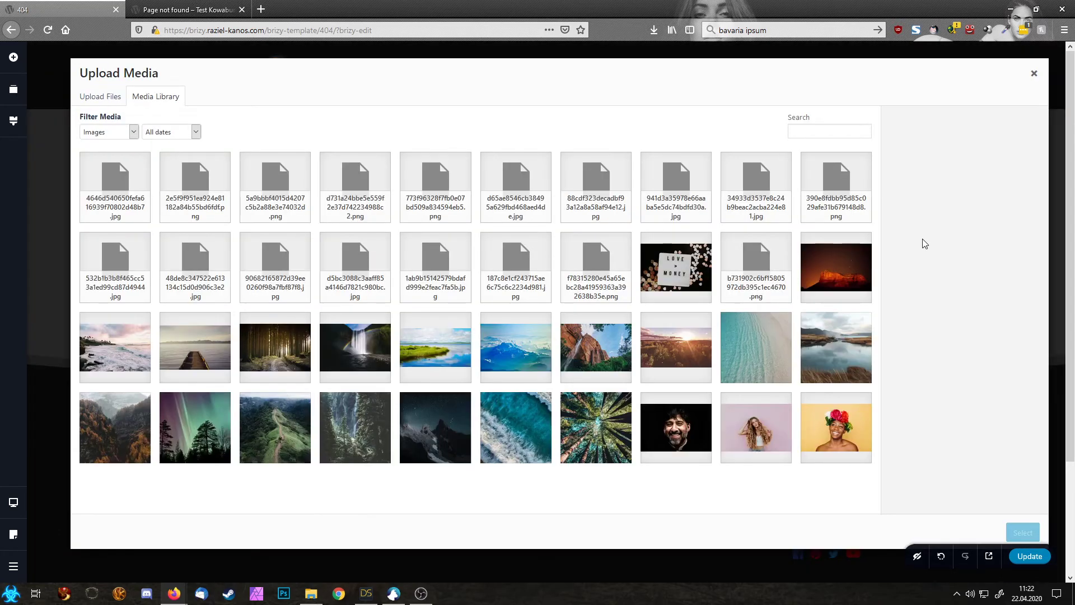
pyautogui.scroll(-10, 678, 340)
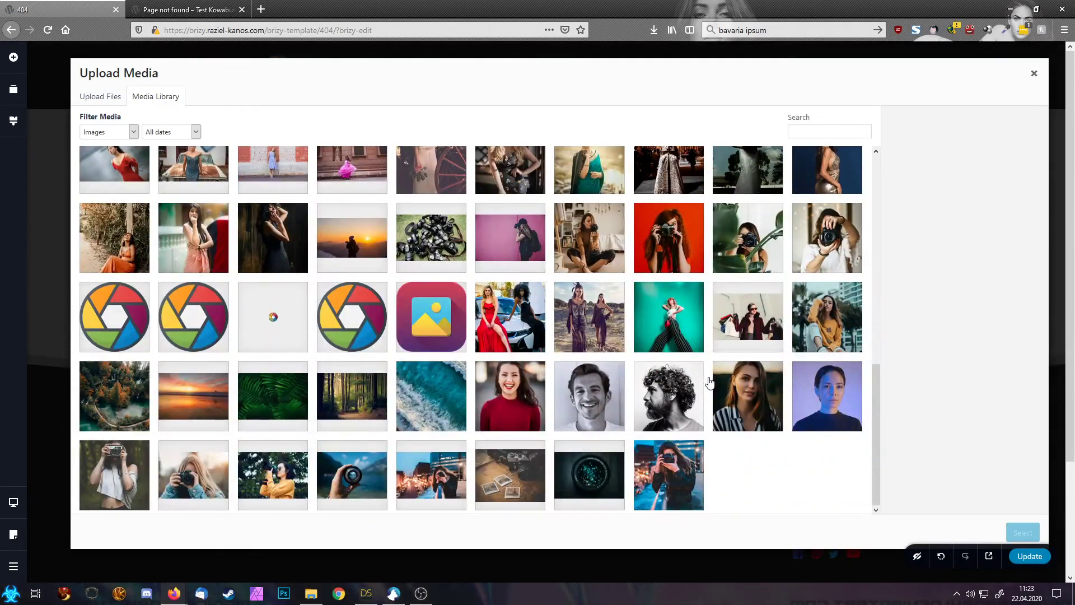
pyautogui.click(431, 435)
pyautogui.click(357, 499)
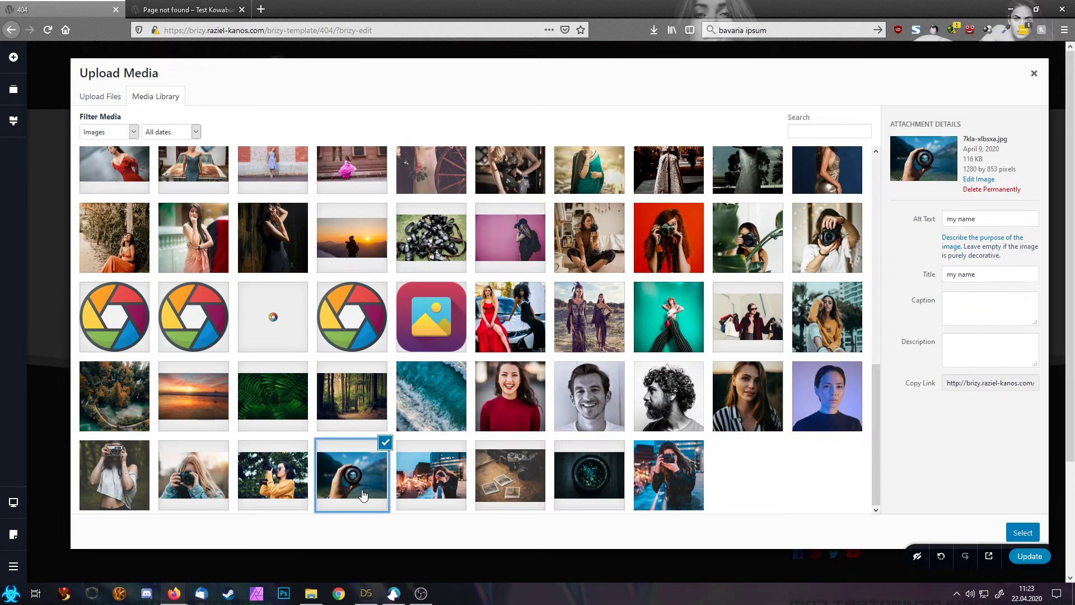
pyautogui.click(1022, 531)
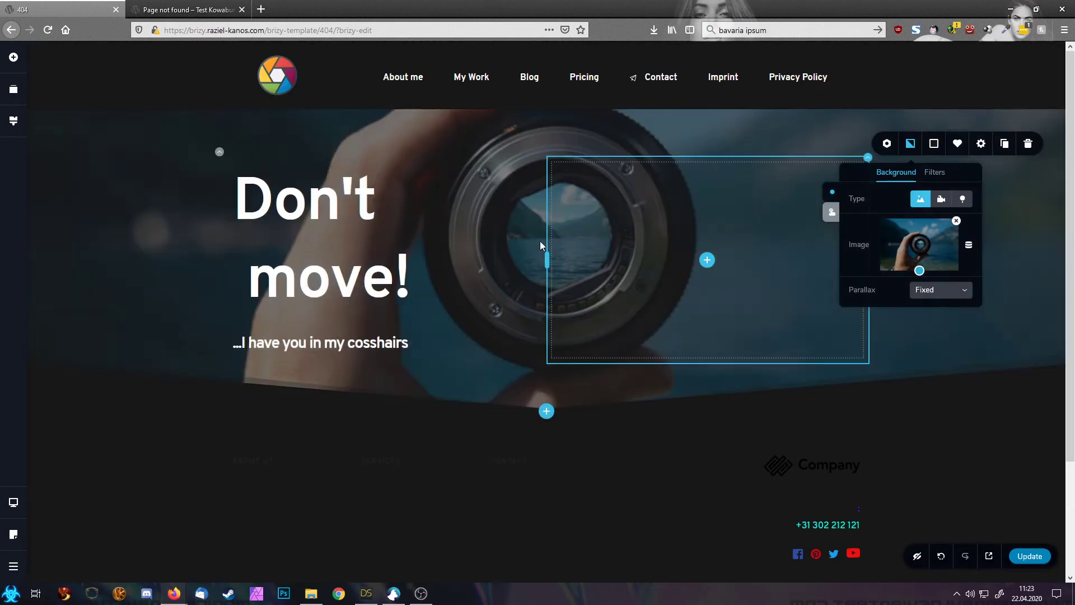
# Step: Replace 'Don't move' with 'eems we don't see the page you are looking for', keeping the '!'
pyautogui.click(426, 278)
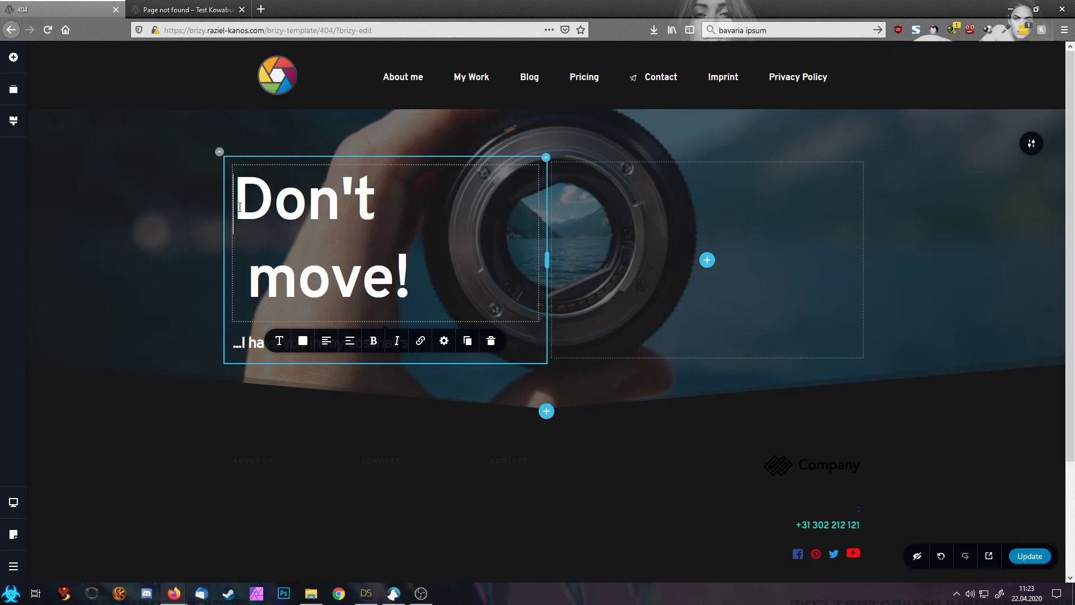
pyautogui.moveTo(235, 205); pyautogui.dragTo(413, 291)
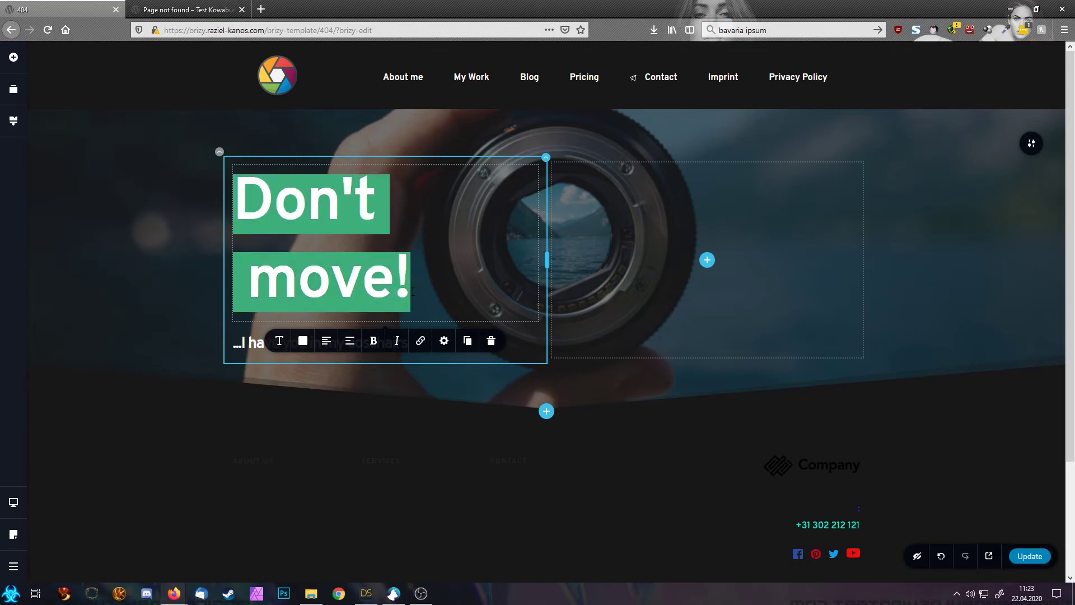
pyautogui.press('BackSpace')
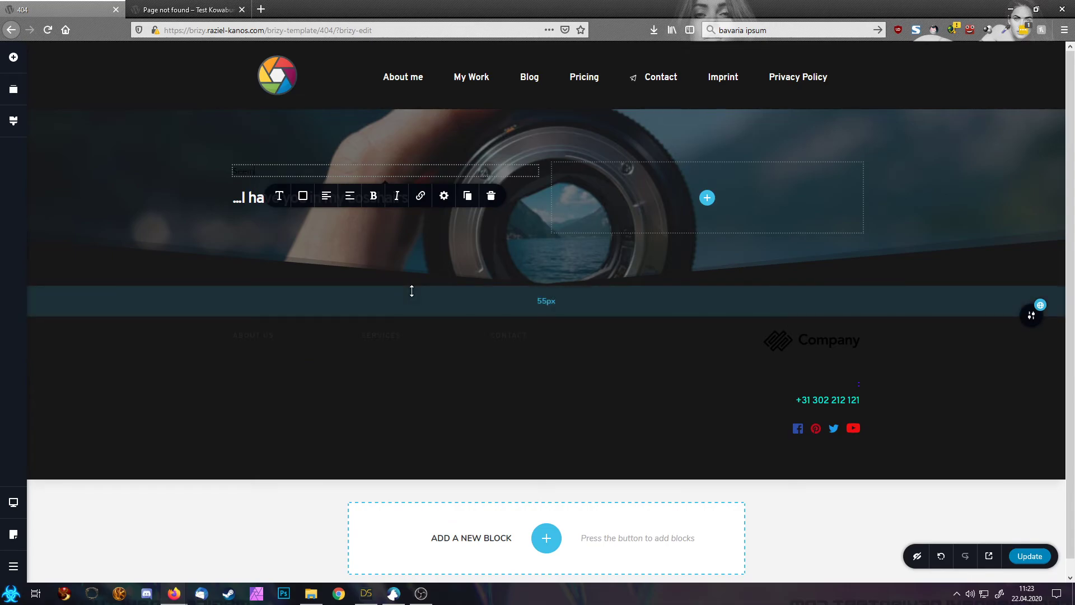
pyautogui.hotkey('ctrl', 'z')
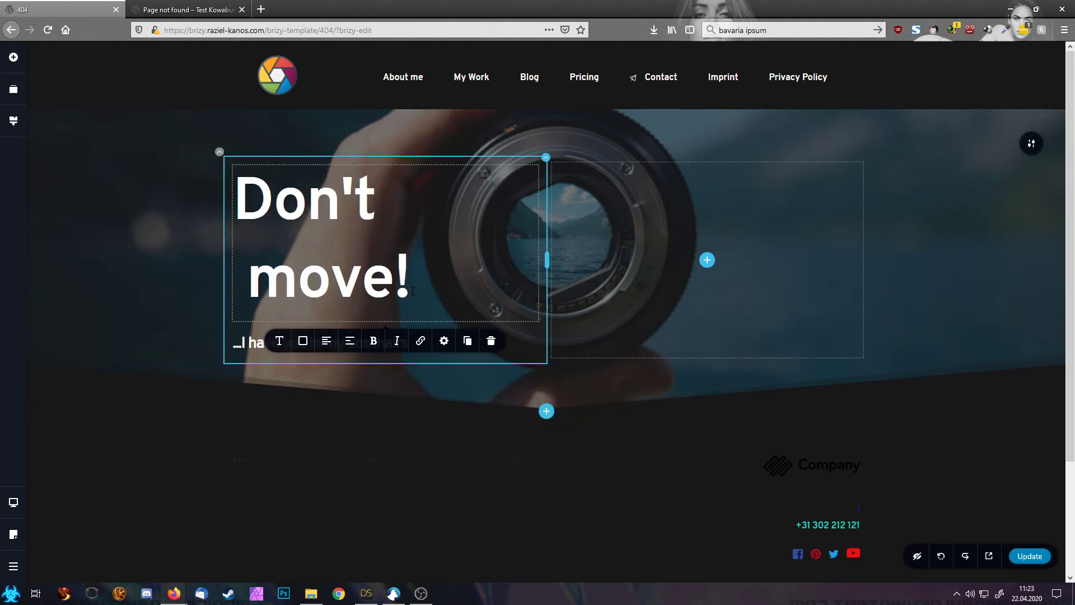
pyautogui.moveTo(396, 300); pyautogui.dragTo(236, 184)
pyautogui.write('eems we do')
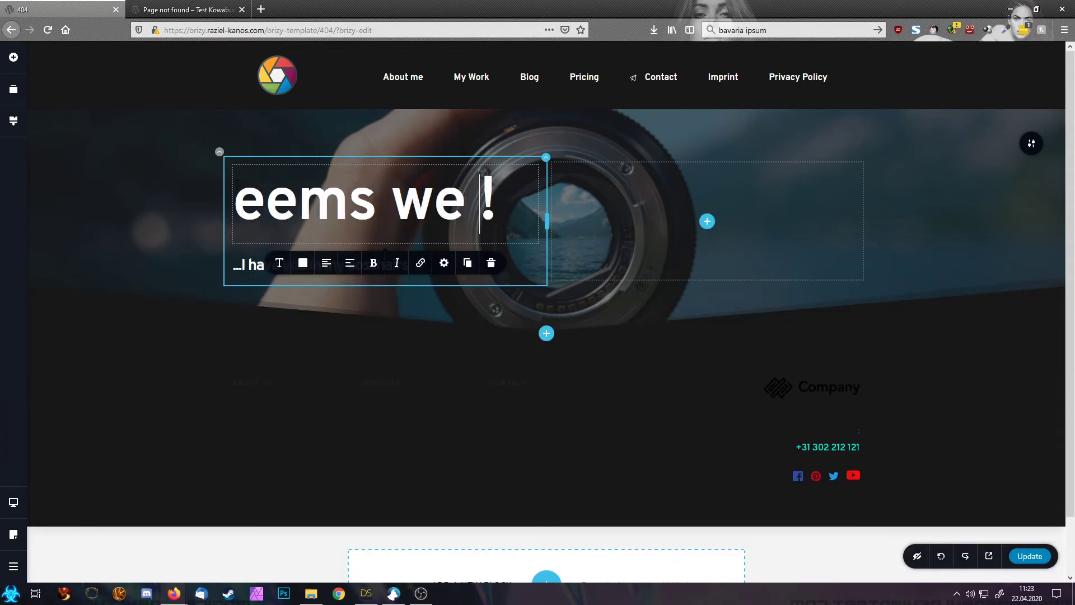
pyautogui.write('n')
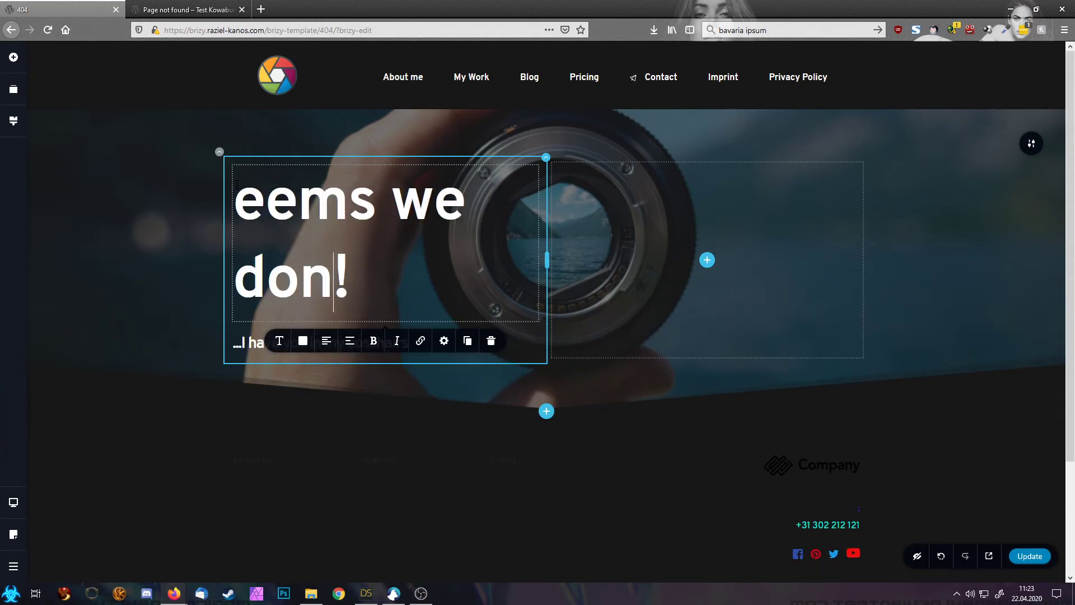
pyautogui.write("'t see t")
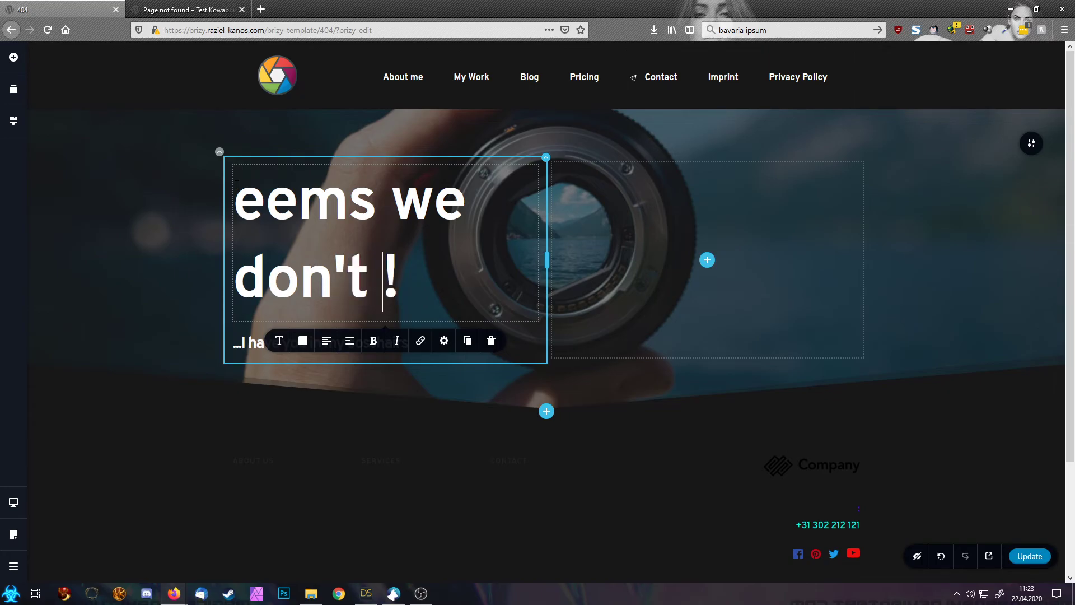
pyautogui.write('he page you ')
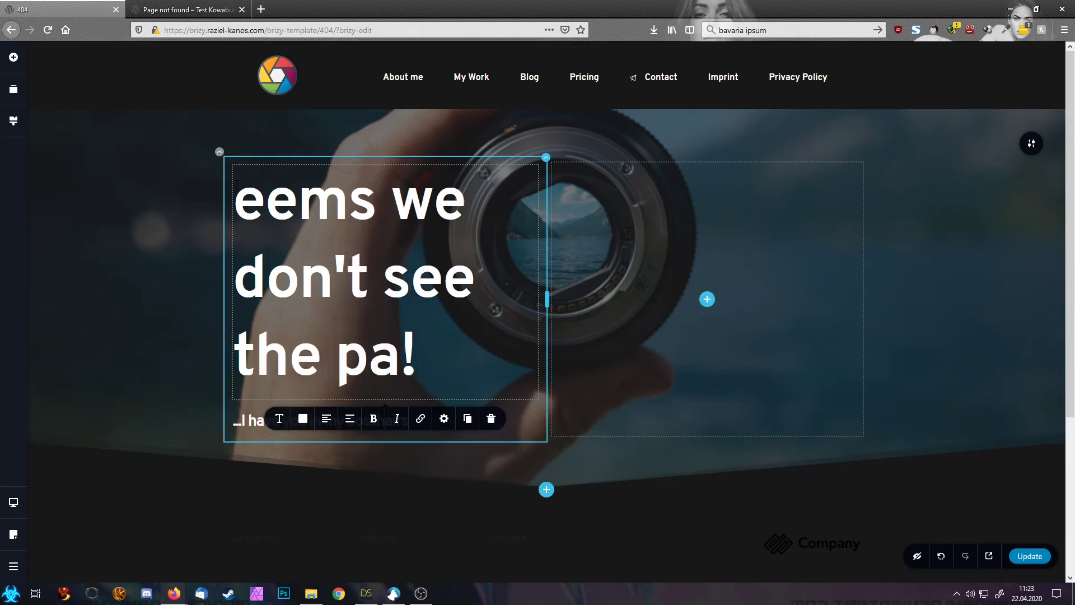
pyautogui.write('are looking')
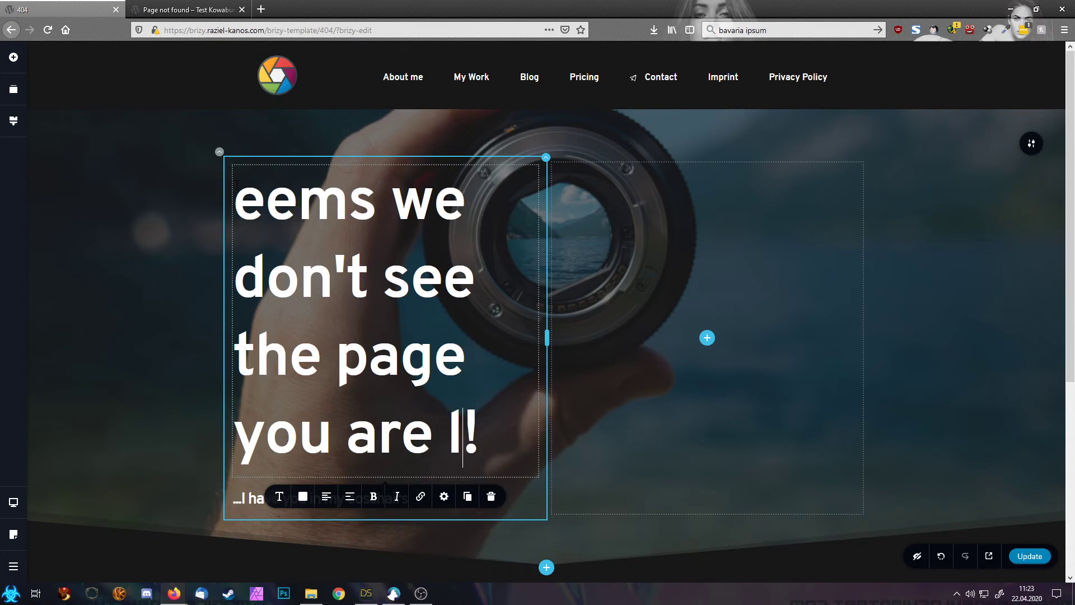
pyautogui.write(' fot')
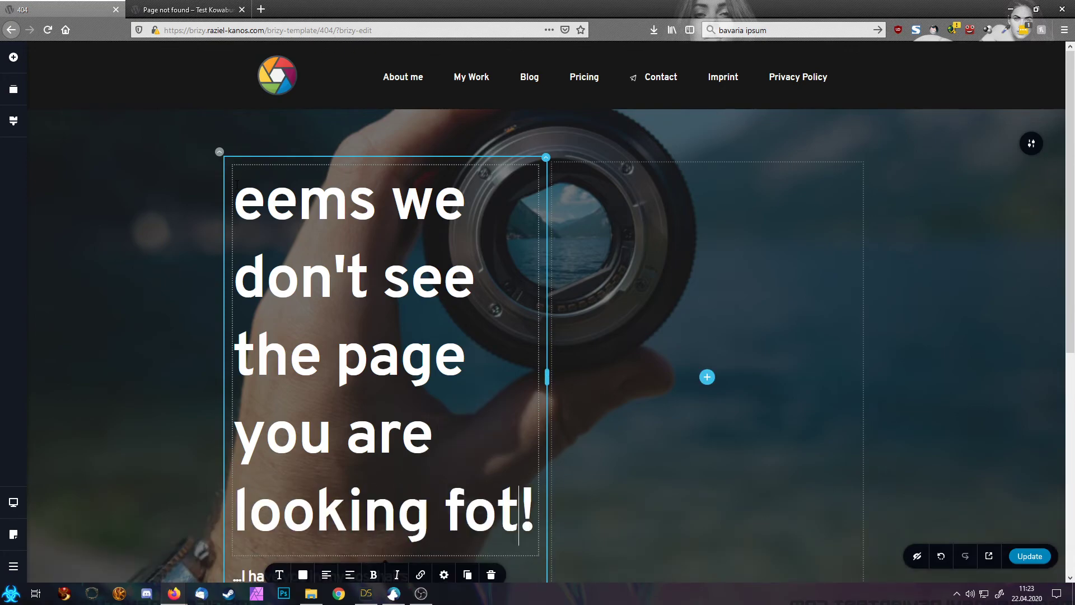
pyautogui.press('BackSpace')
pyautogui.write('r')
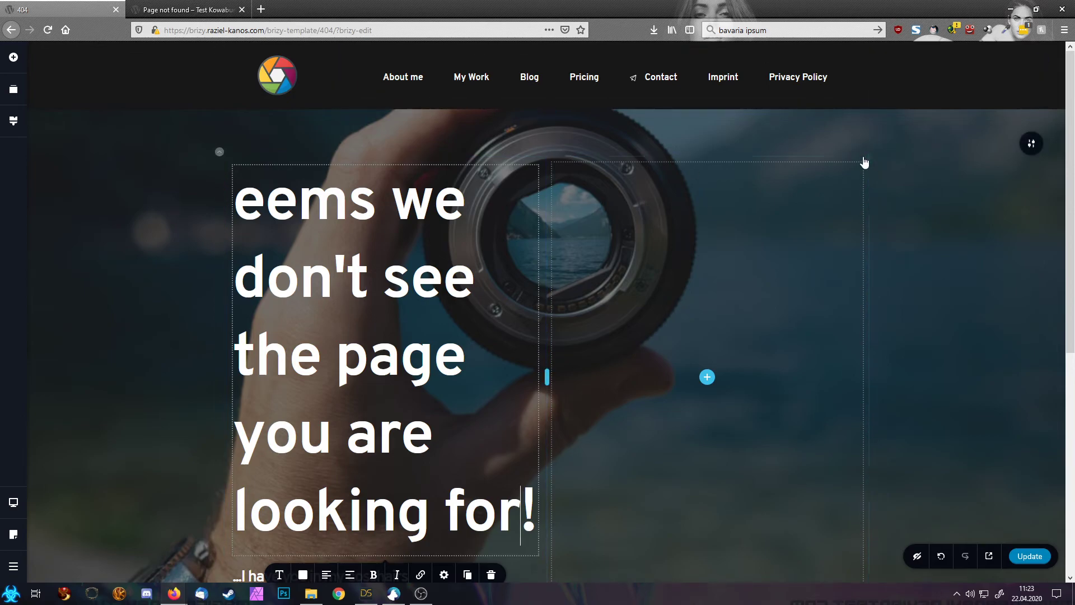
# Step: Delete the empty right column and add the capital S so the headline starts 'Seems'
pyautogui.click(867, 164)
pyautogui.click(939, 188)
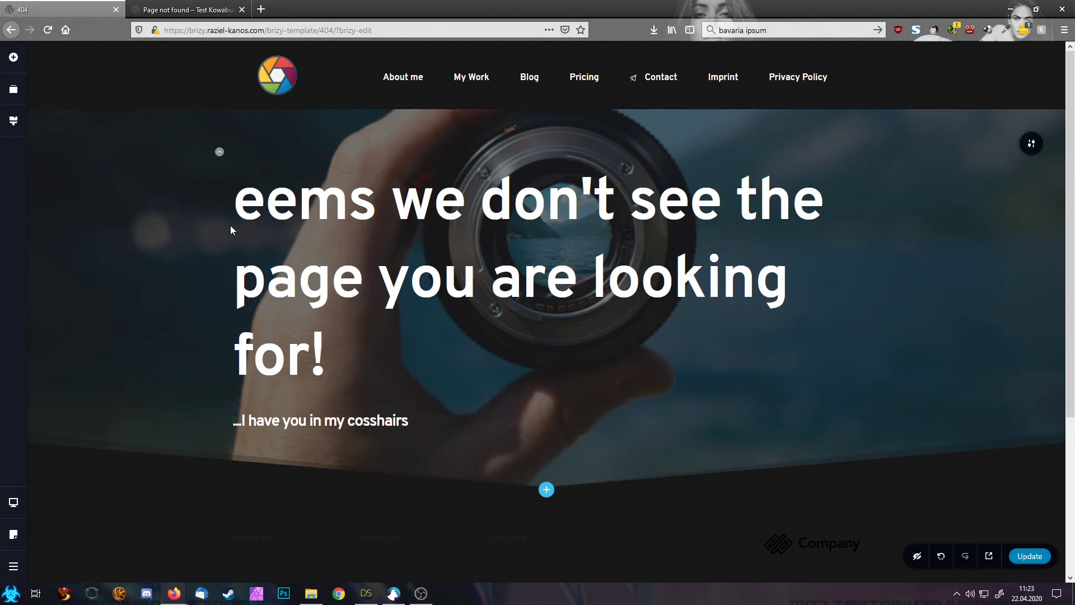
pyautogui.click(240, 210)
pyautogui.write('S')
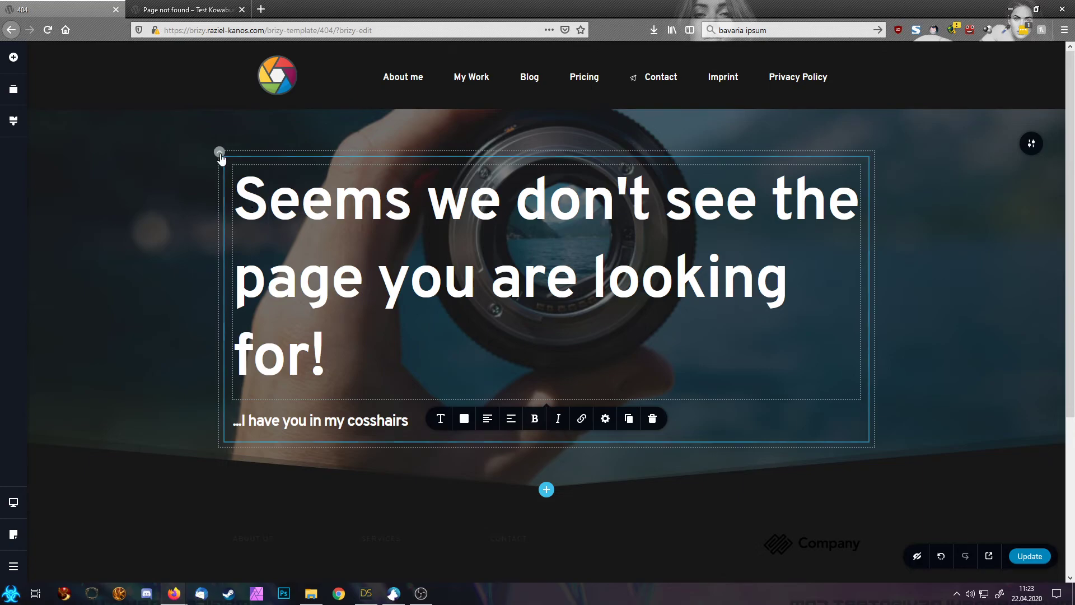
# Step: Reduce the headline font size, centre it, and insert a Spacer into the hero section
pyautogui.click(441, 420)
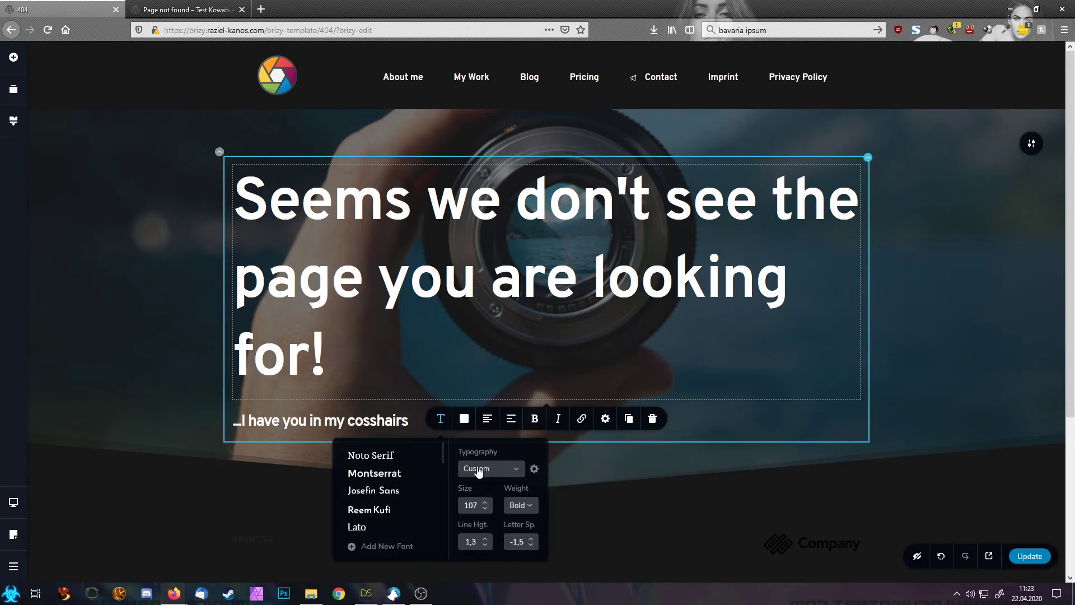
pyautogui.moveTo(485, 508); pyautogui.dragTo(488, 512)
pyautogui.click(487, 507)
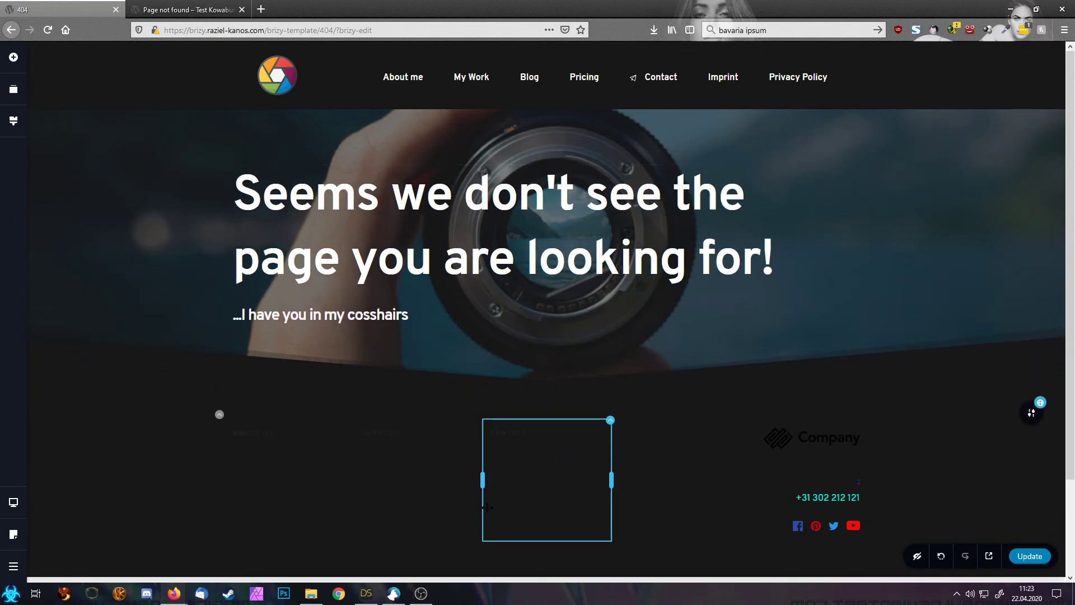
pyautogui.click(537, 261)
pyautogui.click(487, 313)
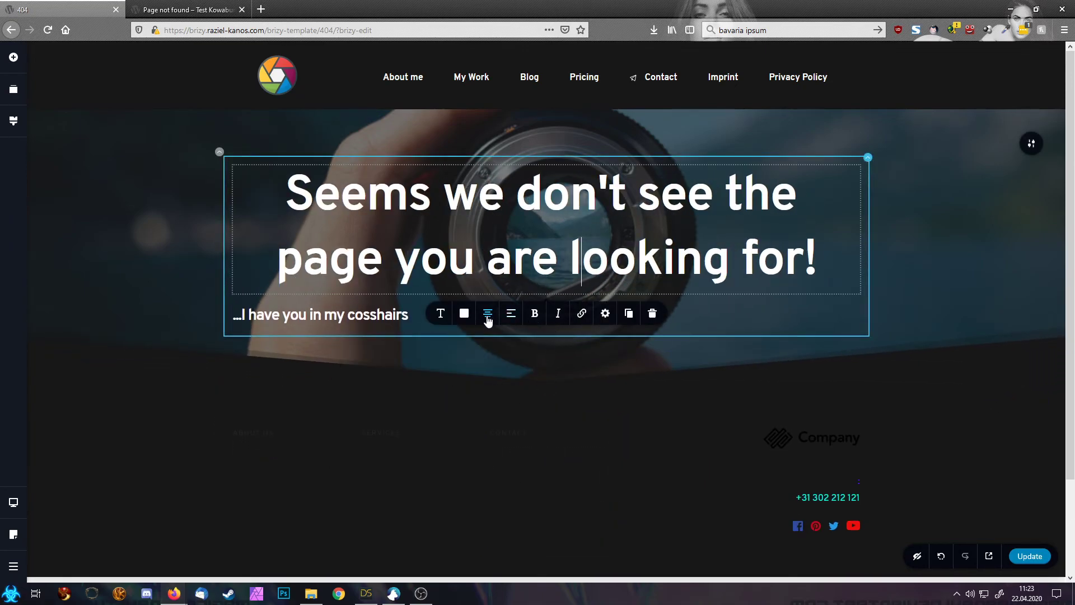
pyautogui.click(13, 57)
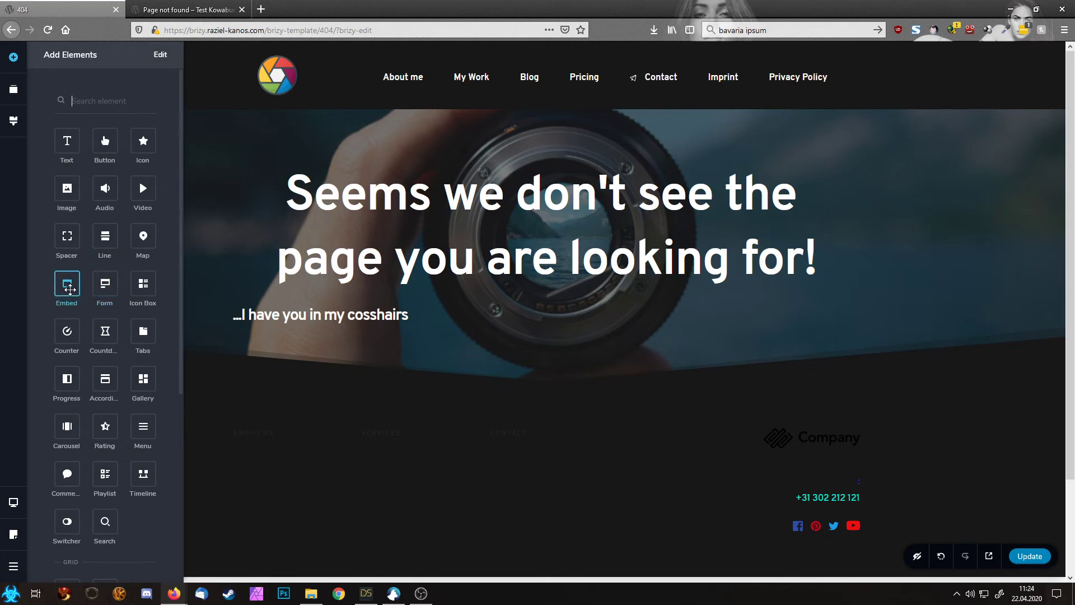
pyautogui.moveTo(67, 235); pyautogui.dragTo(529, 347)
# Step: Replace the old subtitle with a centred 'Please try a different page'
pyautogui.click(336, 503)
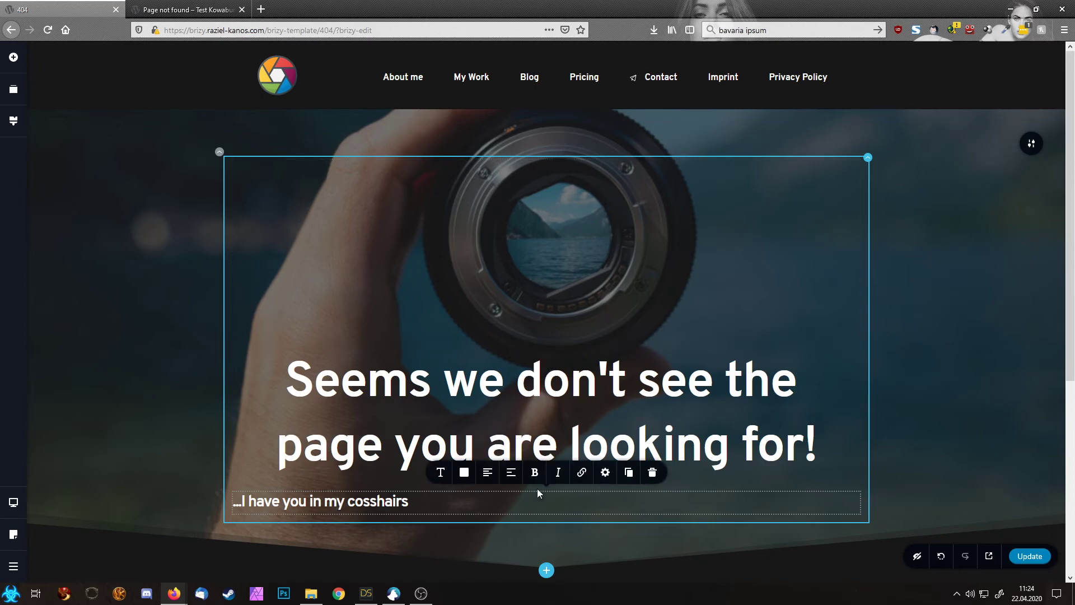
pyautogui.moveTo(427, 500); pyautogui.dragTo(212, 515)
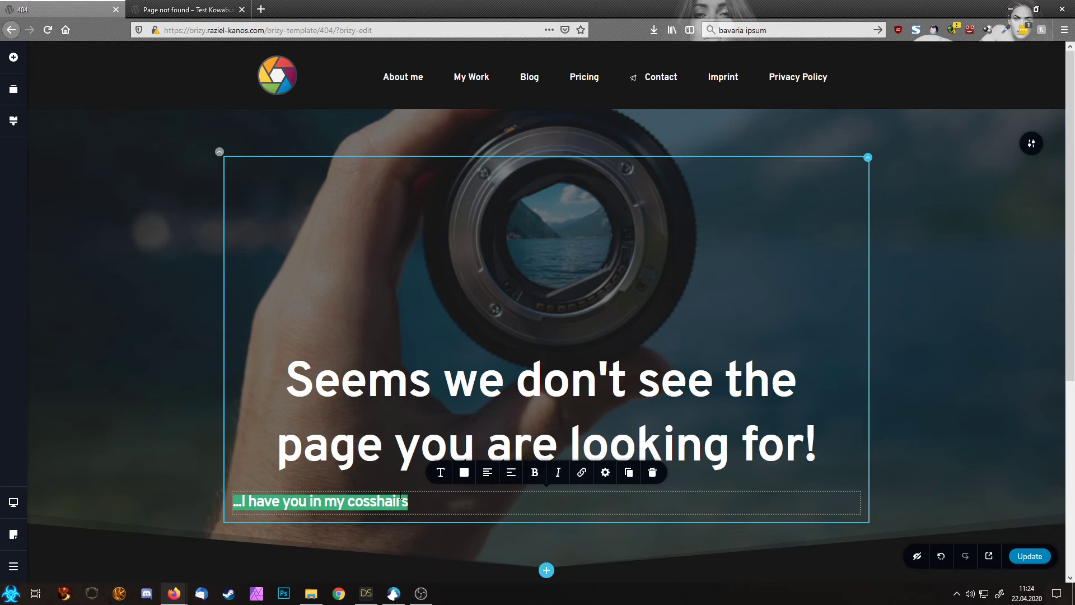
pyautogui.write('Please try a')
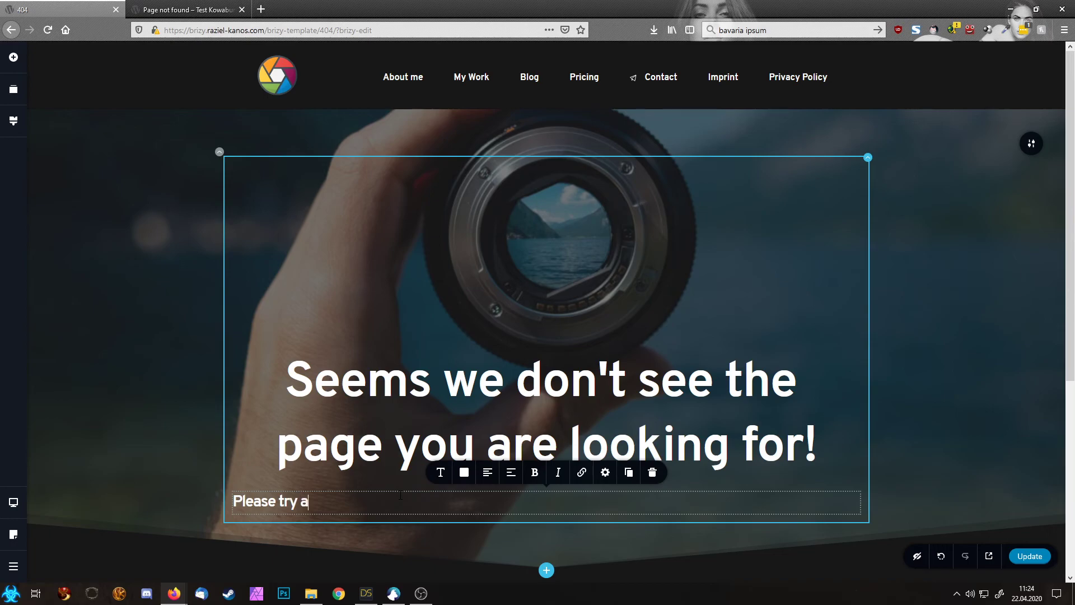
pyautogui.write(' different page')
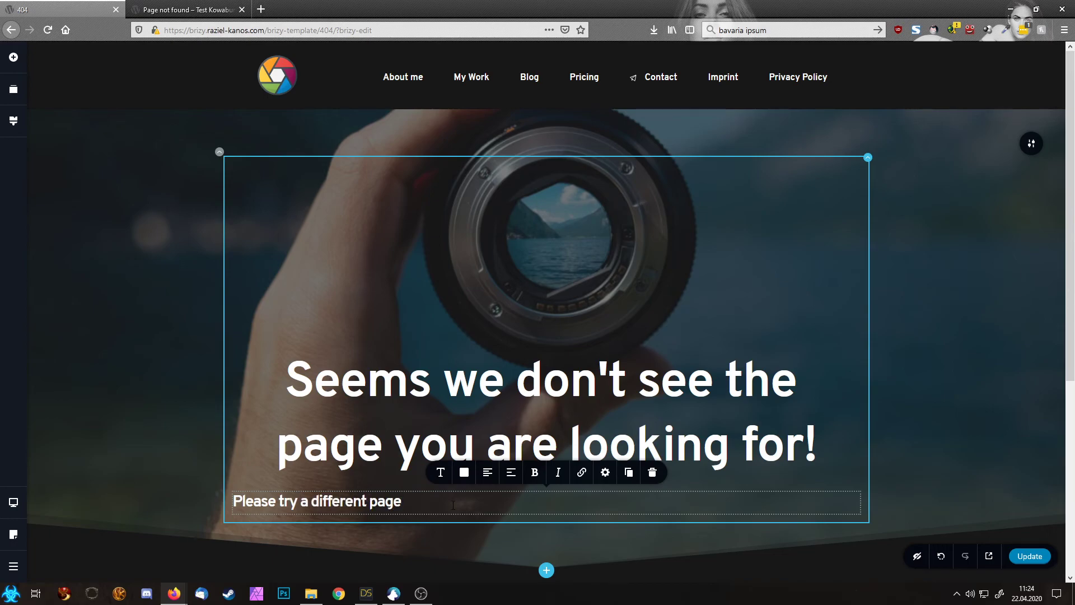
pyautogui.click(487, 472)
pyautogui.click(948, 317)
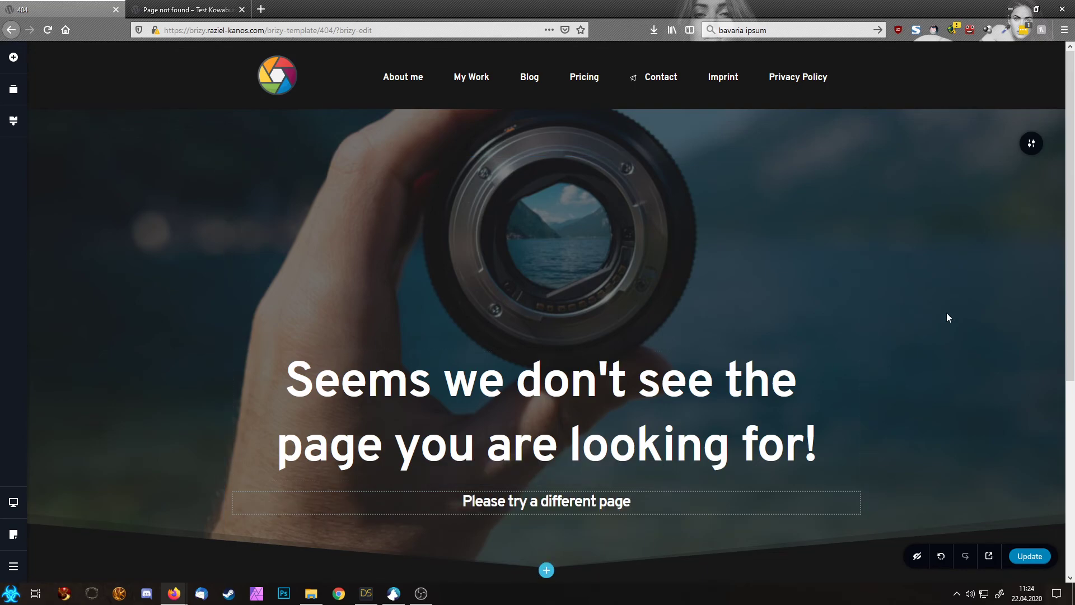
pyautogui.scroll(-5, 972, 337)
pyautogui.scroll(5, 972, 337)
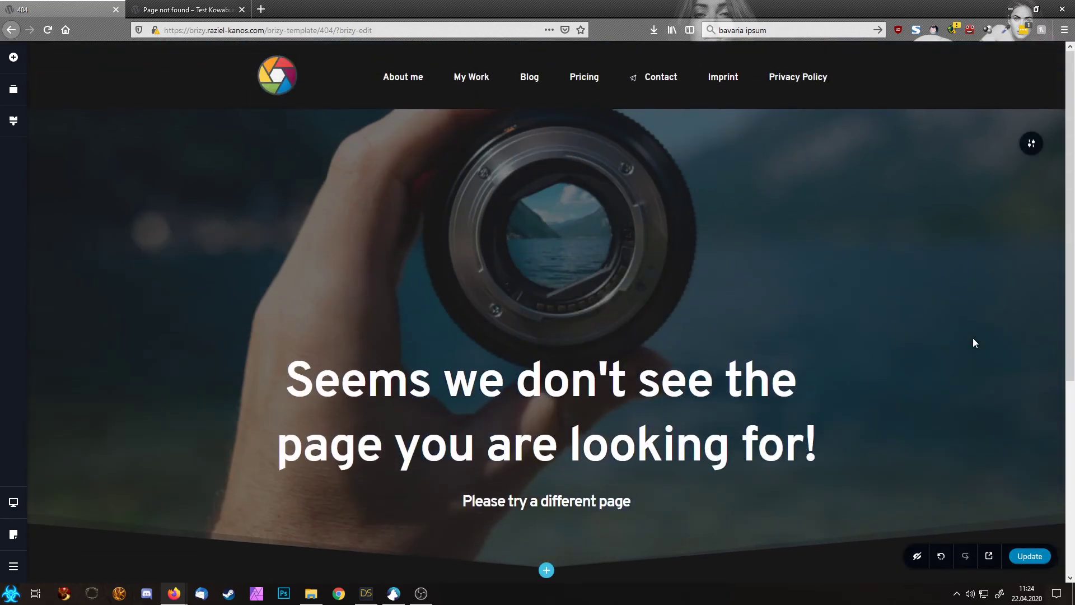
# Step: Update the 404 template and reload the live 'Page not found' tab to check the new subtitle
pyautogui.click(1029, 554)
pyautogui.click(185, 10)
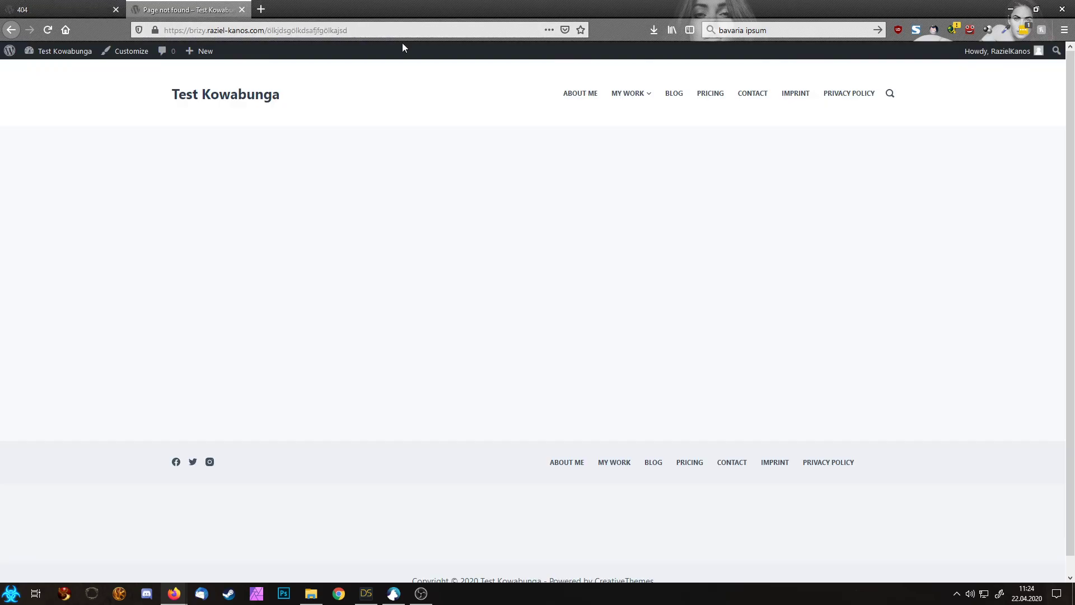
pyautogui.click(411, 33)
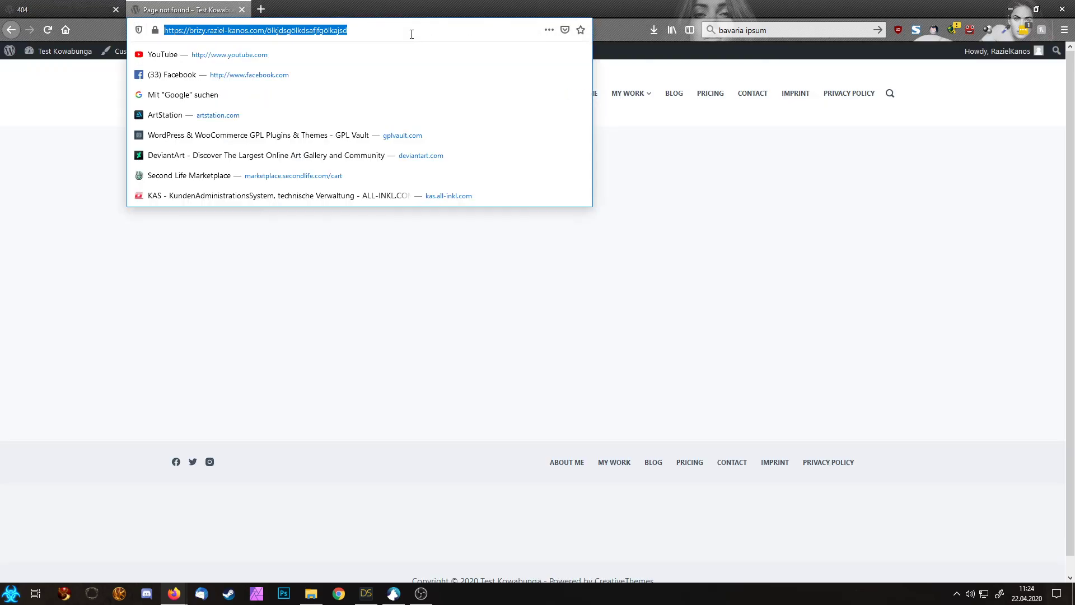
pyautogui.press('Return')
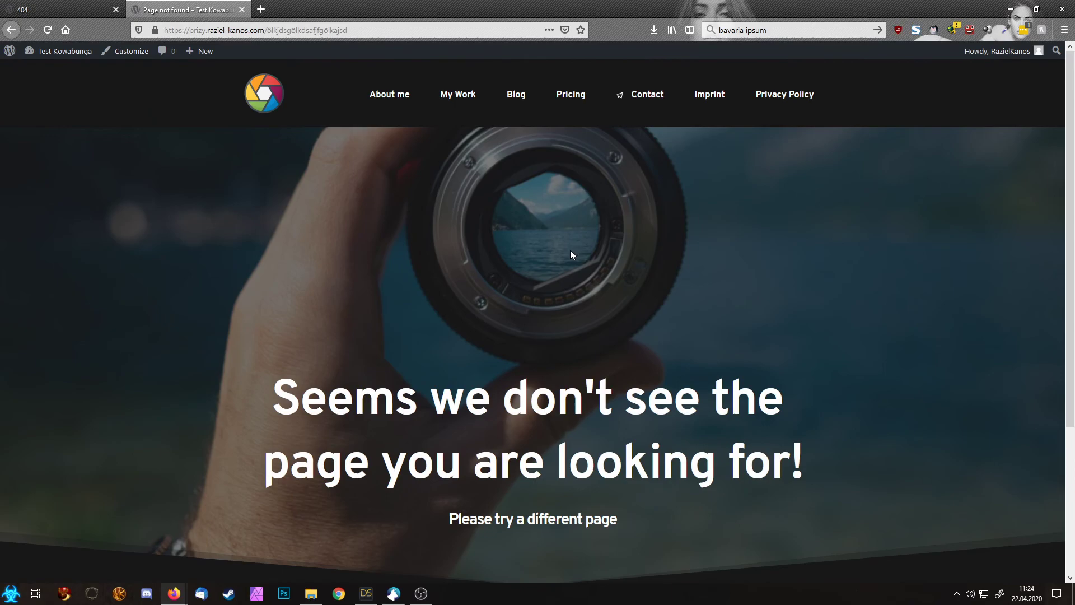
pyautogui.scroll(-3, 767, 286)
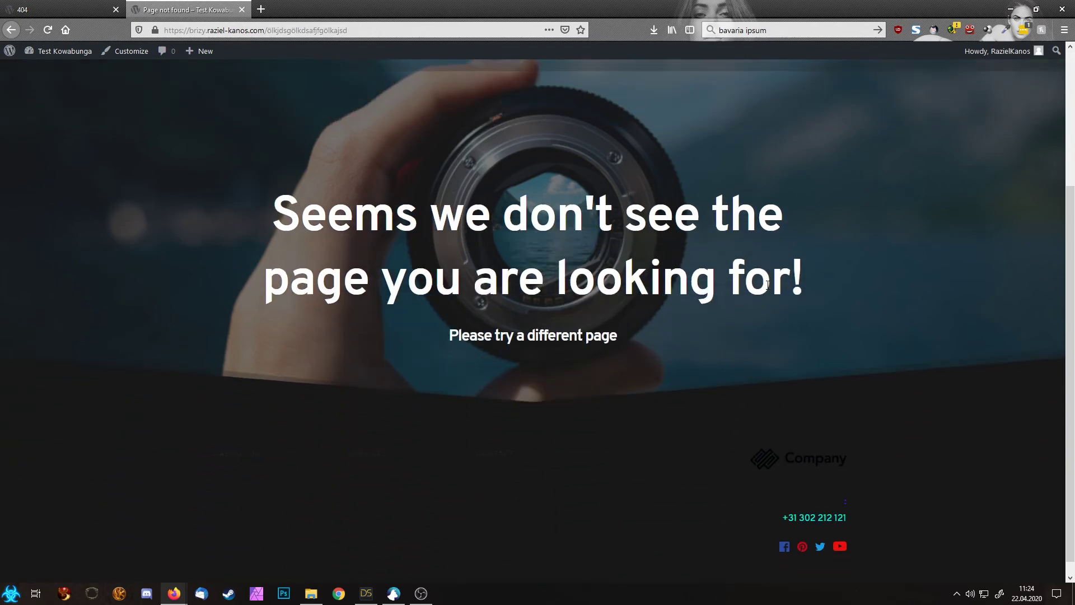
pyautogui.scroll(3, 767, 286)
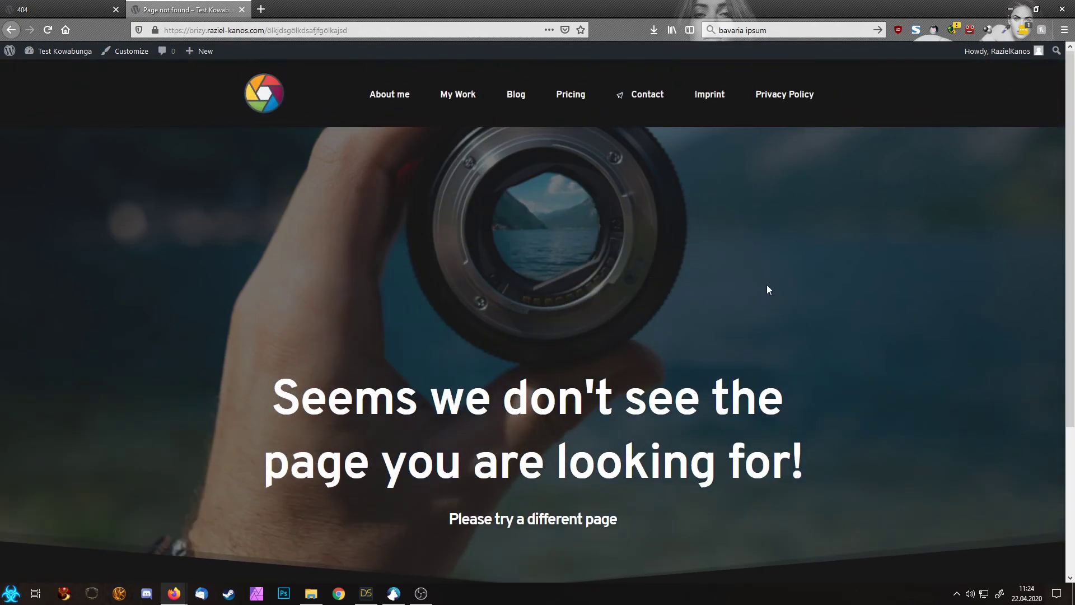
pyautogui.click(69, 5)
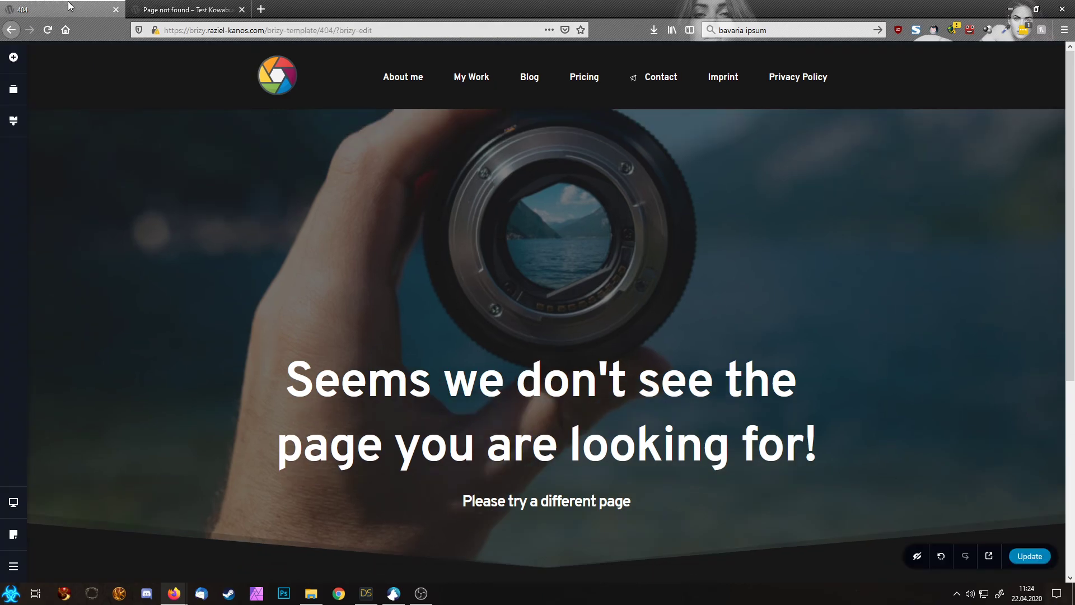
# Step: Go from the builder to the template's WordPress dashboard settings and inspect the condition page-type list
pyautogui.click(13, 566)
pyautogui.click(72, 568)
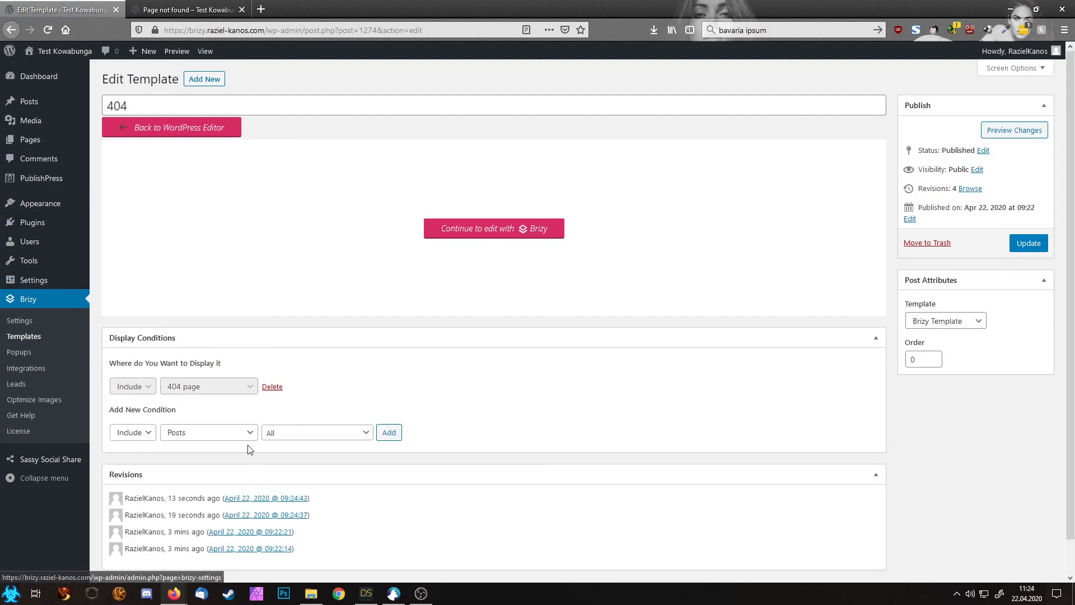
pyautogui.click(213, 436)
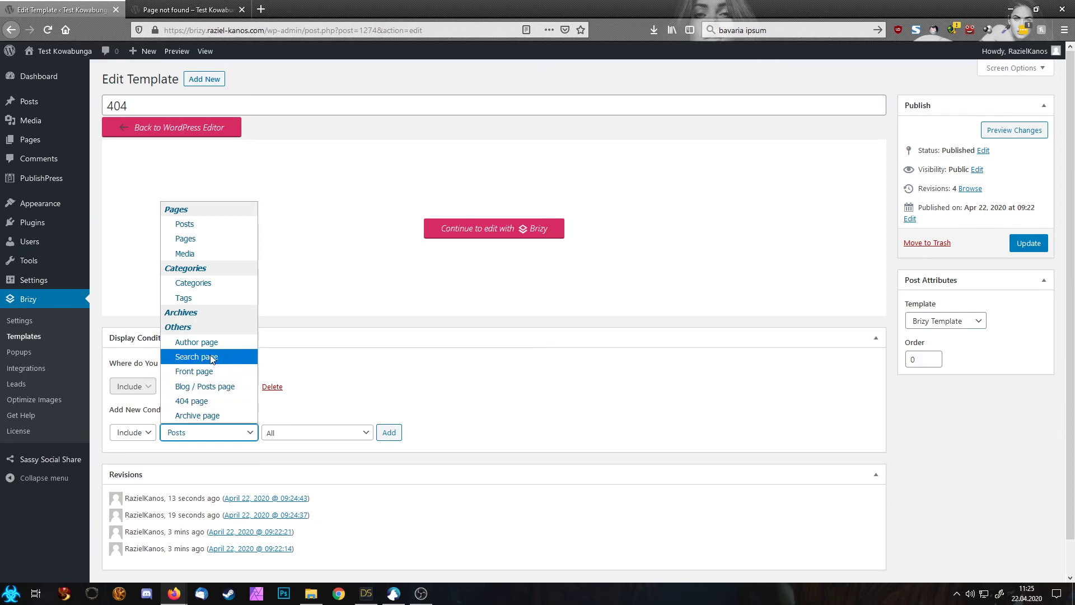
pyautogui.click(202, 374)
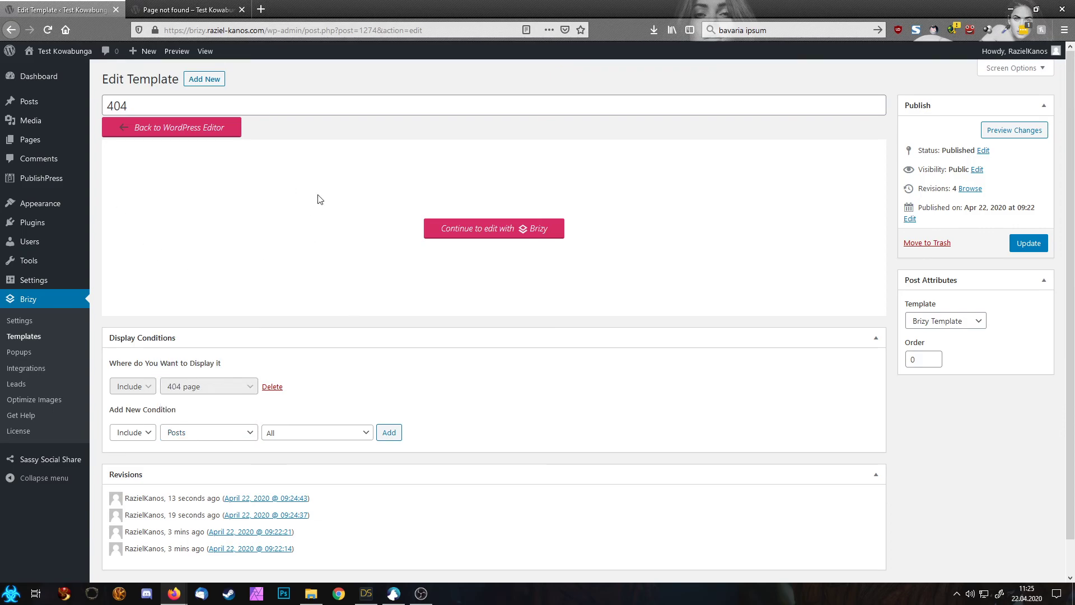
# Step: Compare the live 404 page with the Edit Template screen, ending on the template settings
pyautogui.click(189, 12)
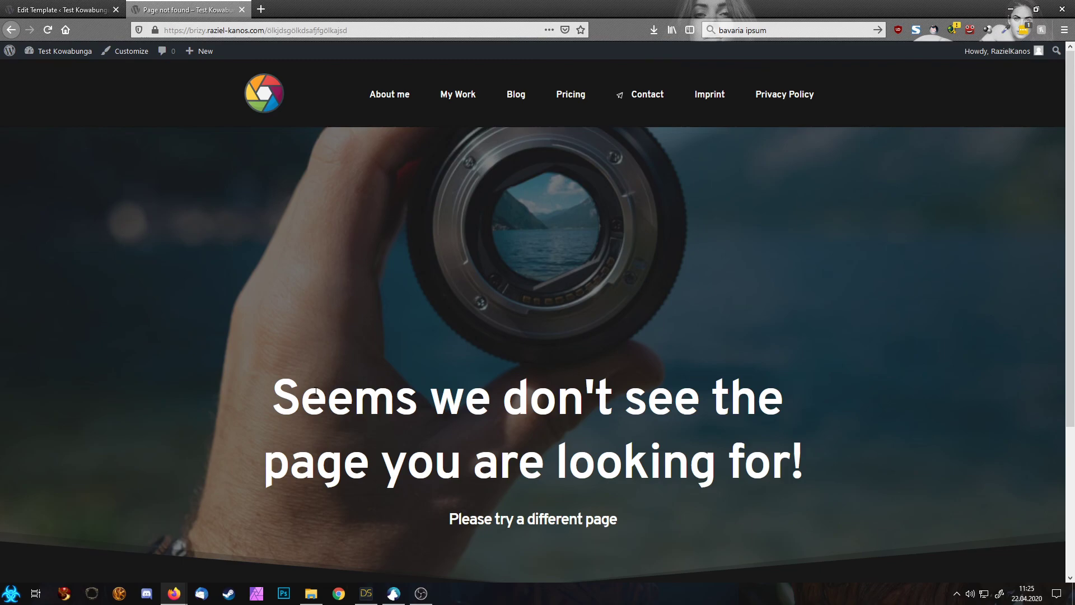
pyautogui.click(81, 9)
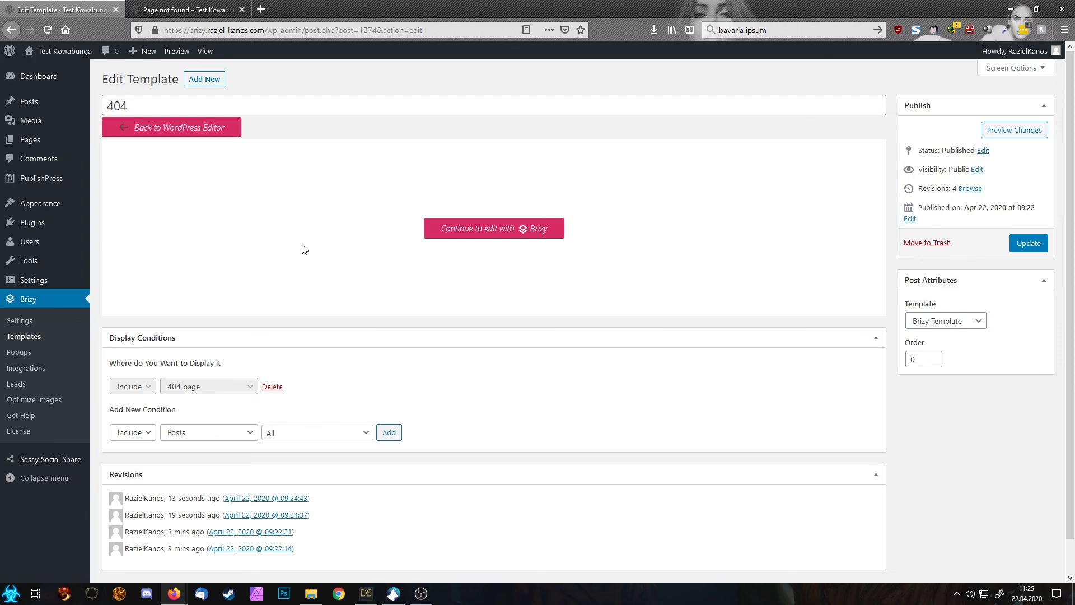
pyautogui.click(187, 10)
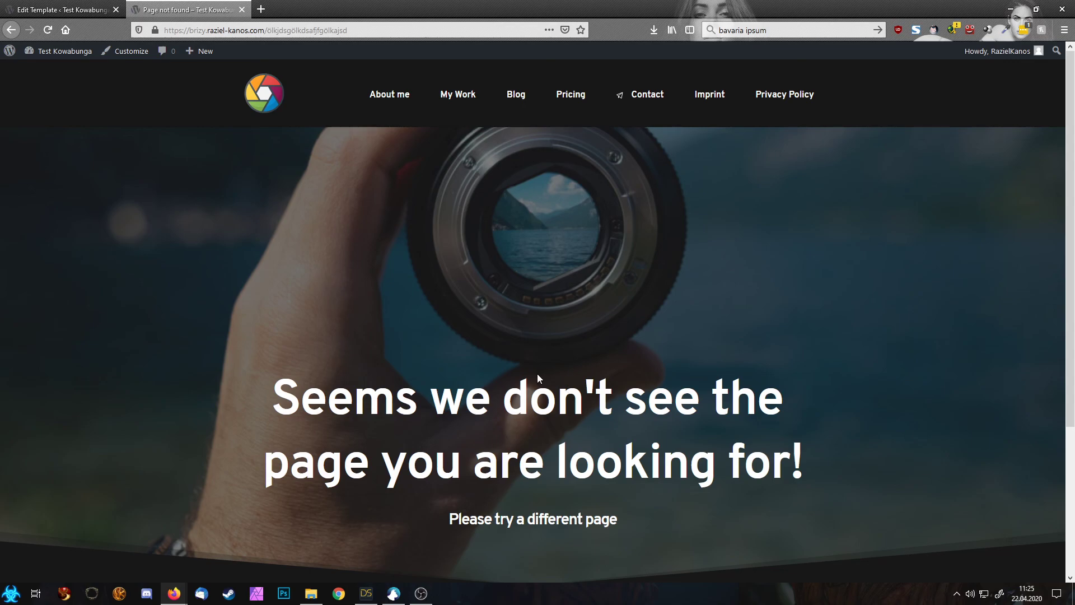
pyautogui.click(62, 9)
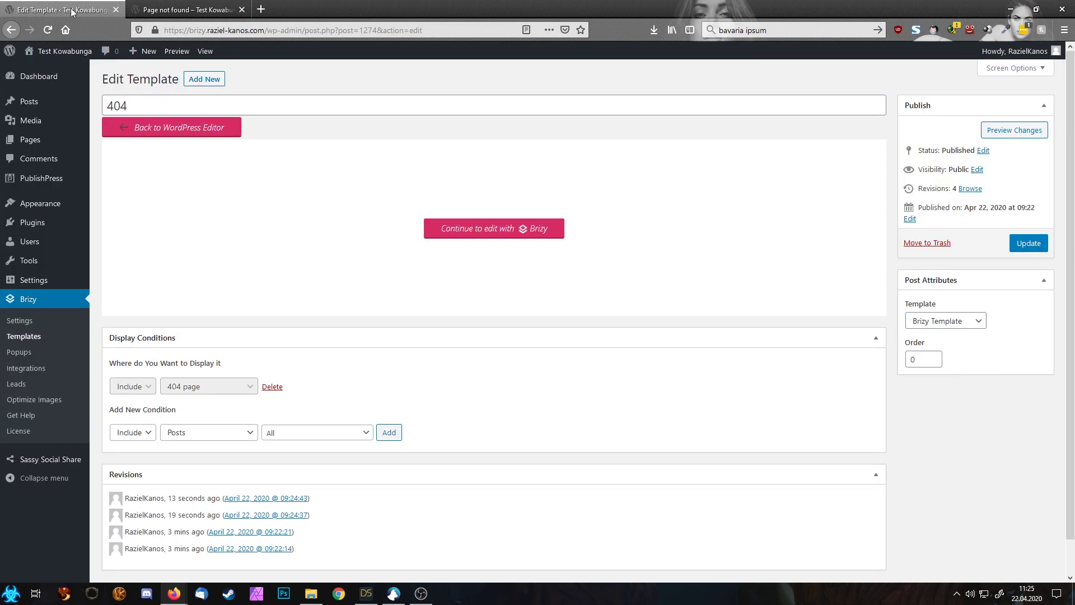